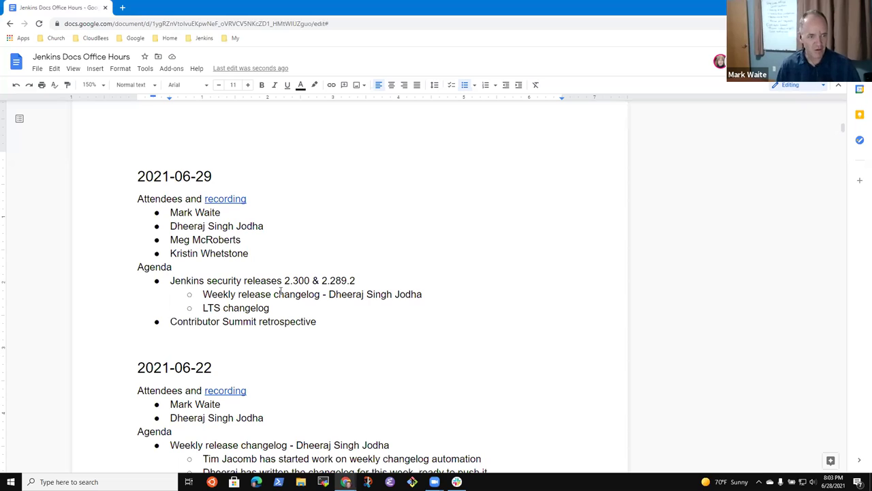
Create an empty agenda bullet directly after the Contributor Summit retrospective item, leaving LTS changelog intact
{"action": "triple_click", "coordinate": [280, 293]}
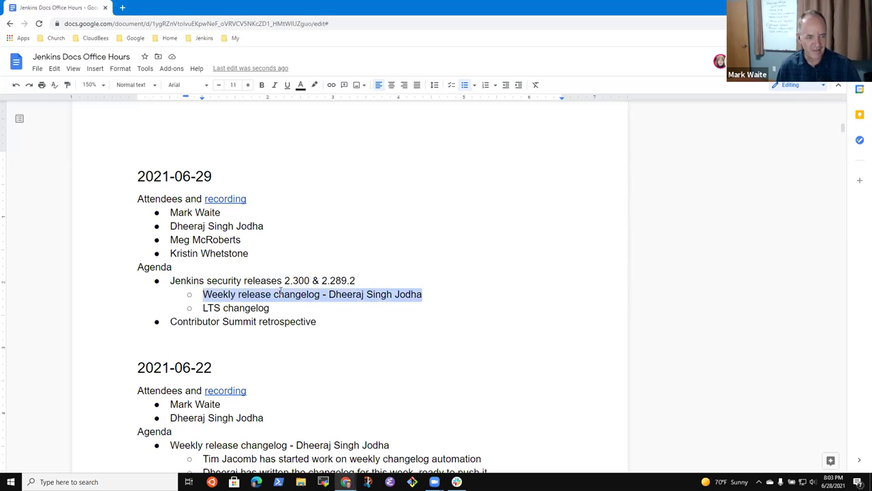
{"action": "key", "text": "Down"}
{"action": "key", "text": "Home"}
{"action": "key", "text": "shift+End"}
{"action": "key", "text": "BackSpace"}
{"action": "key", "text": "ctrl+z"}
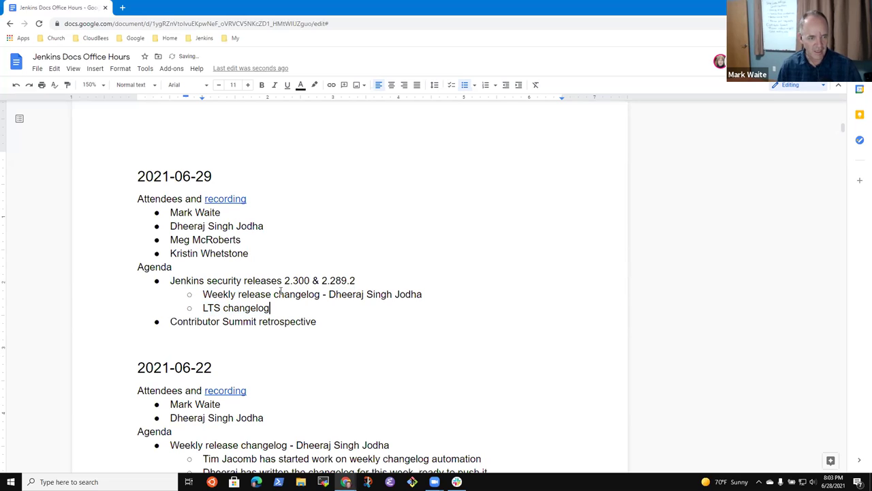
{"action": "key", "text": "Down"}
{"action": "key", "text": "End"}
{"action": "key", "text": "Return"}
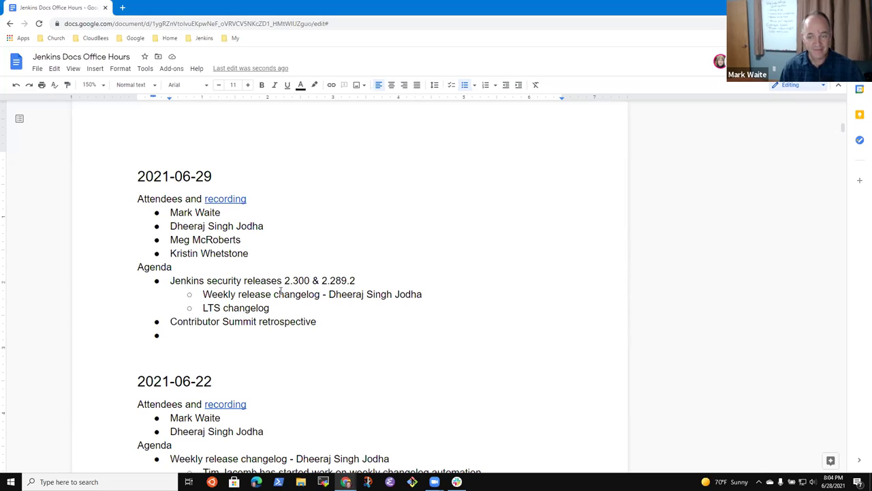
{"action": "key", "text": "Up"}
{"action": "key", "text": "Up"}
{"action": "key", "text": "Up"}
Fill the empty bullet with 'Plugin installation manager tool use cases (compare to the pull request)'
{"action": "key", "text": "Down"}
{"action": "key", "text": "Down"}
{"action": "key", "text": "Down"}
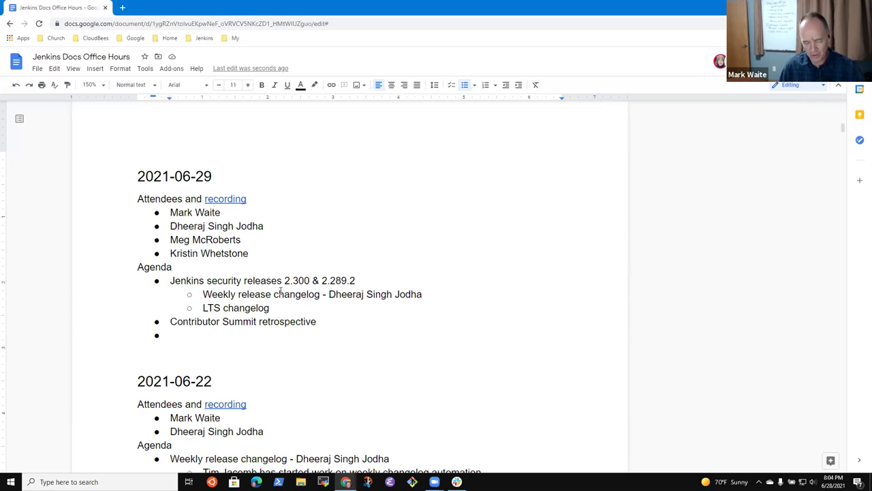
{"action": "type", "text": "Plugin "}
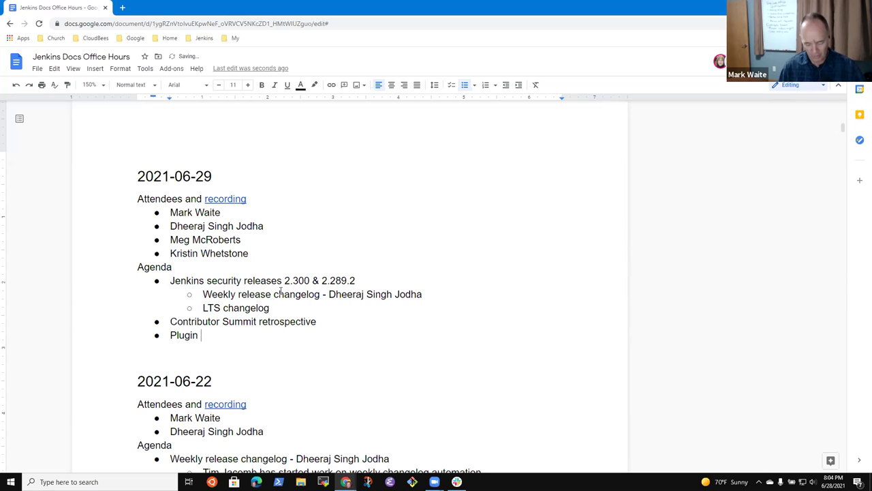
{"action": "type", "text": "installation "}
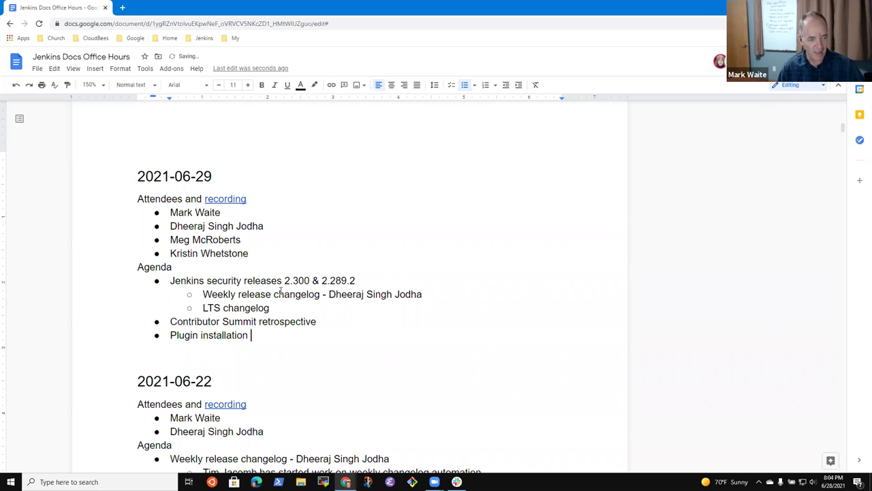
{"action": "type", "text": "manager tool"}
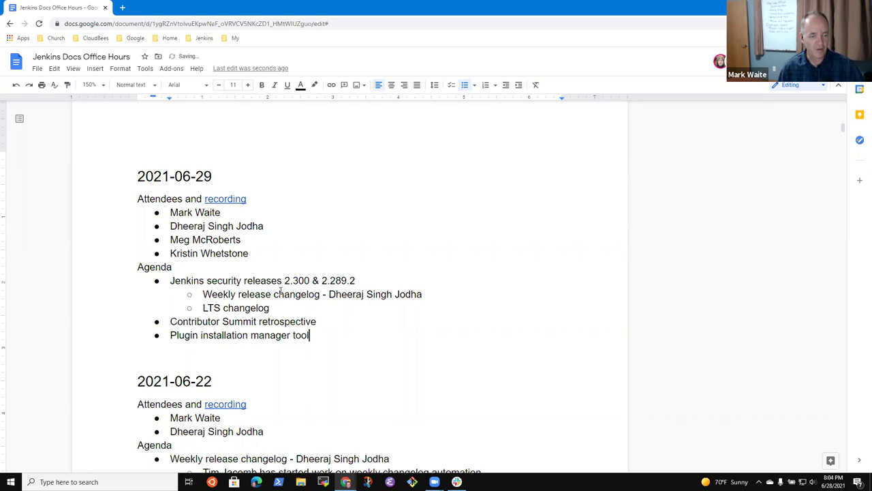
{"action": "type", "text": " use "}
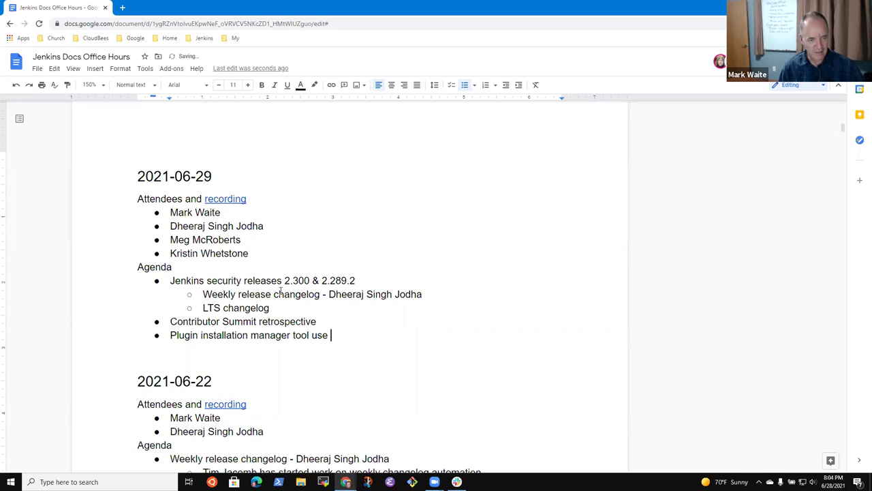
{"action": "type", "text": "cases"}
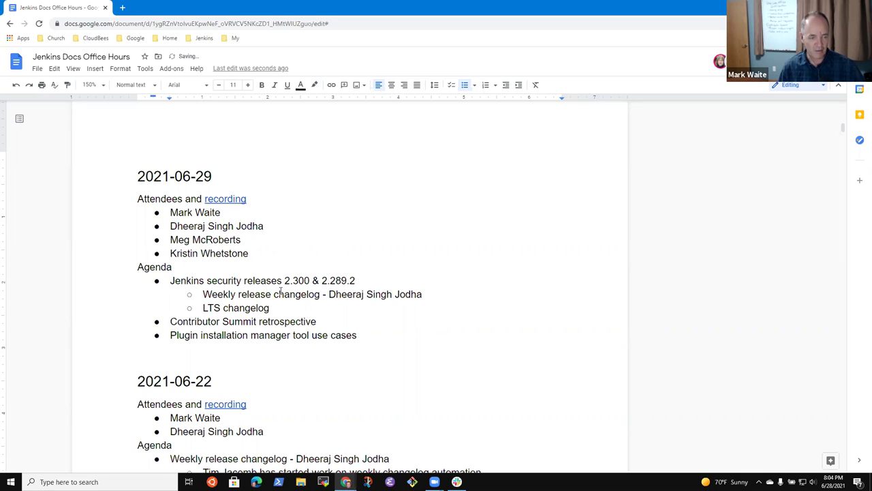
{"action": "type", "text": " (compare "}
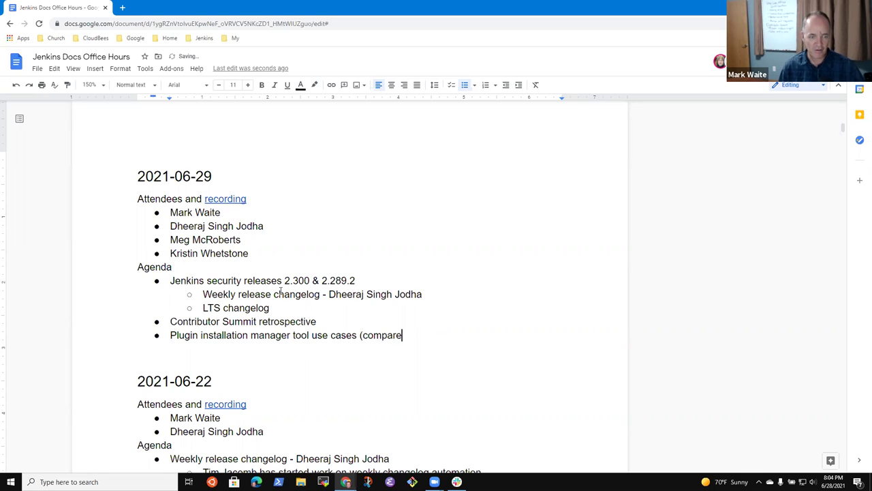
{"action": "type", "text": "to the pull "}
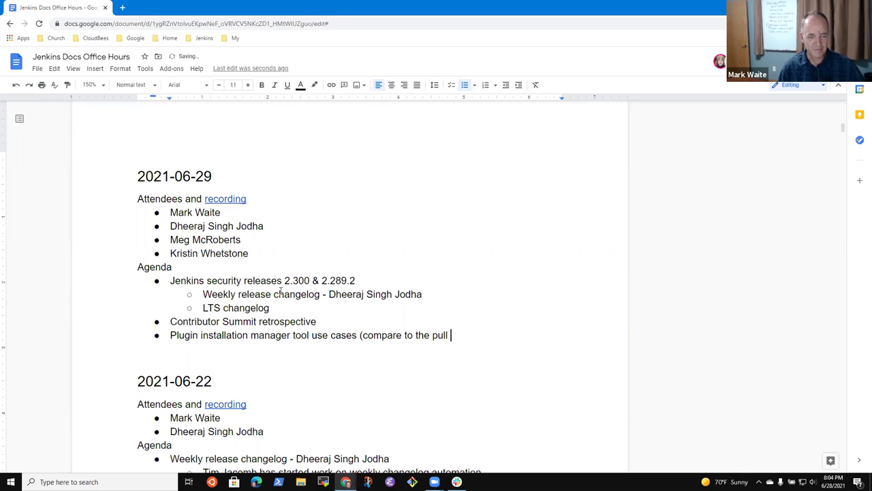
{"action": "type", "text": "request)"}
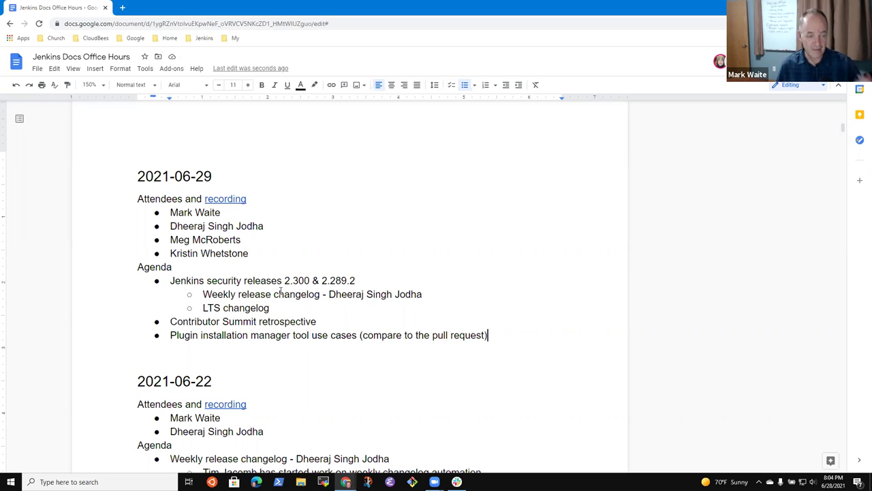
Add a sub-bullet under security releases: 'No Tuesday weekly release this week, release is paused awaiting the security release'
{"action": "key", "text": "Up"}
{"action": "key", "text": "Up"}
{"action": "key", "text": "Up"}
{"action": "key", "text": "End"}
{"action": "key", "text": "shift+End"}
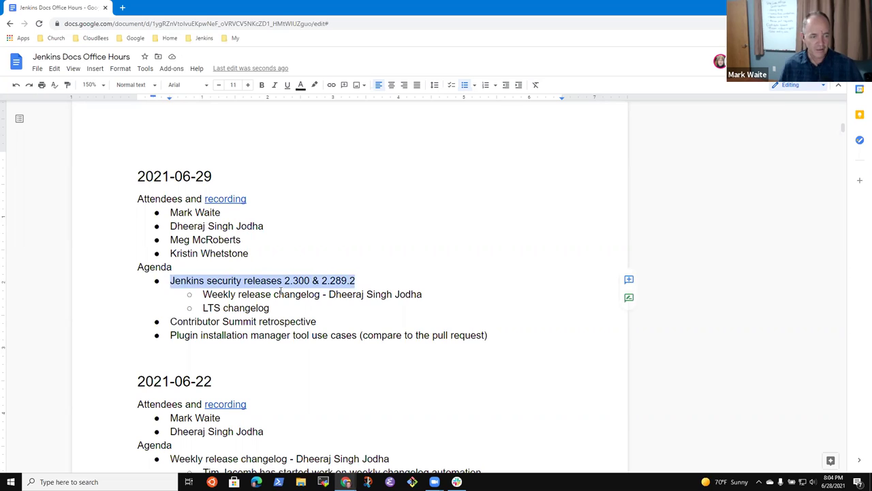
{"action": "key", "text": "End"}
{"action": "key", "text": "Return"}
{"action": "key", "text": "Tab"}
{"action": "type", "text": "No T"}
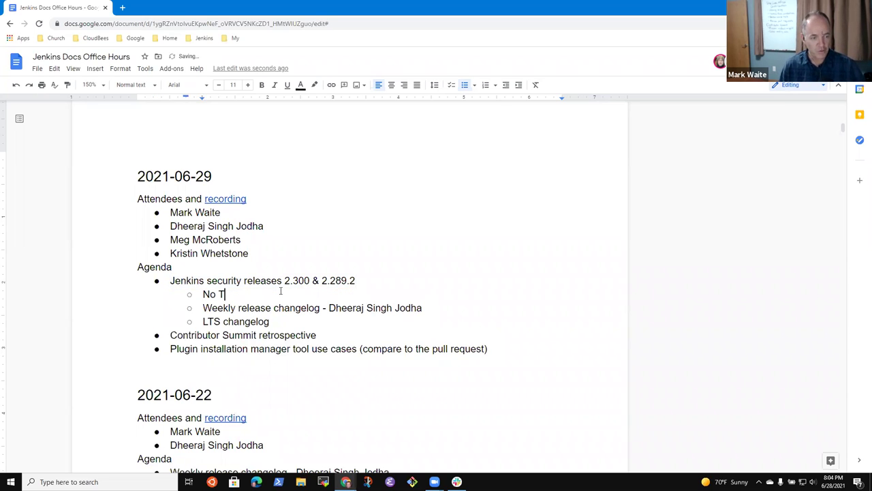
{"action": "type", "text": "uesday weekly rela"}
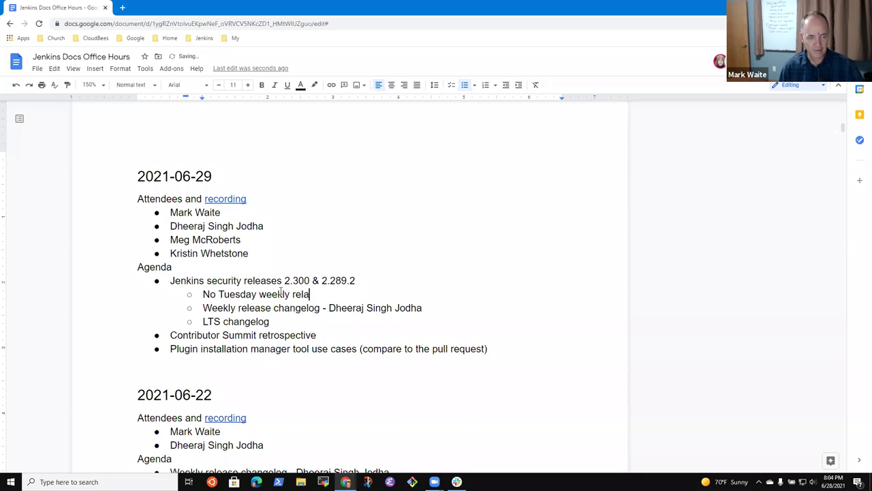
{"action": "key", "text": "BackSpace"}
{"action": "type", "text": "ease "}
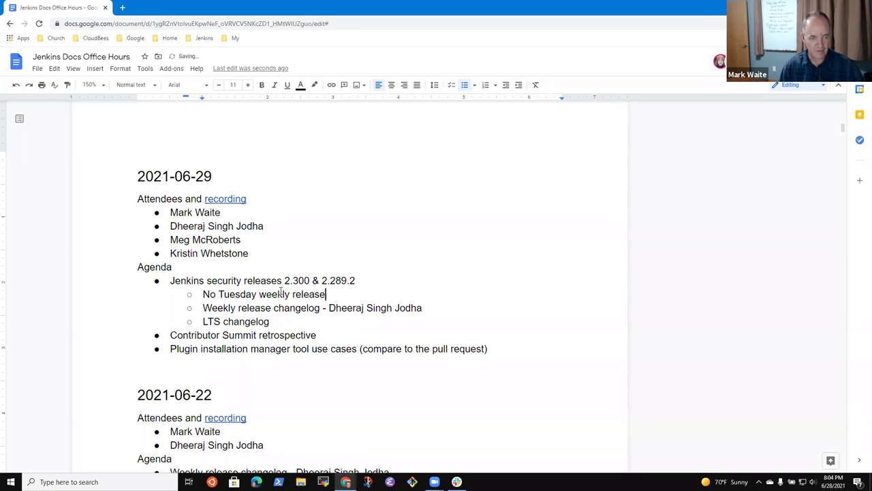
{"action": "type", "text": "this week"}
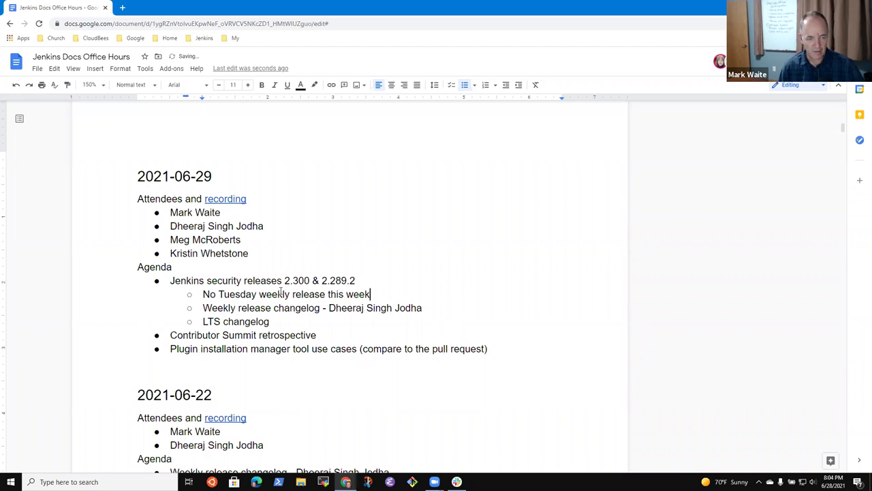
{"action": "type", "text": ", release "}
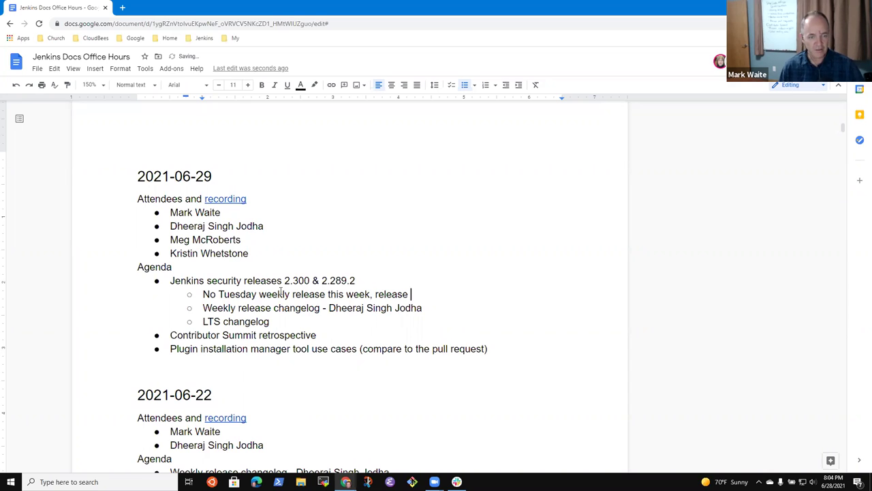
{"action": "type", "text": "is paused"}
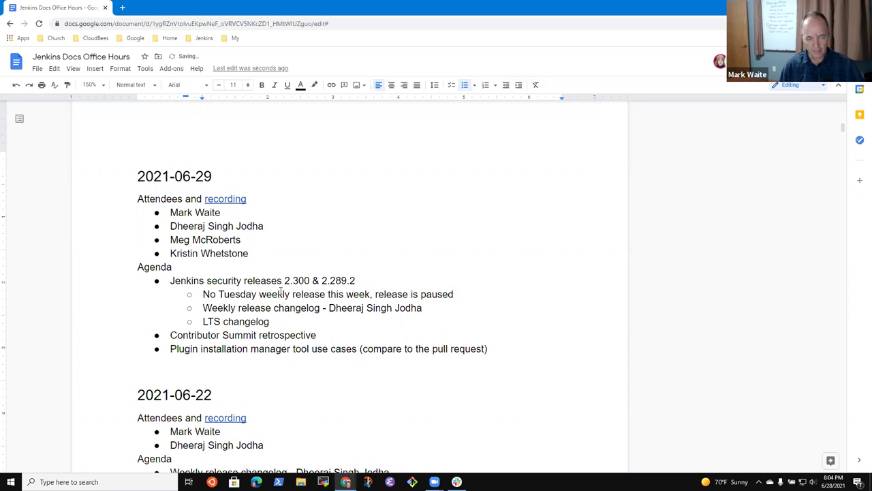
{"action": "type", "text": " awaiting the rea"}
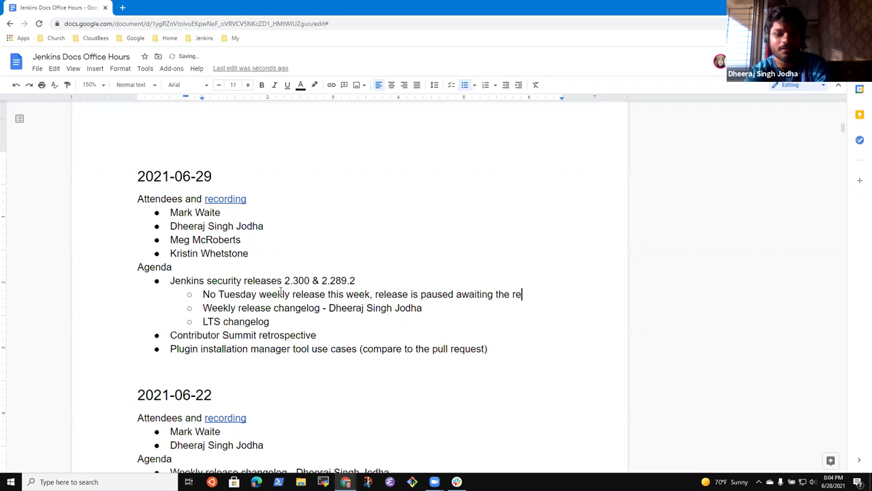
{"action": "key", "text": "BackSpace"}
{"action": "key", "text": "BackSpace"}
{"action": "key", "text": "BackSpace"}
{"action": "type", "text": "securi"}
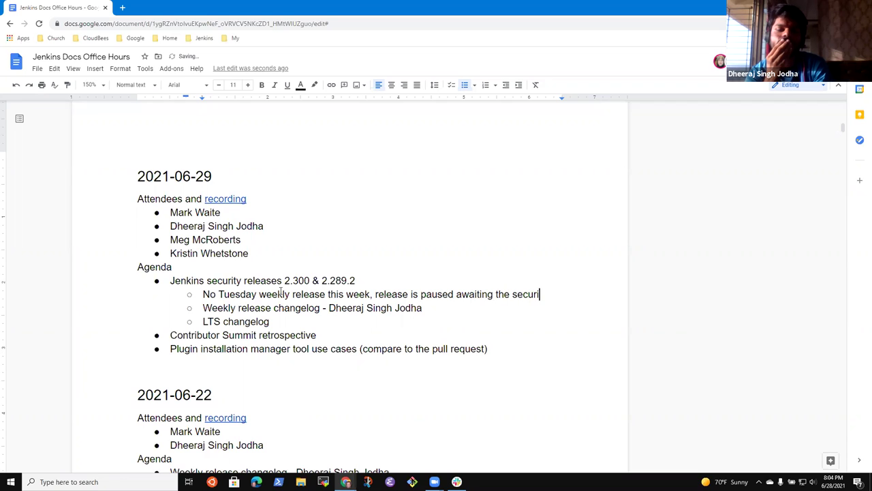
{"action": "type", "text": "ty release"}
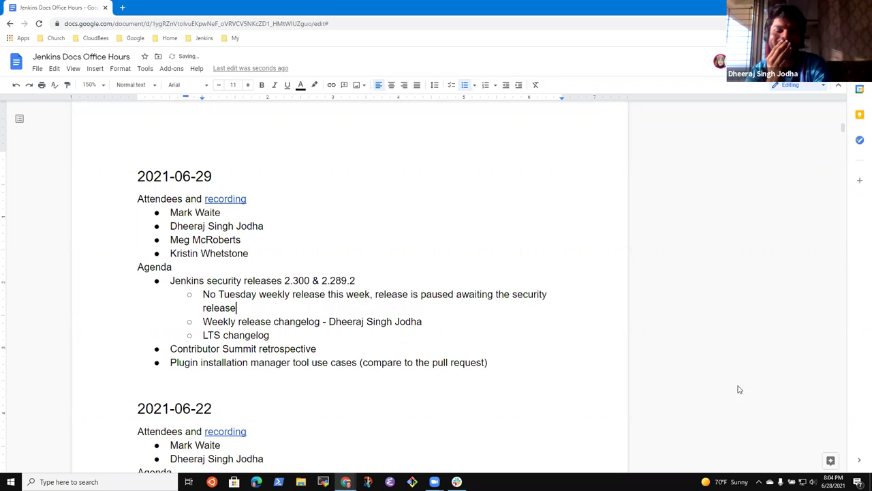
Raise the system speaker volume to 53 and return to the notes
{"action": "left_click", "coordinate": [813, 481]}
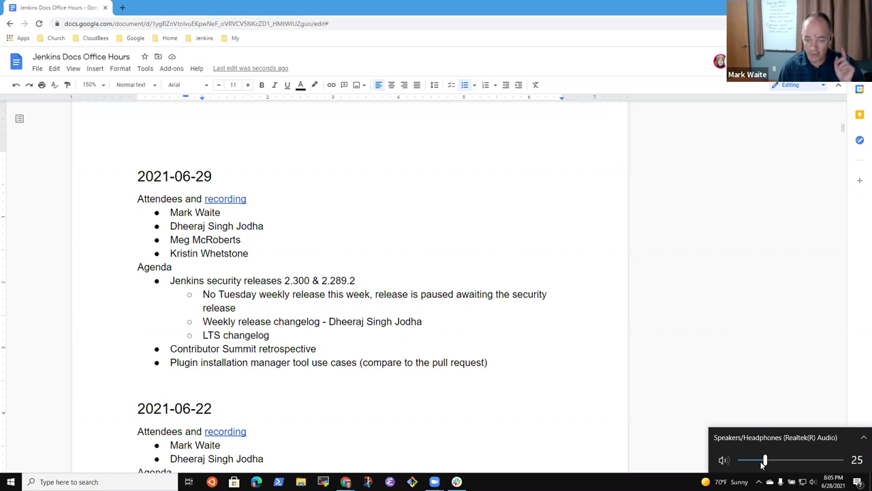
{"action": "left_click_drag", "start_coordinate": [764, 461], "coordinate": [794, 461]}
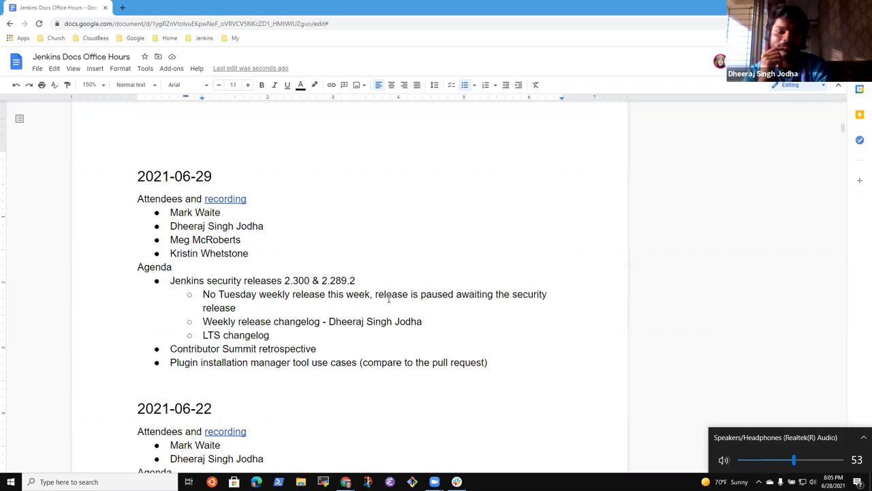
{"action": "left_click", "coordinate": [250, 306]}
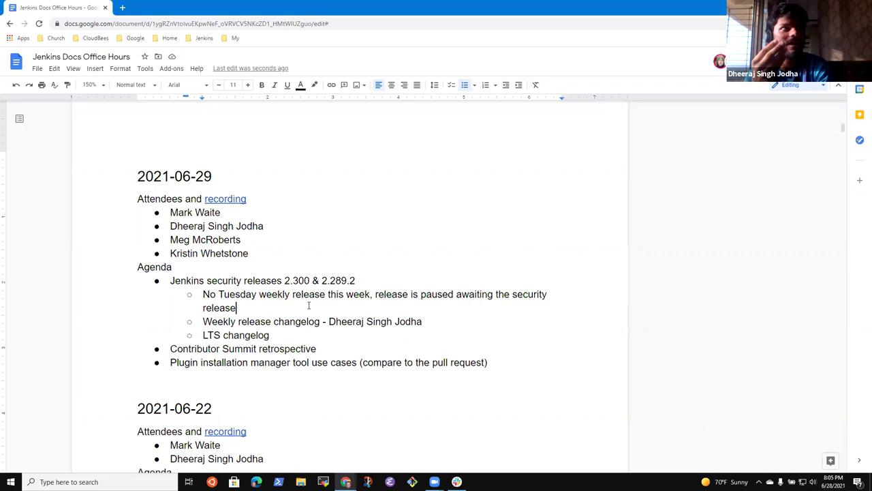
Nest 'PR was submitted, but will be ignored' one level below the Weekly release changelog line
{"action": "key", "text": "Down"}
{"action": "key", "text": "End"}
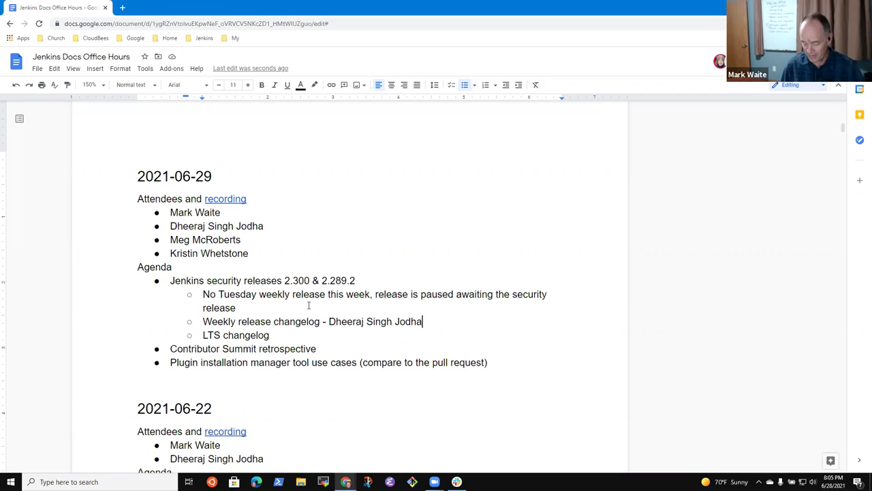
{"action": "key", "text": "Return"}
{"action": "key", "text": "Tab"}
{"action": "type", "text": "PR was submitted, bnut"}
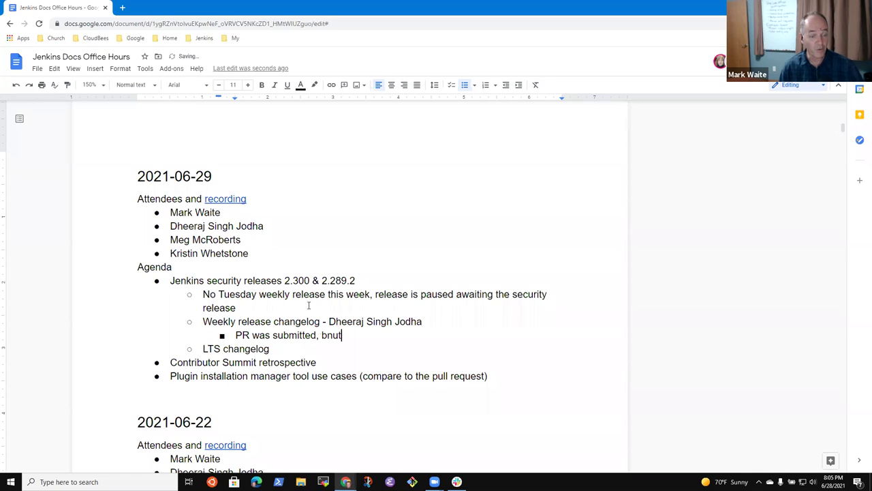
{"action": "key", "text": "BackSpace"}
{"action": "key", "text": "BackSpace"}
{"action": "type", "text": "ut will be igno"}
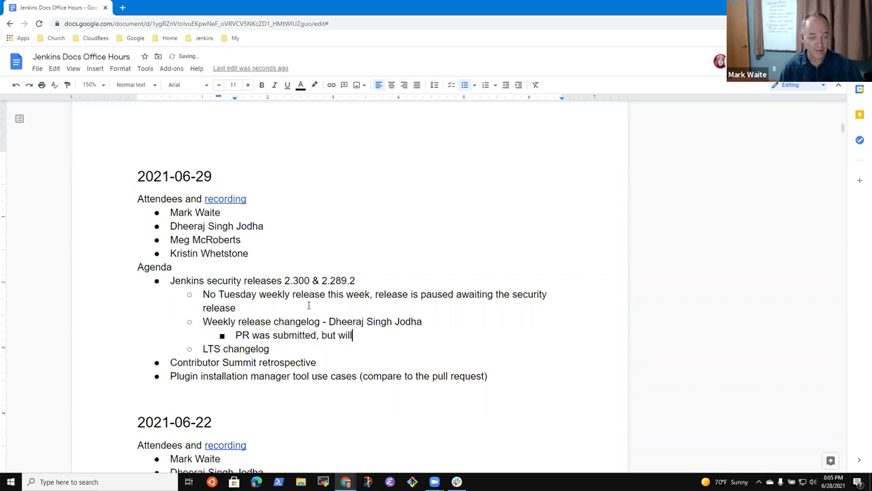
{"action": "type", "text": "red"}
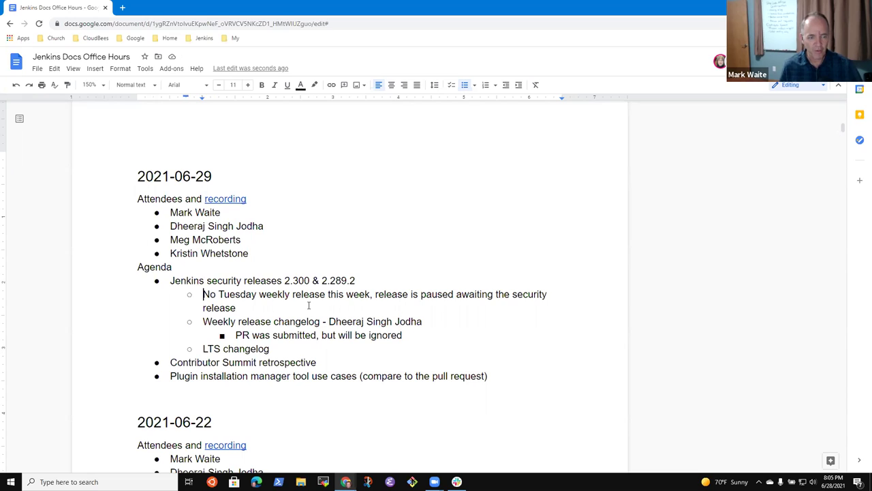
Split the paused-release clause into its own sub-bullet, reworded to say the weekly release job is disabled
{"action": "key", "text": "BackSpace"}
{"action": "key", "text": "BackSpace"}
{"action": "key", "text": "Return"}
{"action": "key", "text": "Tab"}
{"action": "key", "text": "Delete"}
{"action": "type", "text": "R"}
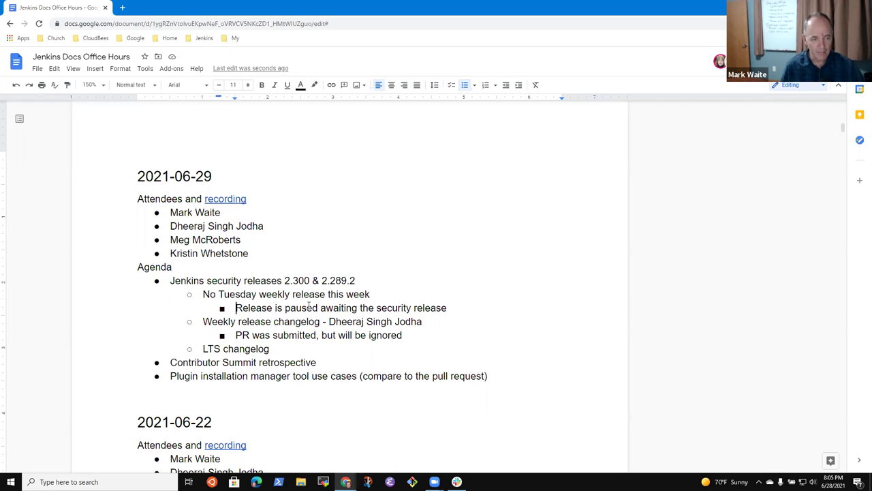
{"action": "key", "text": "ctrl+Right"}
{"action": "key", "text": "Delete"}
{"action": "type", "text": "job"}
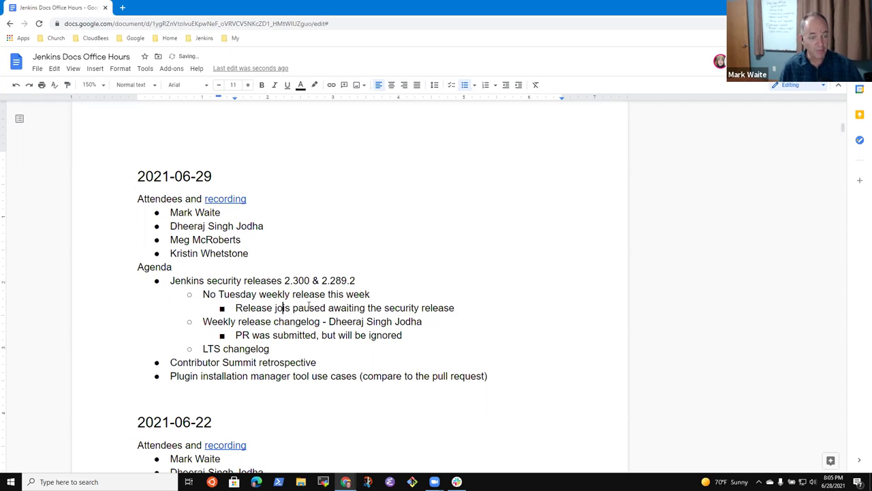
{"action": "double_click", "coordinate": [309, 306]}
{"action": "type", "text": "disabled"}
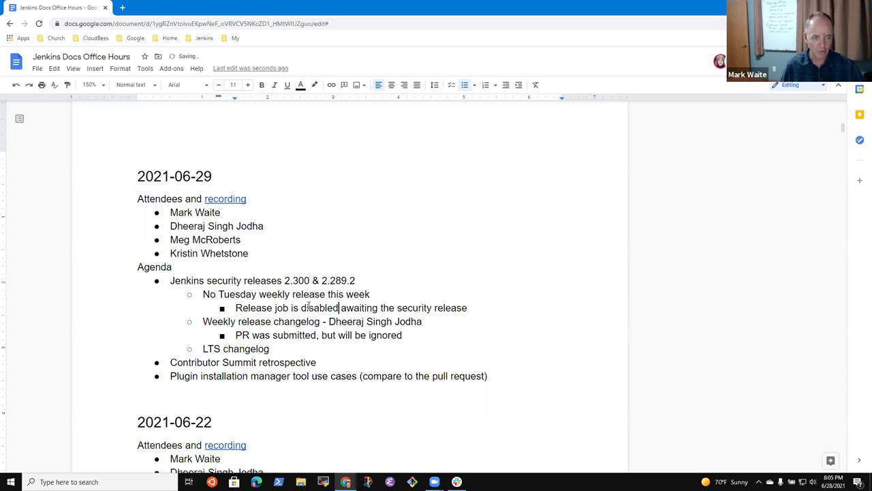
{"action": "type", "text": "Weekly r"}
{"action": "key", "text": "Delete"}
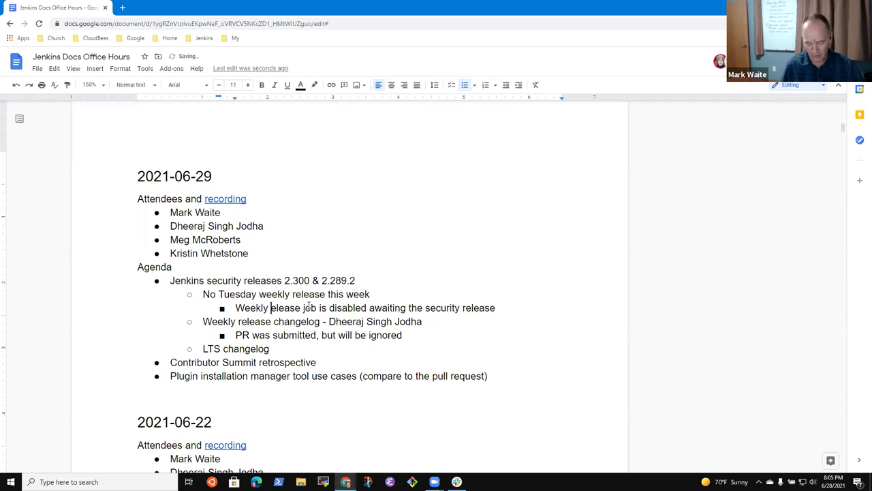
{"action": "type", "text": "r"}
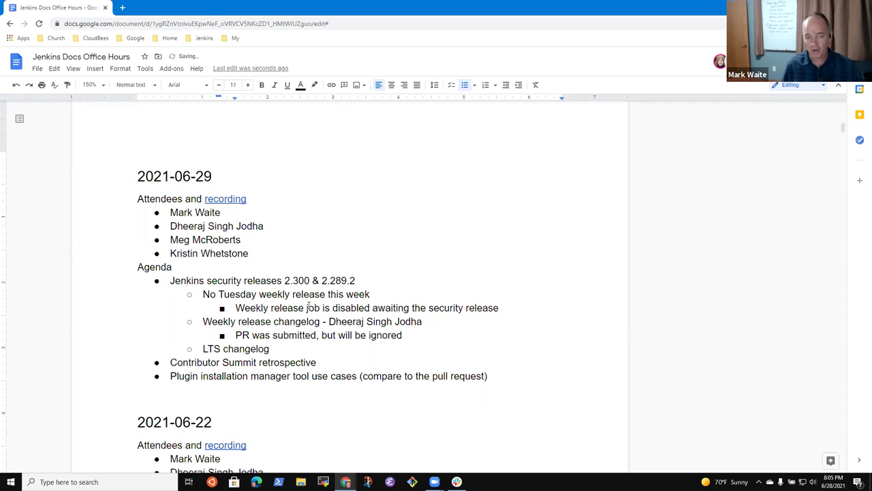
Add the point 'Security team will build Jenkins 2.300 themselves on a private branch'
{"action": "key", "text": "Return"}
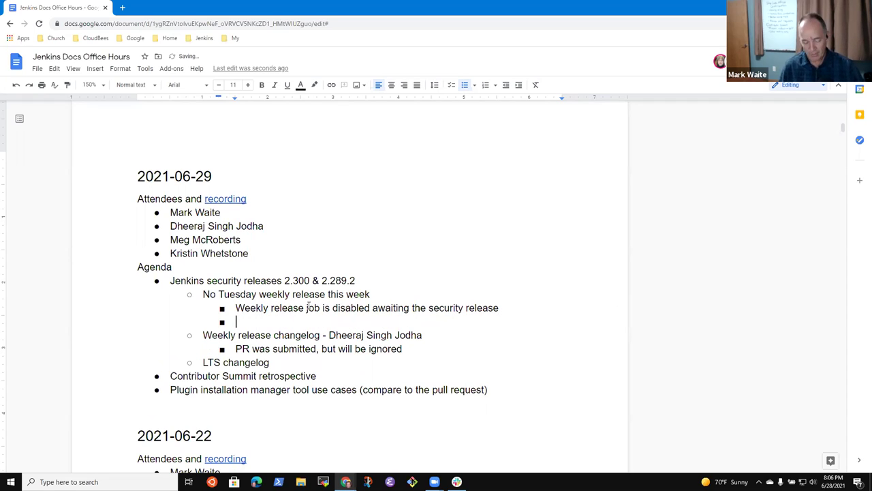
{"action": "type", "text": "Securit"}
{"action": "key", "text": "BackSpace"}
{"action": "key", "text": "BackSpace"}
{"action": "key", "text": "BackSpace"}
{"action": "type", "text": "rity team will "}
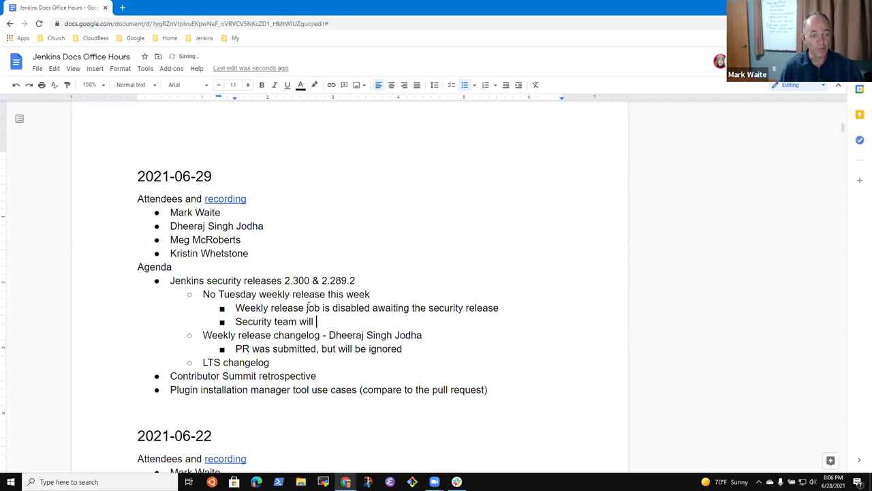
{"action": "type", "text": "build Jenkins 2.300 themselves on a separte"}
{"action": "key", "text": "BackSpace"}
{"action": "key", "text": "BackSpace"}
{"action": "type", "text": "eparte"}
{"action": "key", "text": "BackSpace"}
{"action": "key", "text": "BackSpace"}
{"action": "type", "text": "ate p"}
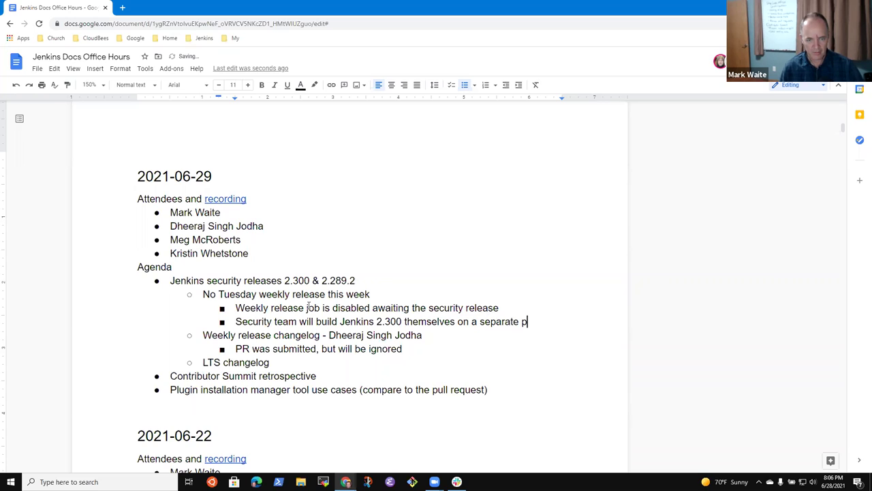
{"action": "type", "text": "rivate branch"}
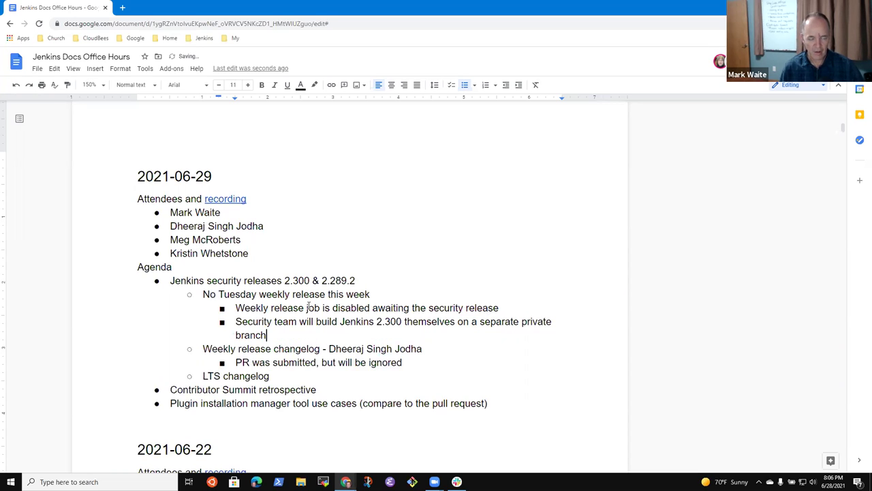
{"action": "key", "text": "End"}
{"action": "key", "text": "ctrl+shift+Right"}
{"action": "key", "text": "Delete"}
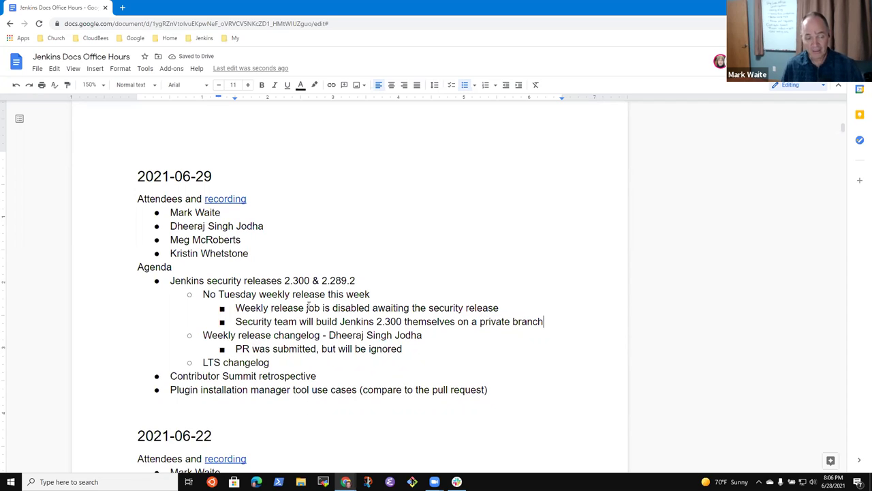
Nest the reason 'Prevents disclosing the vulnerability prematurely' beneath the private branch note
{"action": "key", "text": "Return"}
{"action": "key", "text": "Tab"}
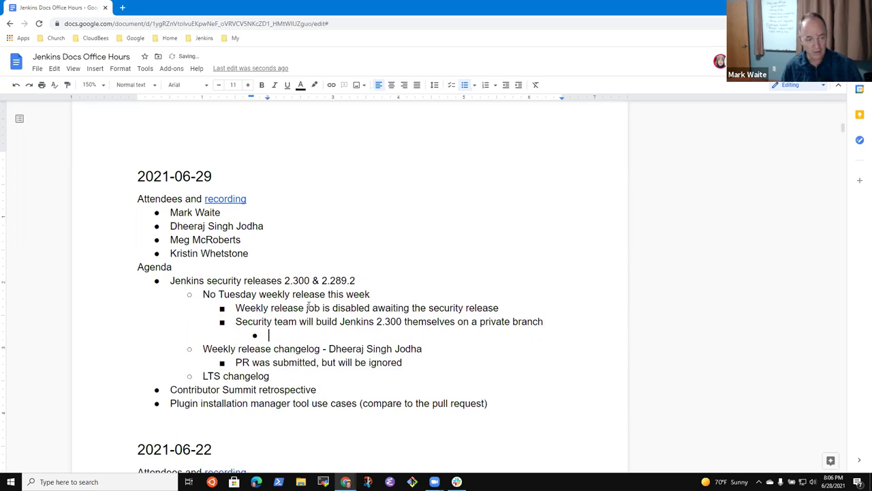
{"action": "type", "text": "Prevents discl"}
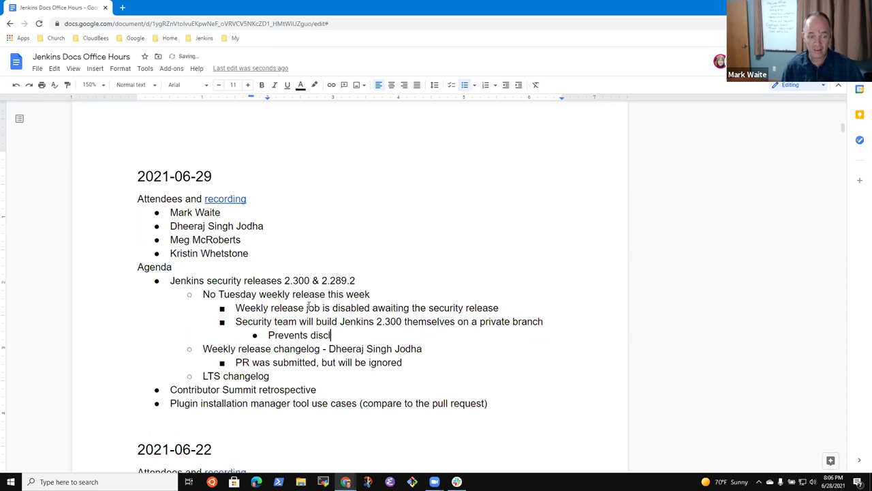
{"action": "type", "text": "osing the "}
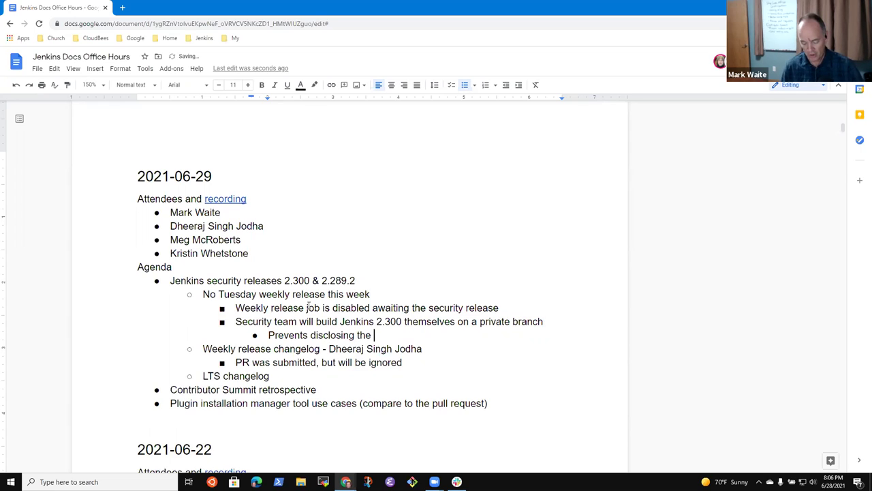
{"action": "type", "text": "vul"}
{"action": "key", "text": "BackSpace"}
{"action": "key", "text": "BackSpace"}
{"action": "key", "text": "BackSpace"}
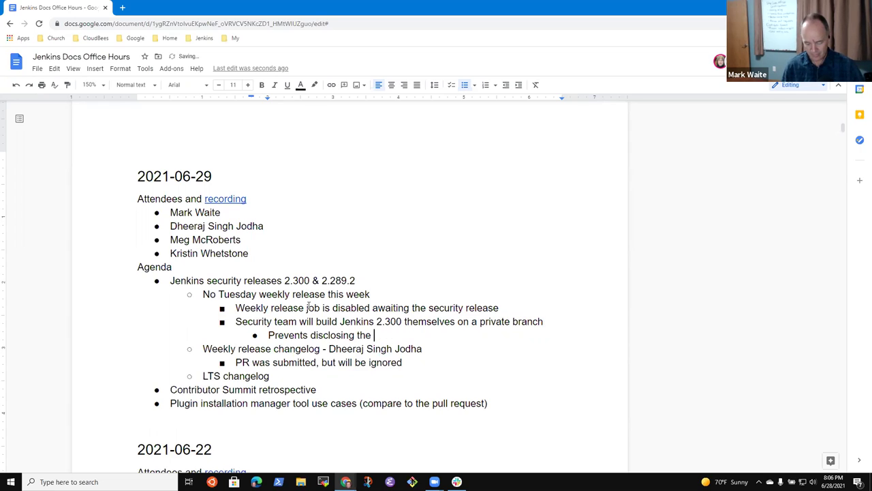
{"action": "type", "text": "vulnerability"}
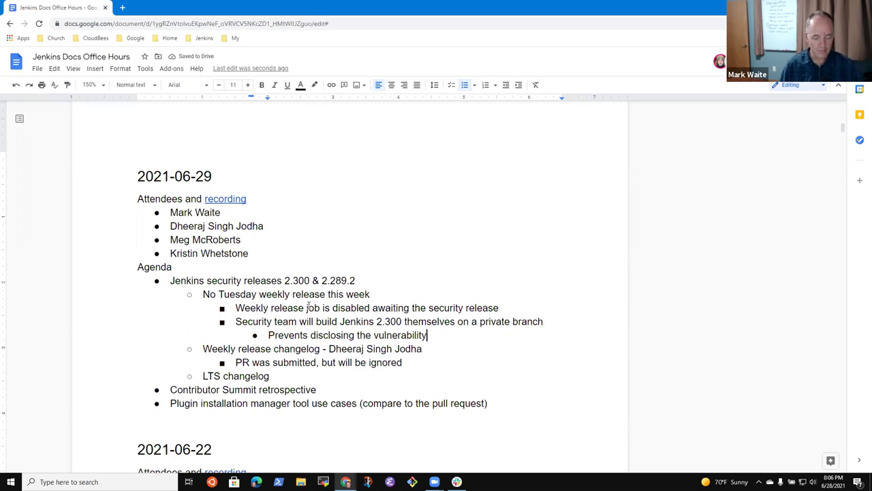
{"action": "type", "text": " prematurely"}
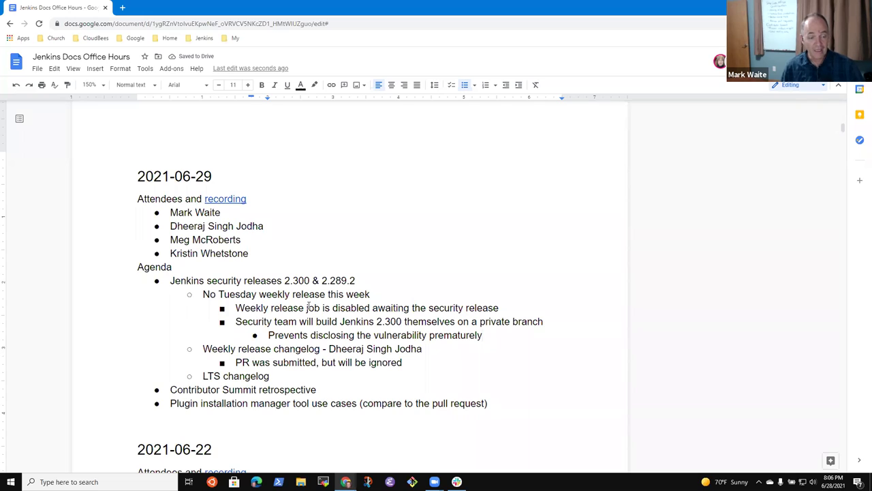
Add the point 'Intentionally 2.299 + only the security fixes'
{"action": "key", "text": "Return"}
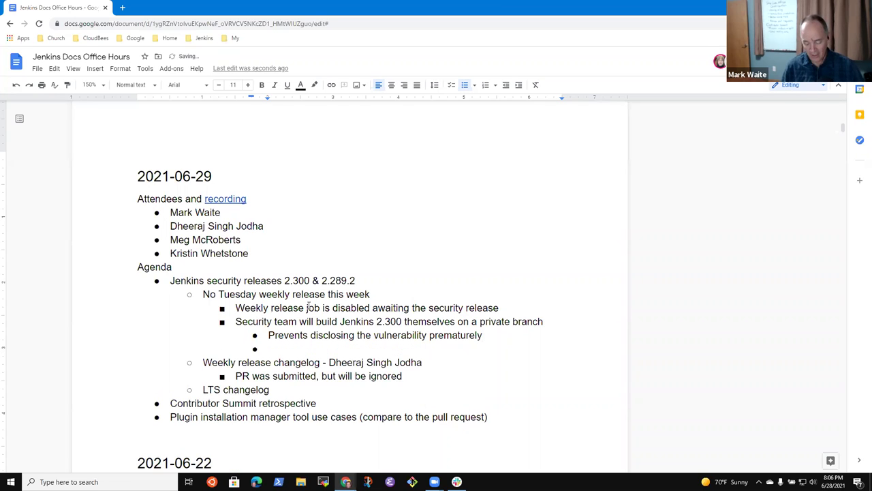
{"action": "type", "text": "Intern"}
{"action": "key", "text": "BackSpace"}
{"action": "key", "text": "BackSpace"}
{"action": "type", "text": "ntionally"}
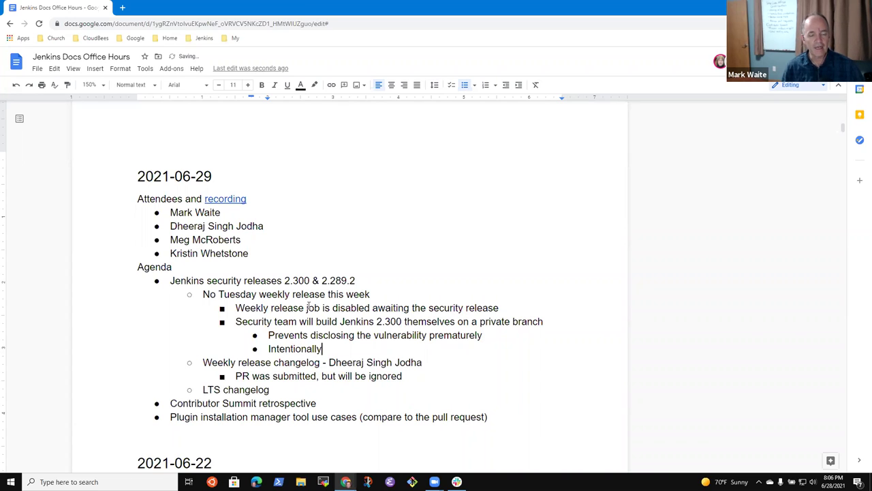
{"action": "type", "text": " 2.288"}
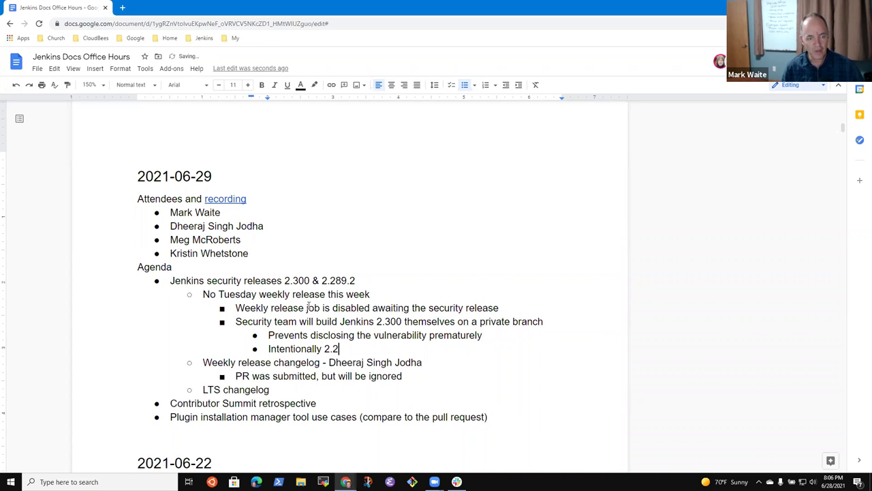
{"action": "key", "text": "BackSpace"}
{"action": "key", "text": "BackSpace"}
{"action": "type", "text": "99 "}
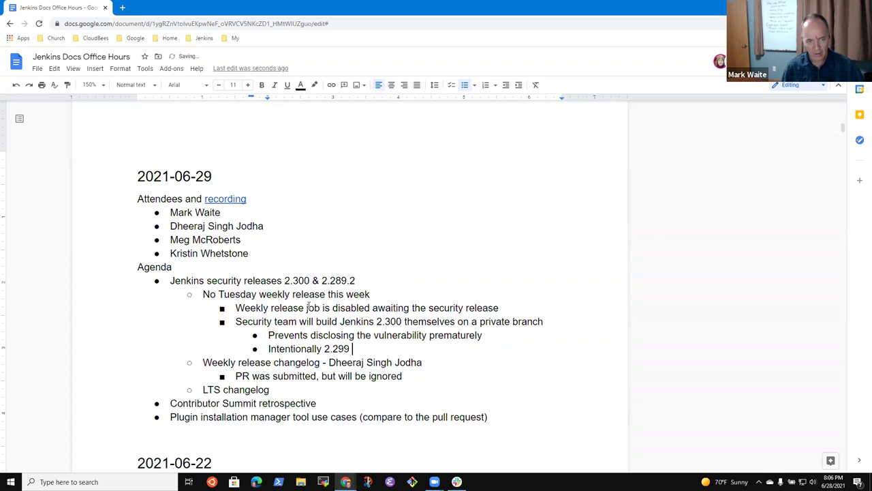
{"action": "type", "text": "+ only the "}
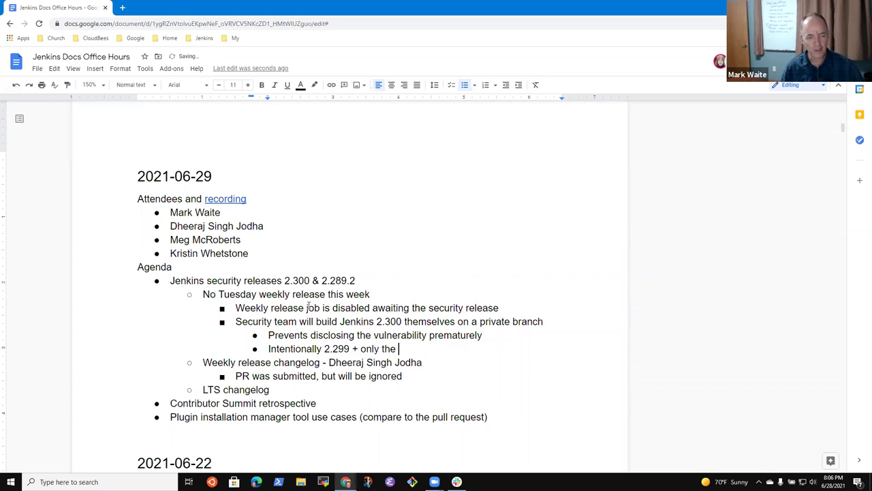
{"action": "type", "text": "security f"}
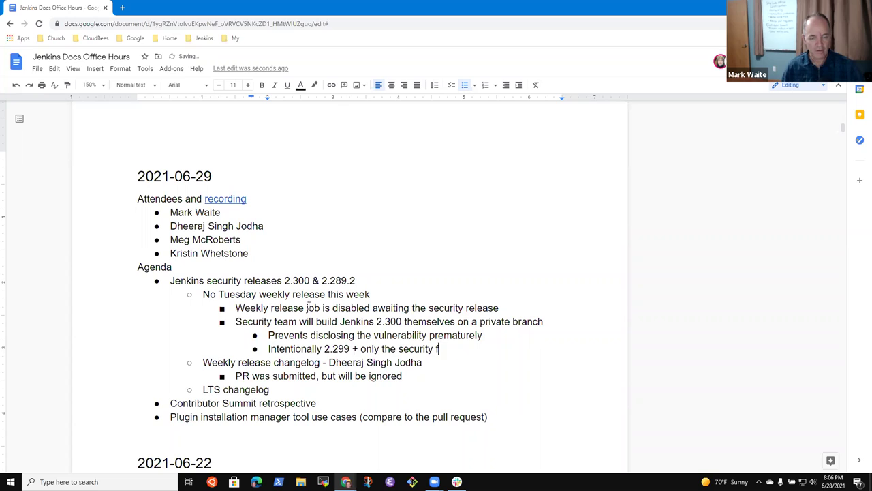
{"action": "type", "text": "ixes"}
Nest 'No other changes than security fixes in the weekly release' and 'Reduce the risk to weekly users of unrelated'
{"action": "key", "text": "Return"}
{"action": "key", "text": "Tab"}
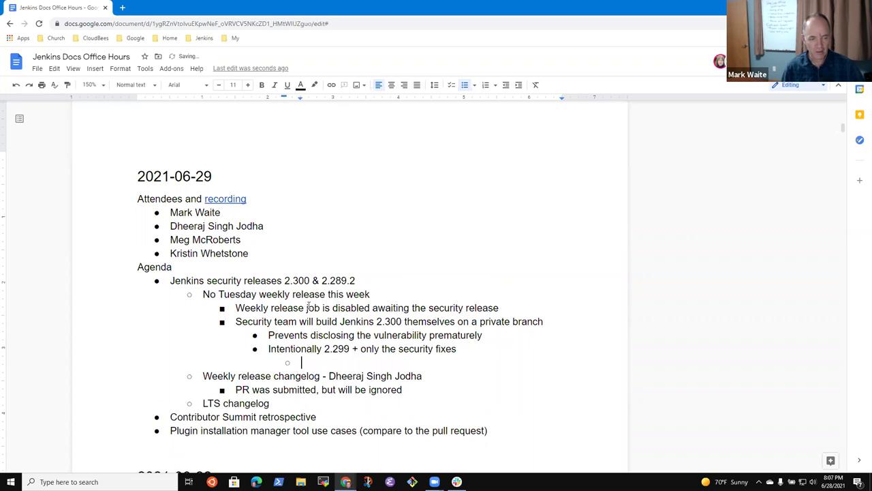
{"action": "type", "text": "No other c"}
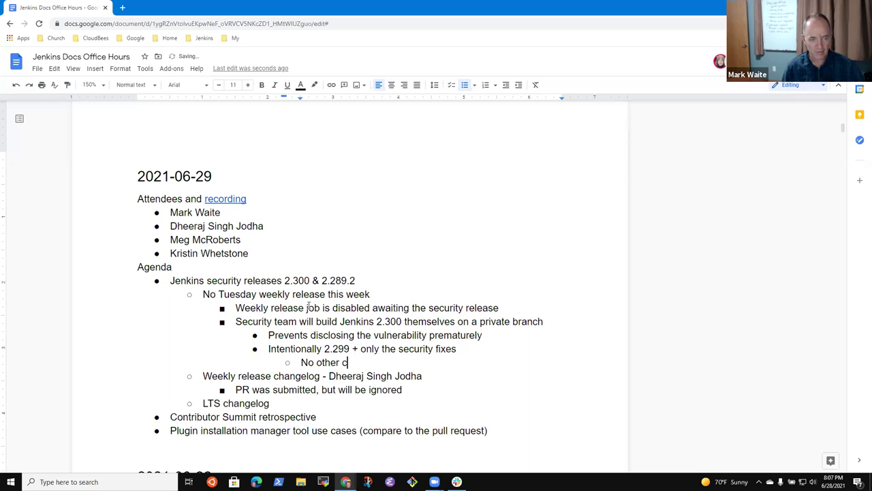
{"action": "type", "text": "hanges than "}
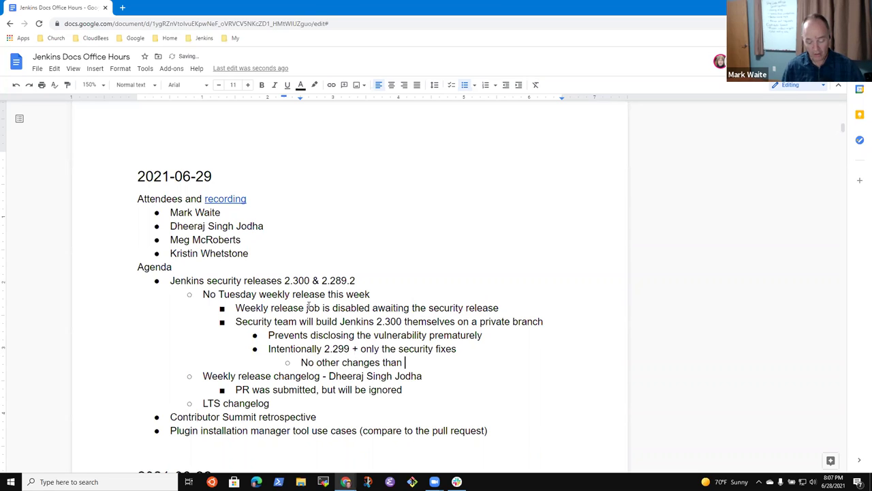
{"action": "type", "text": "security fix"}
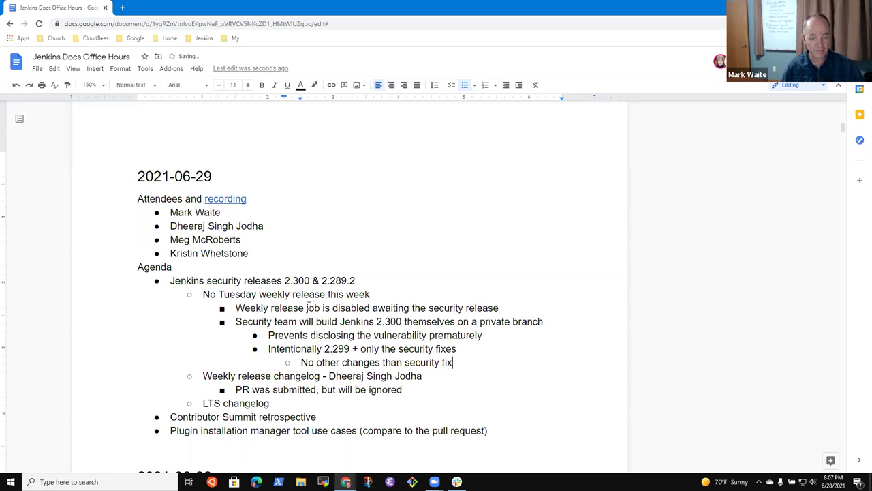
{"action": "type", "text": "es in the weekly relase"}
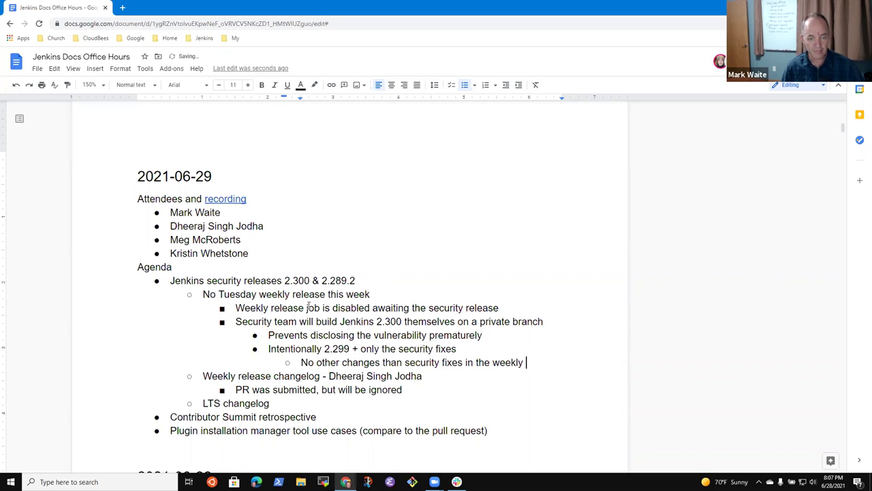
{"action": "key", "text": "BackSpace"}
{"action": "key", "text": "BackSpace"}
{"action": "key", "text": "BackSpace"}
{"action": "type", "text": "ease"}
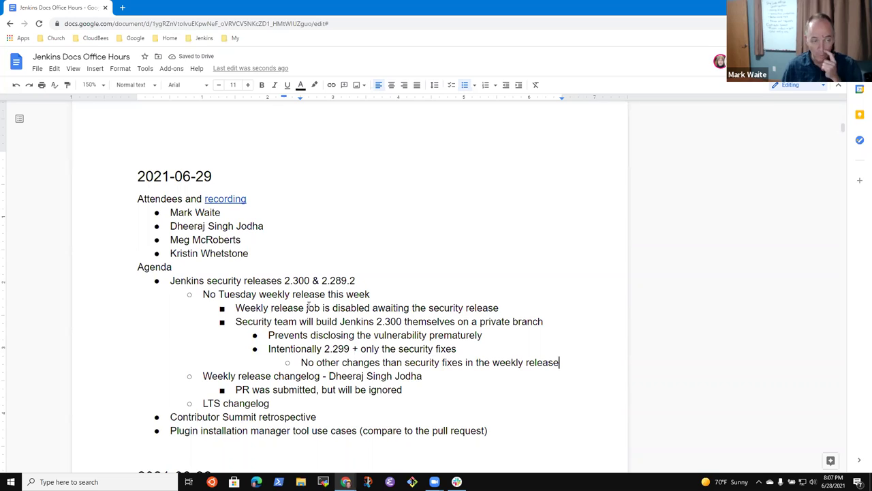
{"action": "key", "text": "Return"}
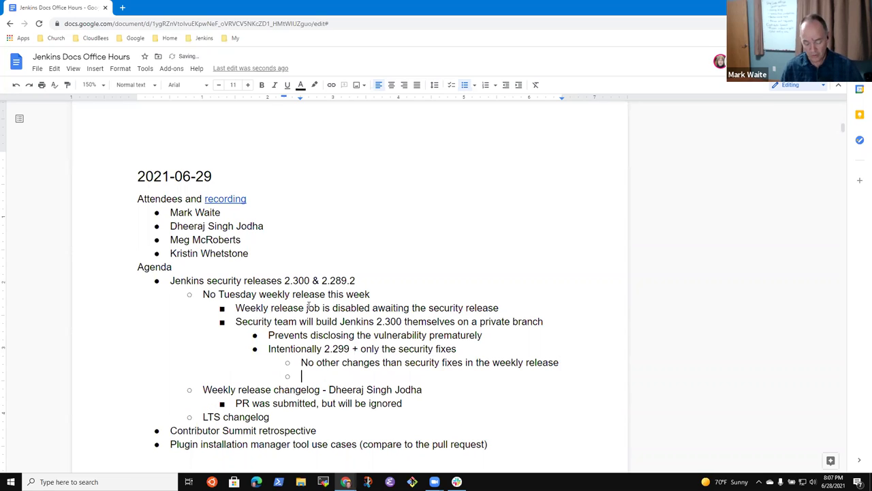
{"action": "type", "text": "Reduce the risk to weekly users of unrelated"}
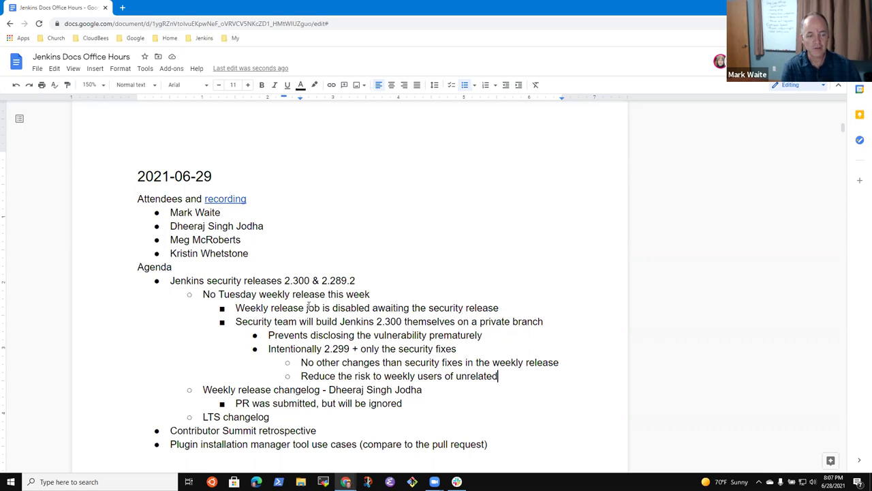
Bold the word 'only' in the security fixes line
{"action": "key", "text": "Up"}
{"action": "key", "text": "Up"}
{"action": "key", "text": "Up"}
{"action": "key", "text": "Up"}
{"action": "key", "text": "Up"}
{"action": "key", "text": "Up"}
{"action": "key", "text": "Up"}
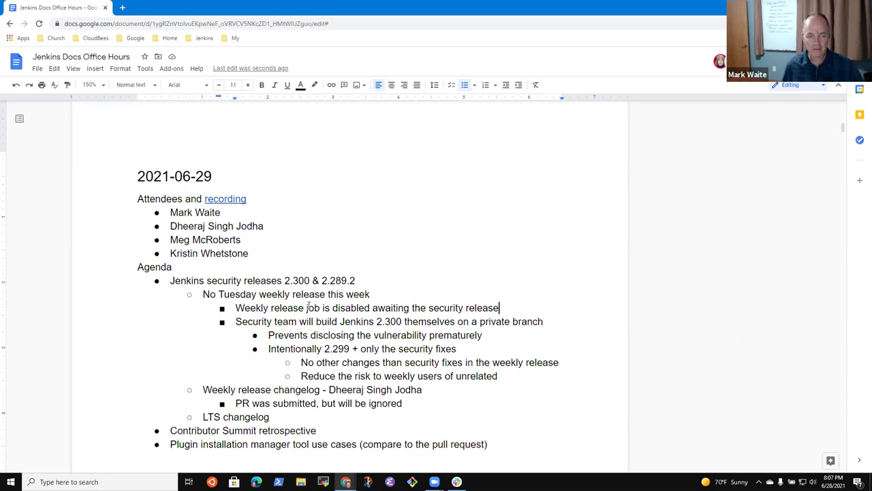
{"action": "key", "text": "Down"}
{"action": "key", "text": "Down"}
{"action": "key", "text": "ctrl+Left"}
{"action": "key", "text": "ctrl+Left"}
{"action": "key", "text": "ctrl+Right"}
{"action": "key", "text": "ctrl+shift+Left"}
{"action": "key", "text": "ctrl+b"}
Start a new empty bullet beneath the 'PR was submitted, but will be ignored' note
{"action": "key", "text": "Down"}
{"action": "key", "text": "Down"}
{"action": "key", "text": "Down"}
{"action": "key", "text": "Down"}
{"action": "key", "text": "Up"}
{"action": "key", "text": "Home"}
{"action": "key", "text": "Up"}
{"action": "key", "text": "End"}
{"action": "key", "text": "Down"}
{"action": "key", "text": "Home"}
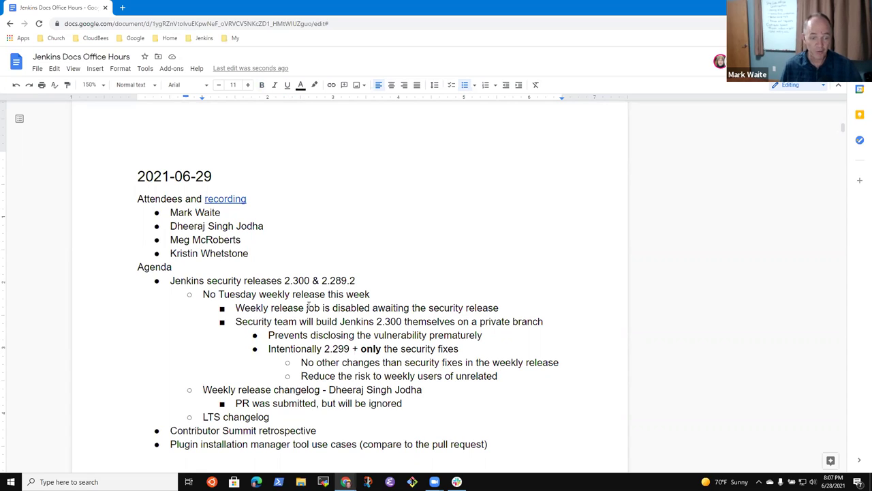
{"action": "key", "text": "Return"}
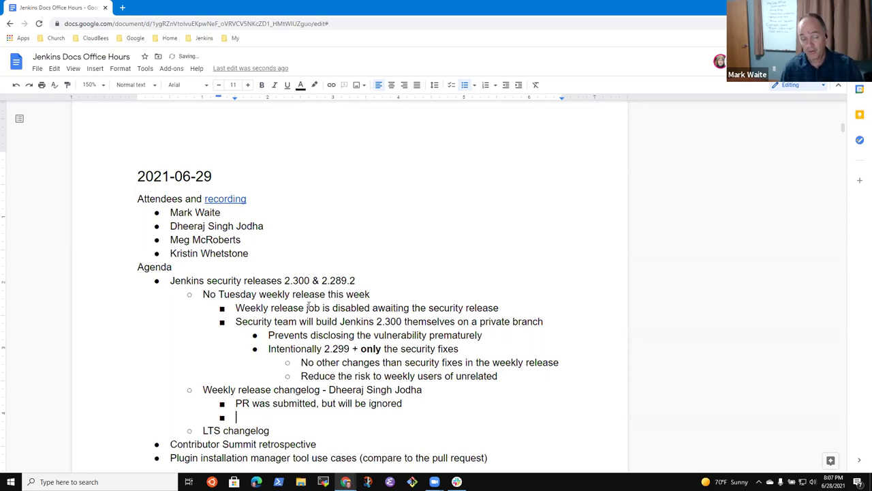
Write 'Close the PR because next weekly will have a larger set of changes' with nested 'Two weeks worth of changes'
{"action": "type", "text": "Close the PO"}
{"action": "key", "text": "BackSpace"}
{"action": "type", "text": "R"}
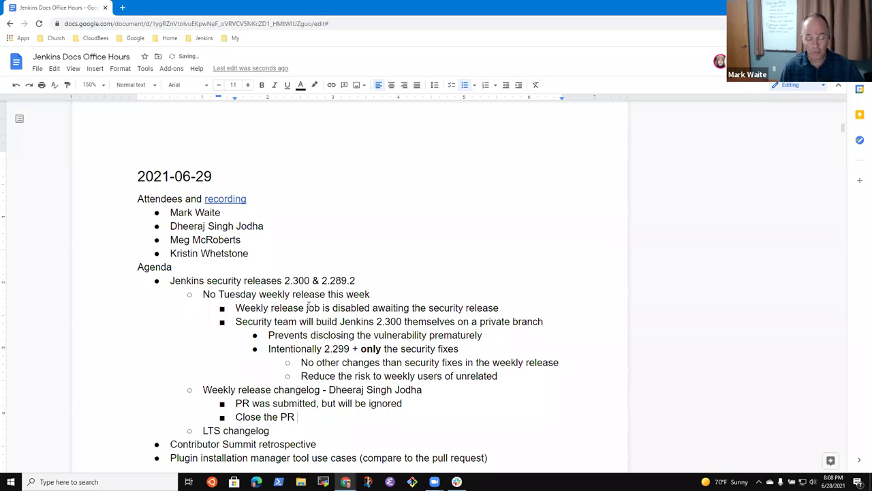
{"action": "type", "text": " because "}
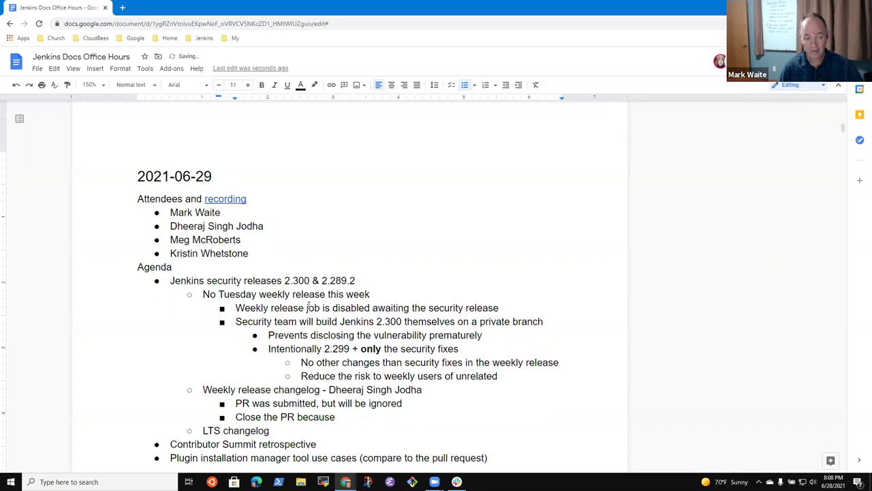
{"action": "type", "text": "next weekly "}
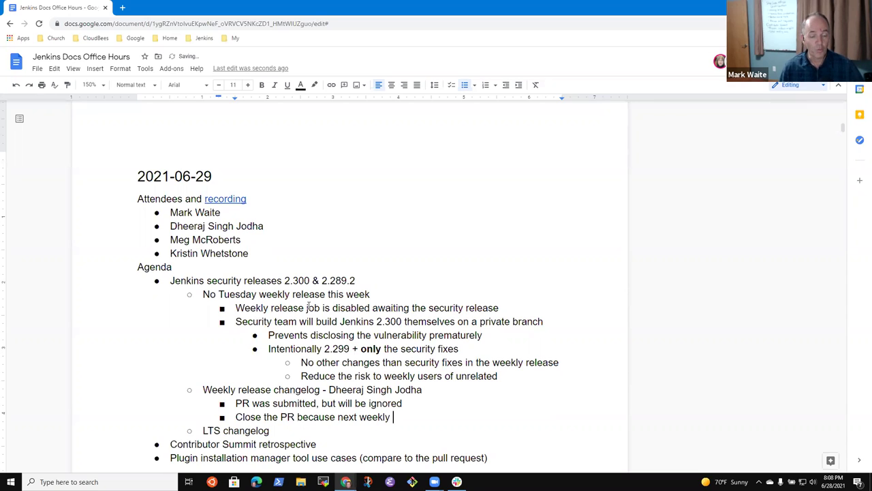
{"action": "type", "text": "will have"}
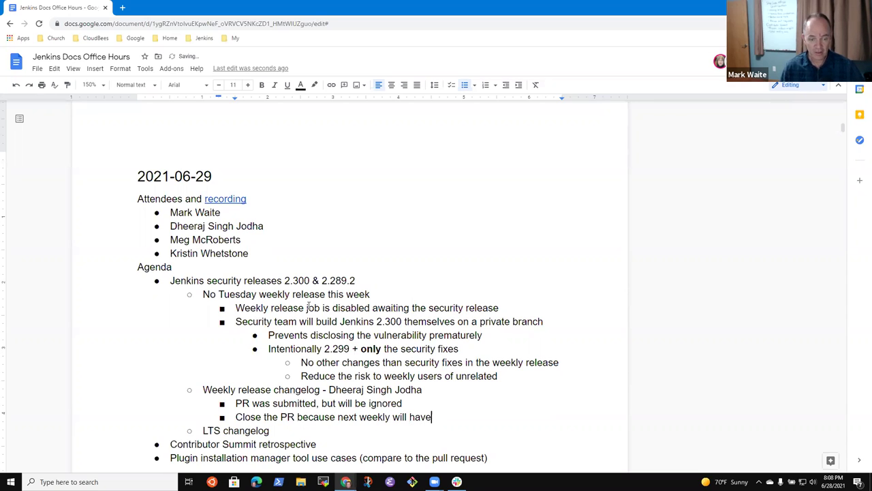
{"action": "type", "text": " a larger set of changes"}
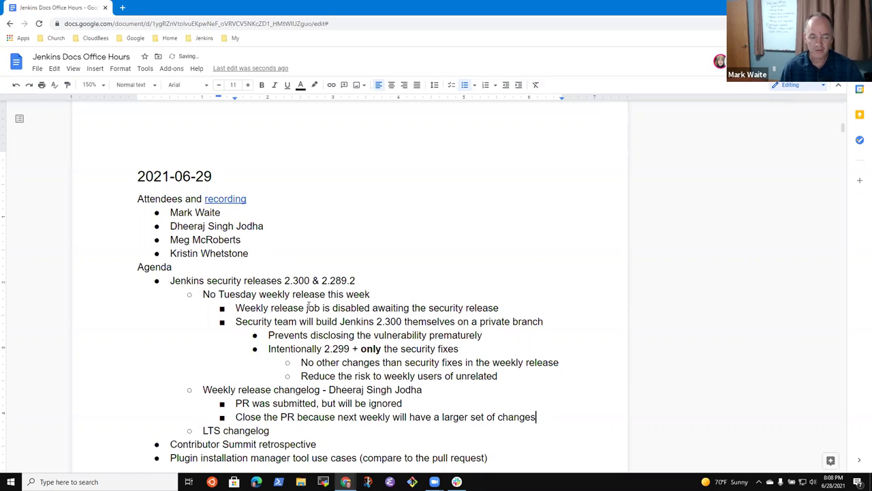
{"action": "key", "text": "Return"}
{"action": "key", "text": "Tab"}
{"action": "type", "text": "Tow wa"}
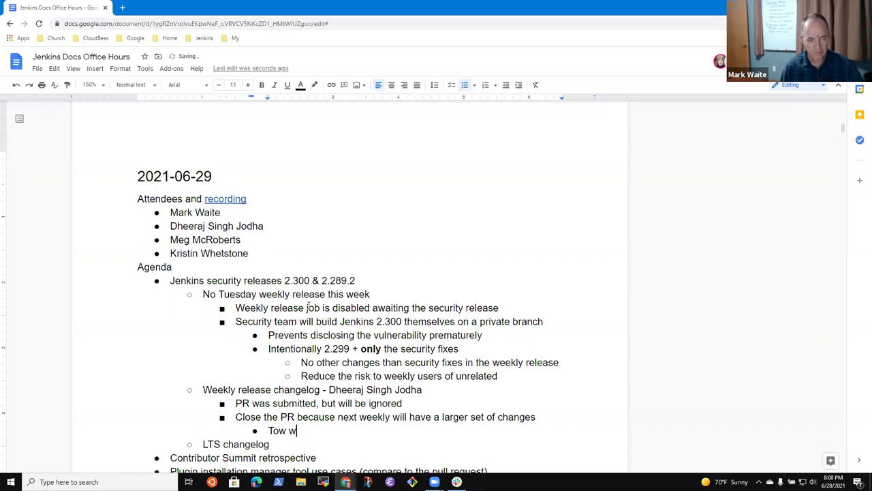
{"action": "key", "text": "BackSpace"}
{"action": "key", "text": "BackSpace"}
{"action": "key", "text": "BackSpace"}
{"action": "key", "text": "BackSpace"}
{"action": "key", "text": "BackSpace"}
{"action": "key", "text": "BackSpace"}
{"action": "type", "text": "Two we"}
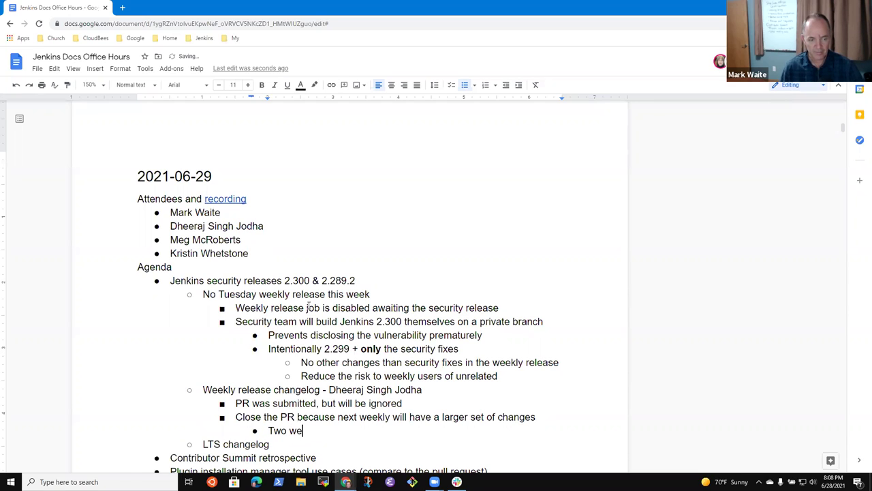
{"action": "type", "text": "eks worth of ch"}
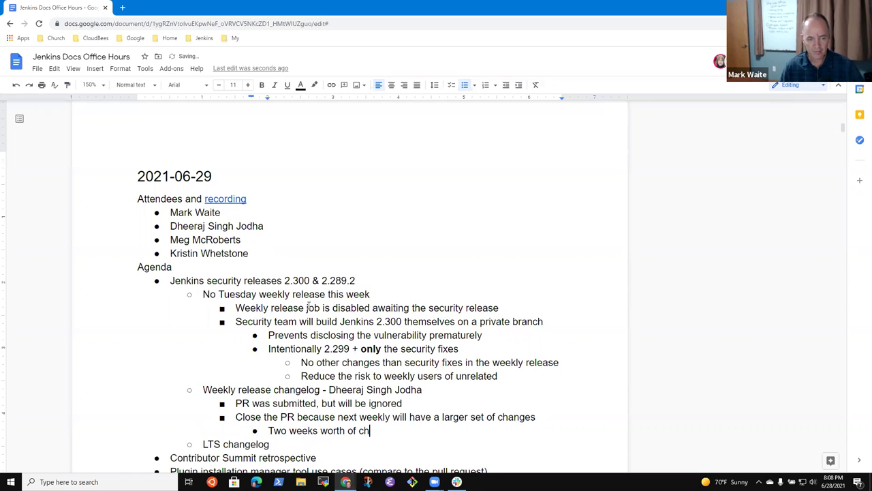
{"action": "type", "text": "anges"}
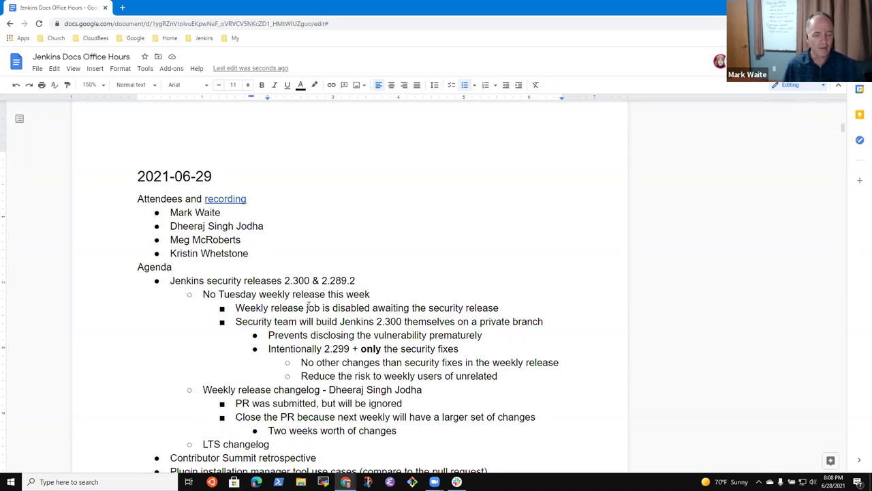
Append 'on a private branch' to the 'Intentionally 2.299 + only the security fixes' line
{"action": "key", "text": "shift+Home"}
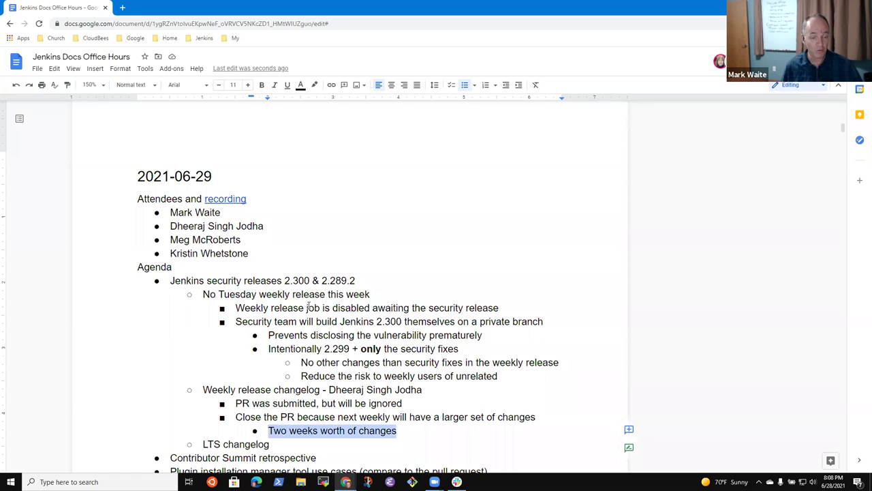
{"action": "key", "text": "Up"}
{"action": "key", "text": "Up"}
{"action": "key", "text": "Up"}
{"action": "key", "text": "Up"}
{"action": "key", "text": "Up"}
{"action": "key", "text": "ctrl+shift+Right"}
{"action": "key", "text": "ctrl+shift+Right"}
{"action": "key", "text": "ctrl+shift+Right"}
{"action": "key", "text": "ctrl+shift+Right"}
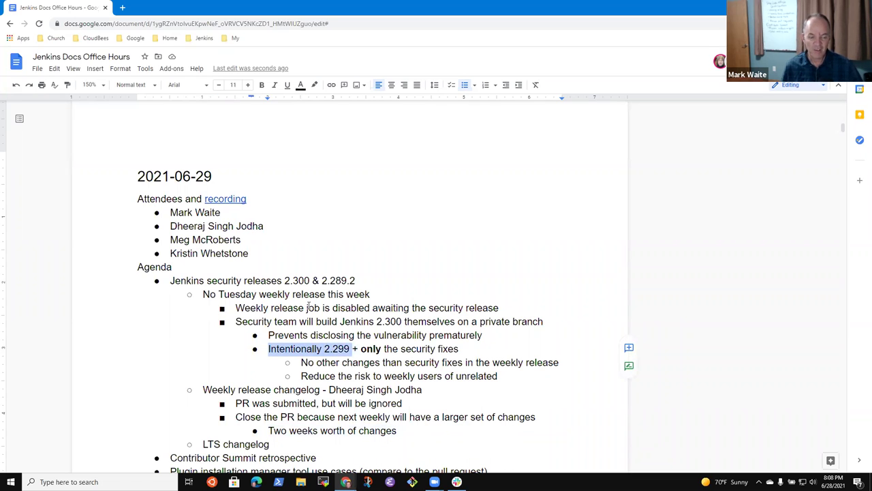
{"action": "key", "text": "ctrl+shift+Left"}
{"action": "key", "text": "End"}
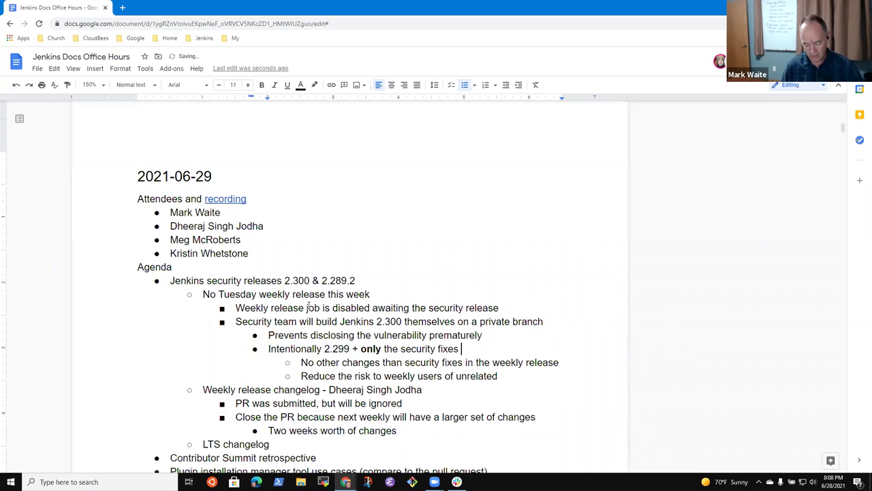
{"action": "type", "text": "on a private branch"}
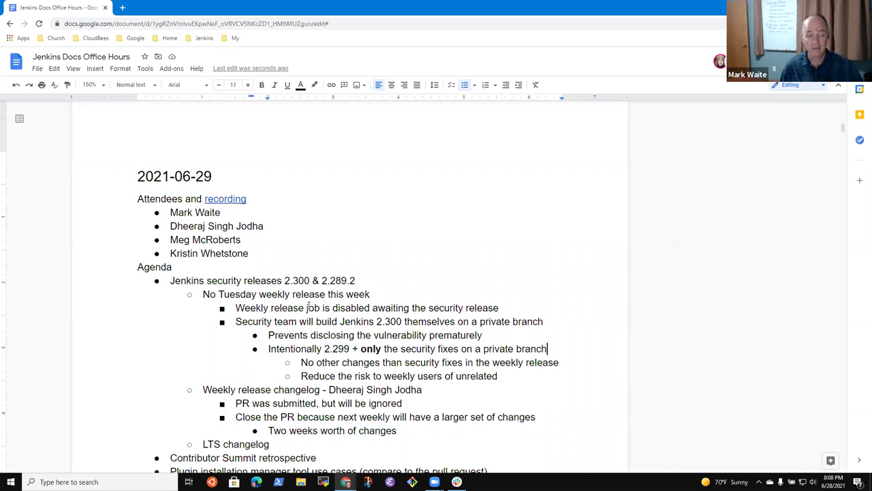
Extend the sub-bullet to read 'Two weeks worth of changes in 2.301'
{"action": "key", "text": "Down"}
{"action": "key", "text": "Down"}
{"action": "key", "text": "Down"}
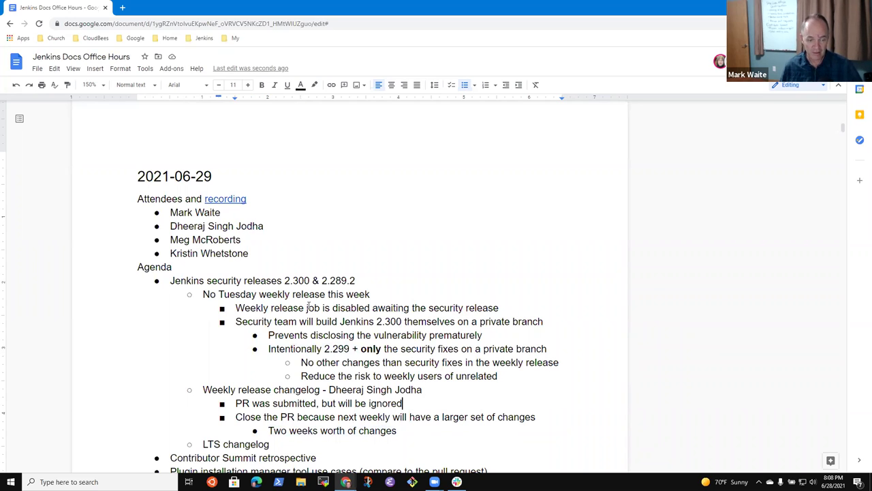
{"action": "key", "text": "shift+Down"}
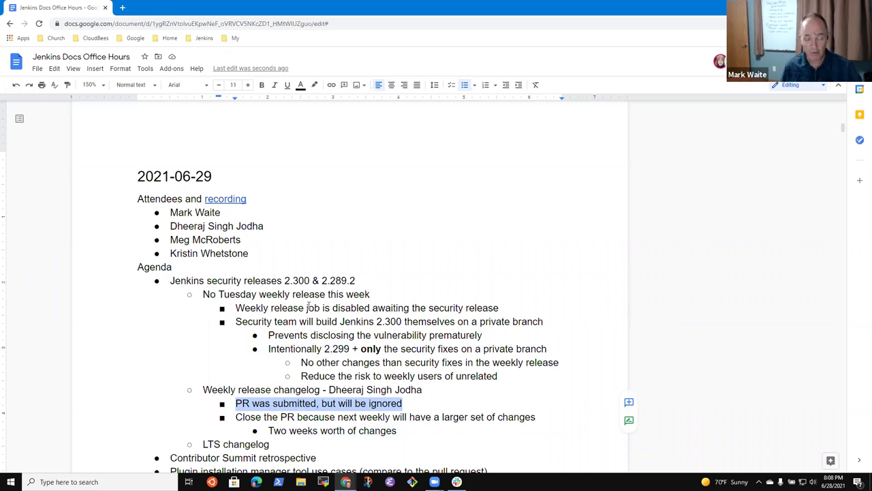
{"action": "key", "text": "Down"}
{"action": "key", "text": "Down"}
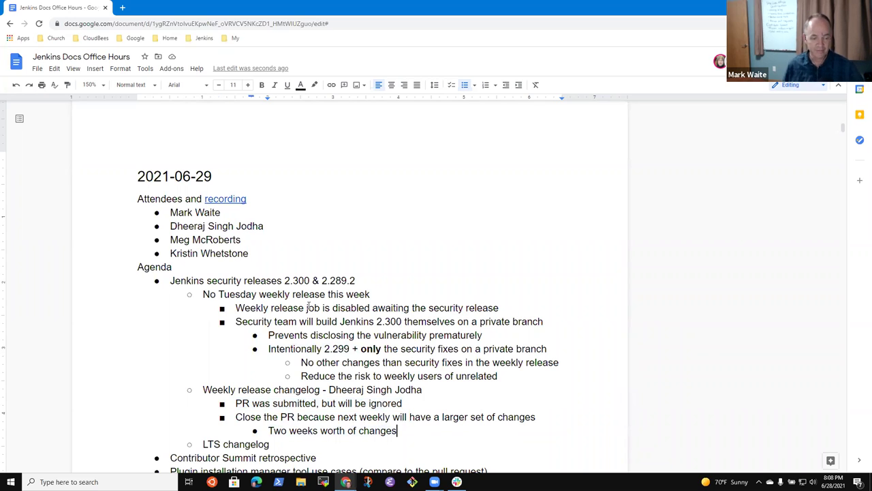
{"action": "type", "text": "in 2.301"}
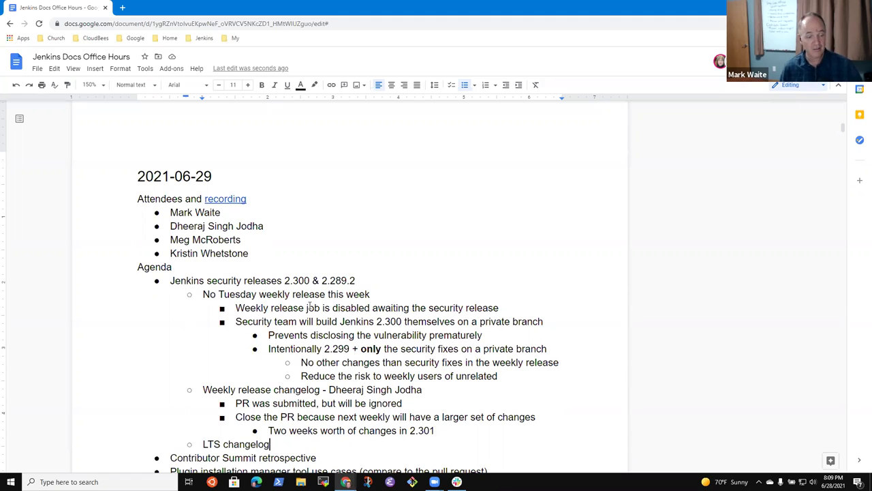
Add an indented sub-point: 'Backported fixes for 2.289.2 are included in the 2.289.2 security release'
{"action": "key", "text": "Down"}
{"action": "key", "text": "Return"}
{"action": "key", "text": "Tab"}
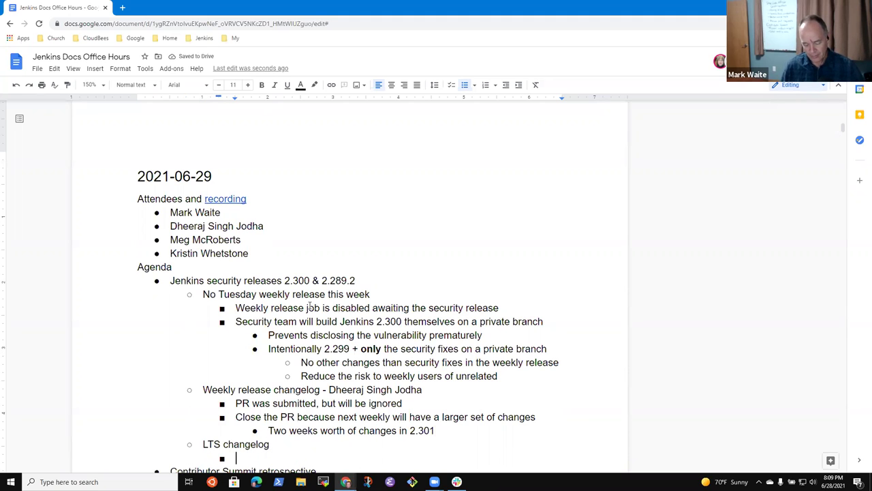
{"action": "type", "text": "Backported "}
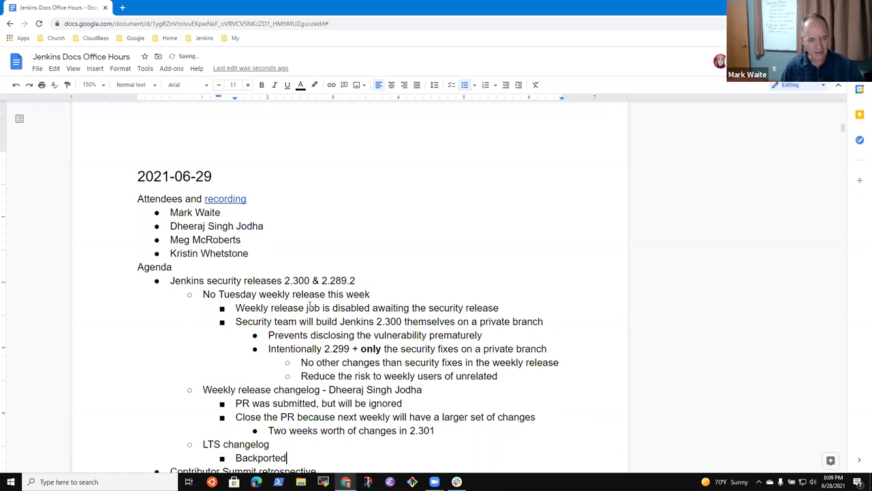
{"action": "type", "text": "fixes for "}
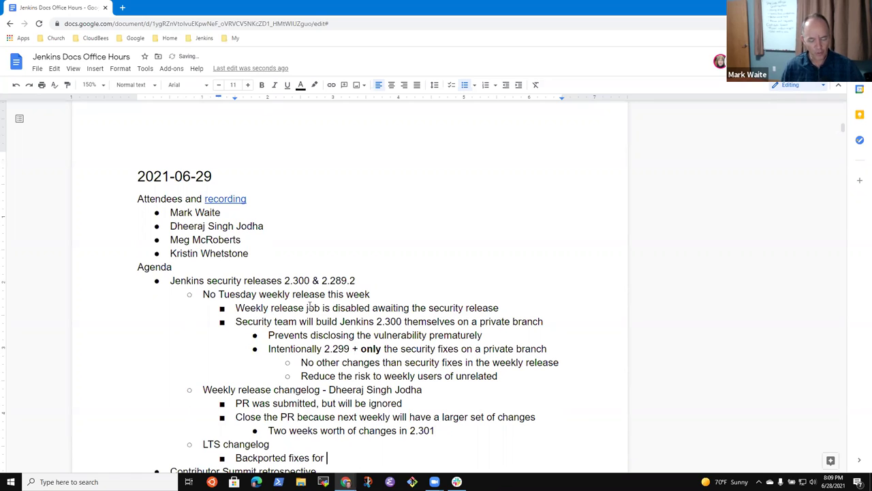
{"action": "type", "text": "2.289.2 "}
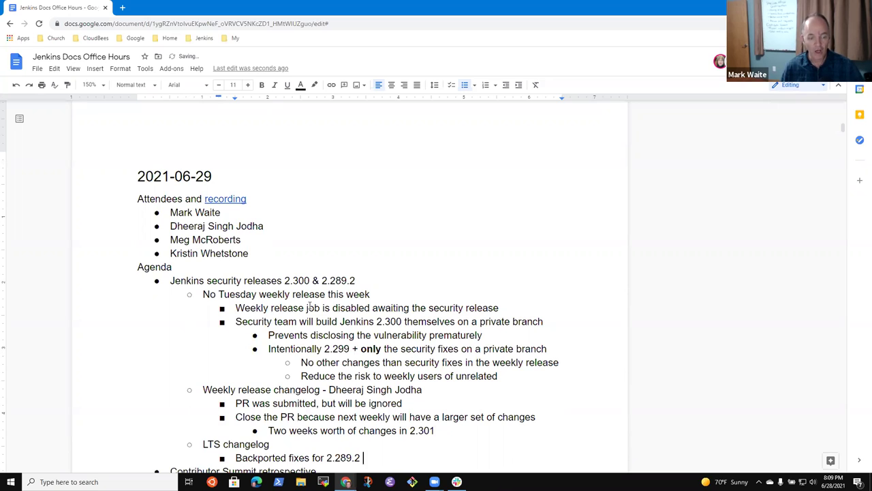
{"action": "type", "text": "are included i"}
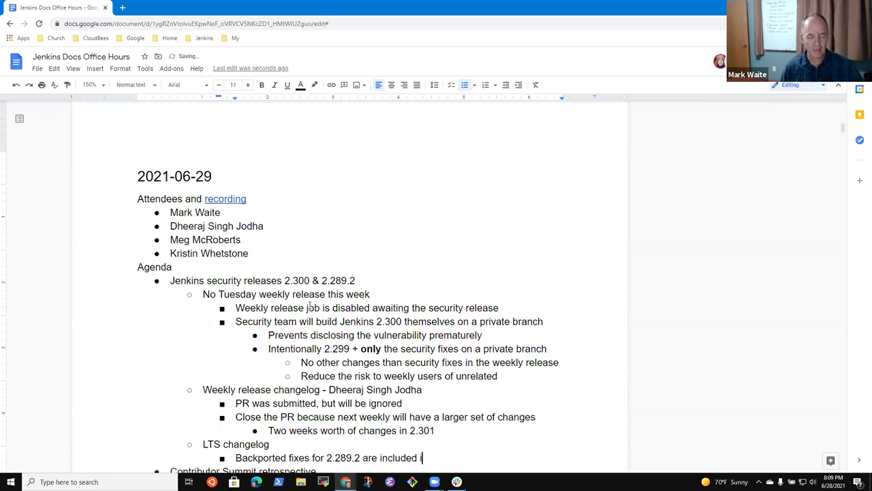
{"action": "type", "text": "n the sec"}
{"action": "key", "text": "BackSpace"}
{"action": "key", "text": "BackSpace"}
{"action": "key", "text": "BackSpace"}
{"action": "key", "text": "BackSpace"}
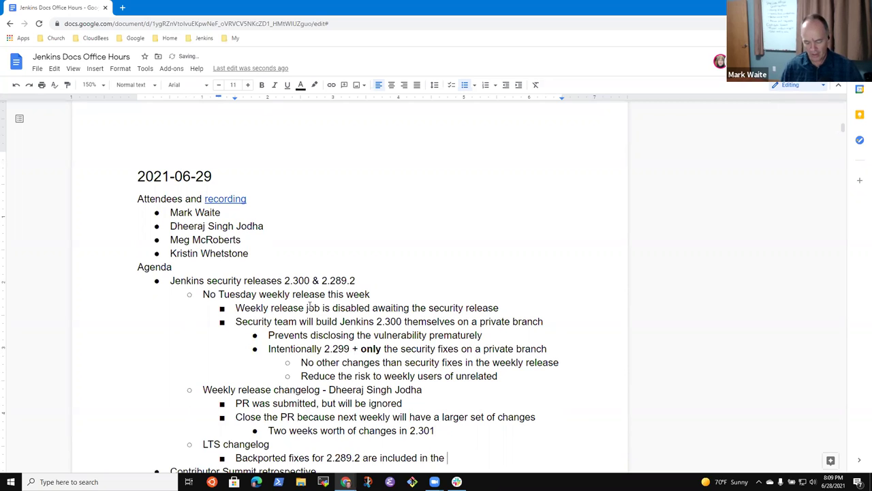
{"action": "type", "text": "2.289.2 se"}
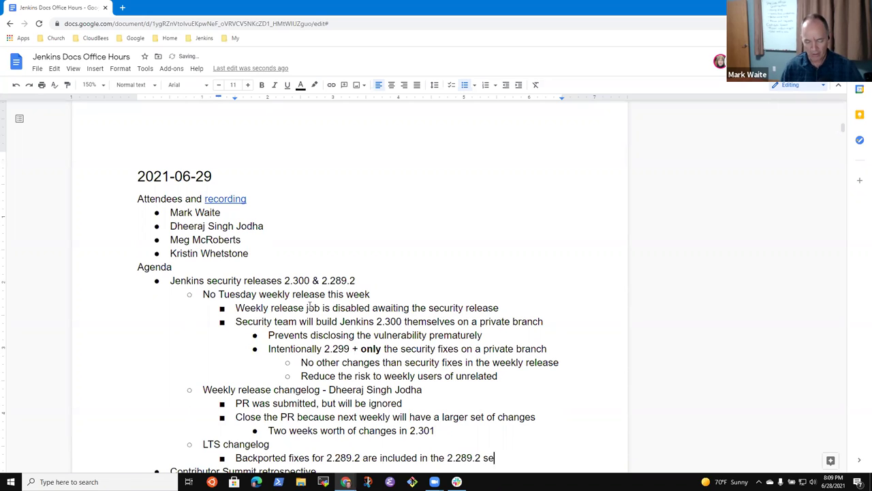
{"action": "type", "text": "curity release"}
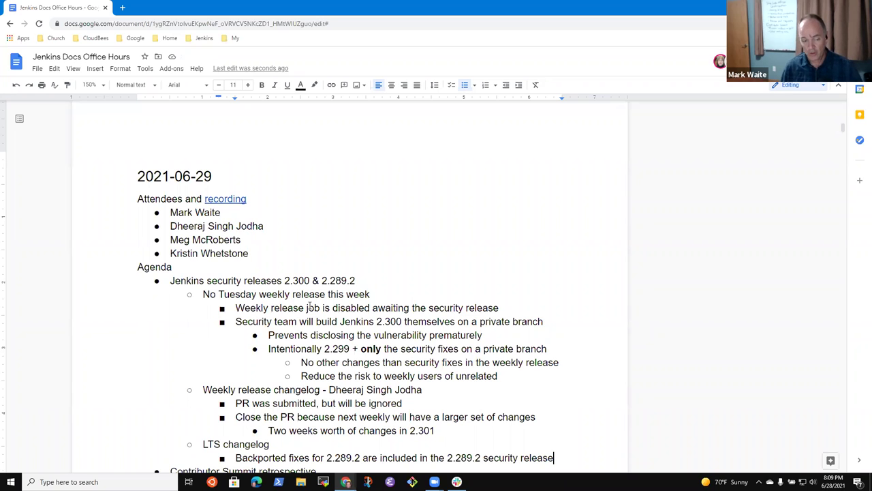
Add points 'Changes are more thoroughly reviewed and are fixing known issues' and 'Changelog PR has not been merged'
{"action": "key", "text": "Return"}
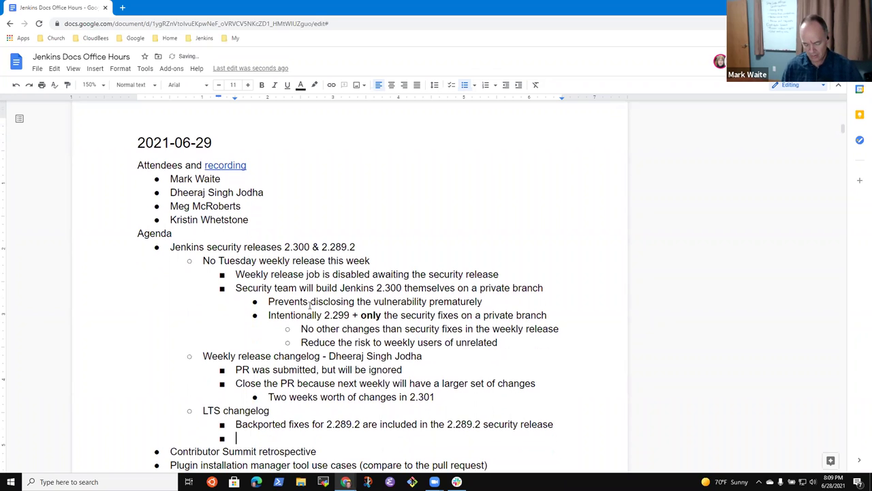
{"action": "type", "text": "Changes"}
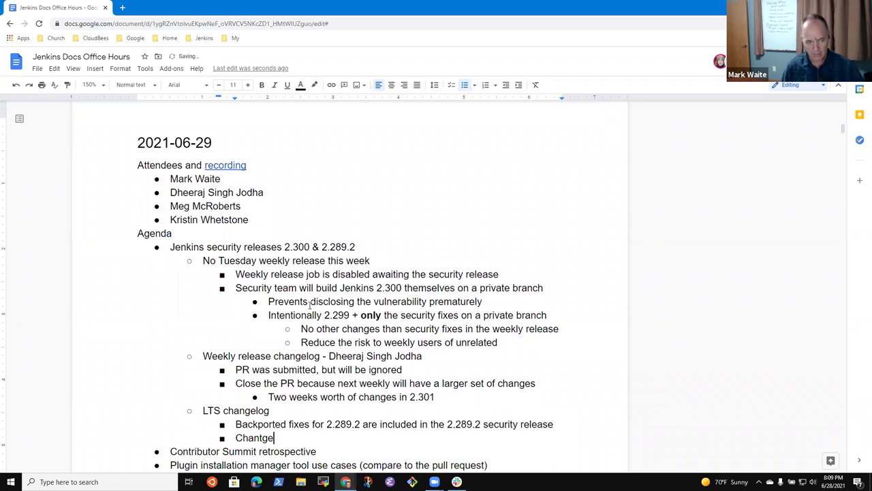
{"action": "key", "text": "BackSpace"}
{"action": "key", "text": "BackSpace"}
{"action": "key", "text": "BackSpace"}
{"action": "type", "text": "hed"}
{"action": "key", "text": "BackSpace"}
{"action": "key", "text": "BackSpace"}
{"action": "key", "text": "BackSpace"}
{"action": "type", "text": "ges are more thr"}
{"action": "key", "text": "BackSpace"}
{"action": "type", "text": "oroughly reviewed and are"}
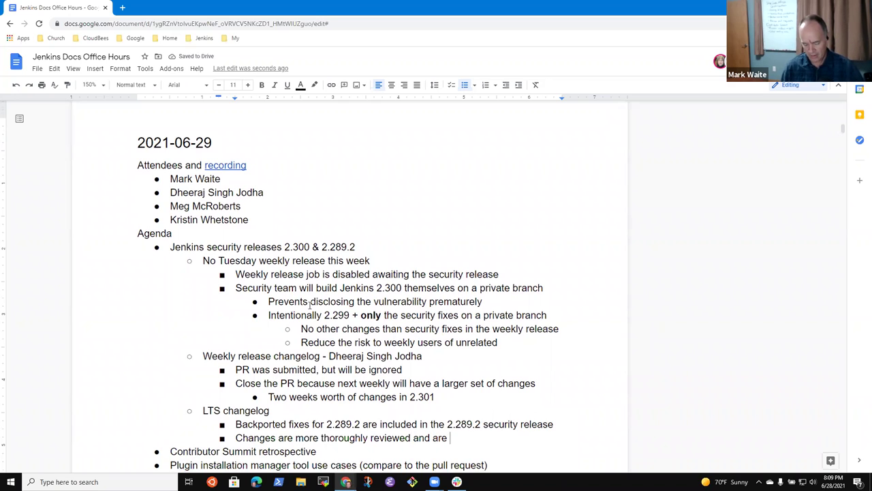
{"action": "type", "text": " fixing known iuss"}
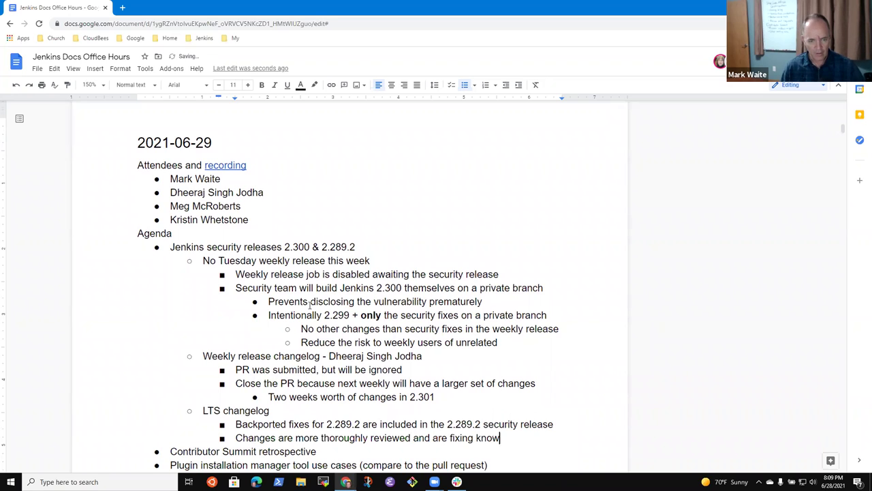
{"action": "key", "text": "BackSpace"}
{"action": "key", "text": "BackSpace"}
{"action": "key", "text": "BackSpace"}
{"action": "key", "text": "BackSpace"}
{"action": "type", "text": "issues"}
{"action": "key", "text": "Return"}
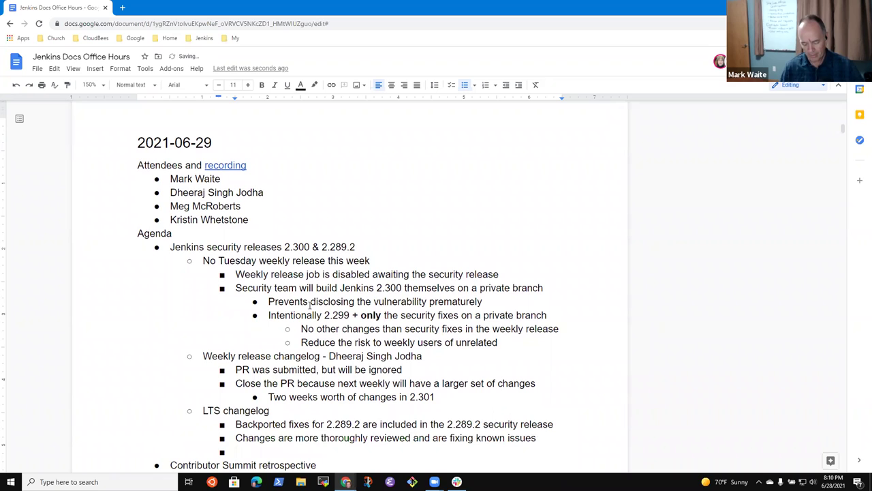
{"action": "type", "text": "Changelog PR has not been merged"}
Add a nested follow-up to check with the security team tomorrow whether merging helps
{"action": "key", "text": "Return"}
{"action": "key", "text": "Tab"}
{"action": "type", "text": "Mark check with Danei"}
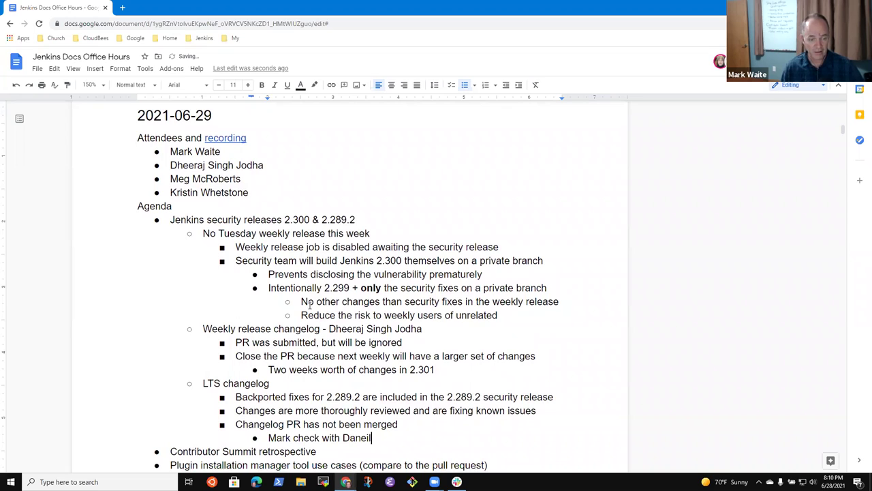
{"action": "key", "text": "BackSpace"}
{"action": "key", "text": "BackSpace"}
{"action": "key", "text": "BackSpace"}
{"action": "key", "text": "BackSpace"}
{"action": "key", "text": "BackSpace"}
{"action": "type", "text": "security team "}
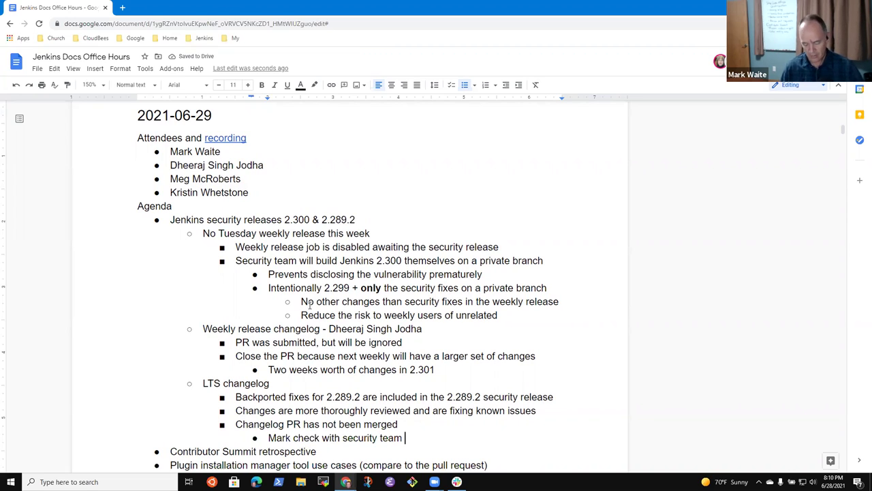
{"action": "type", "text": "tomorrow to see if should be merg"}
{"action": "key", "text": "BackSpace"}
{"action": "key", "text": "BackSpace"}
{"action": "key", "text": "BackSpace"}
{"action": "key", "text": "BackSpace"}
{"action": "type", "text": "merged"}
{"action": "key", "text": "BackSpace"}
{"action": "key", "text": "BackSpace"}
{"action": "key", "text": "BackSpace"}
{"action": "key", "text": "BackSpace"}
{"action": "key", "text": "BackSpace"}
{"action": "type", "text": "ereg"}
{"action": "key", "text": "BackSpace"}
{"action": "key", "text": "BackSpace"}
{"action": "type", "text": "egh"}
{"action": "key", "text": "BackSpace"}
{"action": "key", "text": "BackSpace"}
{"action": "key", "text": "BackSpace"}
{"action": "key", "text": "BackSpace"}
{"action": "key", "text": "BackSpace"}
{"action": "key", "text": "BackSpace"}
{"action": "key", "text": "BackSpace"}
{"action": "key", "text": "BackSpace"}
{"action": "key", "text": "BackSpace"}
{"action": "key", "text": "BackSpace"}
{"action": "key", "text": "BackSpace"}
{"action": "key", "text": "BackSpace"}
{"action": "key", "text": "BackSpace"}
{"action": "key", "text": "BackSpace"}
{"action": "key", "text": "BackSpace"}
{"action": "key", "text": "BackSpace"}
{"action": "key", "text": "BackSpace"}
{"action": "key", "text": "BackSpace"}
{"action": "key", "text": "BackSpace"}
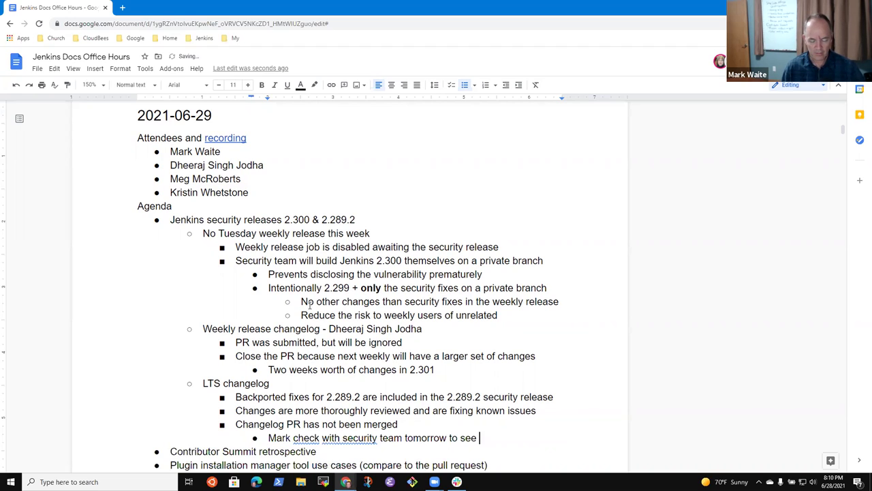
{"action": "key", "text": "BackSpace"}
{"action": "key", "text": "BackSpace"}
{"action": "key", "text": "BackSpace"}
{"action": "key", "text": "BackSpace"}
{"action": "key", "text": "BackSpace"}
{"action": "type", "text": "if merge "}
{"action": "type", "text": "hee"}
{"action": "key", "text": "BackSpace"}
{"action": "key", "text": "BackSpace"}
{"action": "type", "text": "elps"}
Note 'The security will create the 2.289.2 final changelog' with sub-point 'Current PR plus the security fixes'
{"action": "key", "text": "Return"}
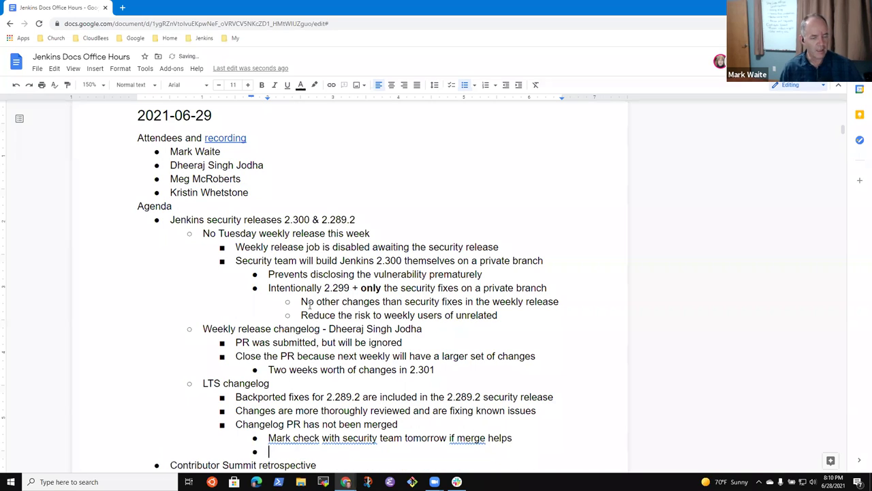
{"action": "type", "text": "The security"}
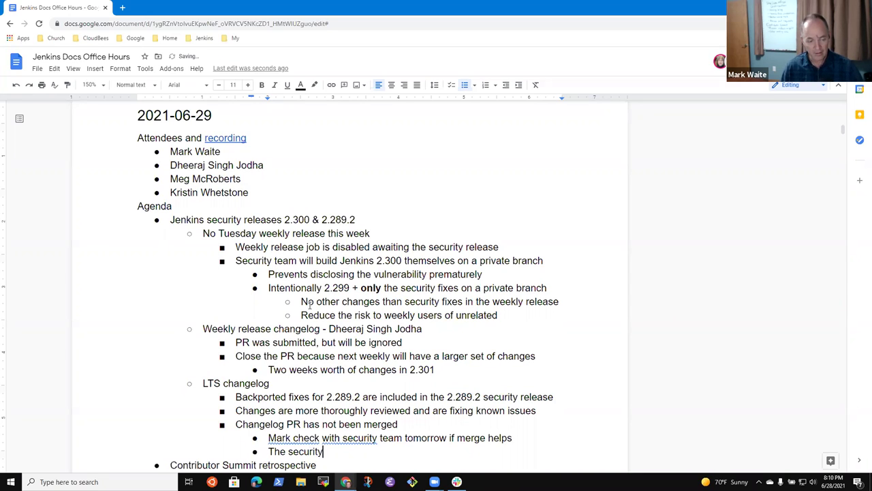
{"action": "type", "text": " will create the "}
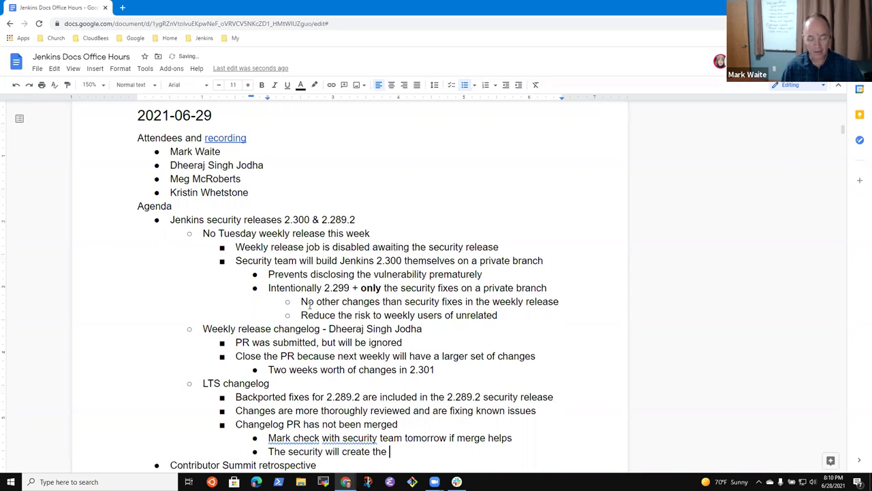
{"action": "type", "text": "2.289.2 fin"}
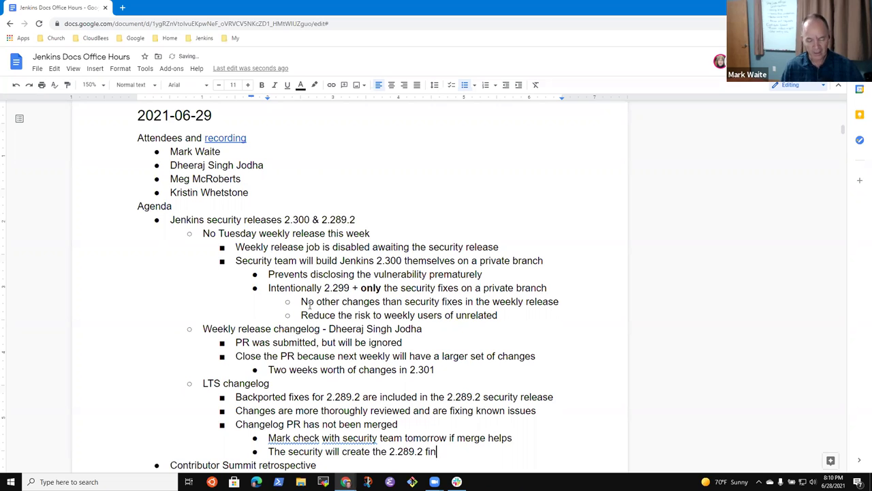
{"action": "type", "text": "al changelog"}
{"action": "key", "text": "Return"}
{"action": "key", "text": "Tab"}
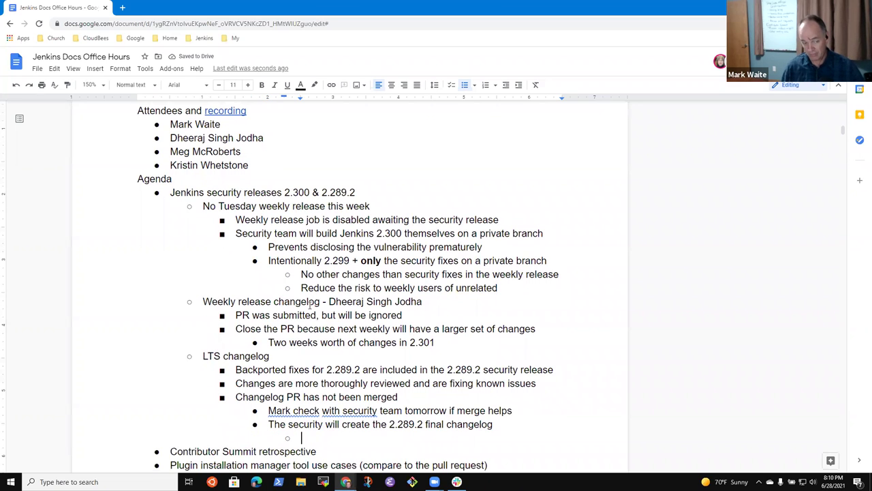
{"action": "type", "text": "Current PR plusi"}
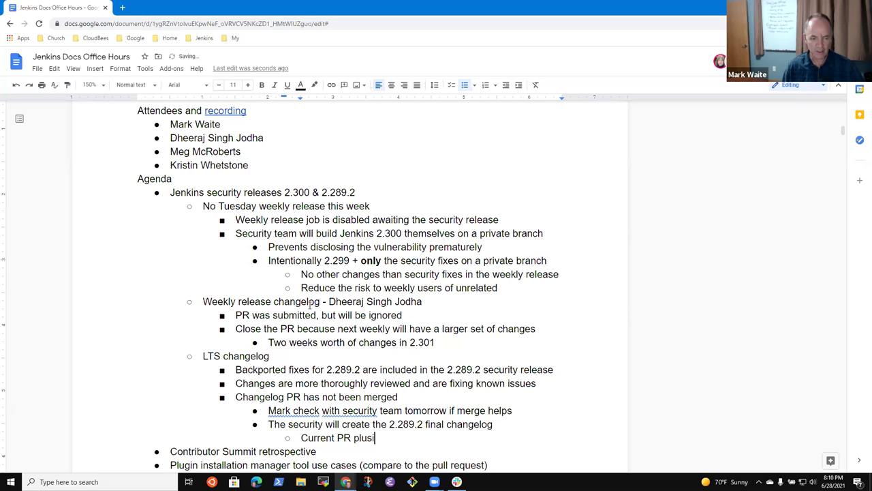
{"action": "key", "text": "BackSpace"}
{"action": "type", "text": "the security fixes"}
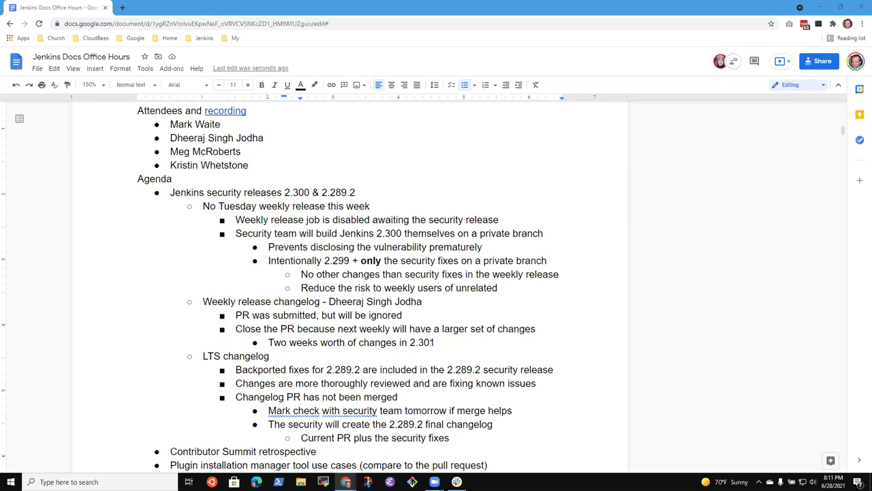
Create an empty indented sub-bullet below the 'Contributor Summit retrospective' item
{"action": "left_click", "coordinate": [247, 374]}
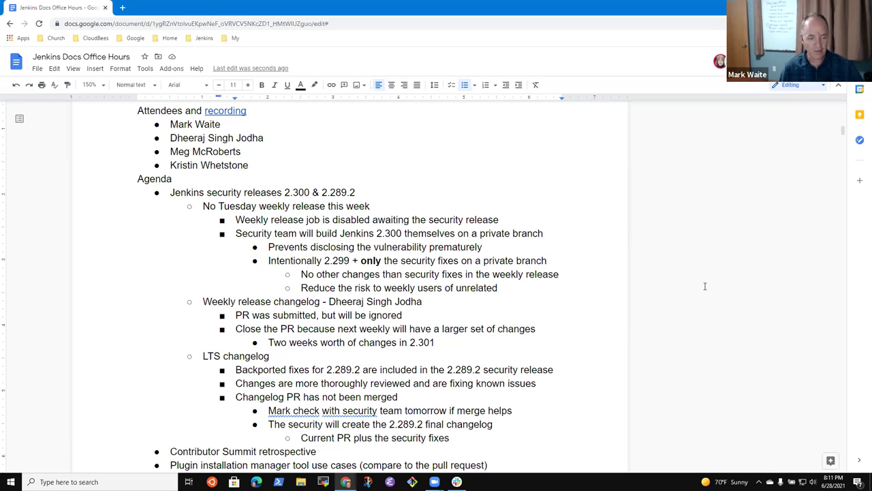
{"action": "left_click", "coordinate": [327, 450]}
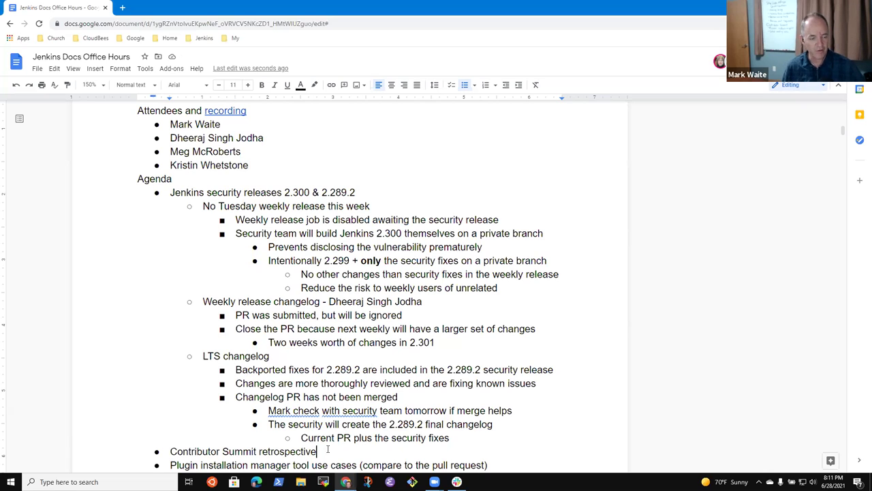
{"action": "key", "text": "Return"}
{"action": "key", "text": "Tab"}
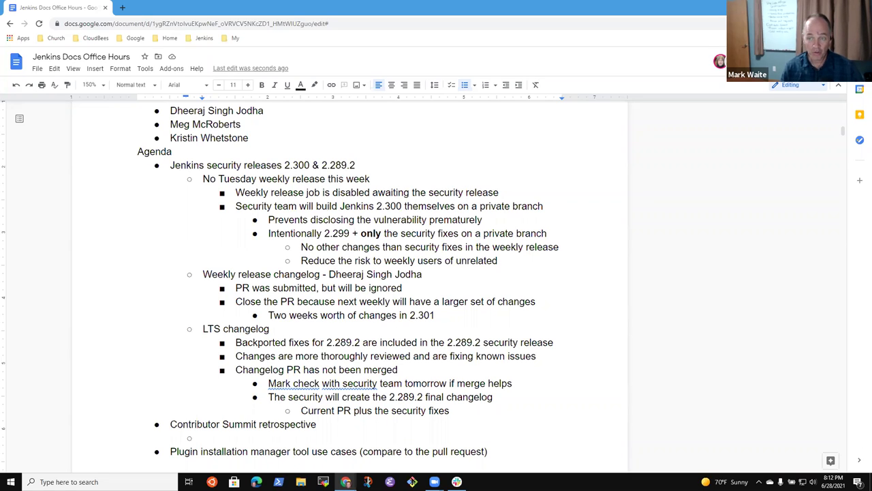
{"action": "left_click", "coordinate": [216, 437]}
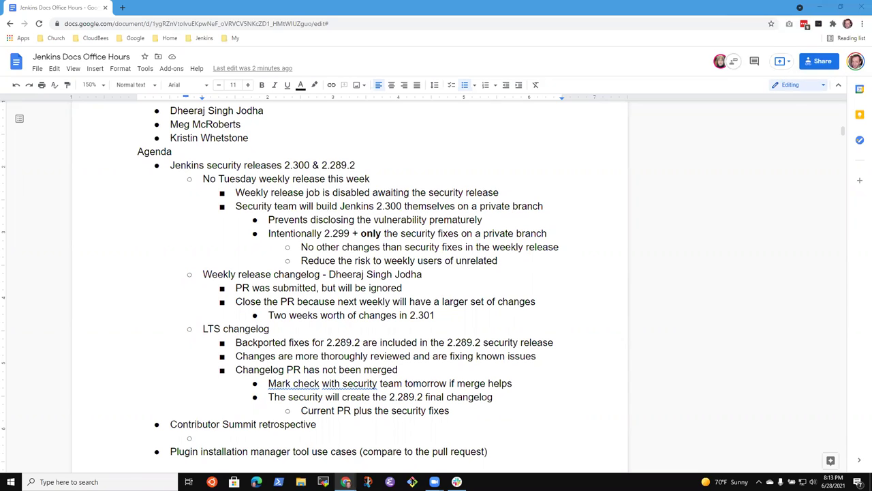
{"action": "left_click", "coordinate": [254, 437]}
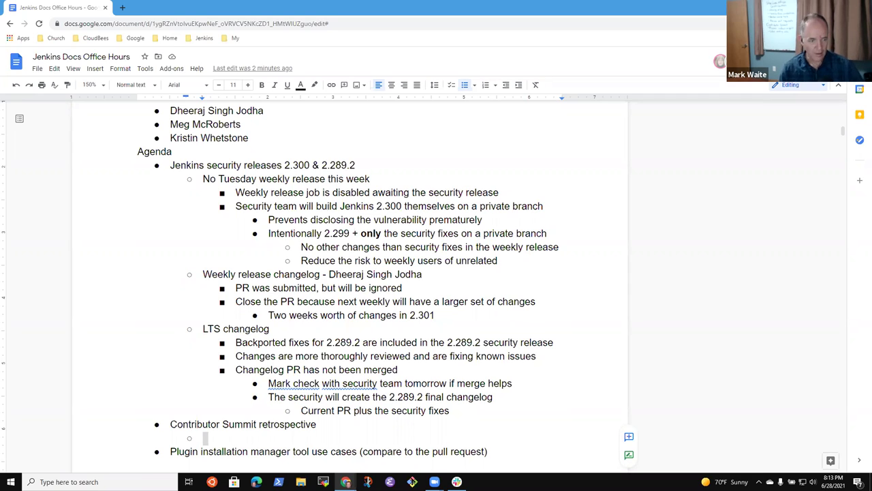
Link the word 'retrospective' to the pasted Contributor Summit coordination doc URL
{"action": "left_click", "coordinate": [258, 424]}
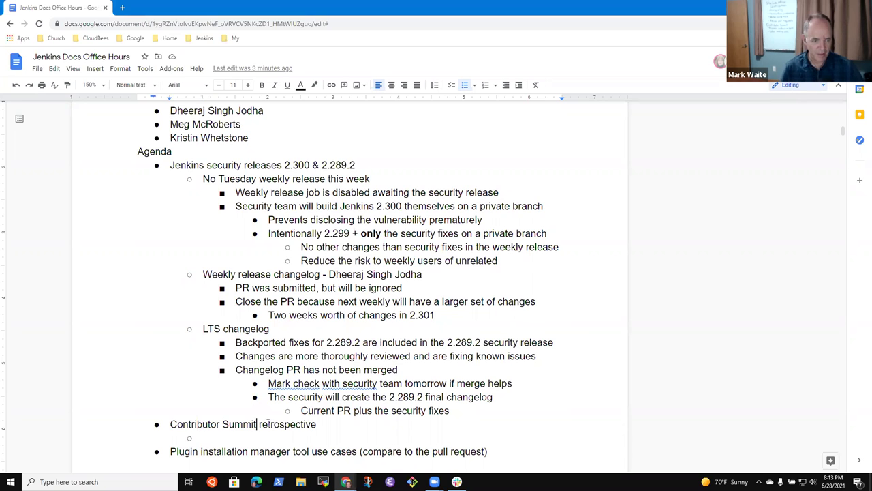
{"action": "double_click", "coordinate": [268, 424]}
{"action": "key", "text": "ctrl+k"}
{"action": "key", "text": "ctrl+v"}
{"action": "key", "text": "Return"}
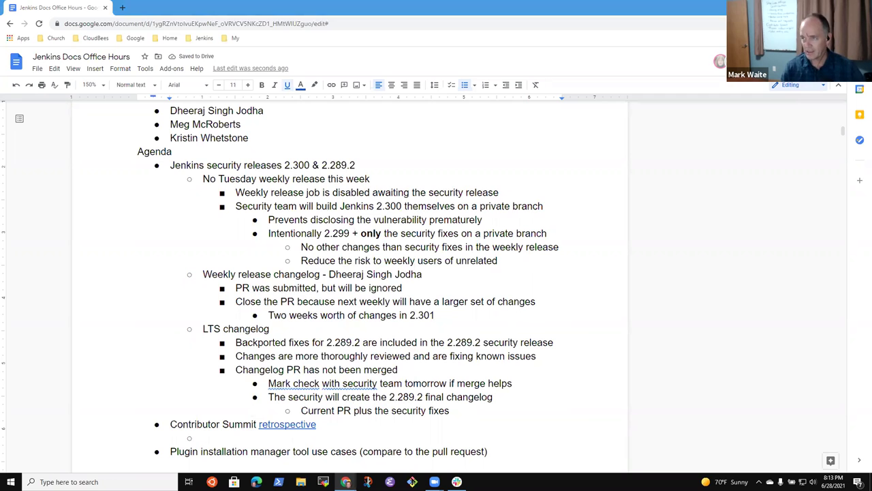
Open the linked coordination doc in a new tab at its Retrospective section
{"action": "key", "text": "alt+Return"}
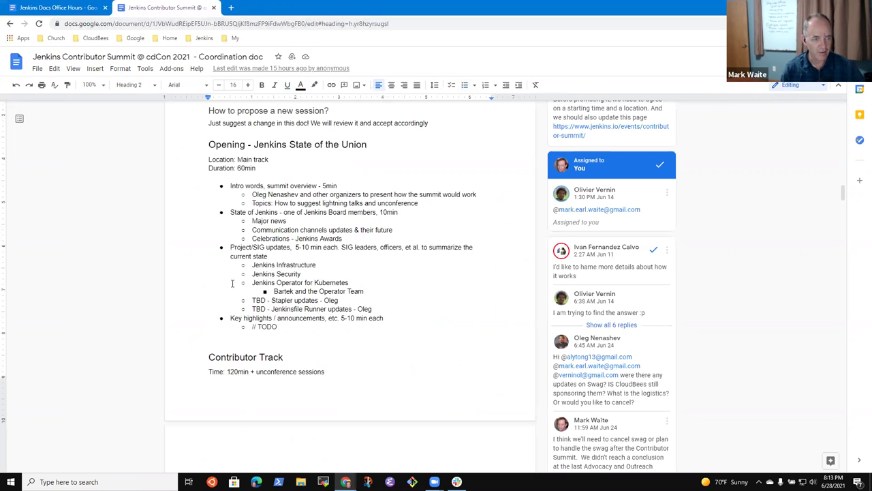
{"action": "scroll", "coordinate": [366, 277], "scroll_direction": "down", "scroll_amount": 3}
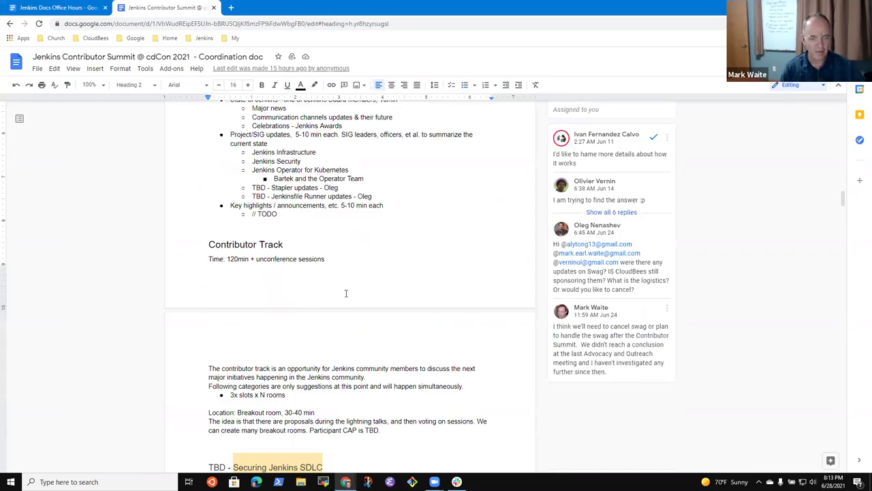
{"action": "scroll", "coordinate": [366, 278], "scroll_direction": "down", "scroll_amount": 20}
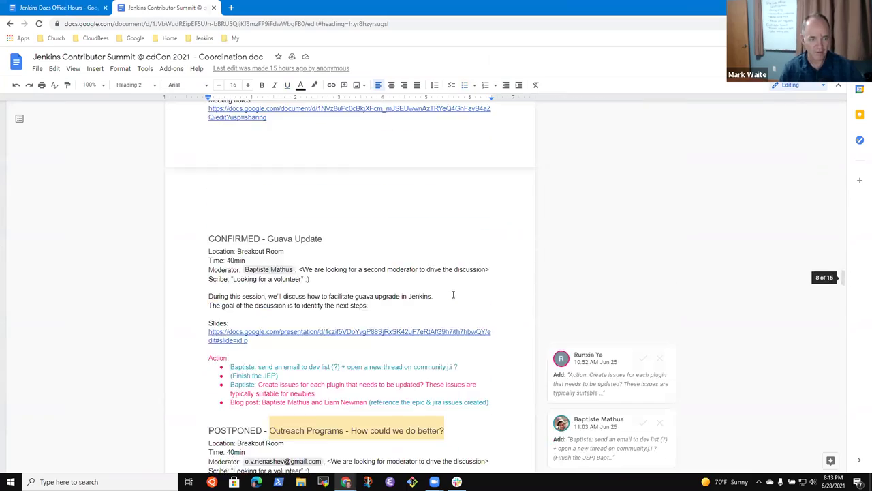
{"action": "scroll", "coordinate": [452, 293], "scroll_direction": "down", "scroll_amount": 20}
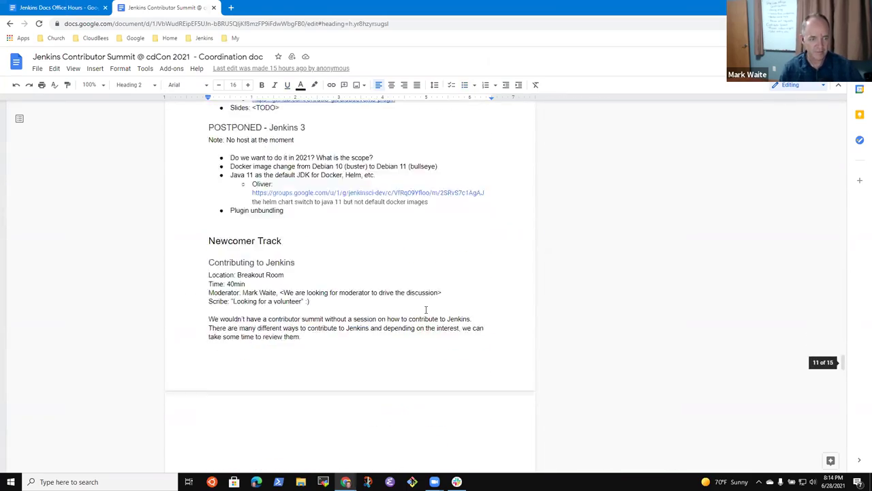
{"action": "scroll", "coordinate": [426, 310], "scroll_direction": "down", "scroll_amount": 20}
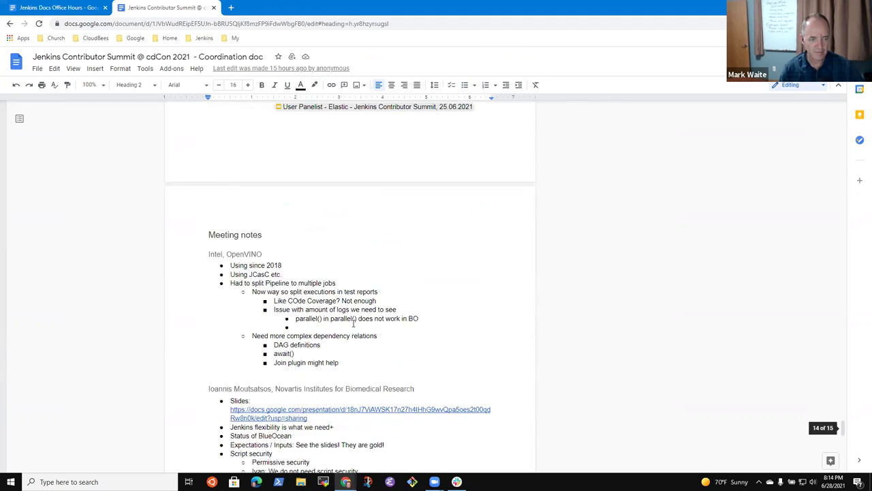
{"action": "scroll", "coordinate": [355, 327], "scroll_direction": "up", "scroll_amount": 9}
{"action": "scroll", "coordinate": [359, 329], "scroll_direction": "down", "scroll_amount": 6}
{"action": "scroll", "coordinate": [231, 330], "scroll_direction": "up", "scroll_amount": 5}
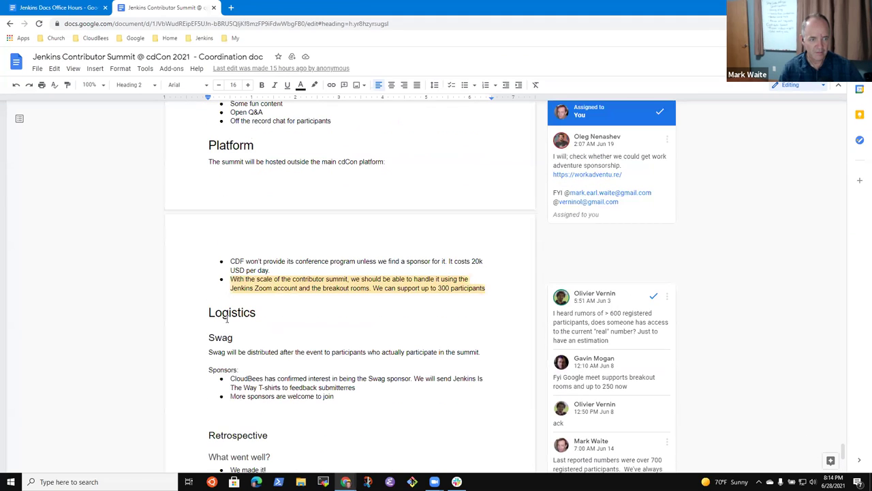
{"action": "left_click", "coordinate": [248, 352]}
Add a What went well bullet: 'MW: the two presenters presented segments in the Newcomers track'
{"action": "scroll", "coordinate": [286, 285], "scroll_direction": "down", "scroll_amount": 3}
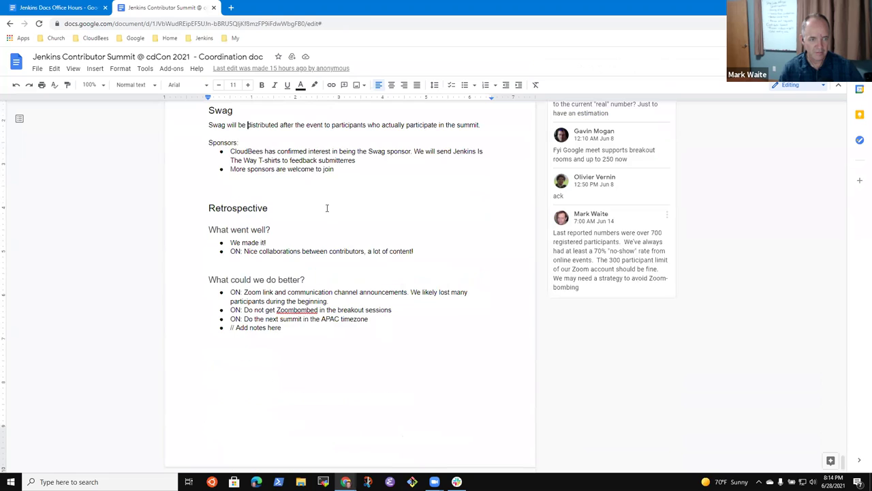
{"action": "left_click", "coordinate": [429, 256]}
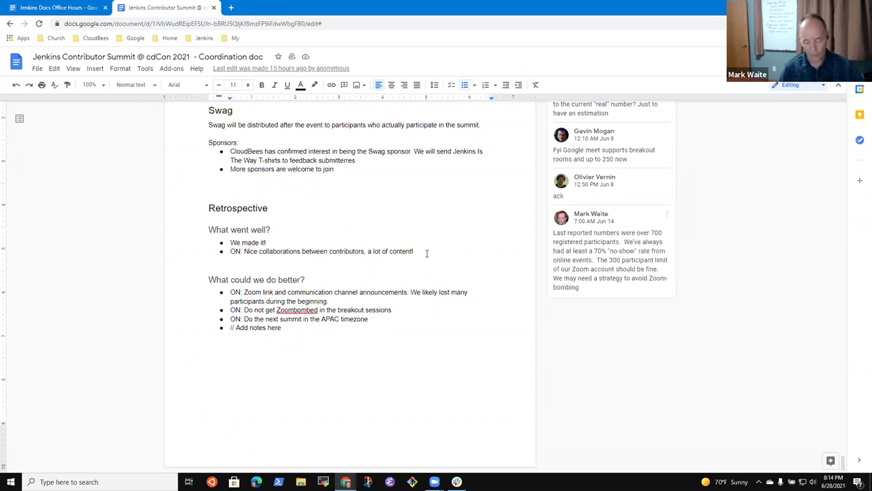
{"action": "key", "text": "Return"}
{"action": "type", "text": "MW: D"}
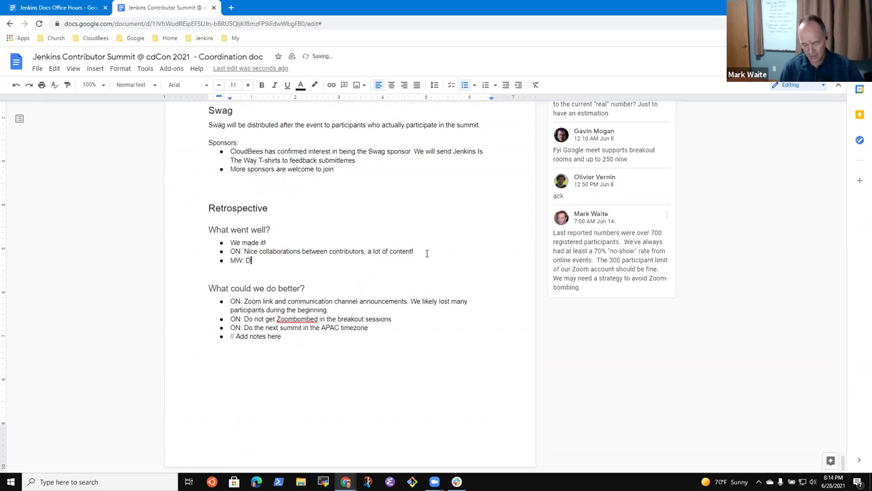
{"action": "type", "text": "heeraj"}
{"action": "key", "text": "BackSpace"}
{"action": "type", "text": "j an"}
{"action": "key", "text": "BackSpace"}
{"action": "key", "text": "BackSpace"}
{"action": "key", "text": "BackSpace"}
{"action": "key", "text": "BackSpace"}
{"action": "key", "text": "BackSpace"}
{"action": "type", "text": "j and "}
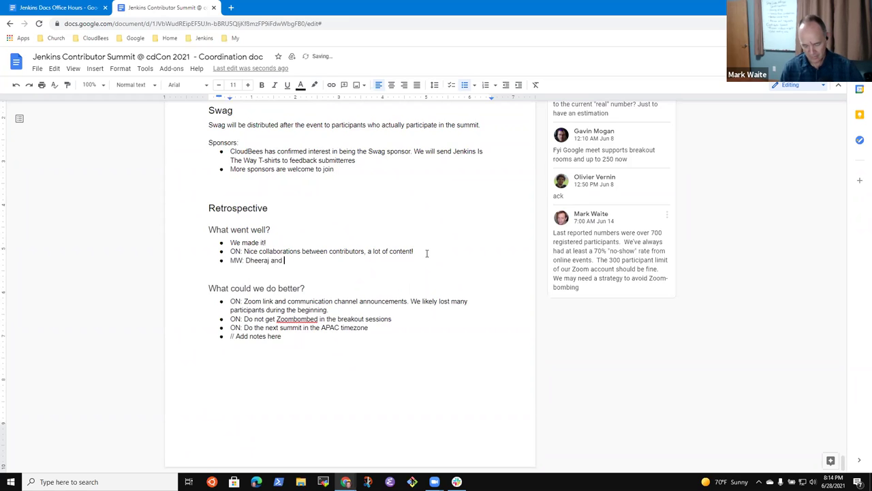
{"action": "type", "text": "Aditya presente"}
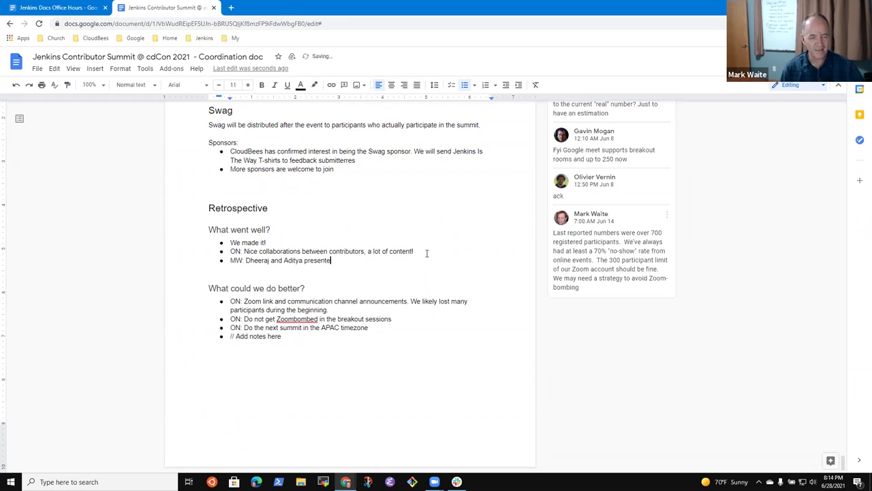
{"action": "type", "text": "d sg"}
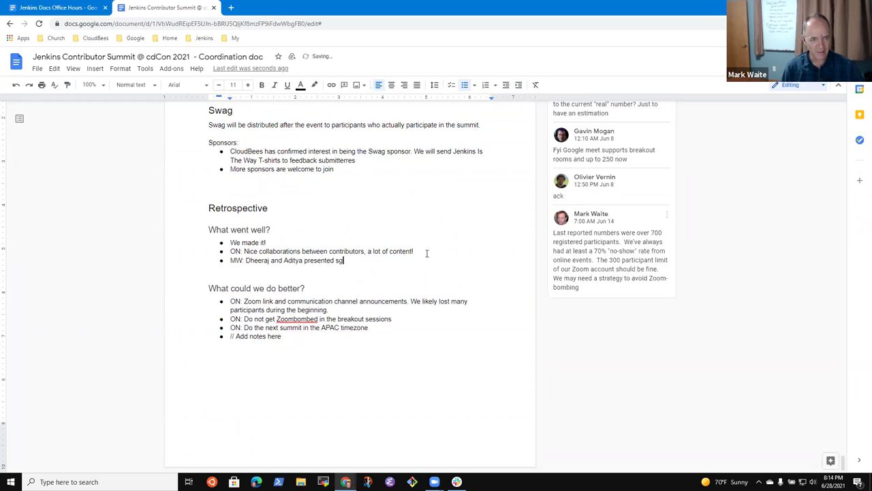
{"action": "key", "text": "BackSpace"}
{"action": "type", "text": "egments in teh Ne"}
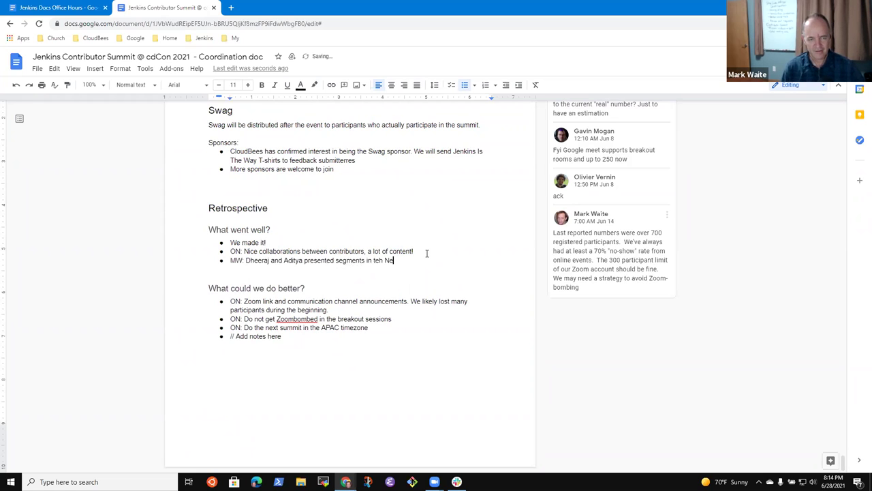
{"action": "key", "text": "BackSpace"}
{"action": "key", "text": "BackSpace"}
{"action": "key", "text": "BackSpace"}
{"action": "key", "text": "BackSpace"}
{"action": "key", "text": "BackSpace"}
{"action": "key", "text": "BackSpace"}
{"action": "type", "text": "the N"}
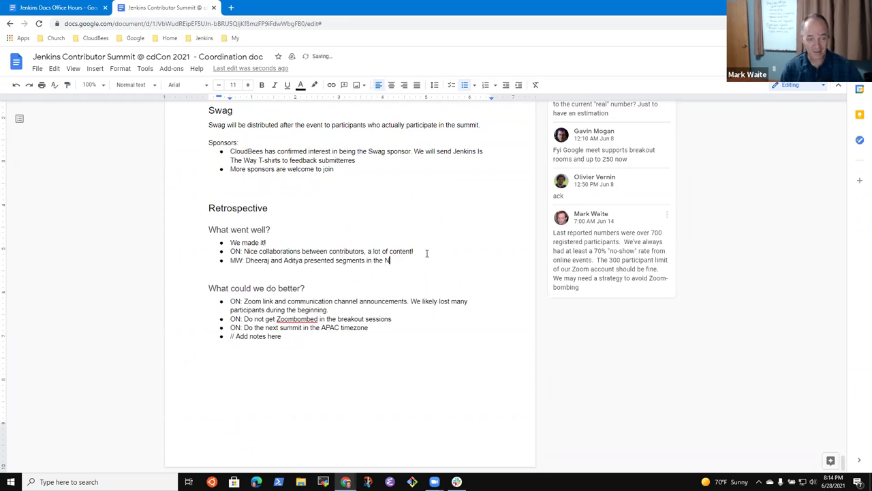
{"action": "type", "text": "ewcomb"}
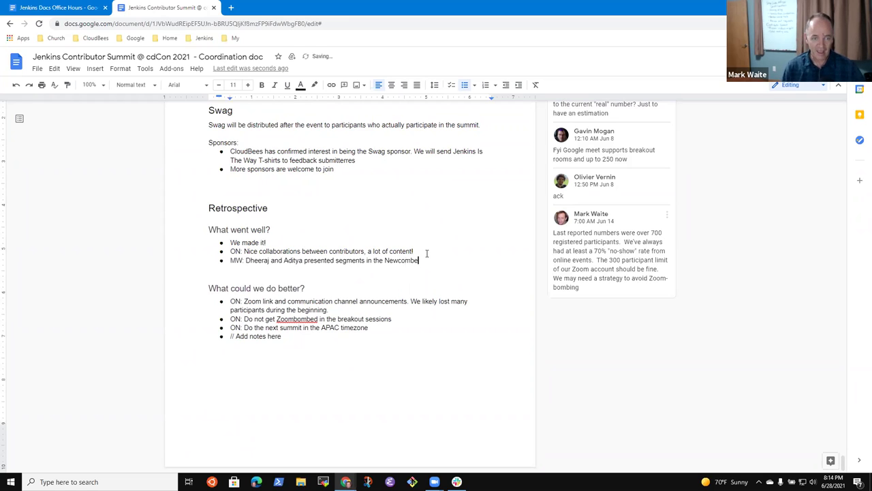
{"action": "key", "text": "BackSpace"}
{"action": "type", "text": "ers tr"}
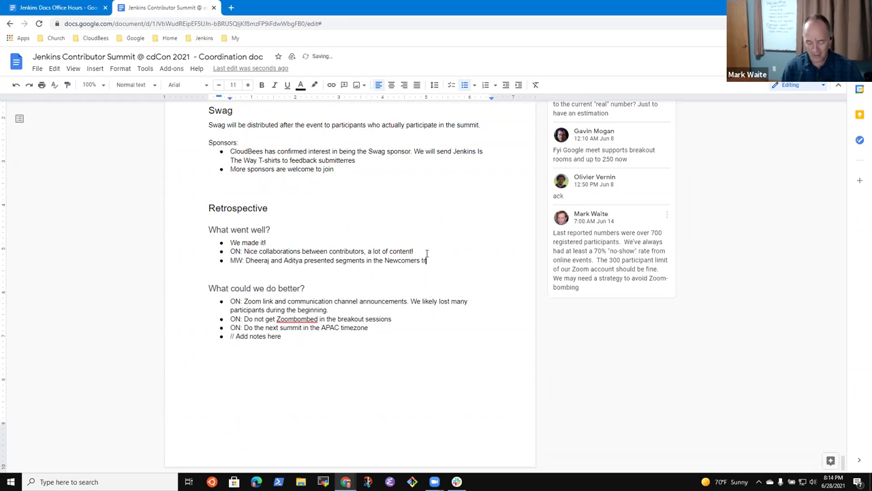
{"action": "type", "text": "ack"}
Add sub-points 'Contributed to the other portions of the track', 'Offered suggestions to the attendees', 'Worked great'
{"action": "key", "text": "Return"}
{"action": "key", "text": "Tab"}
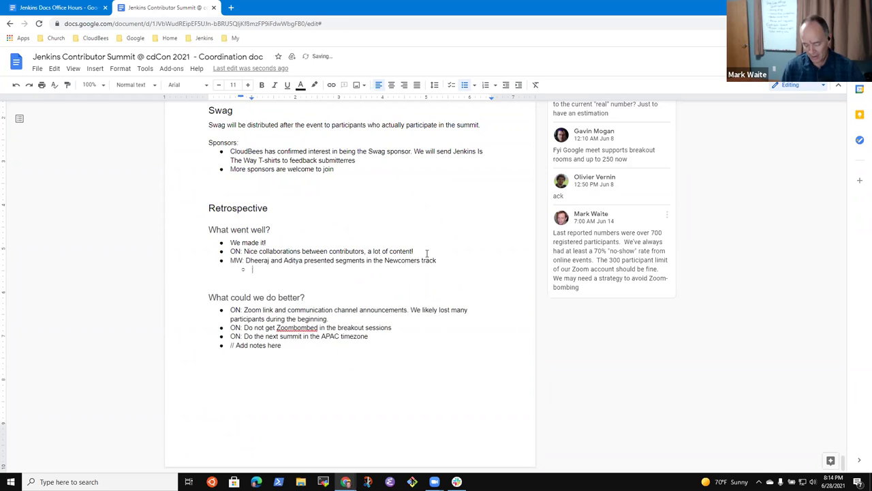
{"action": "type", "text": "Contributed to the "}
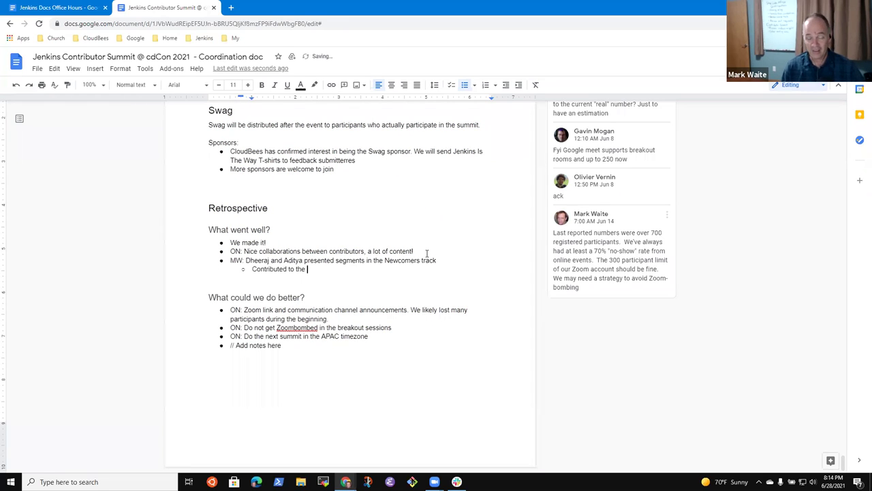
{"action": "type", "text": "other po"}
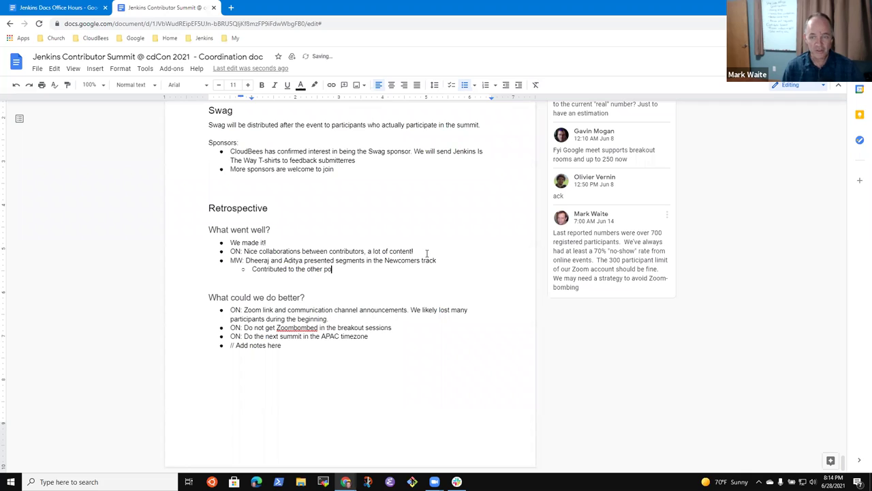
{"action": "type", "text": "rt"}
{"action": "type", "text": "ions of th"}
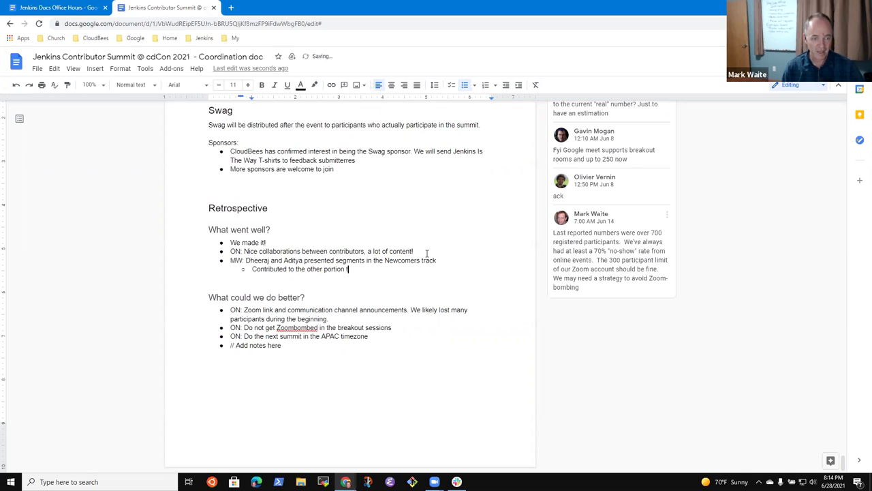
{"action": "type", "text": "e track"}
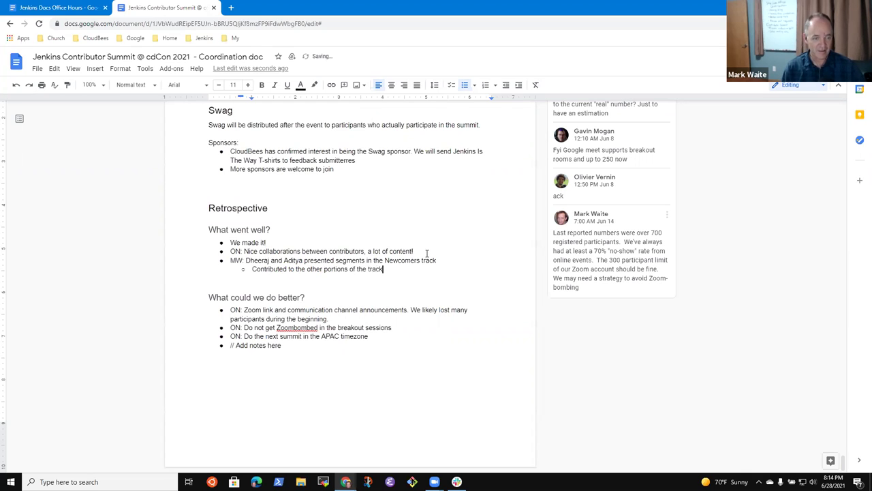
{"action": "key", "text": "Return"}
{"action": "type", "text": "Offered "}
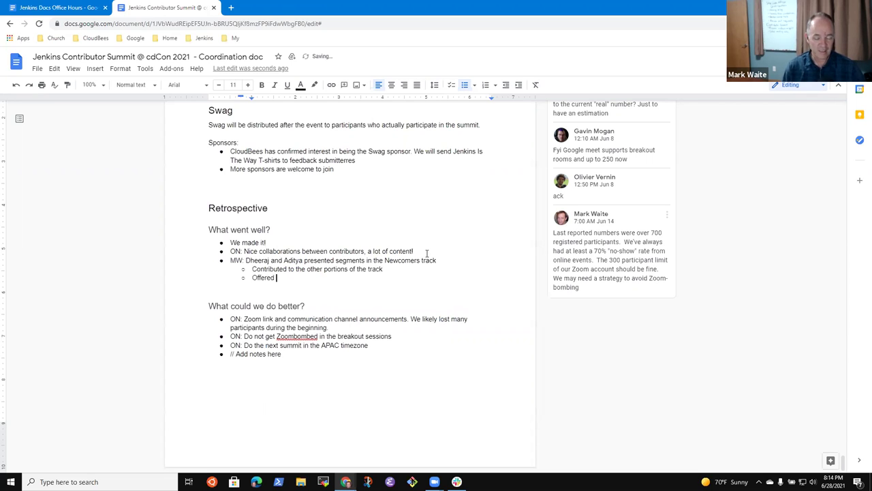
{"action": "type", "text": "suggestions to"}
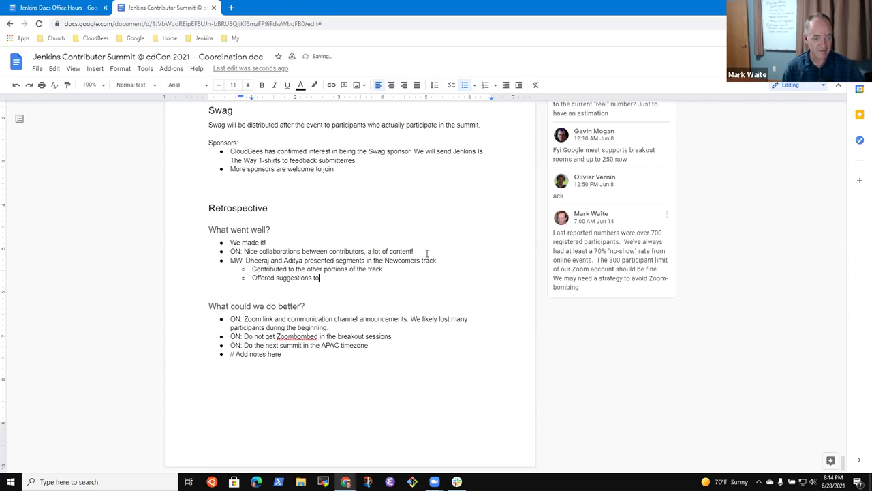
{"action": "type", "text": " the attendees"}
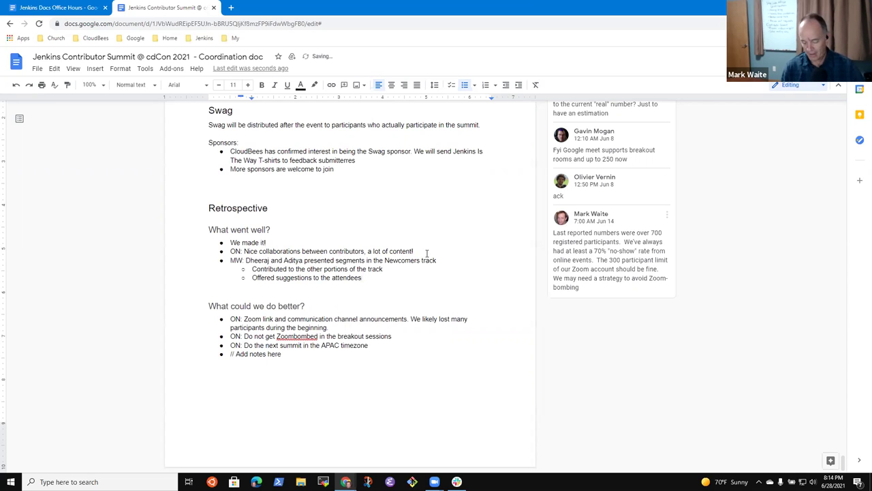
{"action": "key", "text": "Return"}
{"action": "type", "text": "W"}
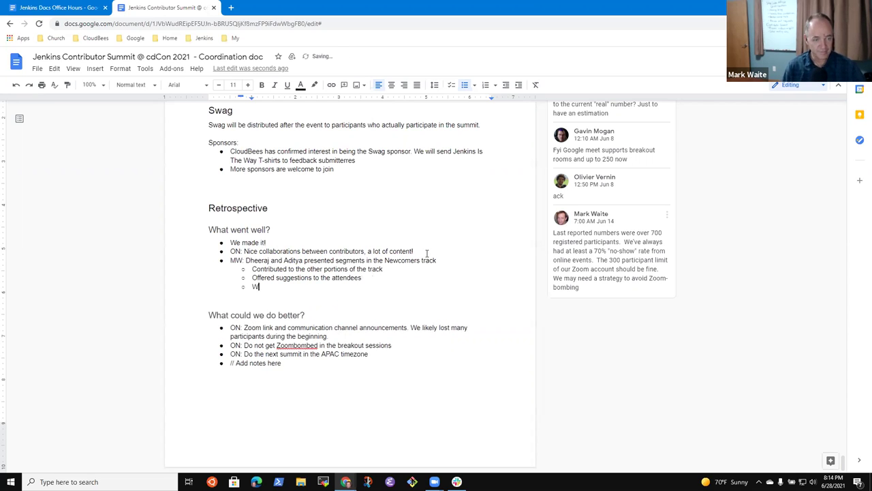
{"action": "type", "text": "orked great"}
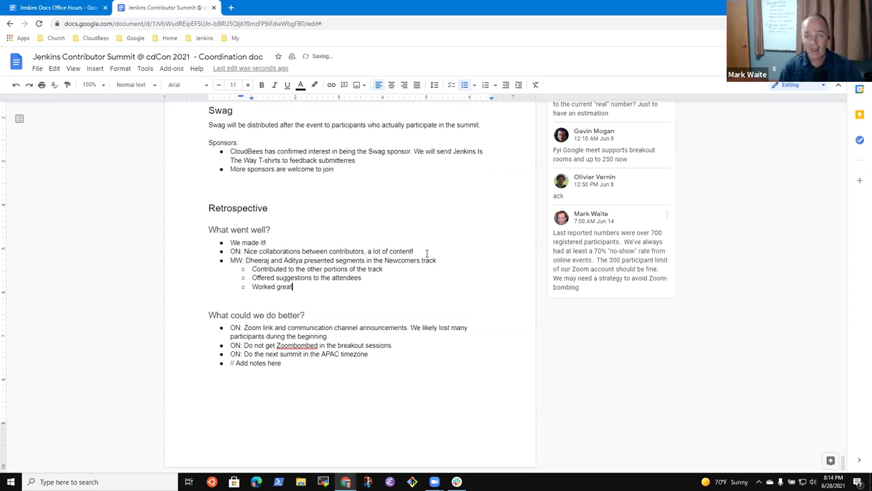
{"action": "key", "text": "Return"}
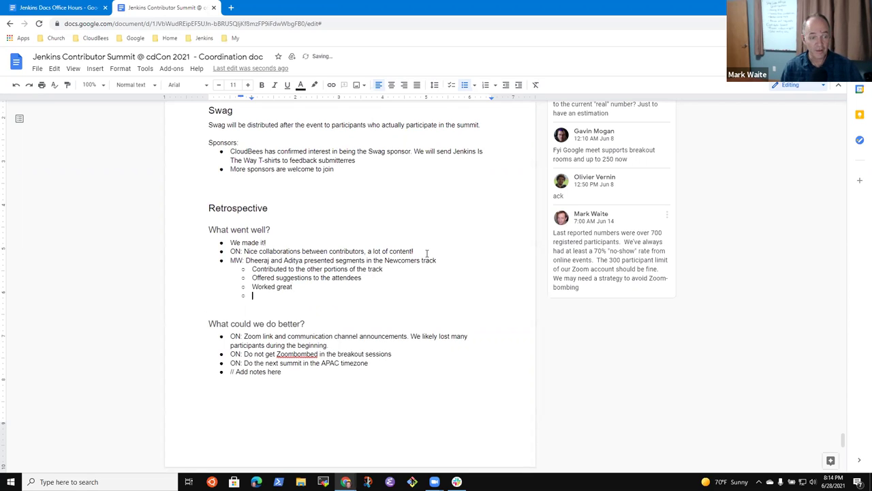
{"action": "key", "text": "BackSpace"}
{"action": "key", "text": "BackSpace"}
{"action": "key", "text": "BackSpace"}
{"action": "key", "text": "Down"}
{"action": "key", "text": "Down"}
{"action": "key", "text": "Down"}
{"action": "key", "text": "Down"}
{"action": "key", "text": "Down"}
{"action": "key", "text": "Down"}
{"action": "key", "text": "End"}
{"action": "key", "text": "Return"}
Add the attendee's request 'Next summit in the APAC timezone (started at 7:30 PM, ended 11:00 PM)'
{"action": "type", "text": "ON:"}
{"action": "key", "text": "BackSpace"}
{"action": "key", "text": "BackSpace"}
{"action": "key", "text": "BackSpace"}
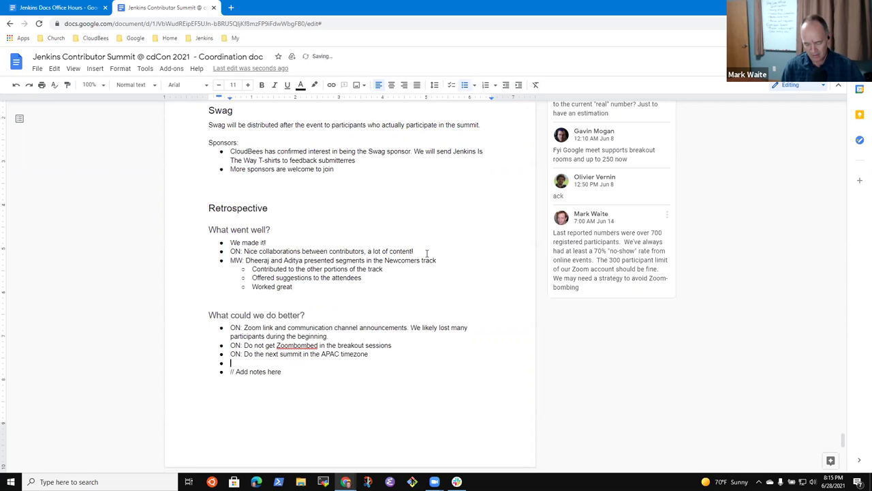
{"action": "type", "text": "Dheeraj"}
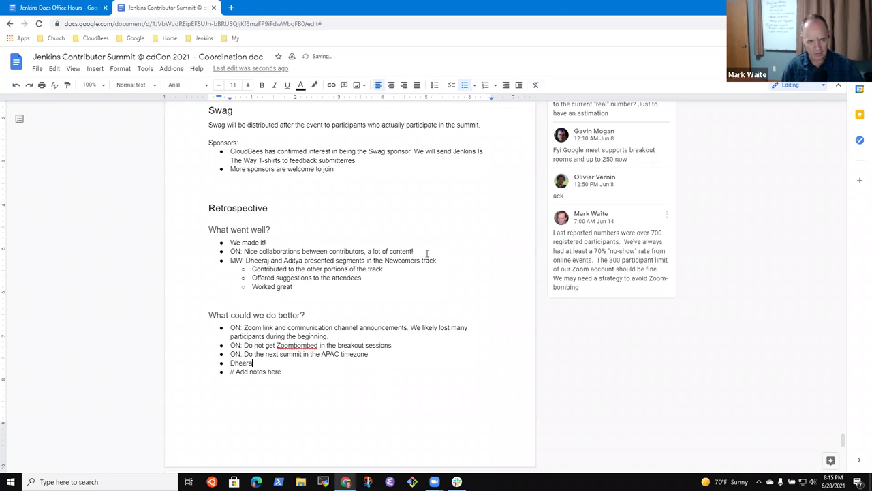
{"action": "type", "text": ": Next s"}
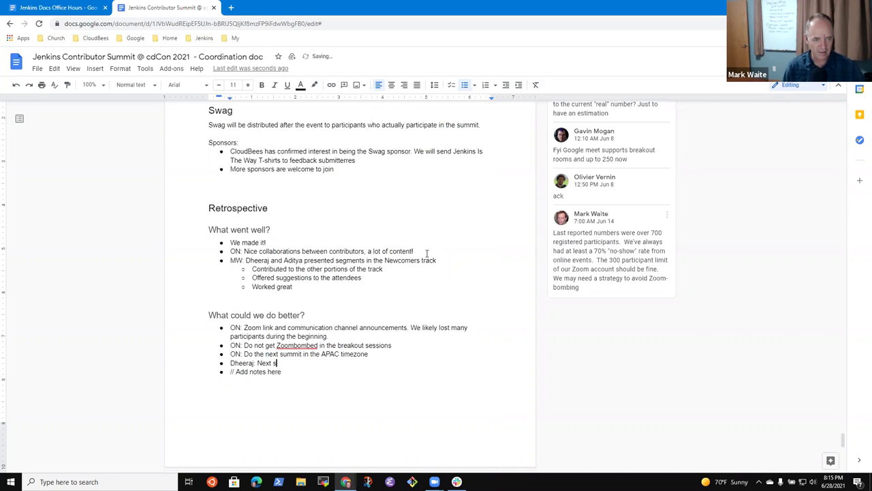
{"action": "type", "text": "ummit "}
{"action": "type", "text": "in the APA"}
{"action": "type", "text": "C timezon"}
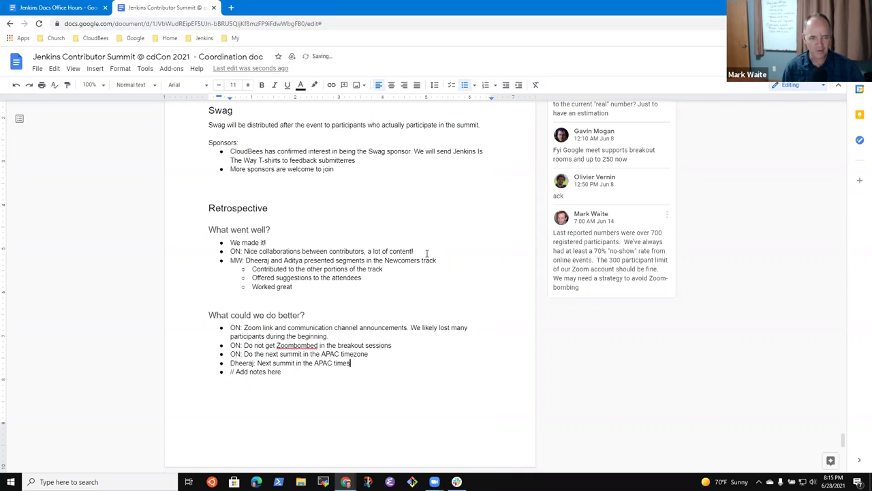
{"action": "type", "text": "e"}
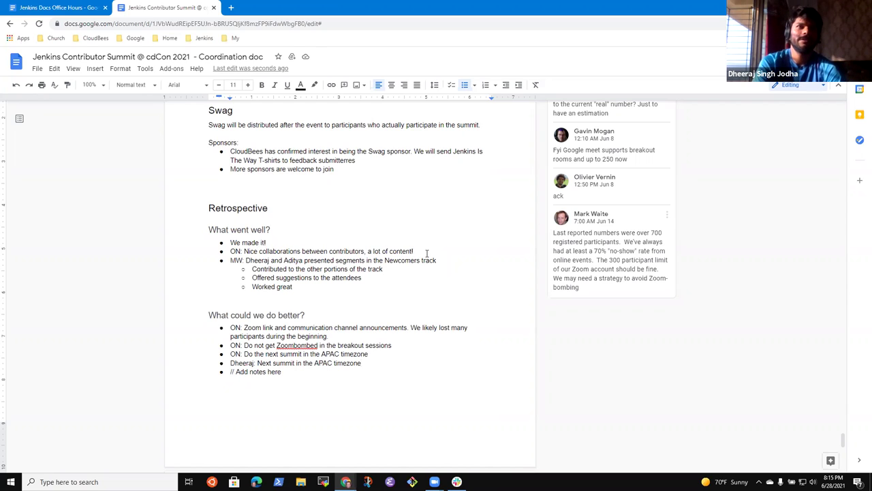
{"action": "type", "text": "(started "}
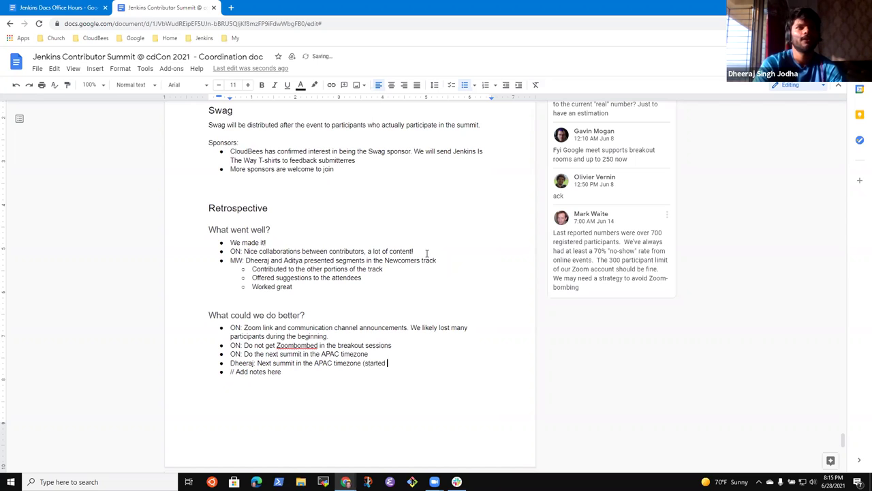
{"action": "type", "text": "at "}
{"action": "type", "text": "7:30 P"}
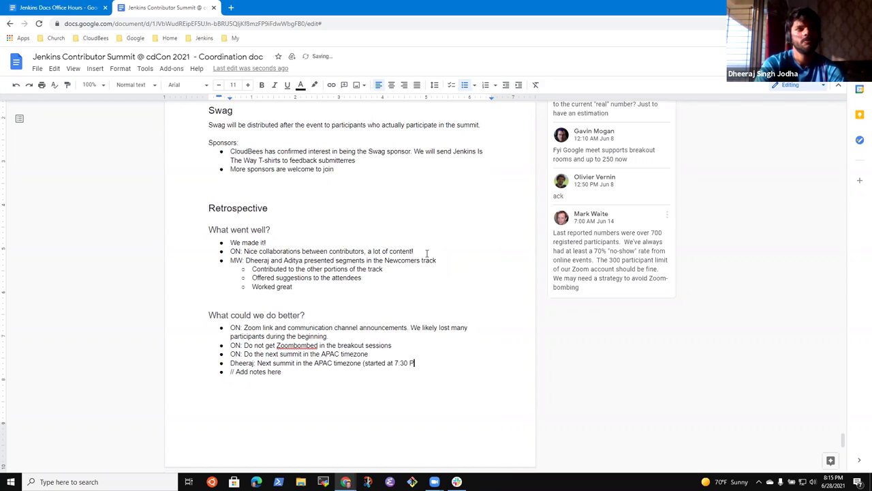
{"action": "type", "text": "M, ende"}
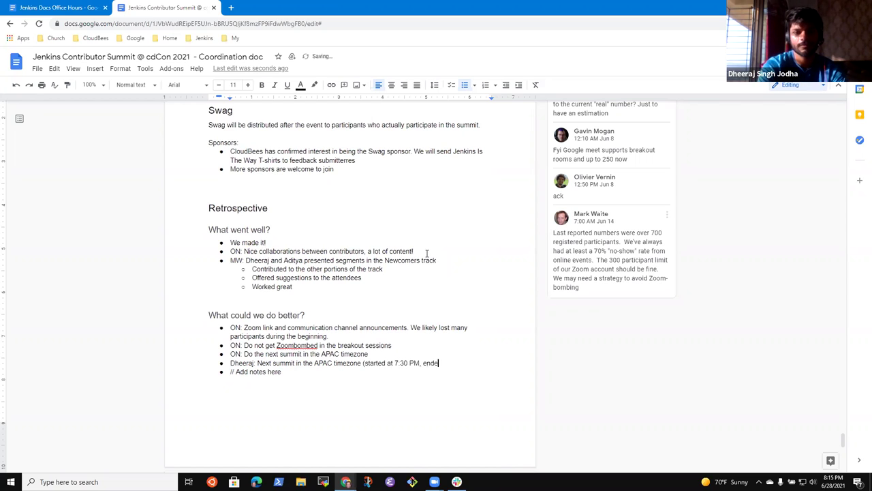
{"action": "type", "text": "d 11:00 PM)"}
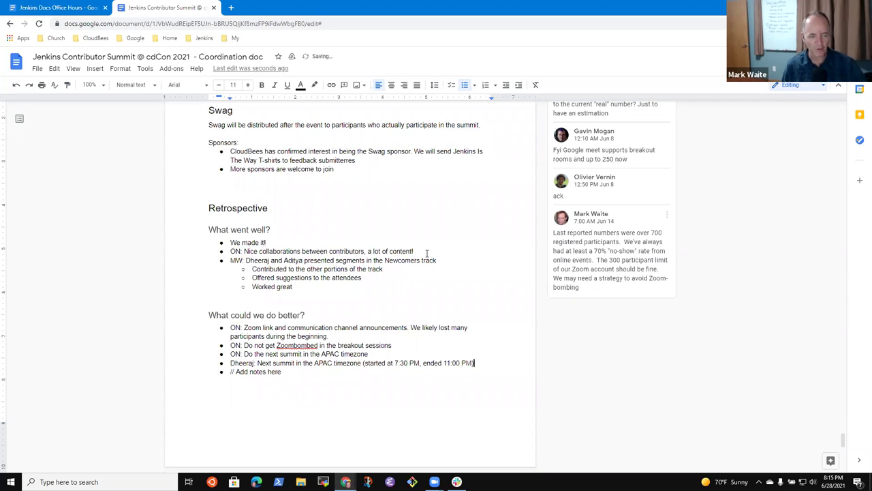
{"action": "key", "text": "Home"}
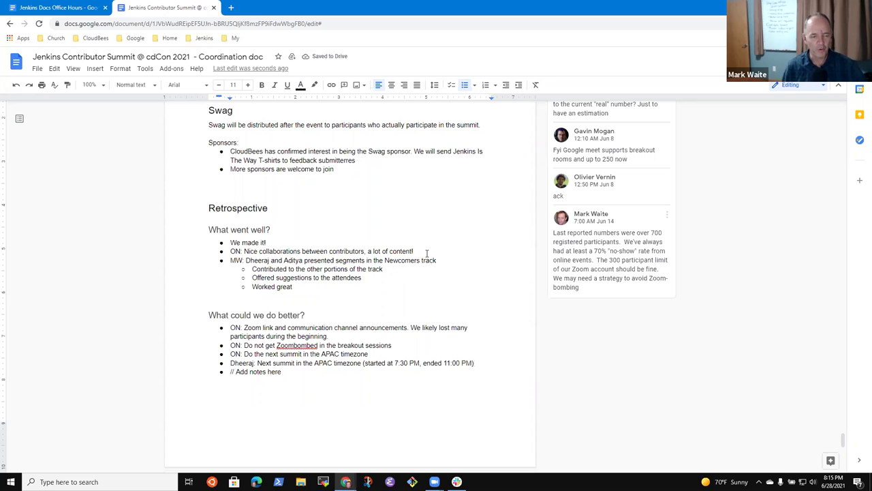
{"action": "key", "text": "shift+End"}
{"action": "key", "text": "Right"}
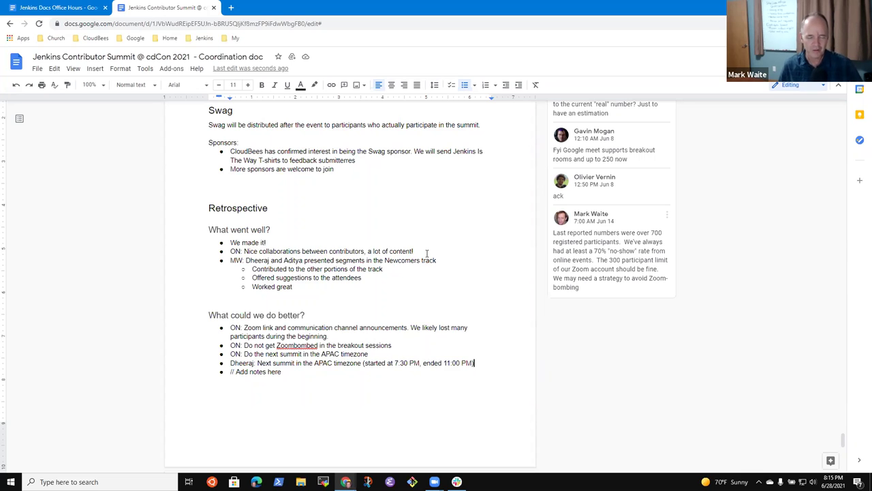
{"action": "key", "text": "Up"}
{"action": "key", "text": "Up"}
{"action": "key", "text": "Up"}
{"action": "key", "text": "Up"}
{"action": "key", "text": "Up"}
{"action": "key", "text": "Up"}
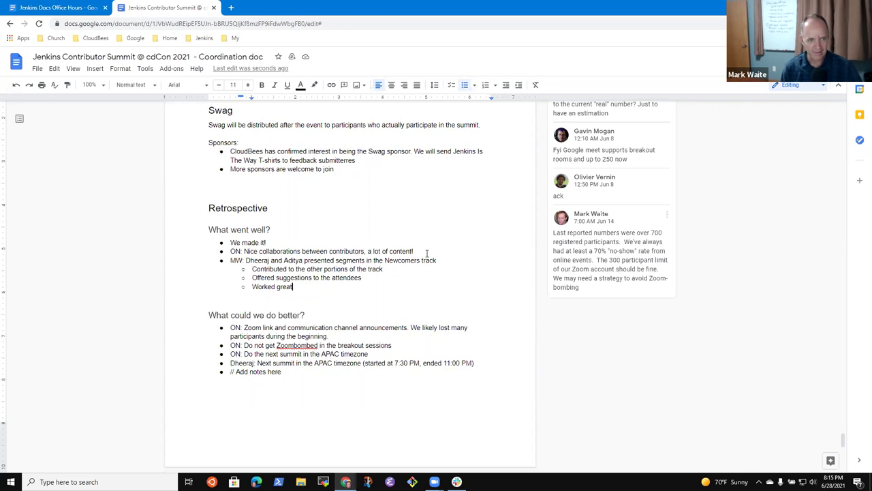
{"action": "key", "text": "Down"}
{"action": "key", "text": "Down"}
{"action": "key", "text": "Down"}
{"action": "key", "text": "Down"}
{"action": "key", "text": "Down"}
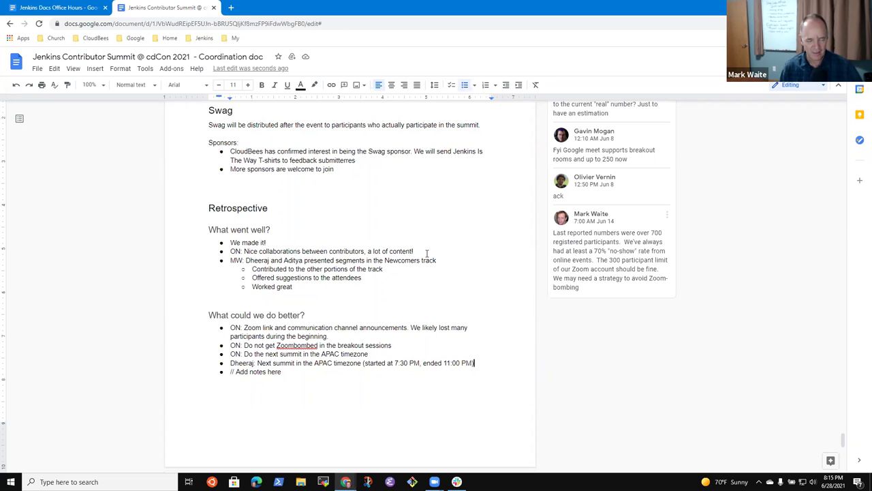
{"action": "key", "text": "Return"}
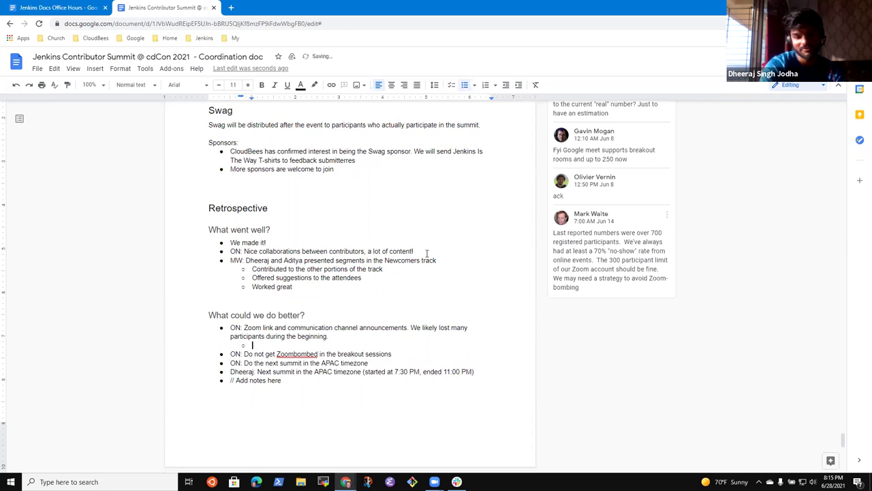
{"action": "type", "text": "MW: A"}
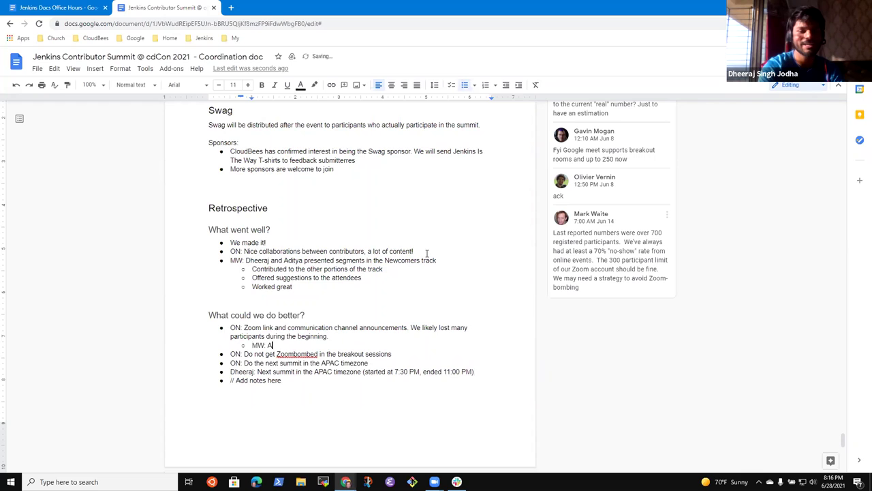
{"action": "type", "text": "greed"}
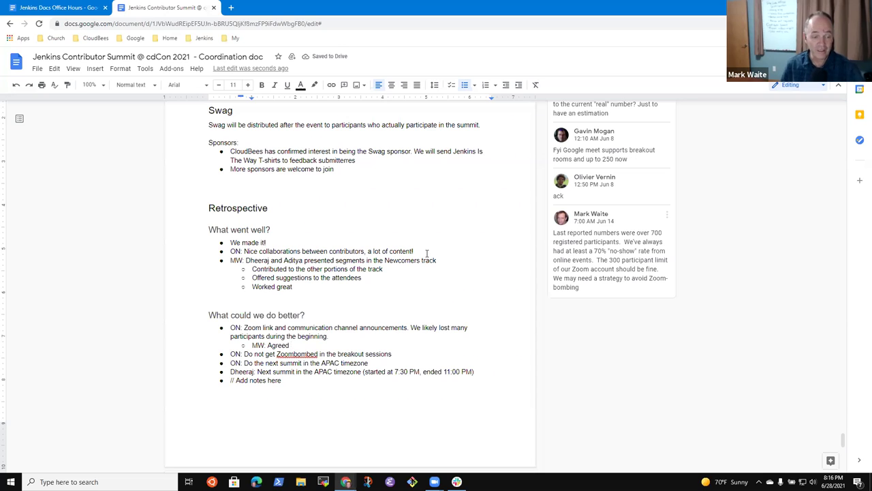
{"action": "key", "text": "Down"}
{"action": "key", "text": "Down"}
{"action": "key", "text": "End"}
{"action": "key", "text": "shift+Home"}
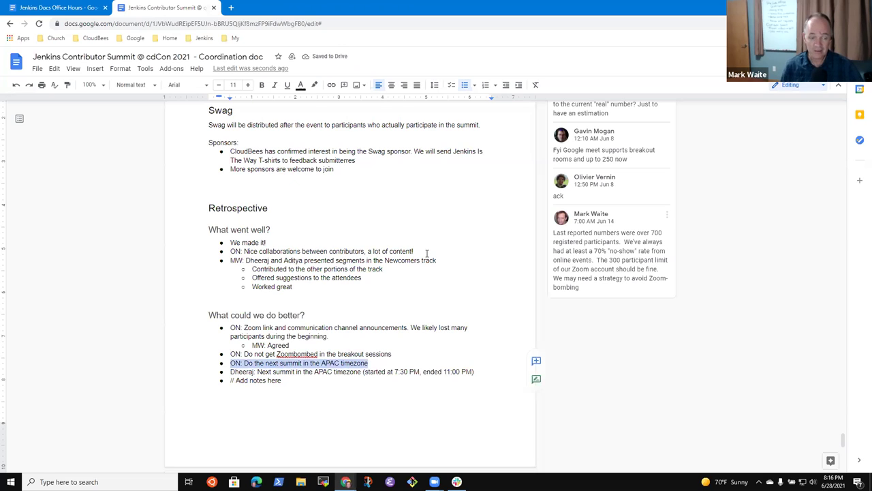
{"action": "key", "text": "Up"}
{"action": "key", "text": "Up"}
{"action": "key", "text": "Up"}
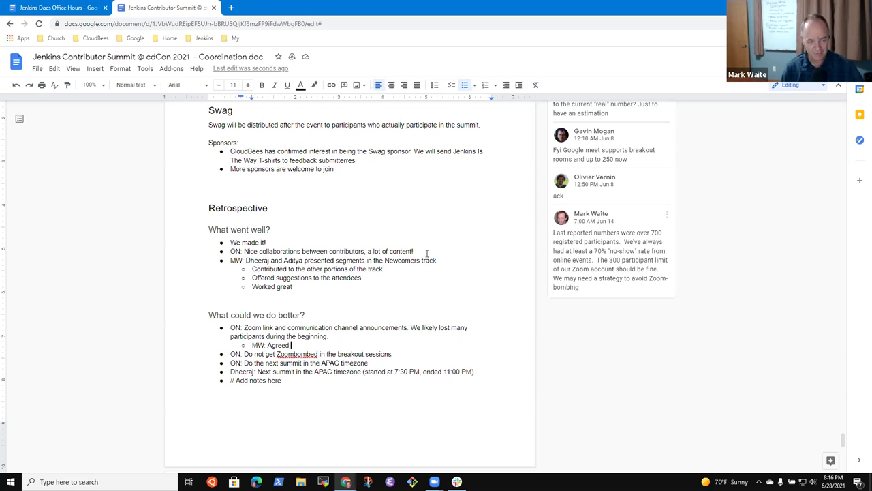
{"action": "key", "text": "ctrl+BackSpace"}
{"action": "type", "text": "Yes, we"}
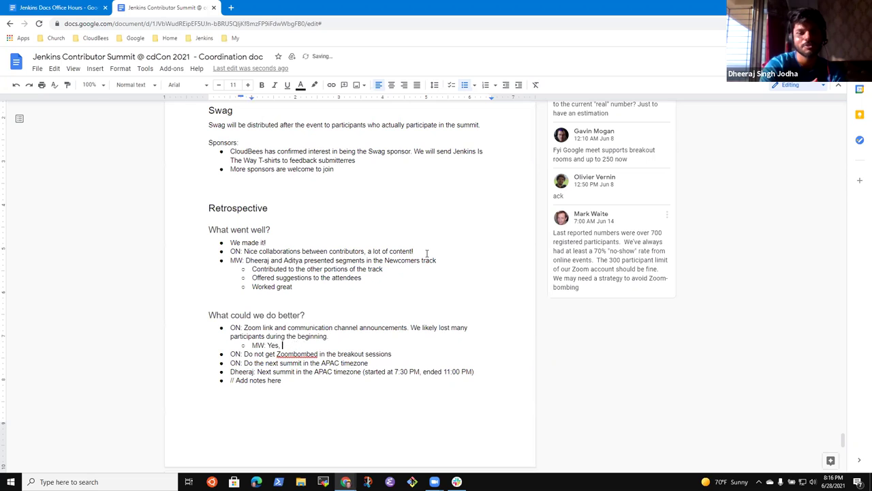
{"action": "key", "text": "ctrl+BackSpace"}
{"action": "key", "text": "ctrl+BackSpace"}
{"action": "key", "text": "BackSpace"}
{"action": "key", "text": "BackSpace"}
{"action": "key", "text": "BackSpace"}
{"action": "key", "text": "BackSpace"}
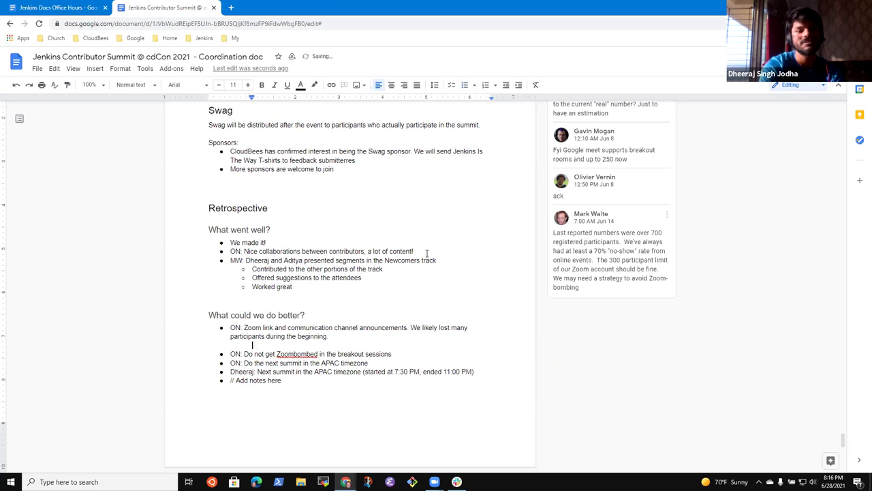
{"action": "key", "text": "End"}
Add 'MW: Test the Zoom setup before the summit to assure the parts and pieces work'
{"action": "key", "text": "Return"}
{"action": "type", "text": "MW:"}
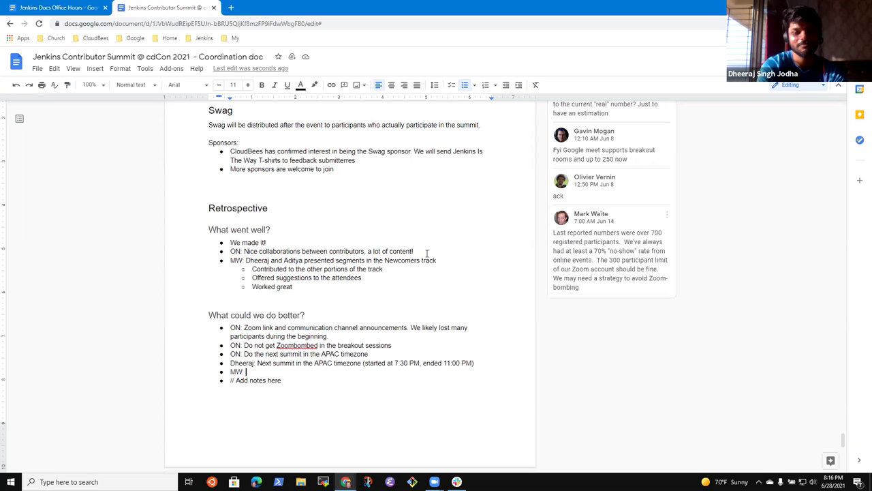
{"action": "type", "text": "Test the Zoom "}
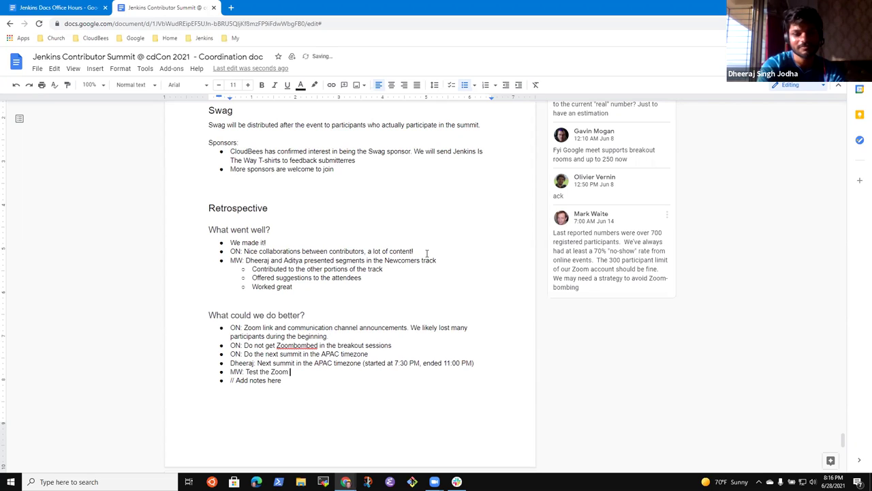
{"action": "type", "text": "setup "}
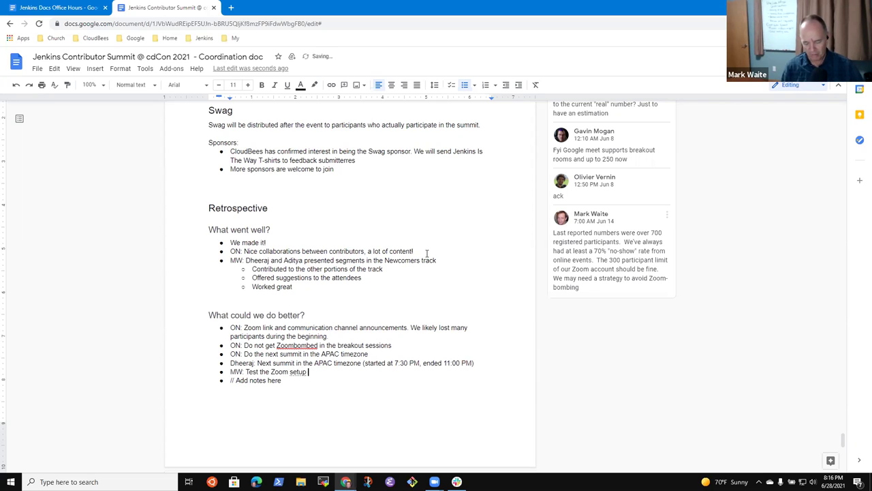
{"action": "type", "text": "before th"}
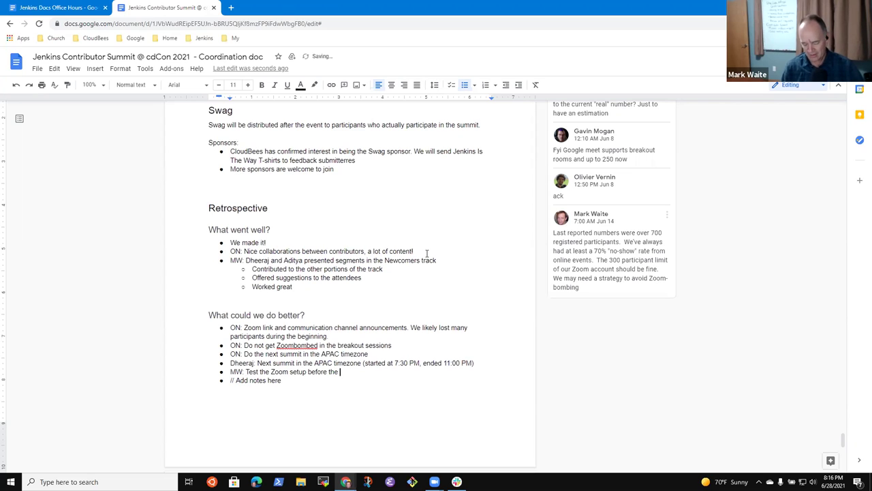
{"action": "type", "text": "e s"}
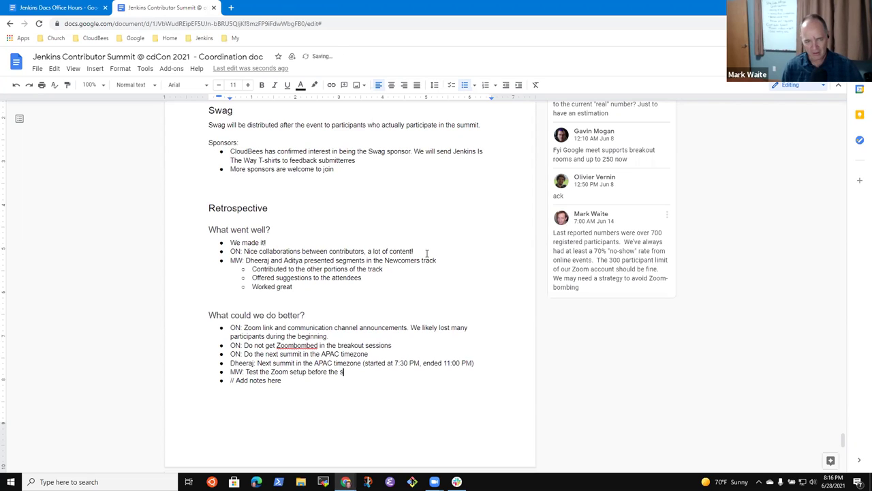
{"action": "type", "text": "ummit to assure the pare"}
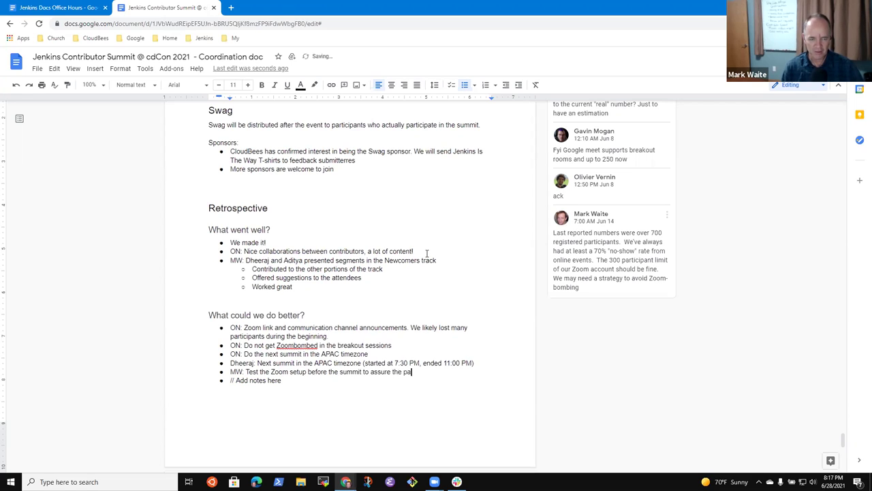
{"action": "key", "text": "BackSpace"}
{"action": "key", "text": "BackSpace"}
{"action": "type", "text": "the parts and piences"}
{"action": "key", "text": "BackSpace"}
{"action": "key", "text": "BackSpace"}
{"action": "key", "text": "BackSpace"}
{"action": "key", "text": "BackSpace"}
{"action": "type", "text": "ces work"}
Add sub-point 'Stopped the Zoom Webinar for everyone by starting another meeting'
{"action": "key", "text": "Return"}
{"action": "key", "text": "Tab"}
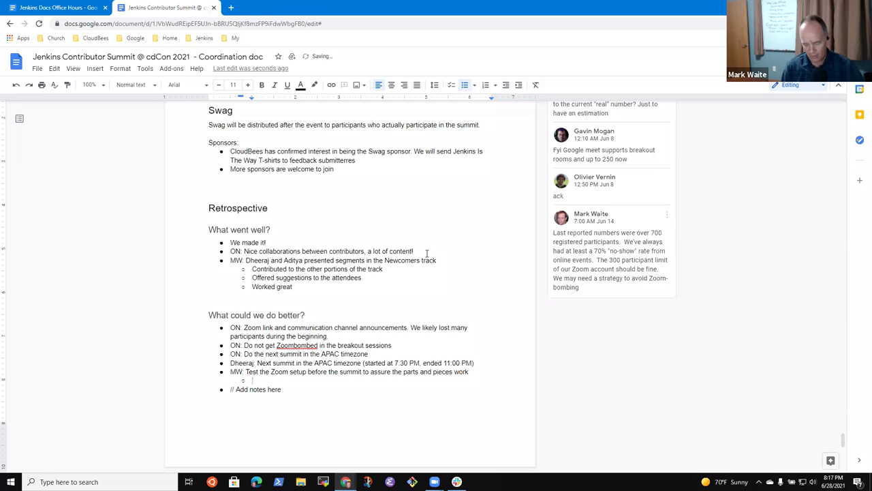
{"action": "type", "text": "Broke the "}
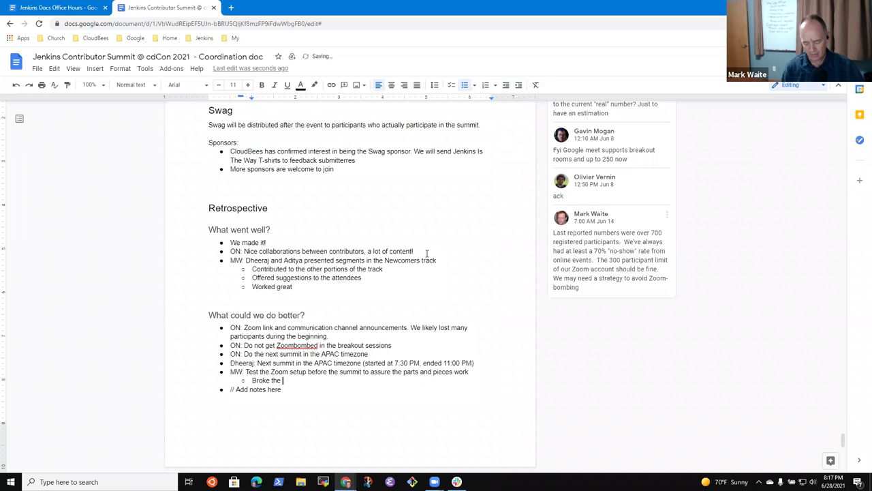
{"action": "type", "text": "Zoo"}
{"action": "key", "text": "BackSpace"}
{"action": "key", "text": "BackSpace"}
{"action": "key", "text": "BackSpace"}
{"action": "key", "text": "BackSpace"}
{"action": "key", "text": "BackSpace"}
{"action": "key", "text": "BackSpace"}
{"action": "key", "text": "BackSpace"}
{"action": "key", "text": "BackSpace"}
{"action": "key", "text": "BackSpace"}
{"action": "key", "text": "BackSpace"}
{"action": "key", "text": "BackSpace"}
{"action": "key", "text": "BackSpace"}
{"action": "key", "text": "BackSpace"}
{"action": "type", "text": "Stoppped the Z"}
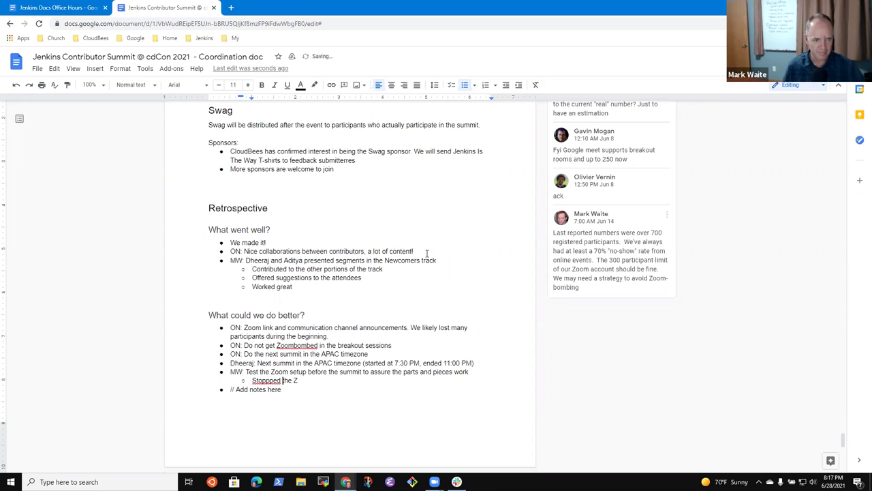
{"action": "key", "text": "Left"}
{"action": "key", "text": "Left"}
{"action": "key", "text": "Left"}
{"action": "key", "text": "BackSpace"}
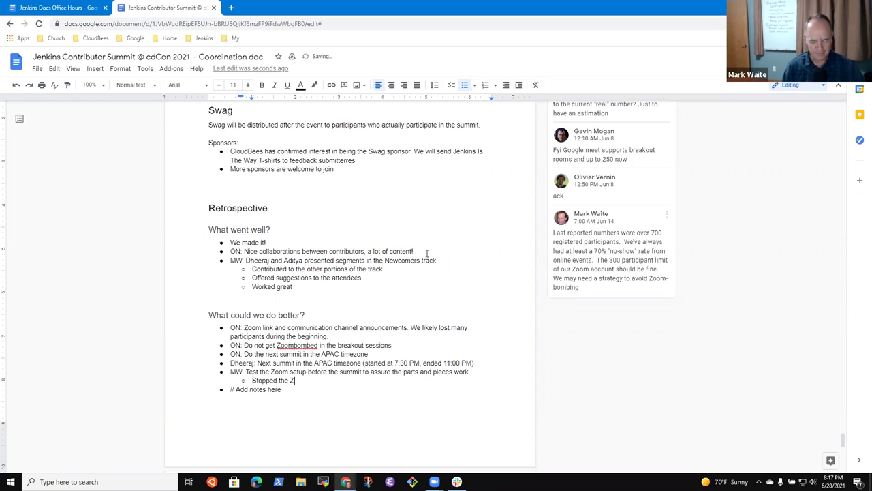
{"action": "type", "text": "oom Webianr"}
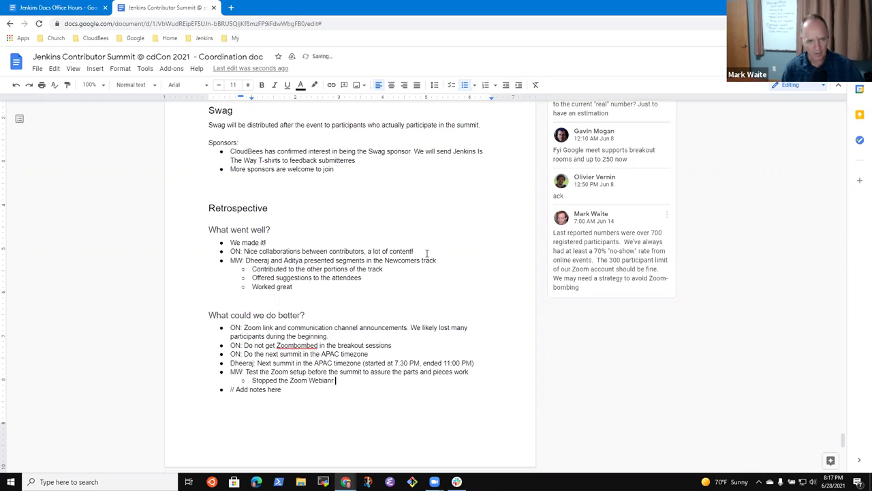
{"action": "key", "text": "BackSpace"}
{"action": "key", "text": "BackSpace"}
{"action": "key", "text": "BackSpace"}
{"action": "key", "text": "BackSpace"}
{"action": "key", "text": "BackSpace"}
{"action": "type", "text": "inar for "}
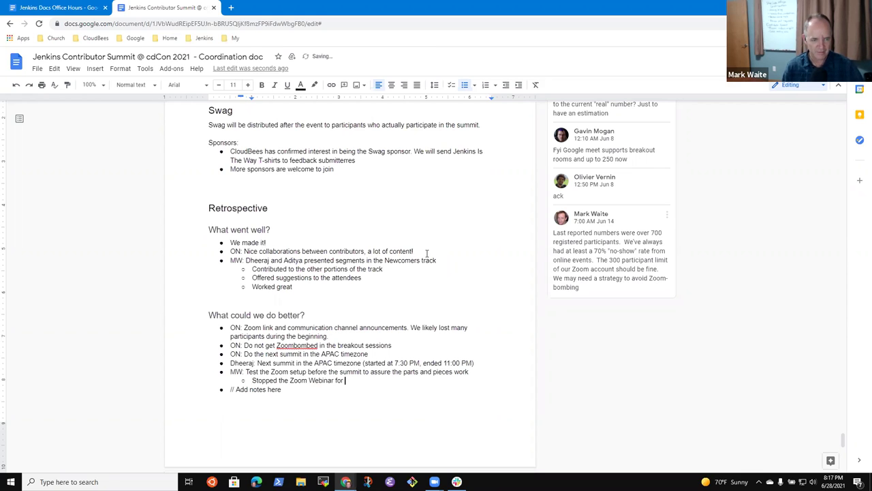
{"action": "type", "text": "everyone by "}
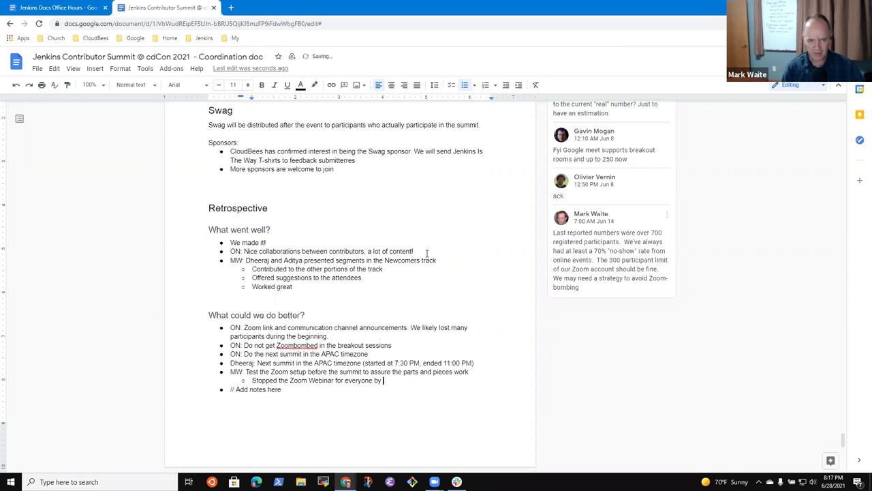
{"action": "type", "text": "starting another me"}
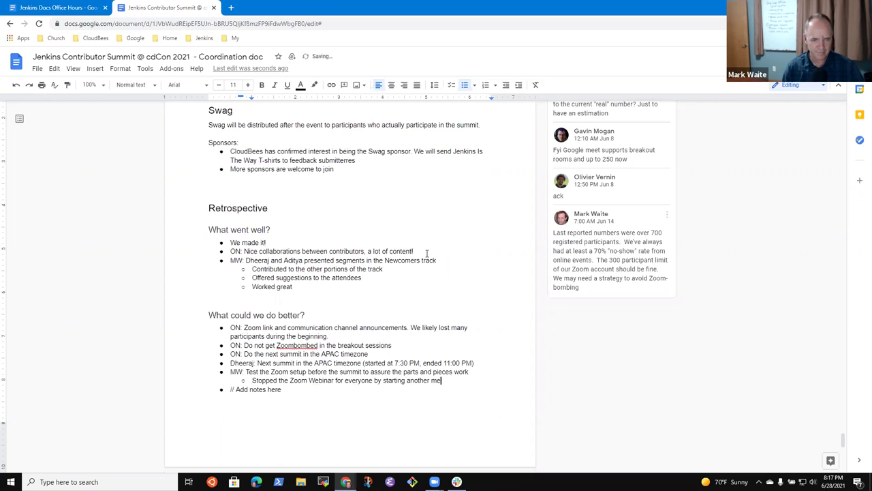
{"action": "type", "text": "eting"}
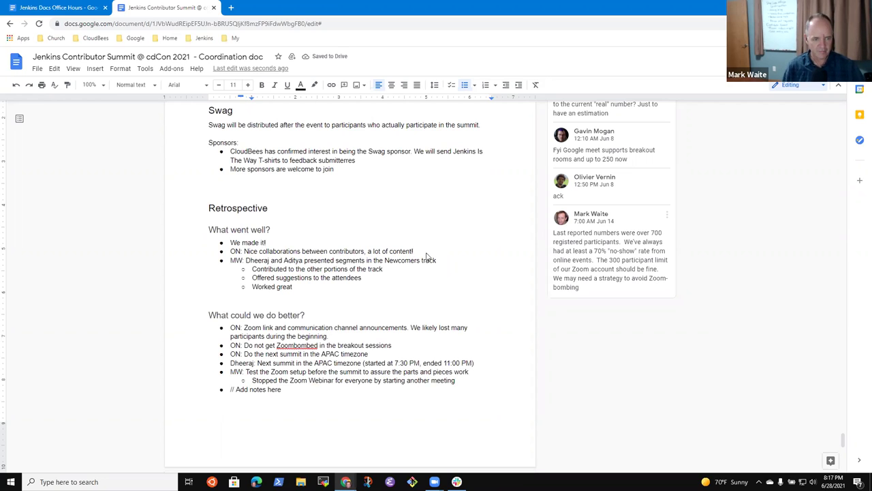
Add top-level 'MW: Configure the breakout sessions before the meeting' with a sub-note they were configured during it
{"action": "key", "text": "Return"}
{"action": "key", "text": "shift+Tab"}
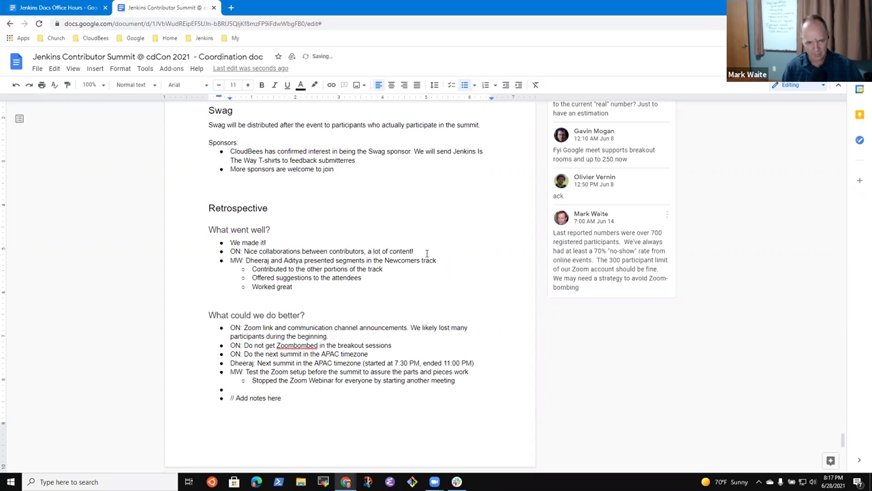
{"action": "type", "text": "MW: "}
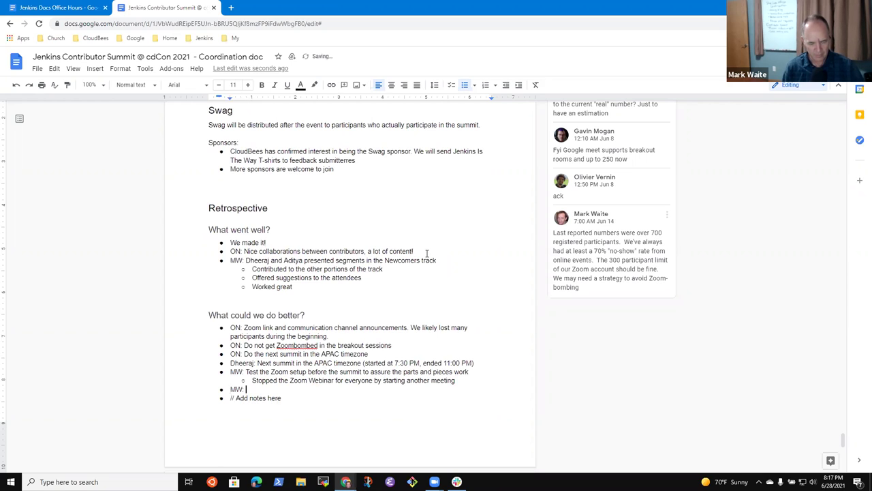
{"action": "type", "text": "Configure t"}
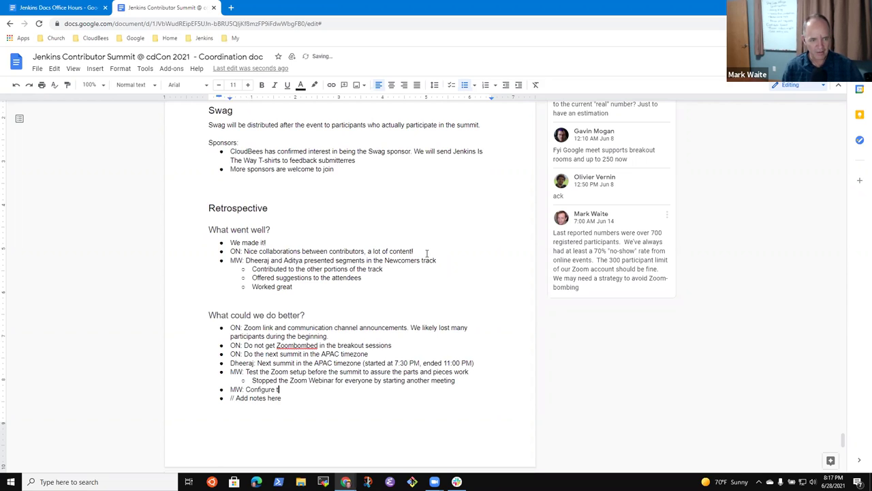
{"action": "type", "text": "he break"}
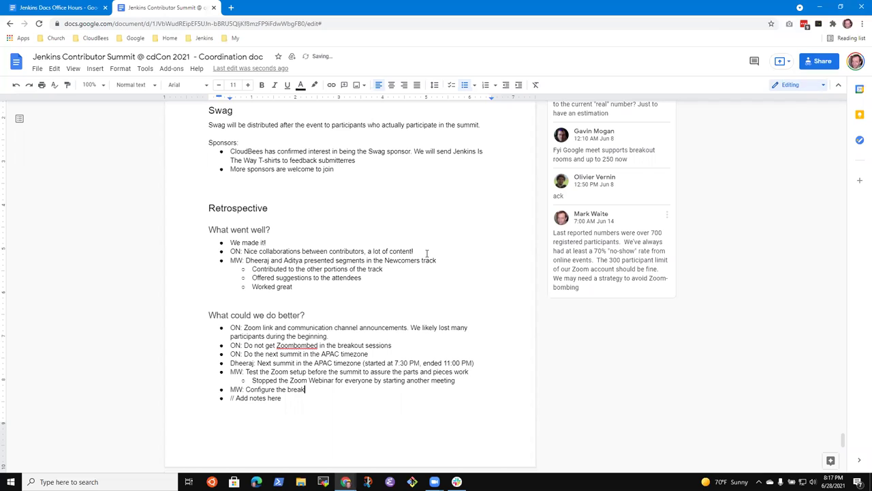
{"action": "type", "text": "out sessions before the meeting"}
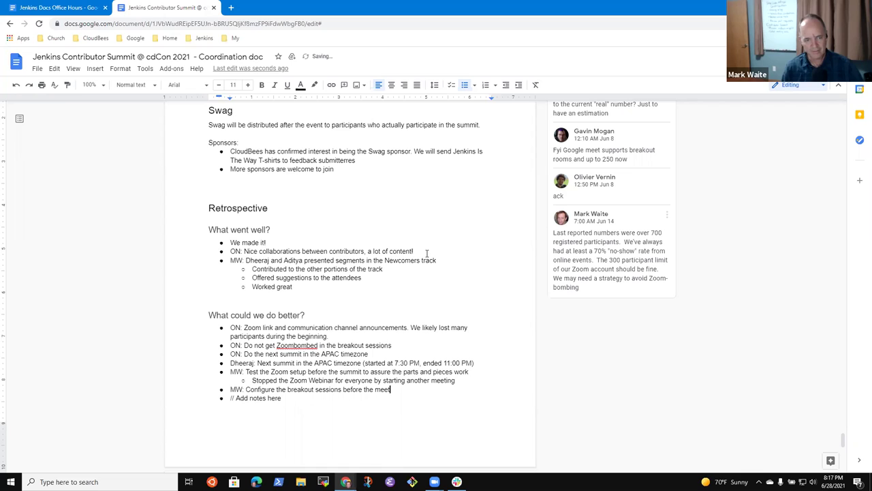
{"action": "key", "text": "Return"}
{"action": "key", "text": "Tab"}
{"action": "type", "text": "Ol"}
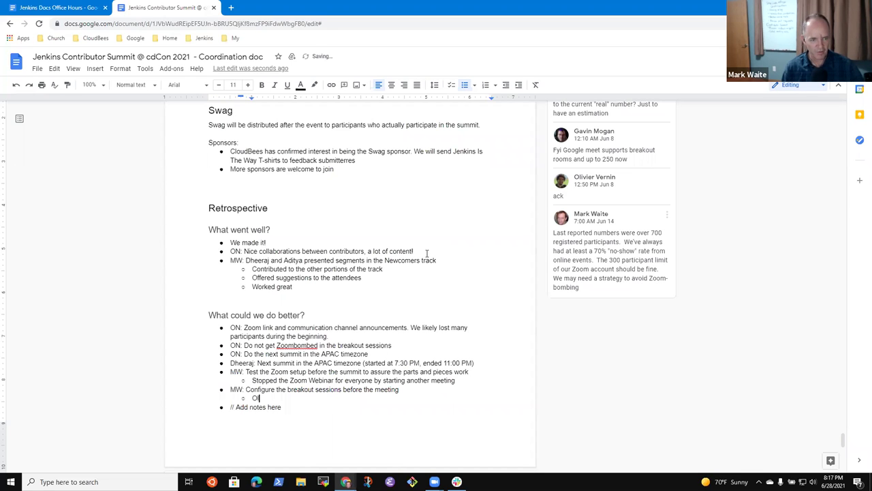
{"action": "type", "text": "eg had to c"}
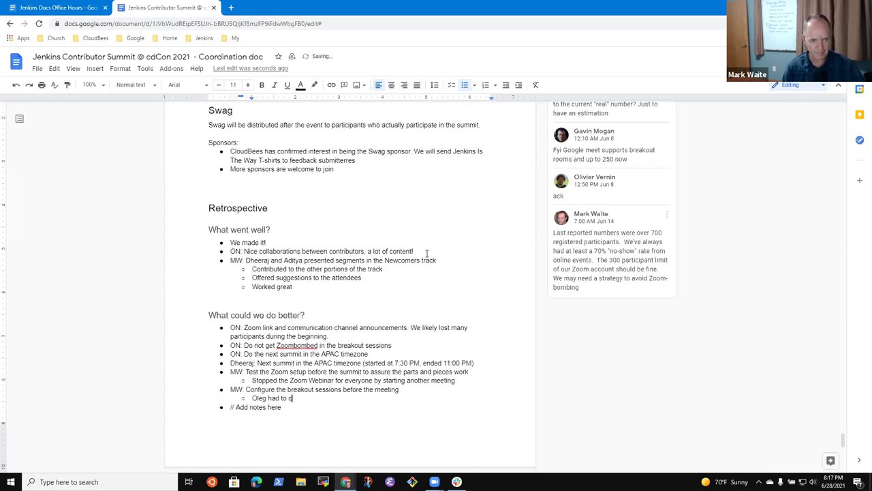
{"action": "type", "text": "onfigure them during "}
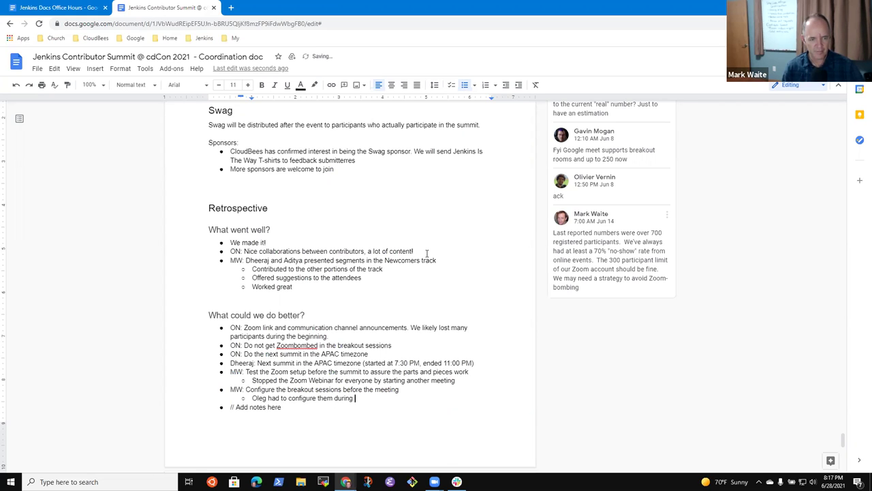
{"action": "type", "text": "the meeting"}
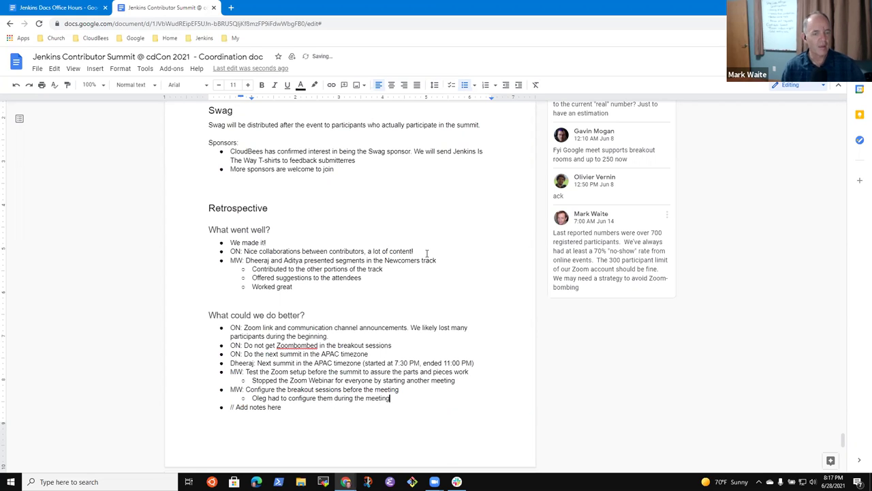
{"action": "key", "text": "Up"}
{"action": "key", "text": "Up"}
{"action": "key", "text": "Up"}
{"action": "key", "text": "Up"}
{"action": "key", "text": "Up"}
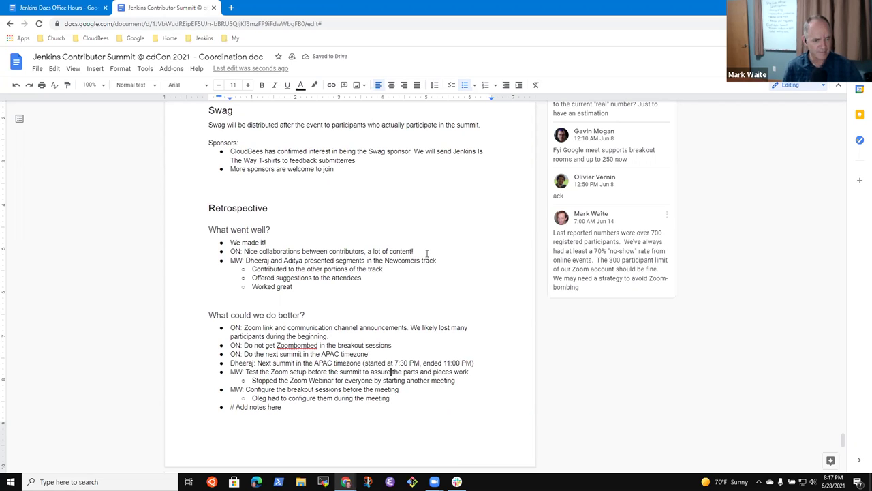
{"action": "key", "text": "Down"}
{"action": "key", "text": "Down"}
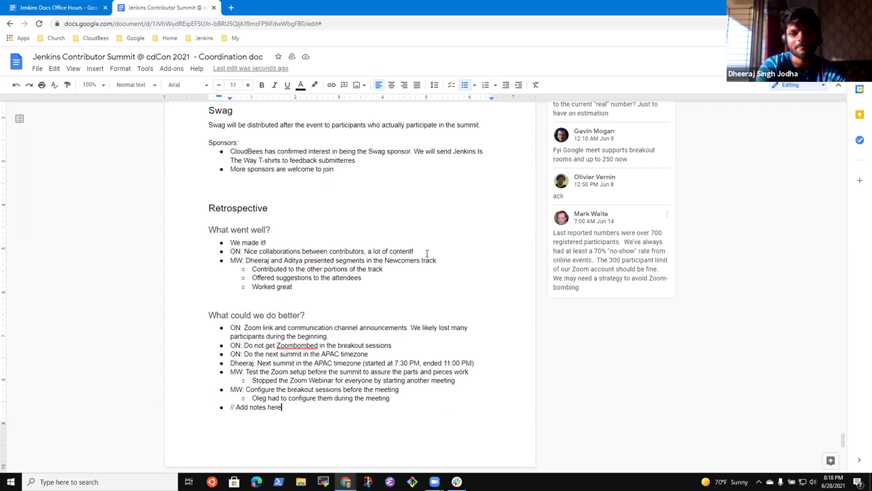
Delete the '// Add notes here' placeholder and start a new bullet below 'Worked great'
{"action": "key", "text": "shift+Home"}
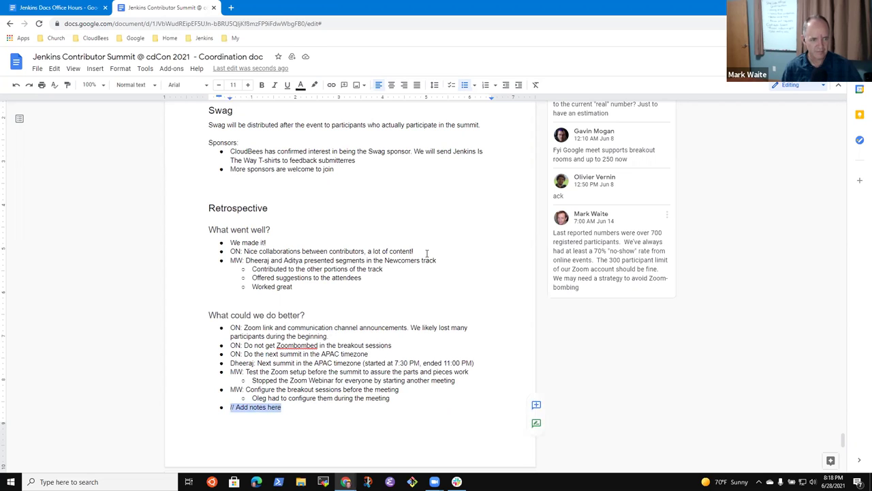
{"action": "key", "text": "BackSpace"}
{"action": "key", "text": "Up"}
{"action": "key", "text": "Up"}
{"action": "key", "text": "Up"}
{"action": "key", "text": "Up"}
{"action": "key", "text": "Up"}
{"action": "key", "text": "End"}
{"action": "key", "text": "Return"}
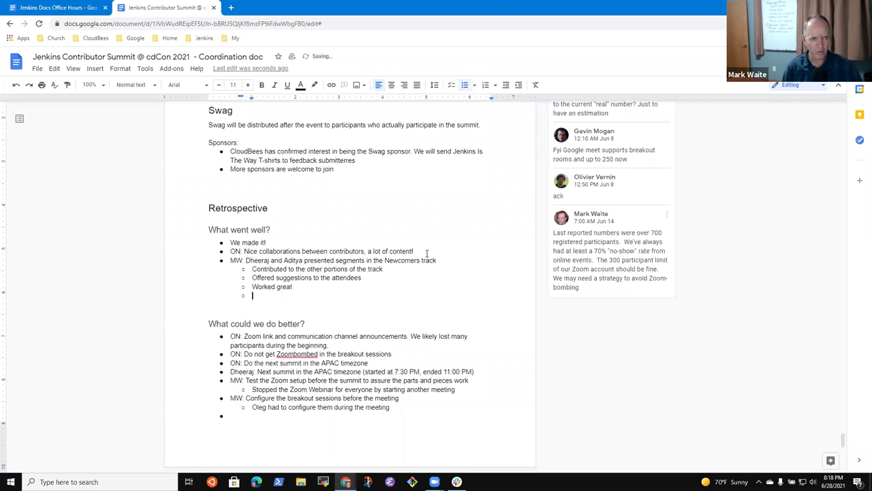
Write the MW bullet: the two presenters actively participated in prep, discussed, improved
{"action": "type", "text": "MW: "}
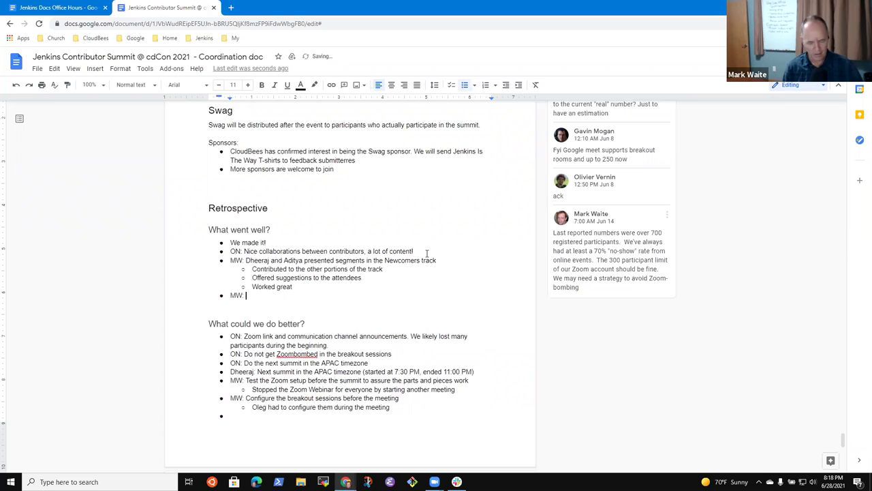
{"action": "type", "text": "Dheeraj and"}
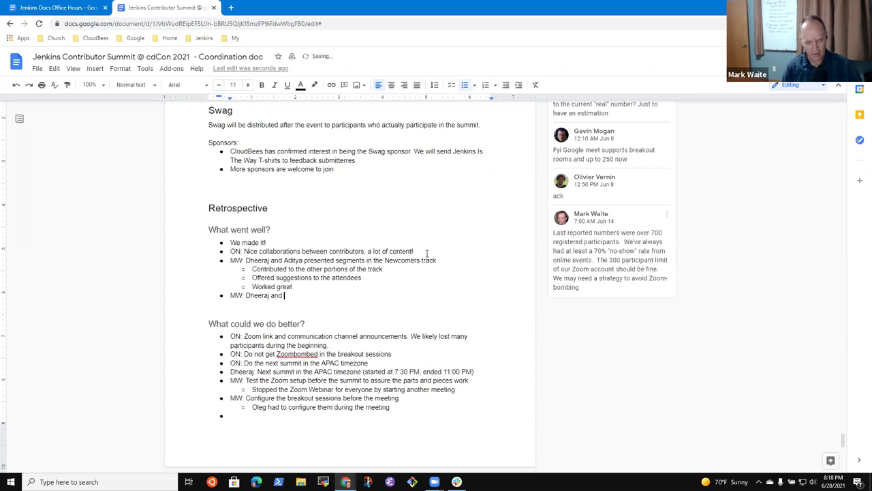
{"action": "type", "text": " Adiotya"}
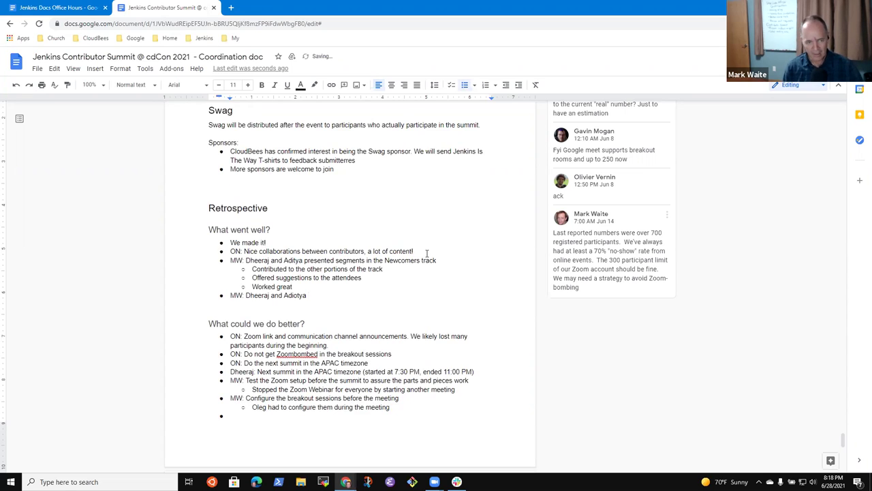
{"action": "key", "text": "BackSpace"}
{"action": "key", "text": "BackSpace"}
{"action": "key", "text": "BackSpace"}
{"action": "key", "text": "BackSpace"}
{"action": "type", "text": "t"}
{"action": "type", "text": "ya active"}
{"action": "type", "text": "ly participate"}
{"action": "type", "text": "d in presented"}
{"action": "key", "text": "ctrl+BackSpace"}
{"action": "type", "text": "prep and present"}
{"action": "key", "text": "ctrl+BackSpace"}
{"action": "key", "text": "ctrl+BackSpace"}
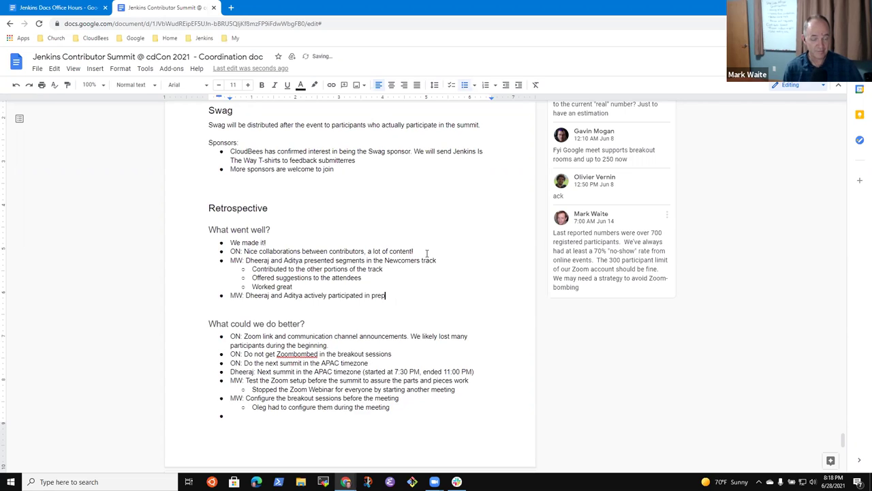
{"action": "type", "text": "disucss"}
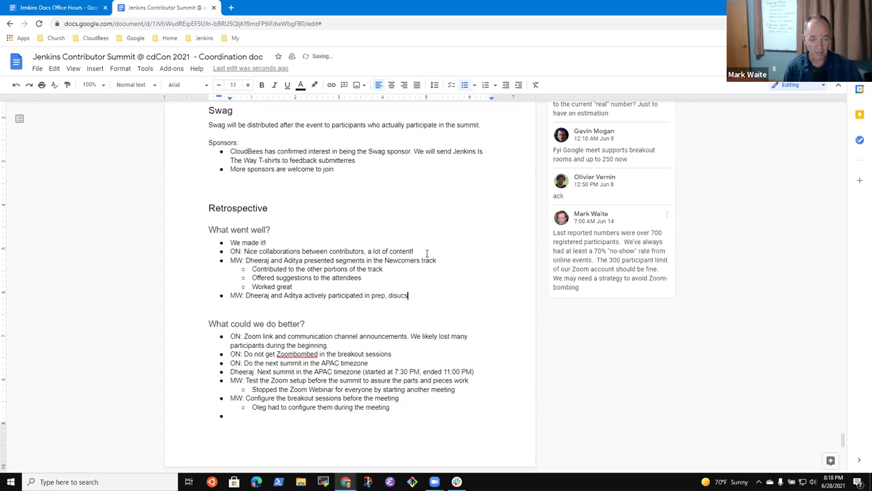
{"action": "key", "text": "BackSpace"}
{"action": "key", "text": "BackSpace"}
{"action": "key", "text": "BackSpace"}
{"action": "type", "text": "ucss"}
{"action": "key", "text": "BackSpace"}
{"action": "key", "text": "BackSpace"}
{"action": "key", "text": "BackSpace"}
{"action": "key", "text": "BackSpace"}
{"action": "type", "text": "cussed, imrpo"}
{"action": "key", "text": "BackSpace"}
{"action": "key", "text": "BackSpace"}
{"action": "key", "text": "BackSpace"}
{"action": "type", "text": "proved"}
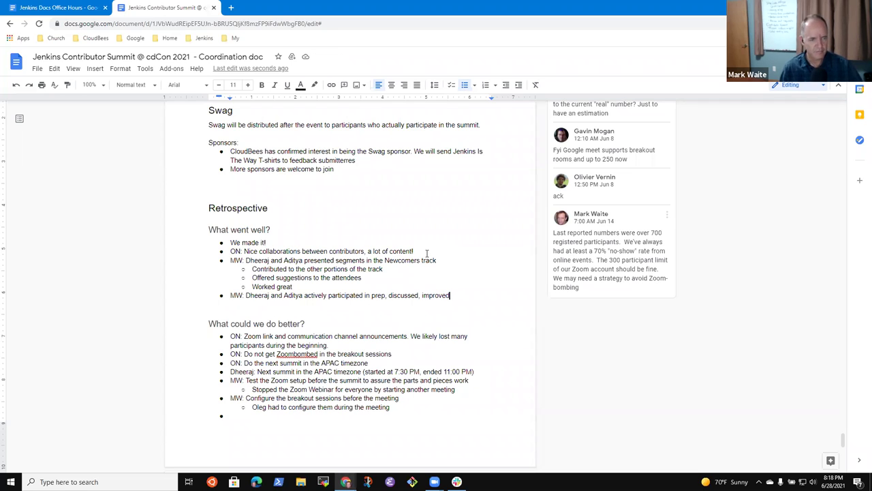
{"action": "key", "text": "Down"}
{"action": "key", "text": "Down"}
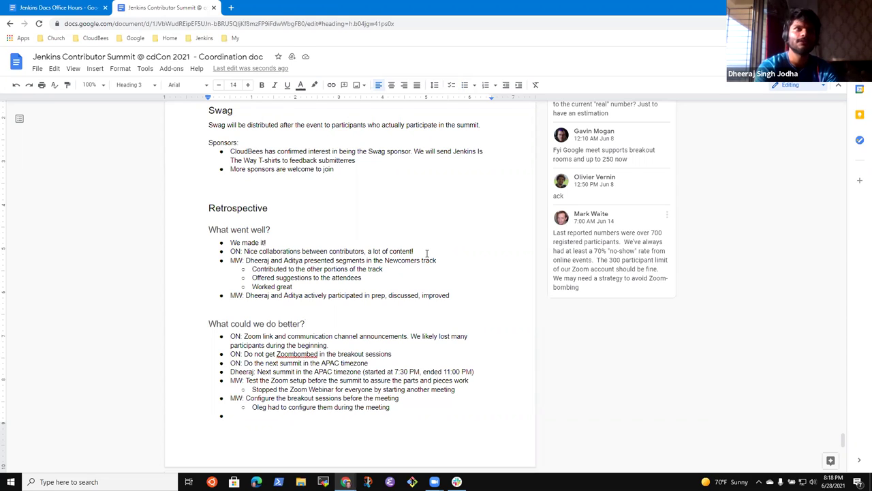
Find the end of the Zoom link announcements bullet in the What could we do better? list
{"action": "key", "text": "Up"}
{"action": "key", "text": "Up"}
{"action": "key", "text": "Down"}
{"action": "key", "text": "Down"}
{"action": "key", "text": "Down"}
{"action": "key", "text": "Down"}
{"action": "key", "text": "Down"}
{"action": "scroll", "coordinate": [427, 254], "scroll_direction": "down", "scroll_amount": 1}
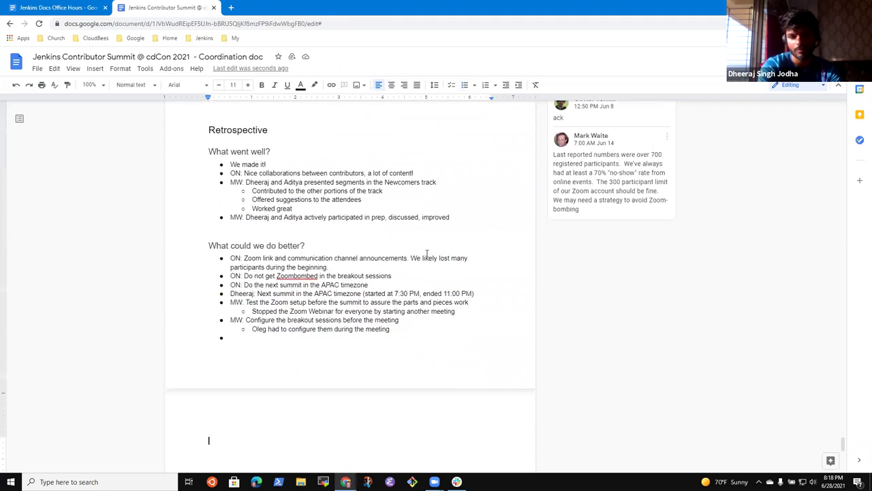
{"action": "type", "text": "MW:"}
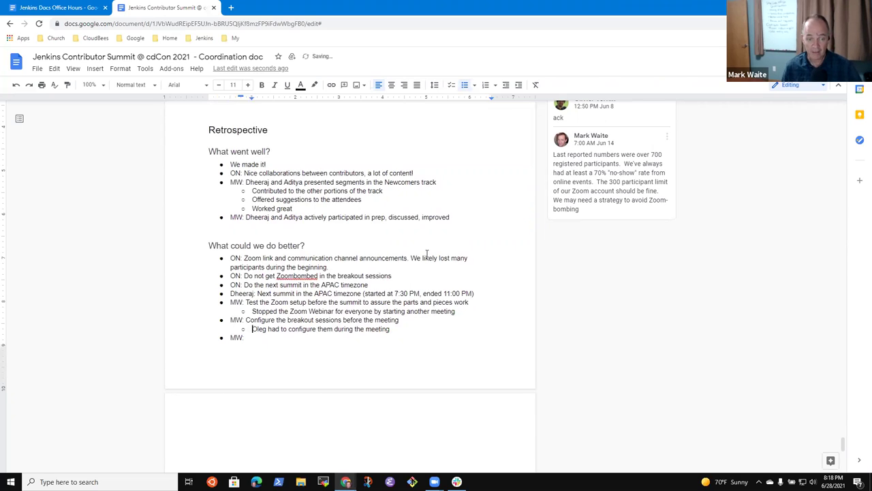
{"action": "key", "text": "Up"}
{"action": "key", "text": "Up"}
{"action": "key", "text": "Up"}
{"action": "key", "text": "Up"}
{"action": "key", "text": "Up"}
{"action": "key", "text": "ctrl+shift+Right"}
{"action": "key", "text": "ctrl+shift+Down"}
{"action": "key", "text": "shift+Left"}
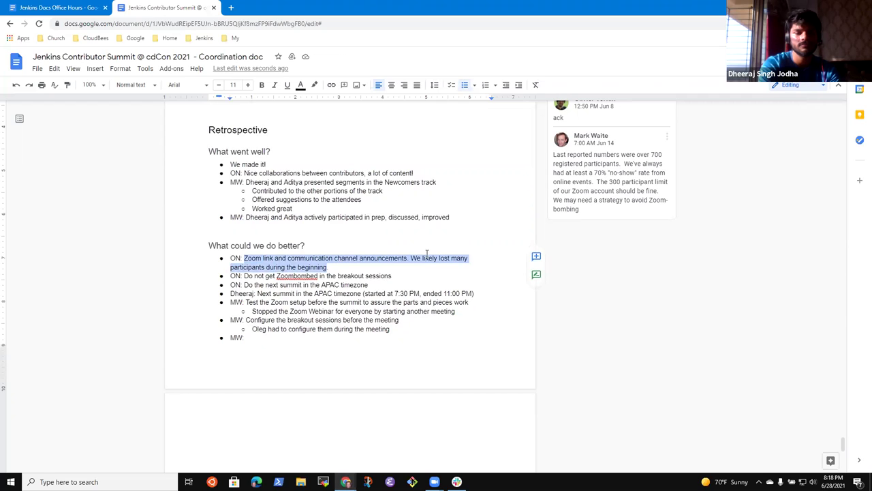
{"action": "key", "text": "Right"}
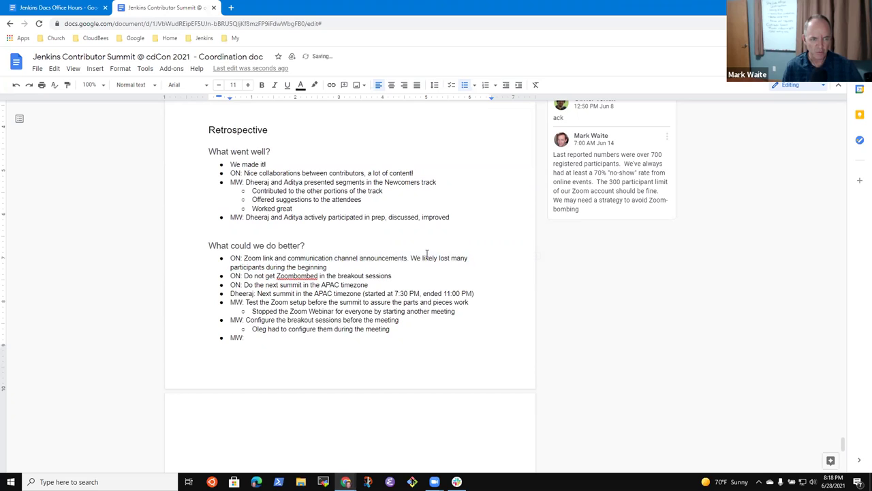
{"action": "key", "text": "shift+Down"}
{"action": "key", "text": "shift+Down"}
{"action": "key", "text": "shift+Left"}
{"action": "key", "text": "shift+Left"}
{"action": "key", "text": "shift+Left"}
{"action": "key", "text": "shift+Left"}
{"action": "key", "text": "shift+Left"}
{"action": "key", "text": "Down"}
{"action": "key", "text": "Down"}
{"action": "key", "text": "Down"}
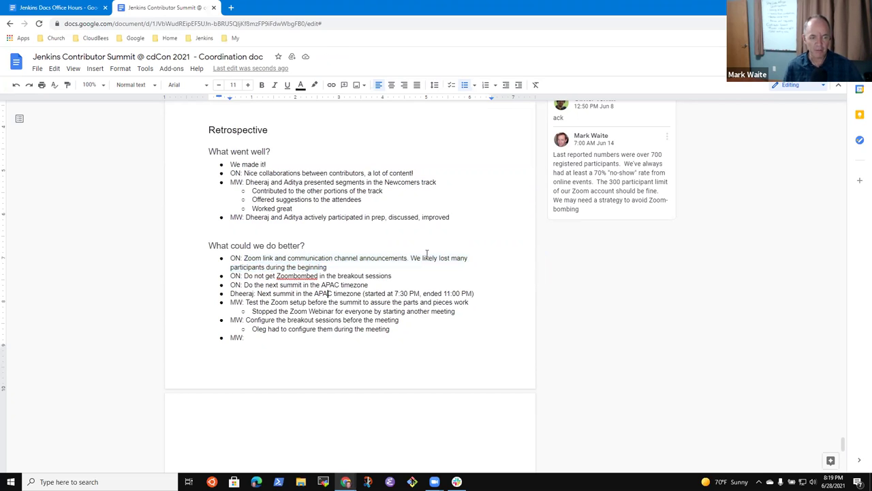
{"action": "key", "text": "Up"}
{"action": "key", "text": "Up"}
{"action": "key", "text": "Up"}
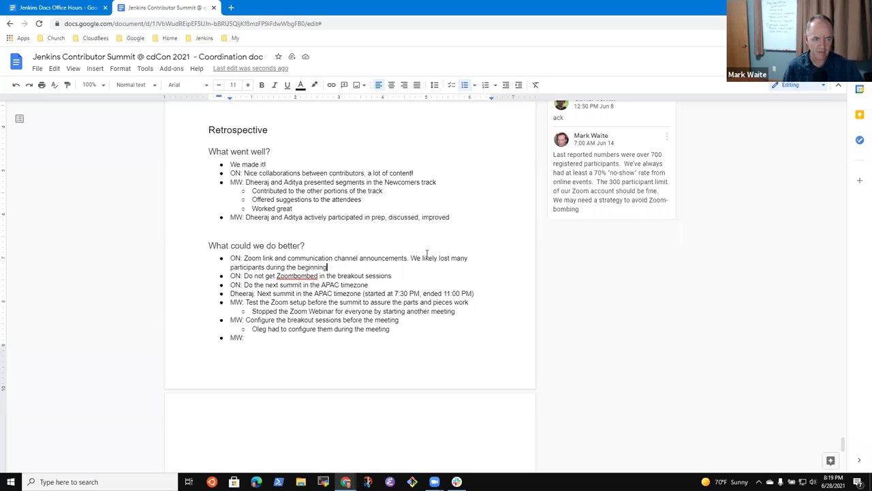
Add the sub-bullet 'Use Jenkins Online Meetup and social media to announce the webinar URL'
{"action": "key", "text": "Return"}
{"action": "key", "text": "Tab"}
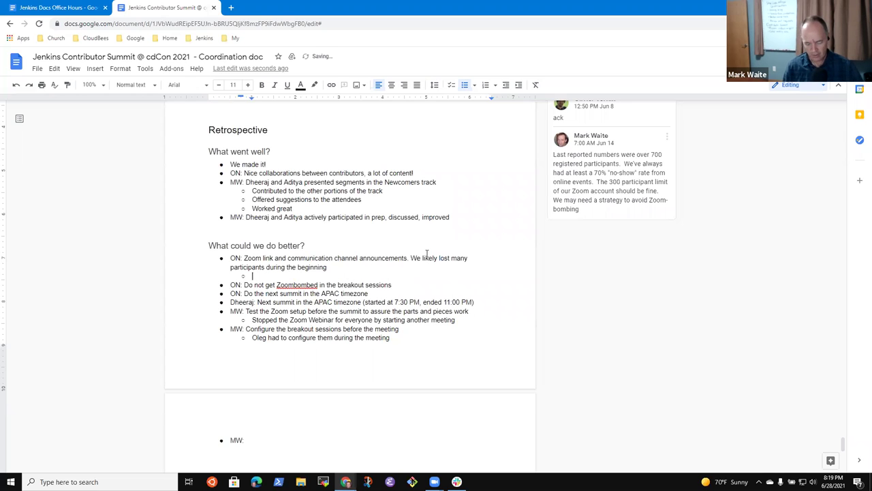
{"action": "type", "text": "Wou"}
{"action": "key", "text": "BackSpace"}
{"action": "key", "text": "BackSpace"}
{"action": "key", "text": "BackSpace"}
{"action": "type", "text": "Use Jenkins Onl"}
{"action": "type", "text": "ine Meetup a"}
{"action": "type", "text": "nd socail"}
{"action": "key", "text": "BackSpace"}
{"action": "type", "text": "l media "}
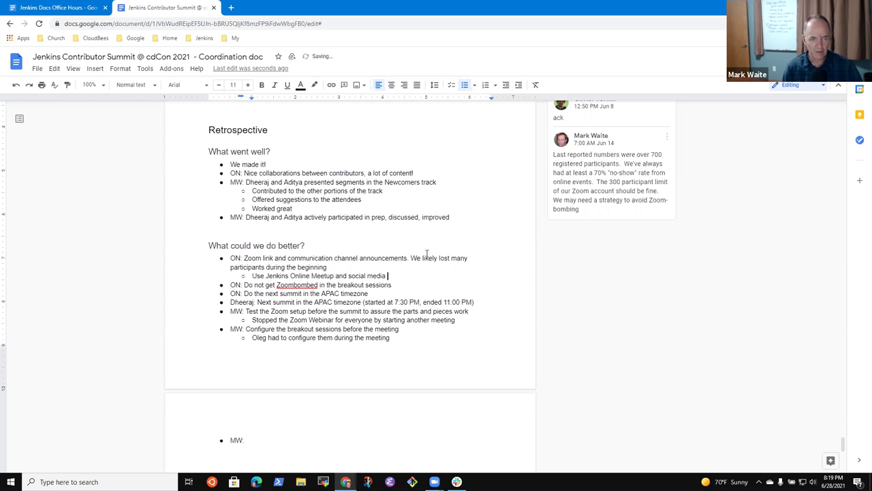
{"action": "type", "text": "to announce the"}
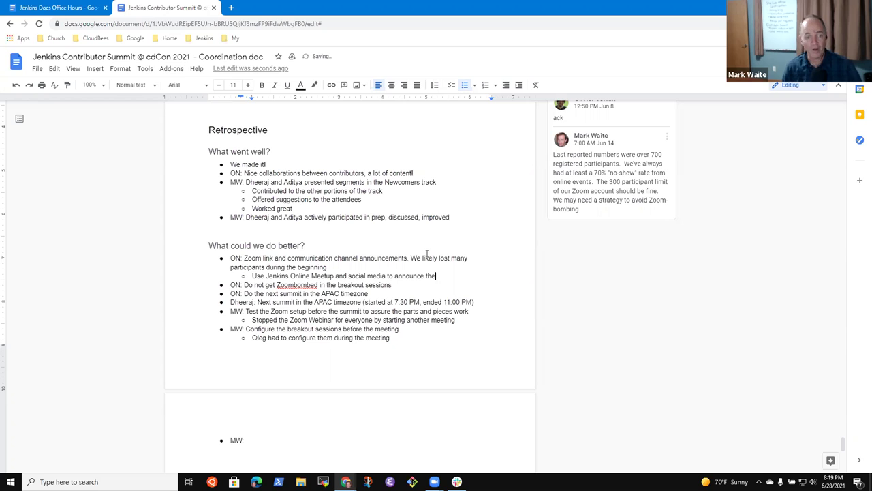
{"action": "type", "text": " webinar URL"}
Nest 'Webinar is not susceptible to Zoombomb attacks' and 'Should share Webinar URL more widely' beneath it
{"action": "key", "text": "Return"}
{"action": "key", "text": "Tab"}
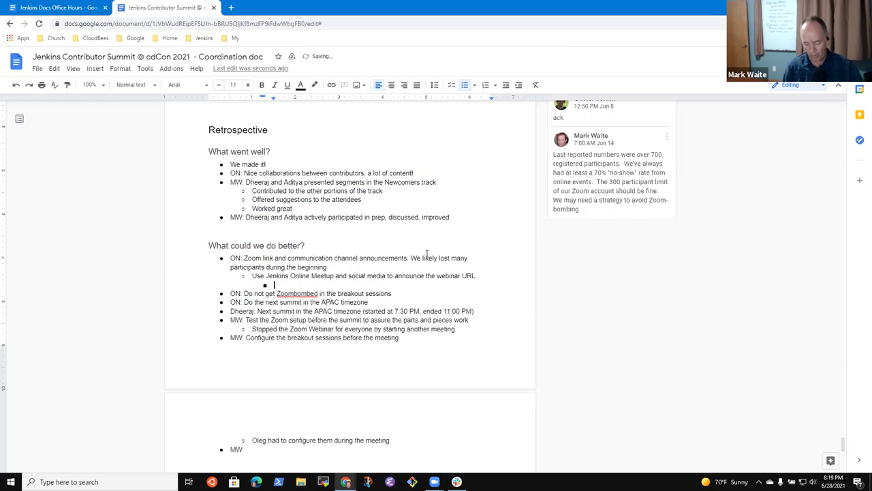
{"action": "type", "text": "Webinar is not suscepti"}
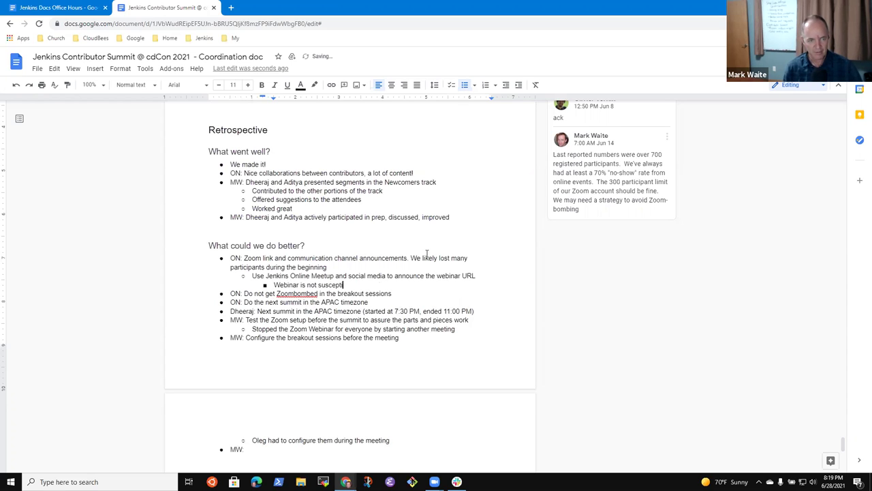
{"action": "type", "text": "ble to Zoom"}
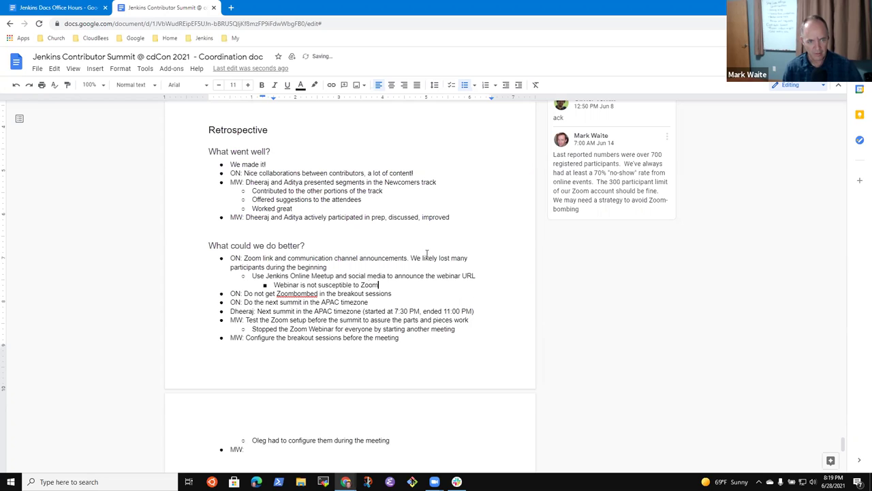
{"action": "type", "text": "bomb a"}
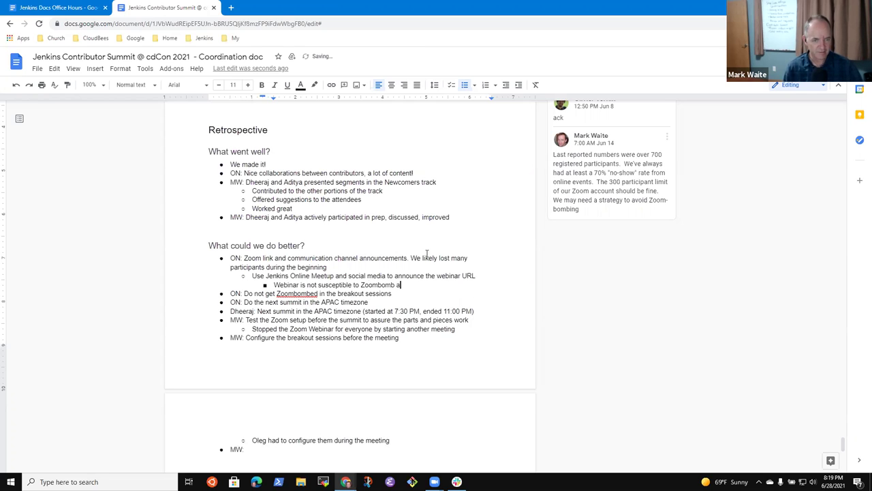
{"action": "type", "text": "ttacks"}
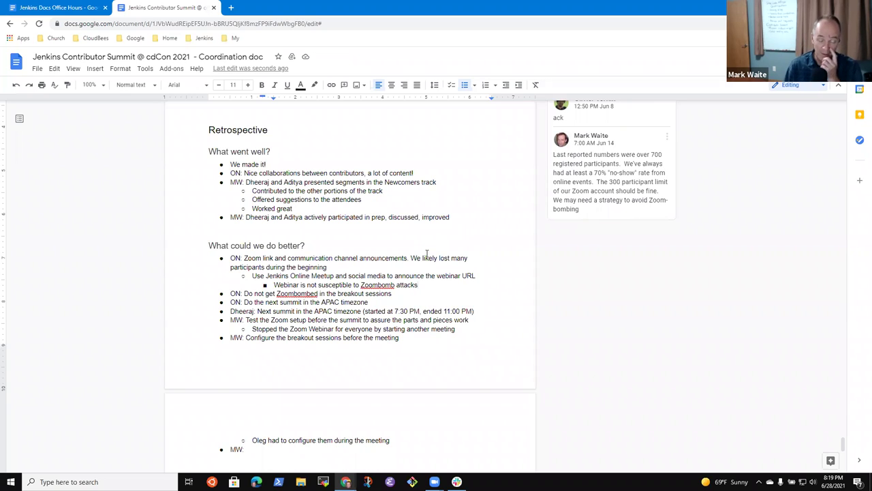
{"action": "key", "text": "Return"}
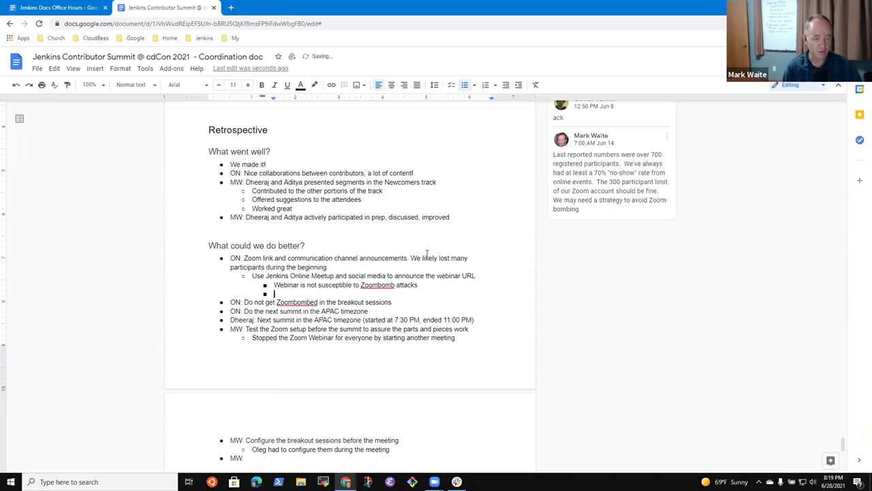
{"action": "type", "text": "Should "}
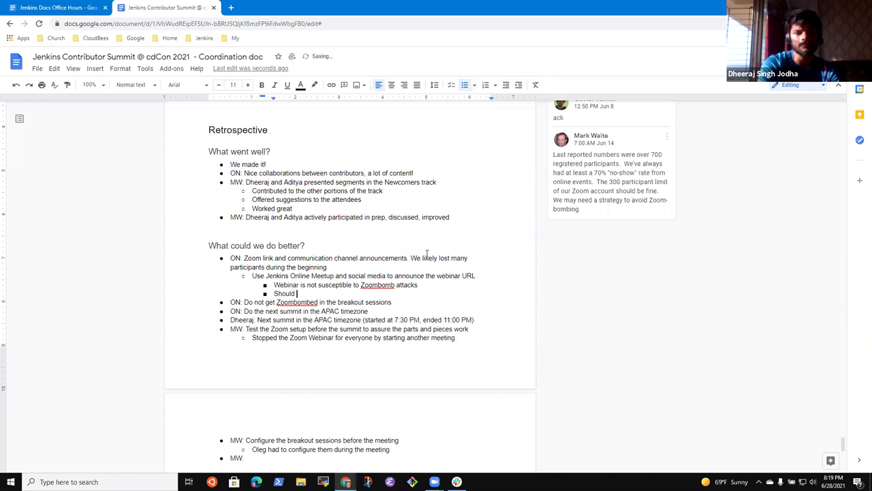
{"action": "type", "text": "share "}
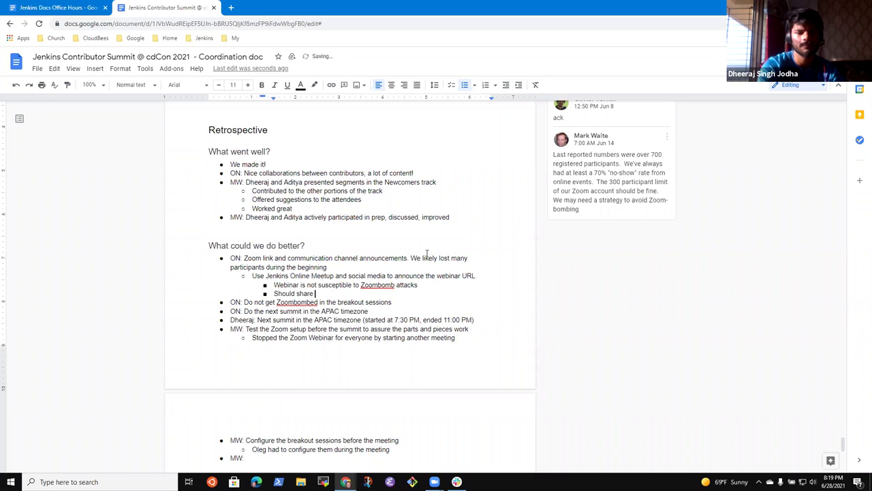
{"action": "type", "text": "Webinar URL more widely"}
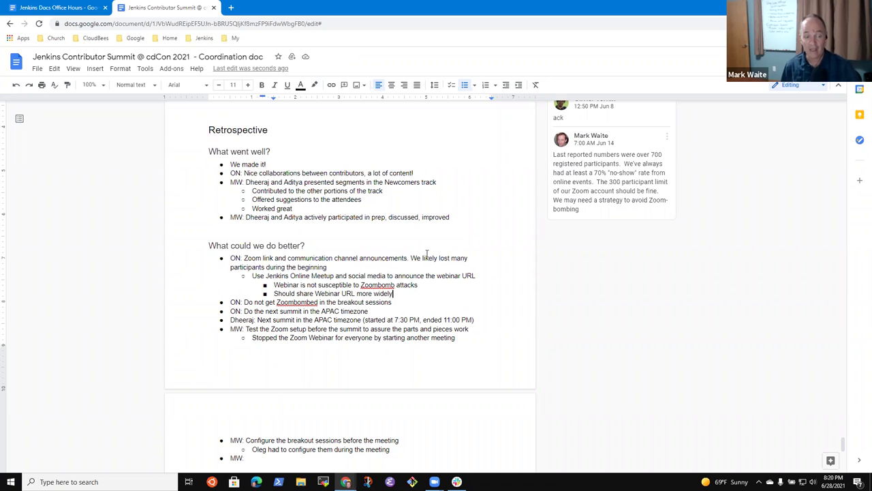
{"action": "key", "text": "Up"}
{"action": "key", "text": "Up"}
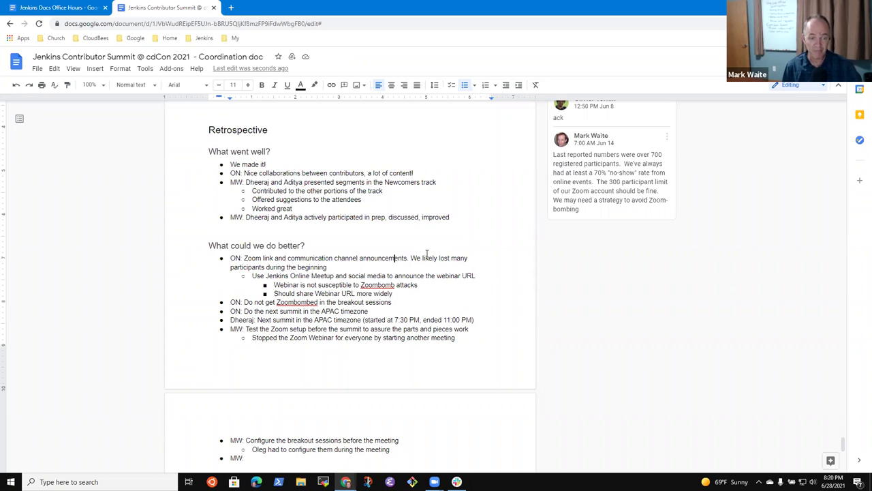
{"action": "triple_click", "coordinate": [427, 253]}
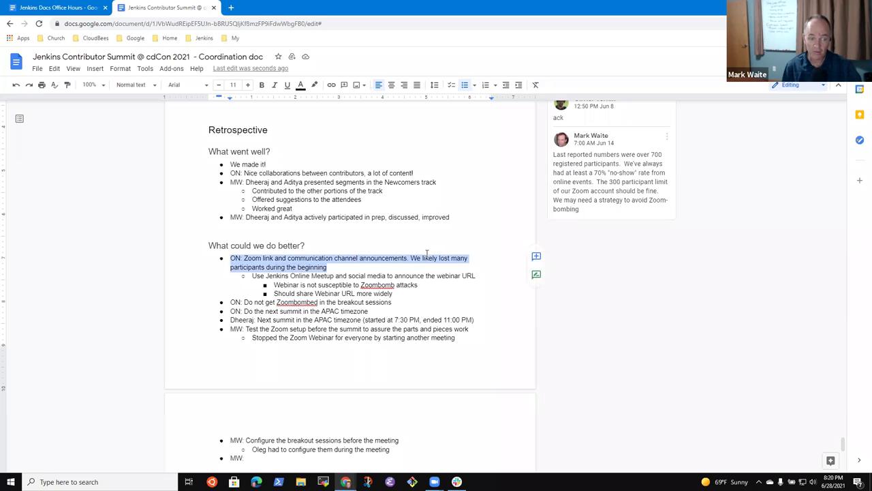
{"action": "key", "text": "Right"}
{"action": "key", "text": "Down"}
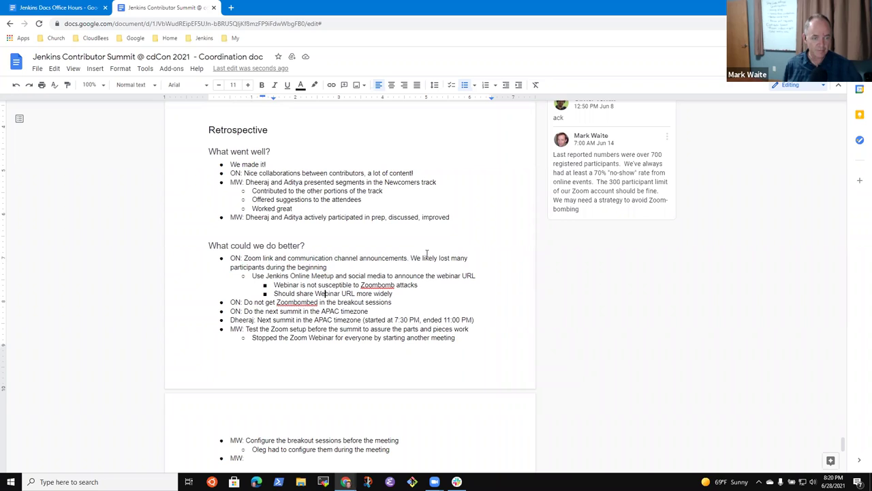
{"action": "key", "text": "End"}
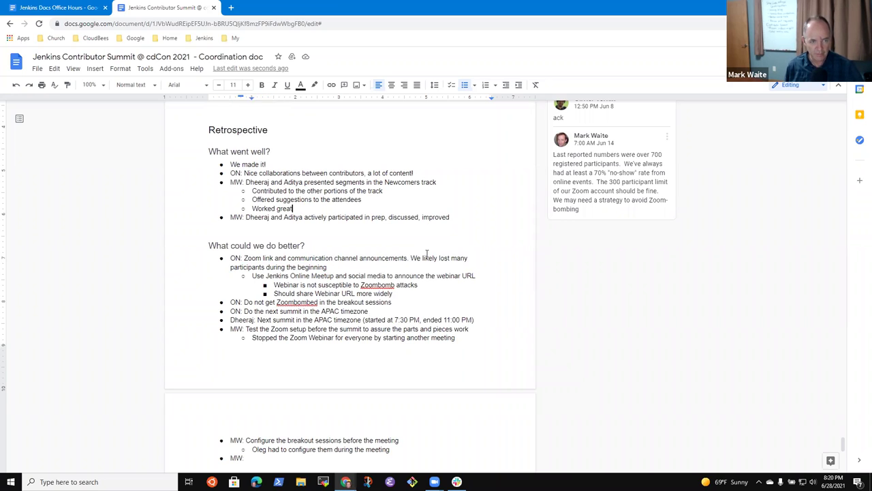
Add a labelled bullet: 'Zoom webinar portion worked well, reliable, consistent. etc'
{"action": "key", "text": "Return"}
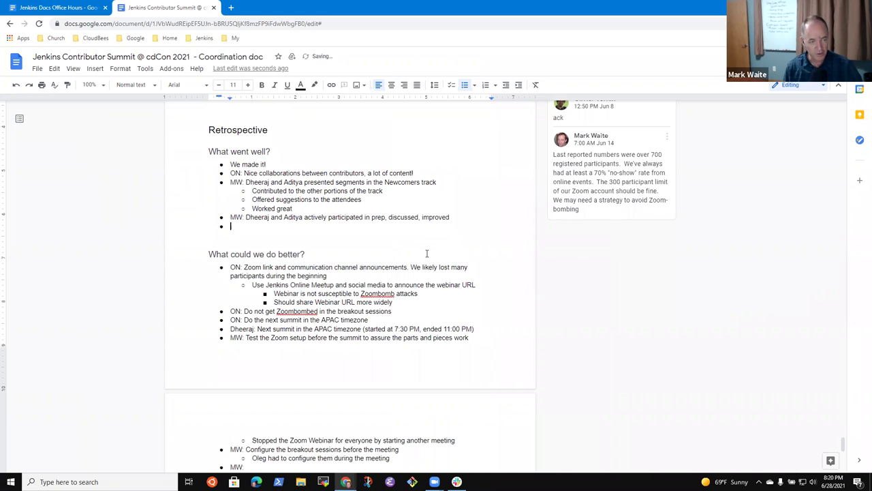
{"action": "type", "text": "MW: "}
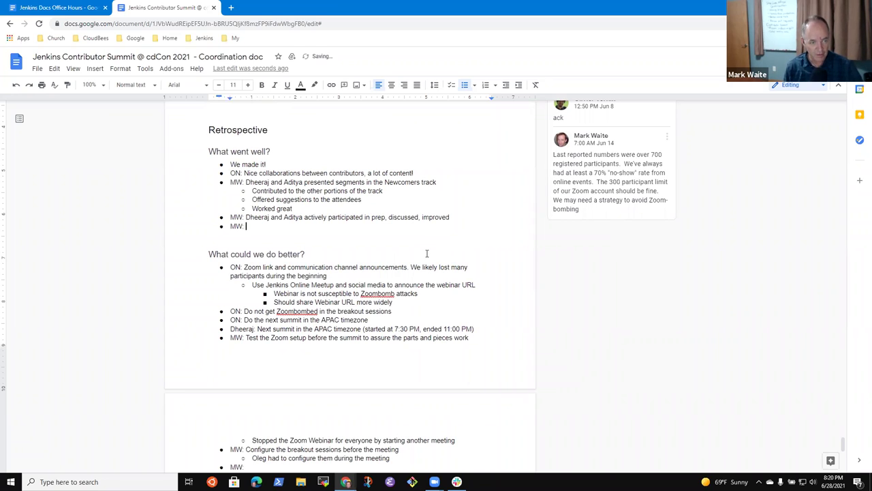
{"action": "type", "text": "Zoom webin"}
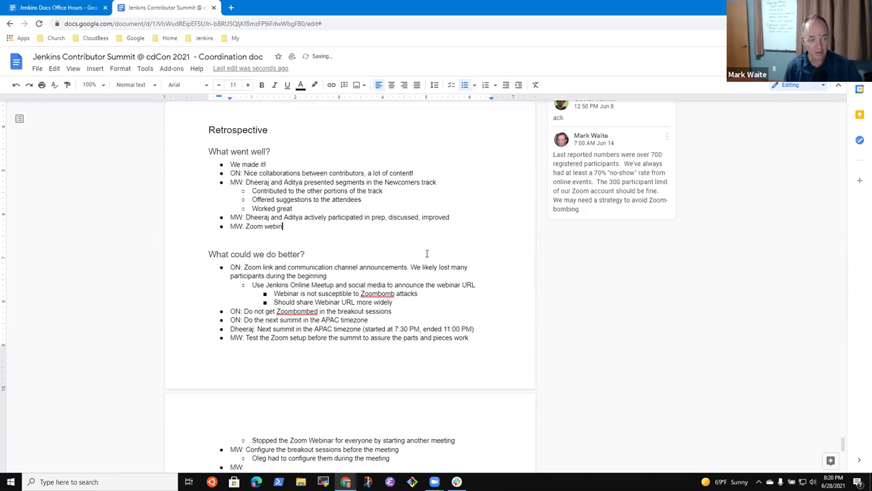
{"action": "type", "text": "ar portion wo"}
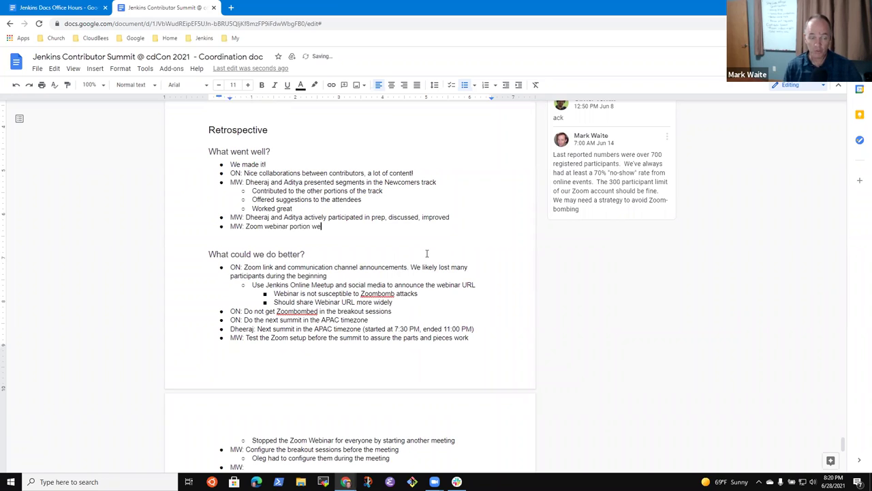
{"action": "type", "text": "rked "}
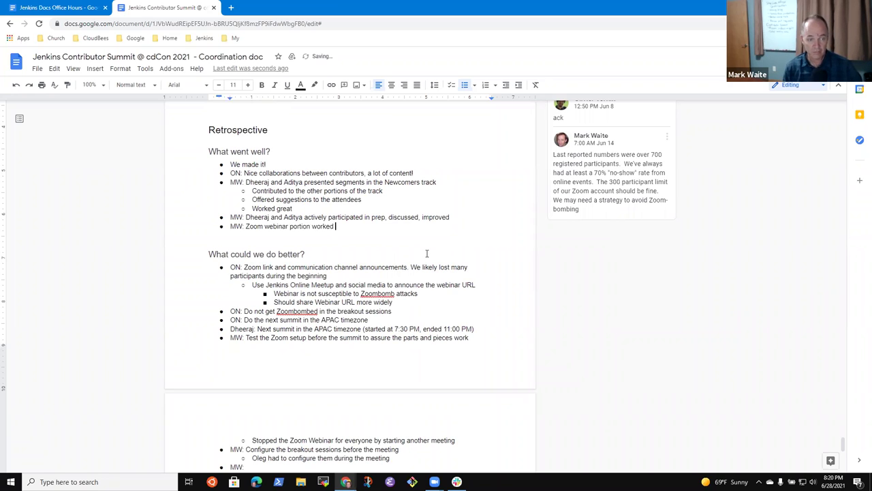
{"action": "type", "text": "well, but a"}
{"action": "key", "text": "BackSpace"}
{"action": "key", "text": "BackSpace"}
{"action": "key", "text": "BackSpace"}
{"action": "key", "text": "BackSpace"}
{"action": "key", "text": "BackSpace"}
{"action": "key", "text": "BackSpace"}
{"action": "key", "text": "BackSpace"}
{"action": "type", "text": "."}
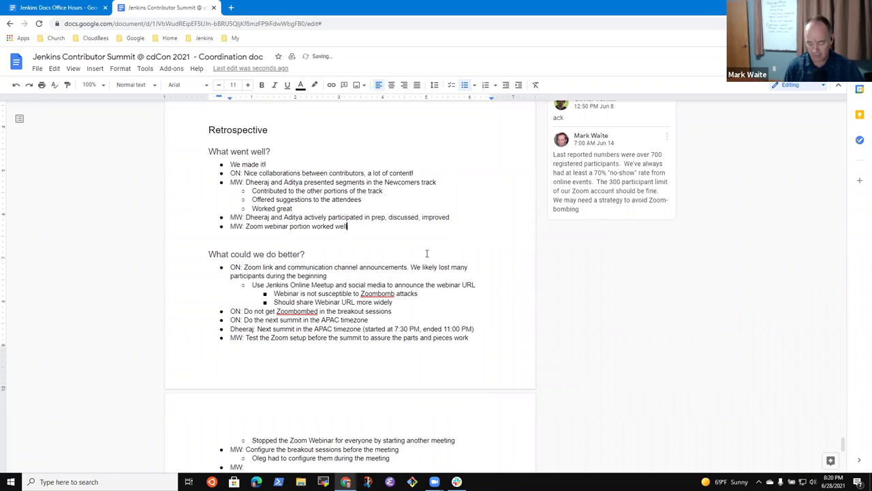
{"action": "key", "text": "BackSpace"}
{"action": "type", "text": ", reliable, "}
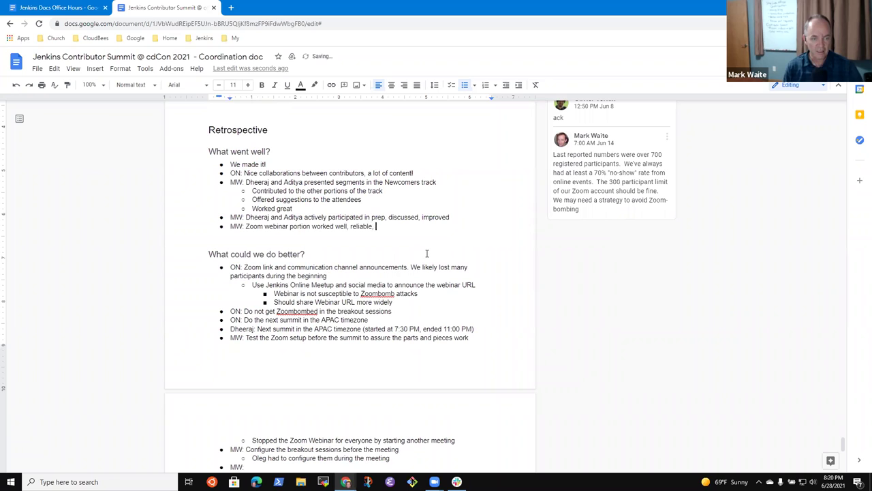
{"action": "type", "text": "consistent."}
{"action": "type", "text": " etc"}
Add the bullet 'One person advancing slides worked well also', replacing 'Single' with 'One'
{"action": "key", "text": "Return"}
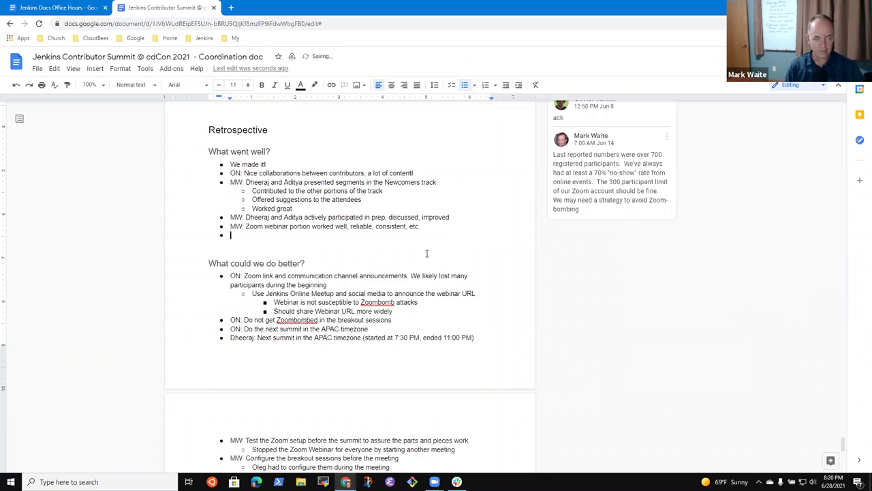
{"action": "type", "text": "MW: Single person advaning"}
{"action": "key", "text": "BackSpace"}
{"action": "key", "text": "BackSpace"}
{"action": "key", "text": "BackSpace"}
{"action": "key", "text": "BackSpace"}
{"action": "type", "text": "cing slides worked well also"}
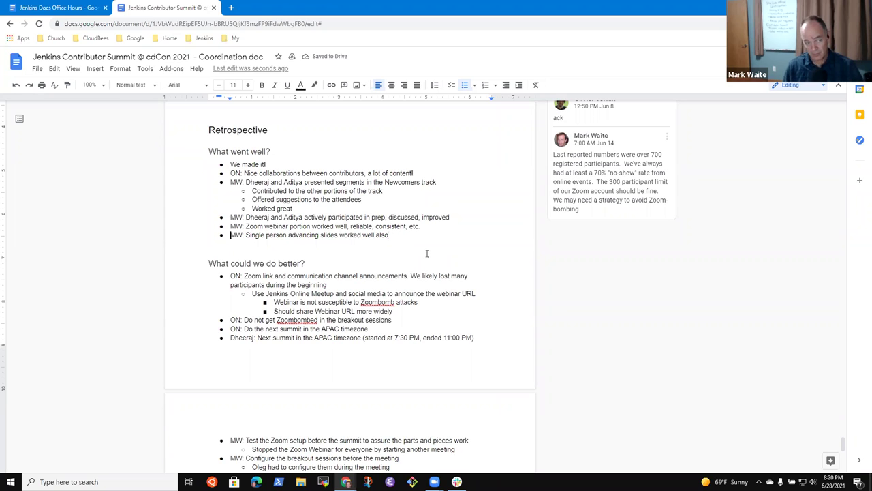
{"action": "key", "text": "ctrl+shift+Right"}
{"action": "type", "text": "One"}
{"action": "key", "text": "Down"}
{"action": "key", "text": "Down"}
{"action": "key", "text": "Down"}
{"action": "key", "text": "Down"}
{"action": "key", "text": "Down"}
{"action": "key", "text": "Down"}
{"action": "key", "text": "Down"}
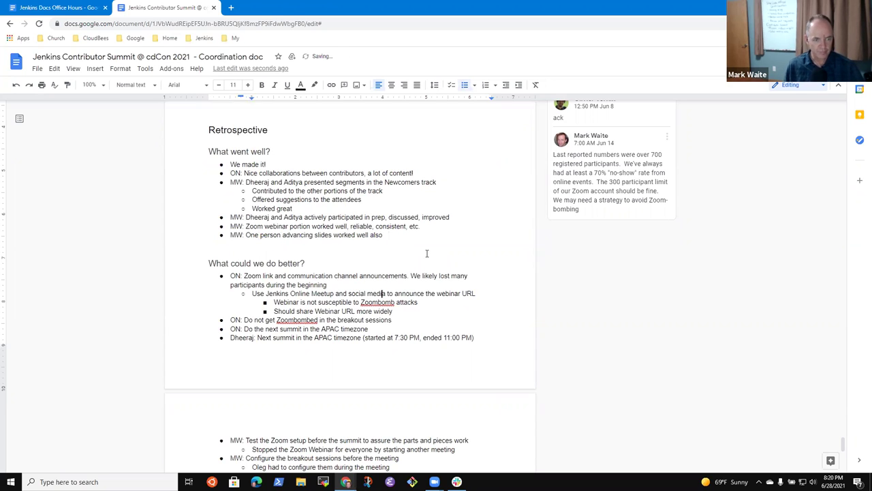
Delete the leftover label from the last empty bullet and place the cursor below the final What went well? item
{"action": "key", "text": "Down"}
{"action": "key", "text": "Down"}
{"action": "key", "text": "Down"}
{"action": "key", "text": "Down"}
{"action": "key", "text": "Down"}
{"action": "key", "text": "Down"}
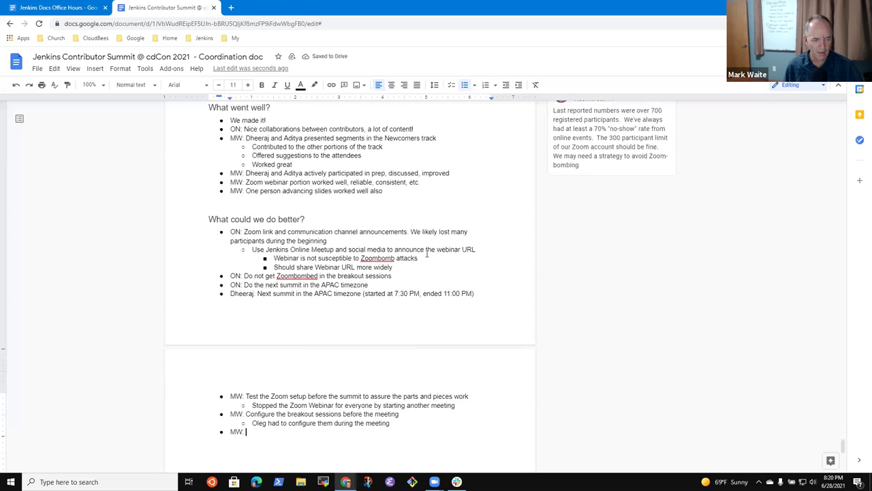
{"action": "key", "text": "shift+Home"}
{"action": "key", "text": "BackSpace"}
{"action": "key", "text": "BackSpace"}
{"action": "key", "text": "BackSpace"}
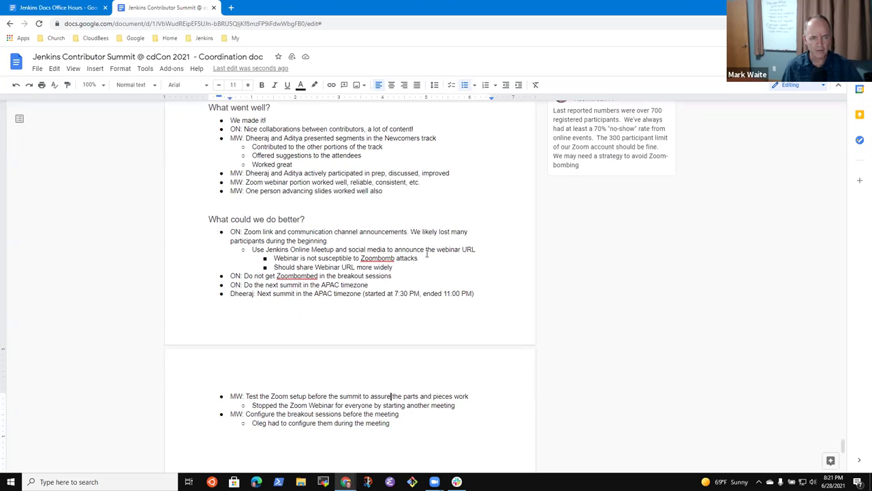
{"action": "left_click", "coordinate": [208, 199]}
Bullet a participant's note that the Newcomer track explanations were nice, with an indented sub-point below
{"action": "key", "text": "ctrl+shift+8"}
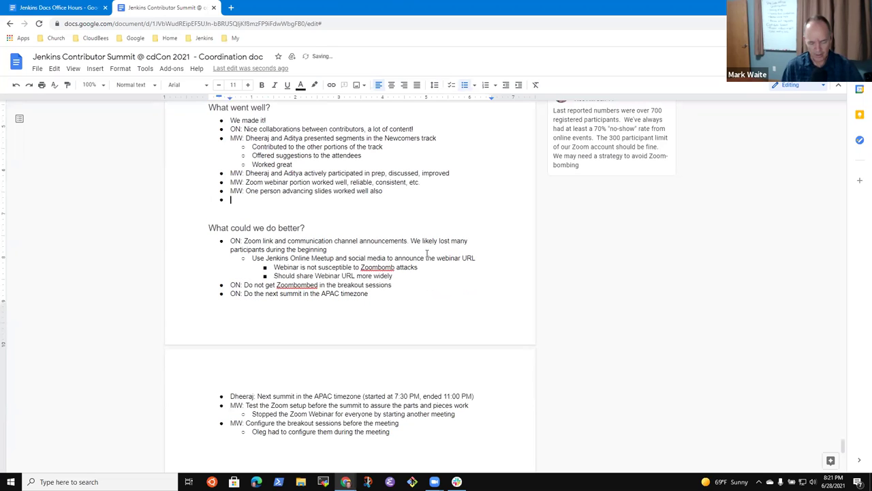
{"action": "type", "text": "Dheeraj"}
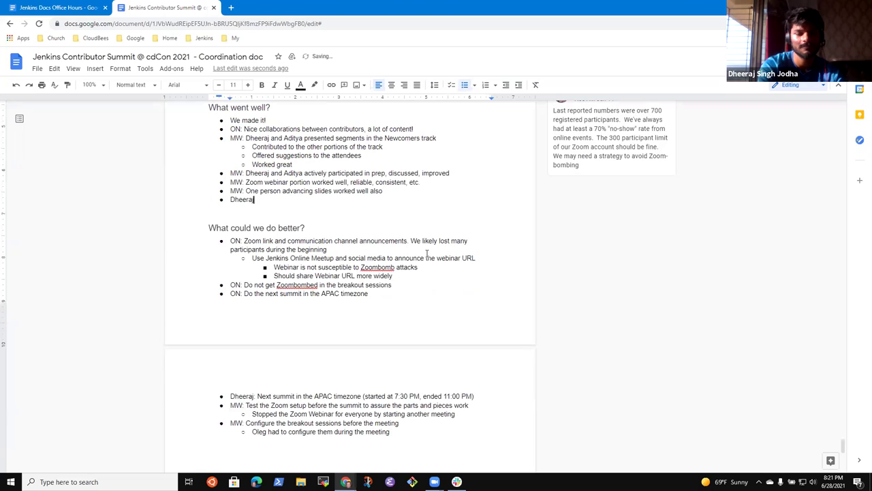
{"action": "type", "text": ": Mark's expl"}
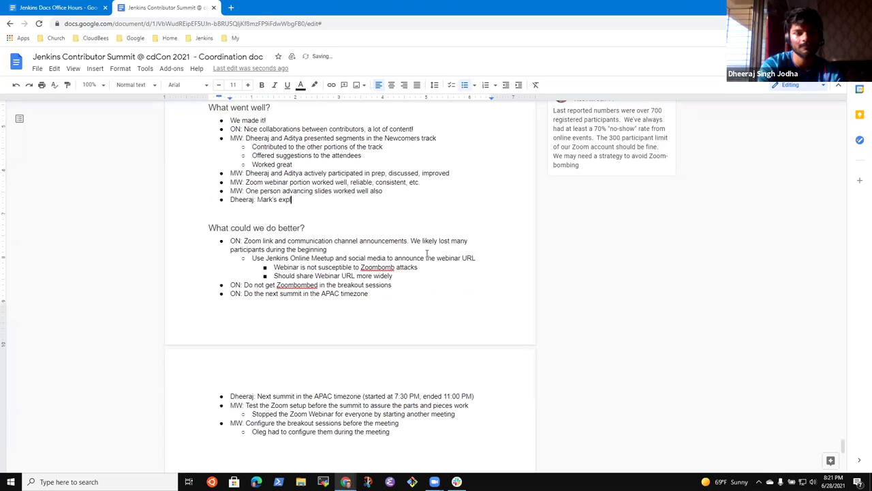
{"action": "type", "text": "anations"}
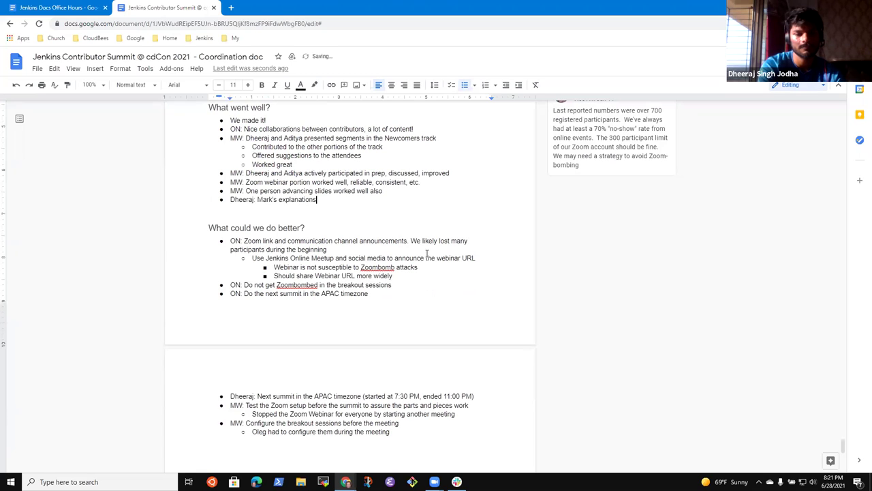
{"action": "type", "text": " in the Newcom"}
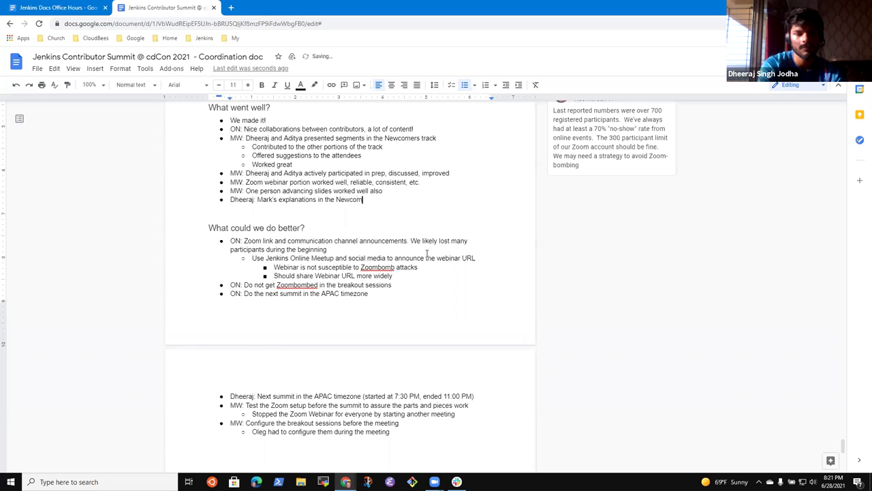
{"action": "type", "text": "er track were "}
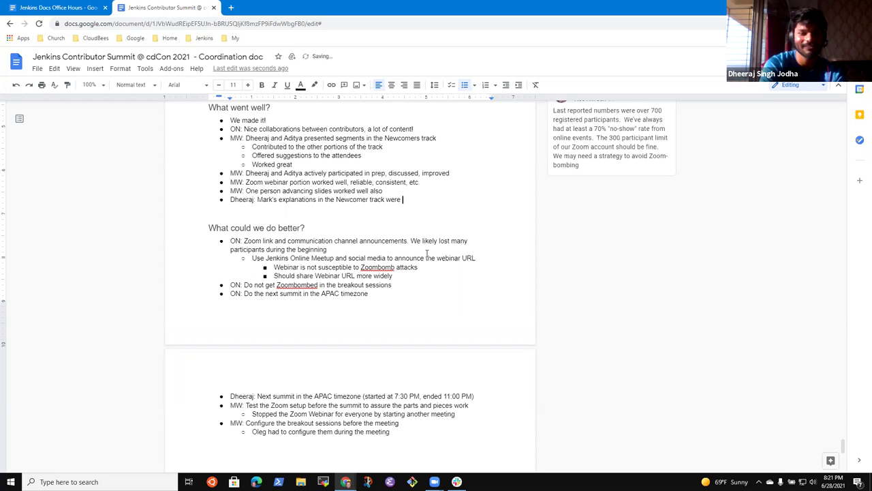
{"action": "type", "text": "nice"}
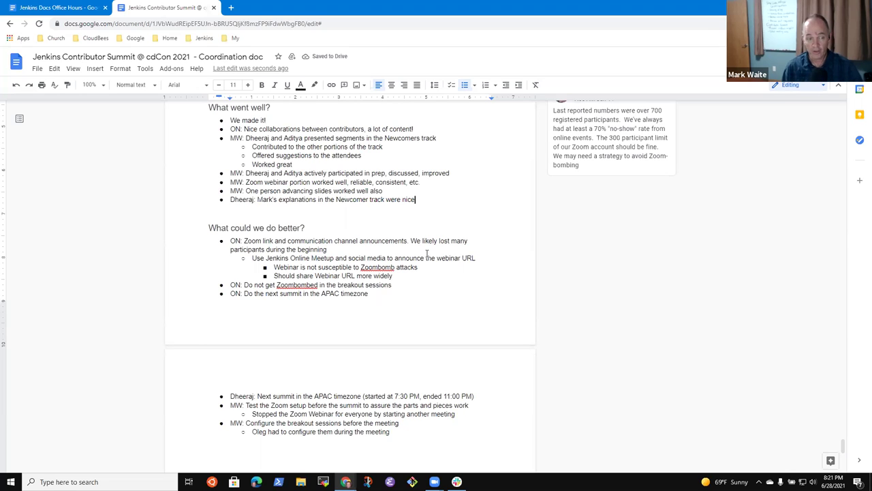
{"action": "key", "text": "Return"}
{"action": "key", "text": "Tab"}
Add sub-points '3 presenters' and 'From 6 attendees at the start to 3 attendees by the end'
{"action": "type", "text": "Ver"}
{"action": "key", "text": "BackSpace"}
{"action": "key", "text": "BackSpace"}
{"action": "key", "text": "BackSpace"}
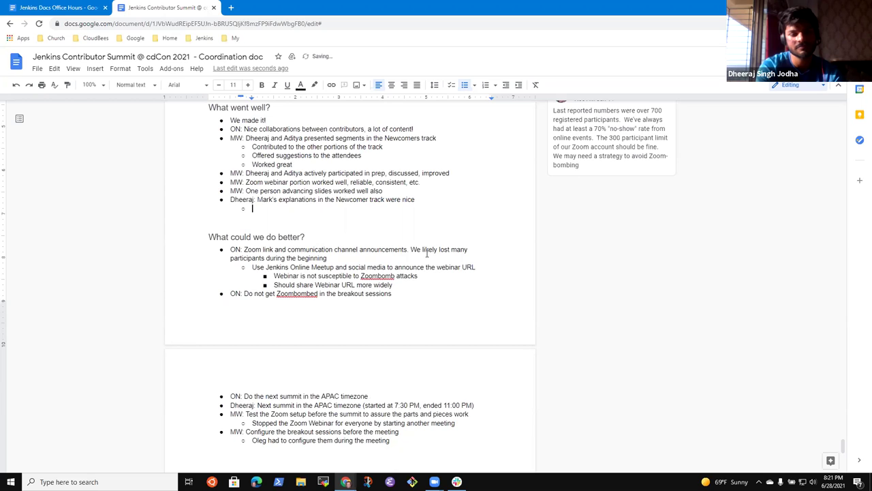
{"action": "type", "text": "From"}
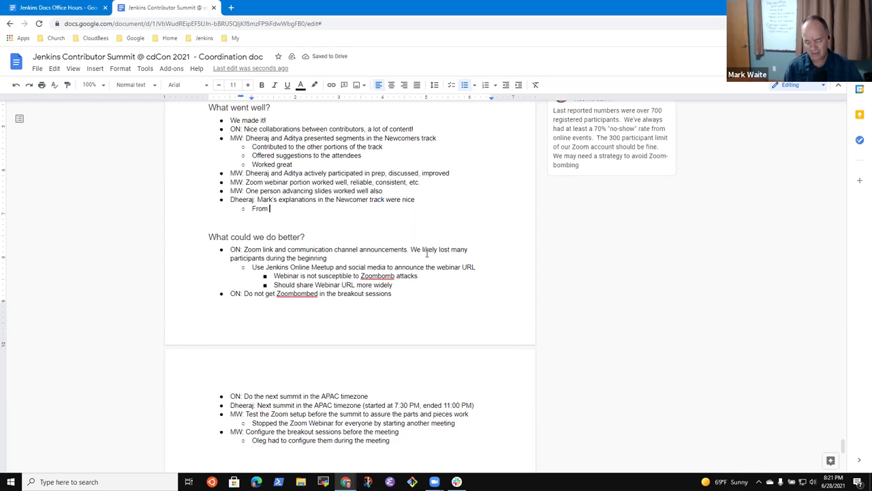
{"action": "type", "text": "6"}
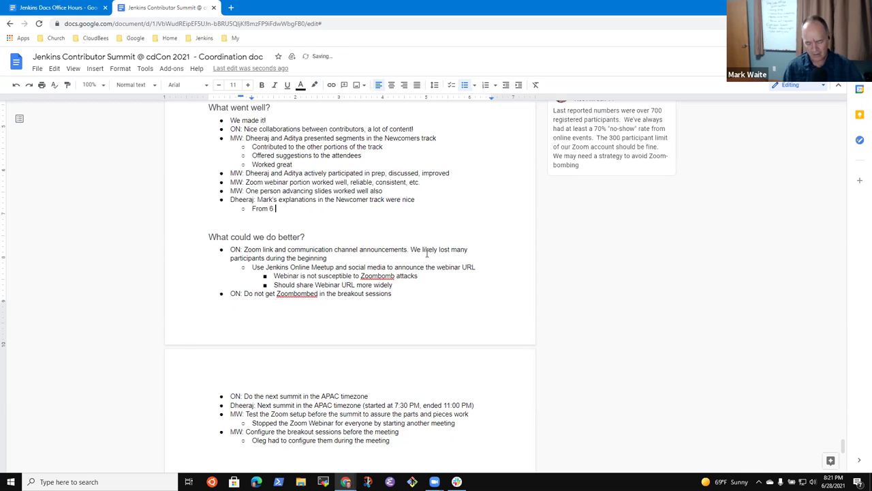
{"action": "type", "text": " attendees "}
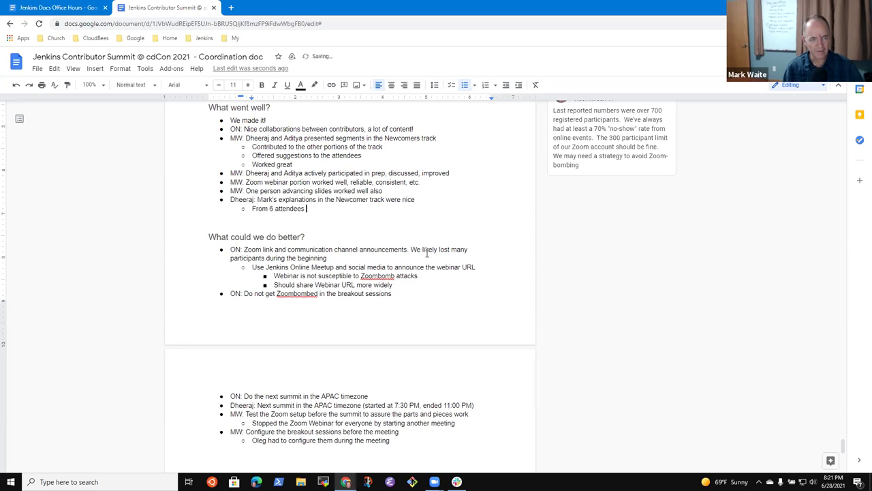
{"action": "type", "text": "at th"}
{"action": "key", "text": "BackSpace"}
{"action": "key", "text": "BackSpace"}
{"action": "key", "text": "BackSpace"}
{"action": "key", "text": "BackSpace"}
{"action": "key", "text": "BackSpace"}
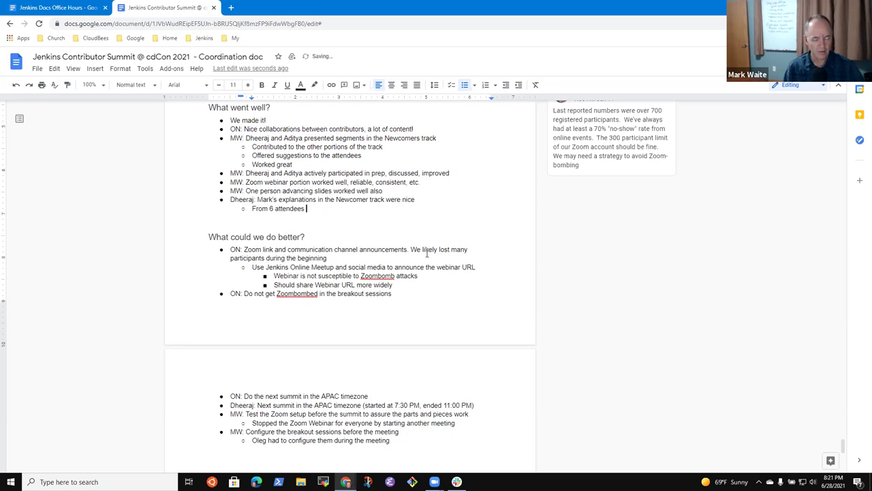
{"action": "type", "text": "at"}
{"action": "key", "text": "BackSpace"}
{"action": "key", "text": "BackSpace"}
{"action": "type", "text": "at"}
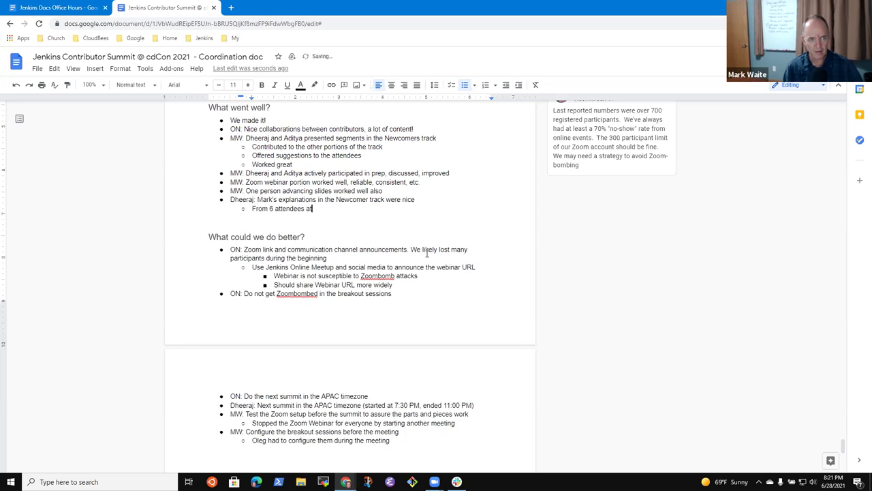
{"action": "type", "text": " the start"}
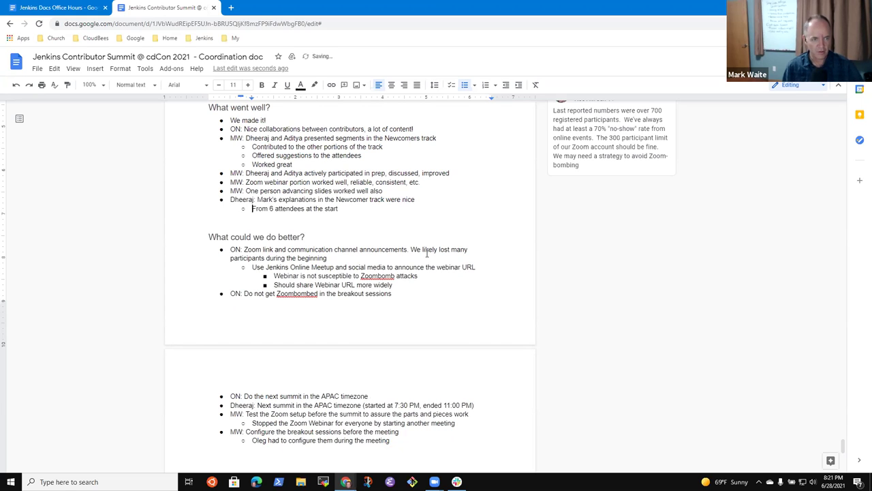
{"action": "key", "text": "Home"}
{"action": "key", "text": "Return"}
{"action": "key", "text": "Up"}
{"action": "type", "text": "3 presen"}
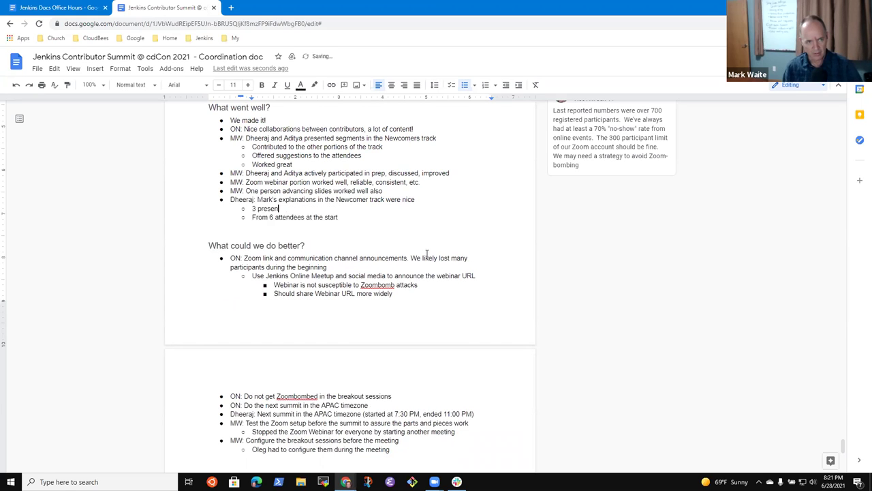
{"action": "type", "text": "ter"}
{"action": "type", "text": "s"}
{"action": "key", "text": "Down"}
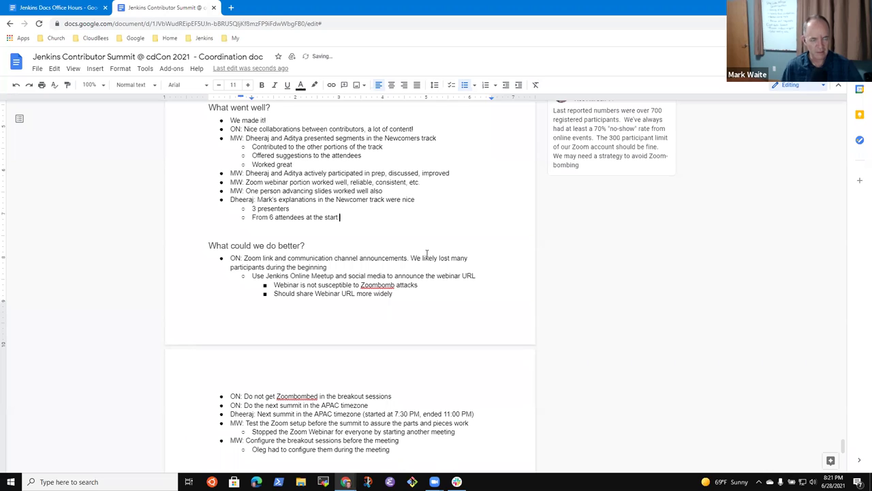
{"action": "type", "text": "to 3 at"}
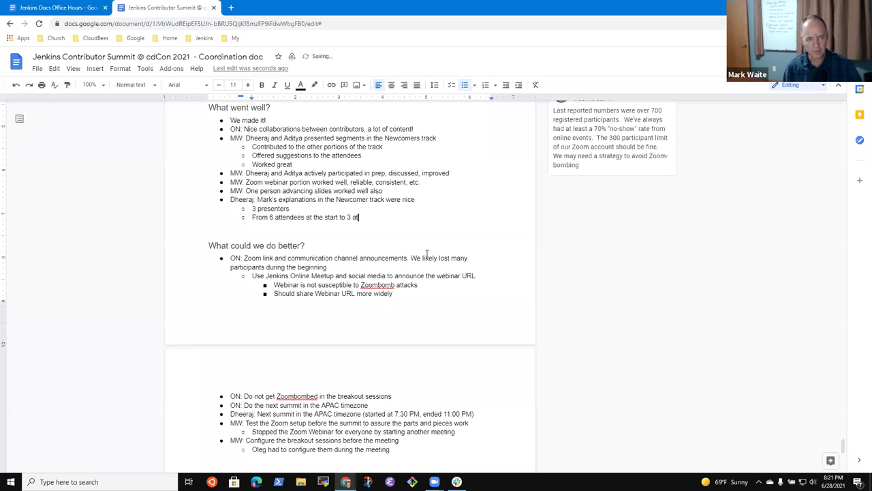
{"action": "type", "text": "tendees by the end"}
Nest 'GSoC students dropped to attend other tracks' under the attendance line
{"action": "key", "text": "Return"}
{"action": "key", "text": "Tab"}
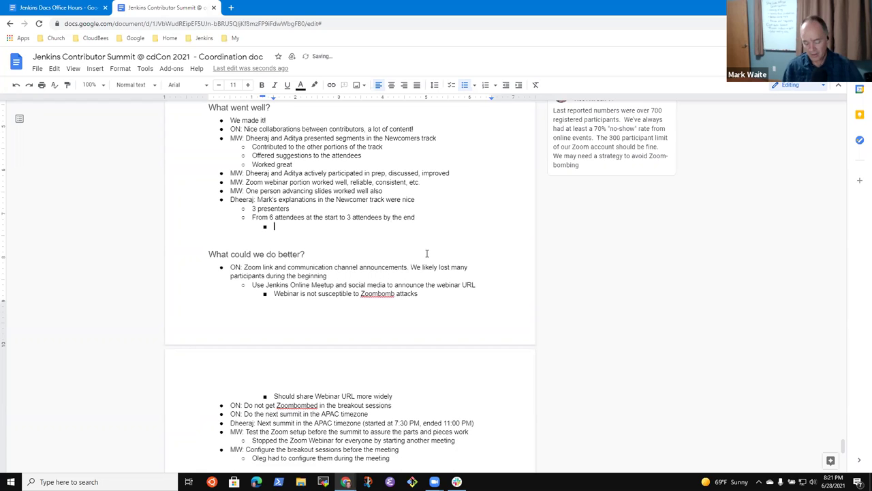
{"action": "type", "text": "Students in l"}
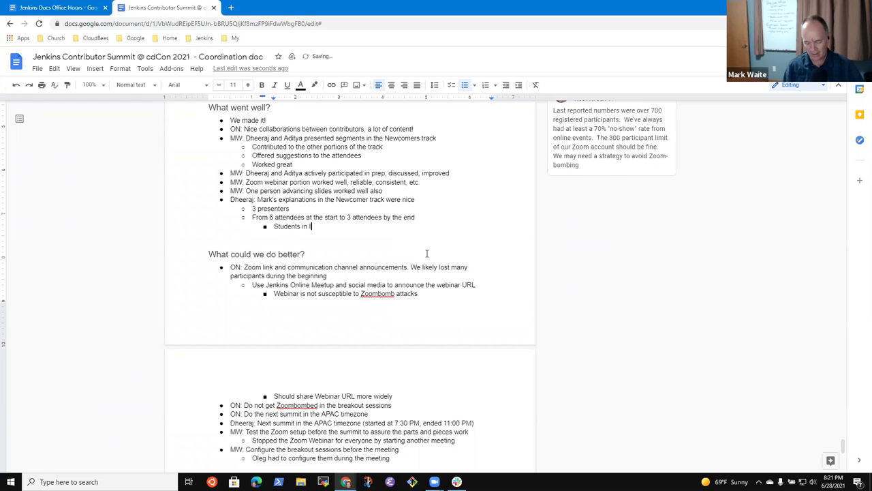
{"action": "type", "text": "ndia dropped"}
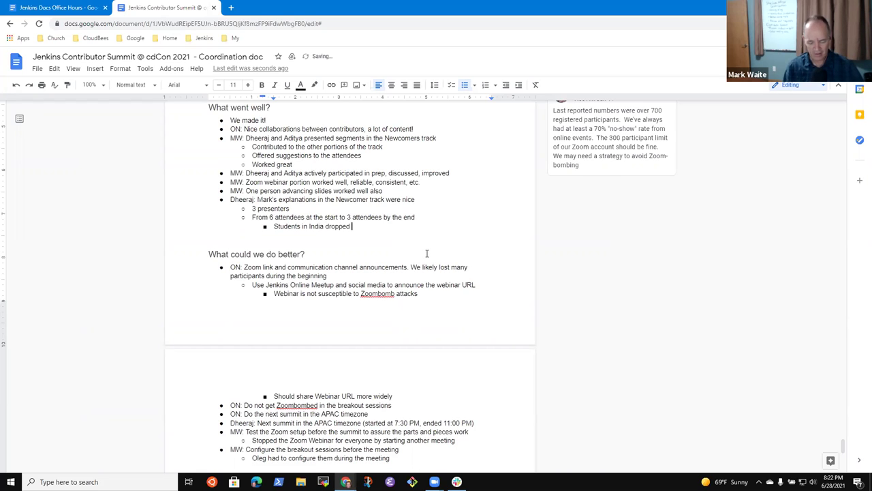
{"action": "type", "text": " to attend other tracks"}
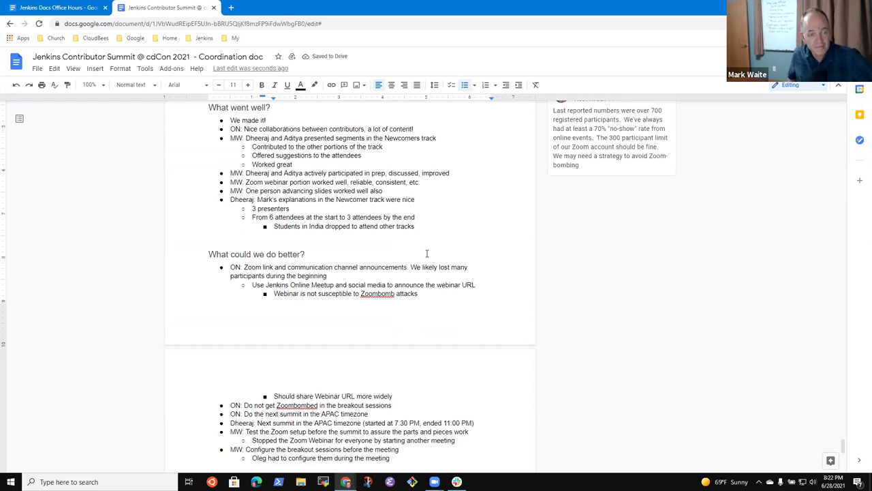
{"action": "key", "text": "Home"}
{"action": "type", "text": "GSoC"}
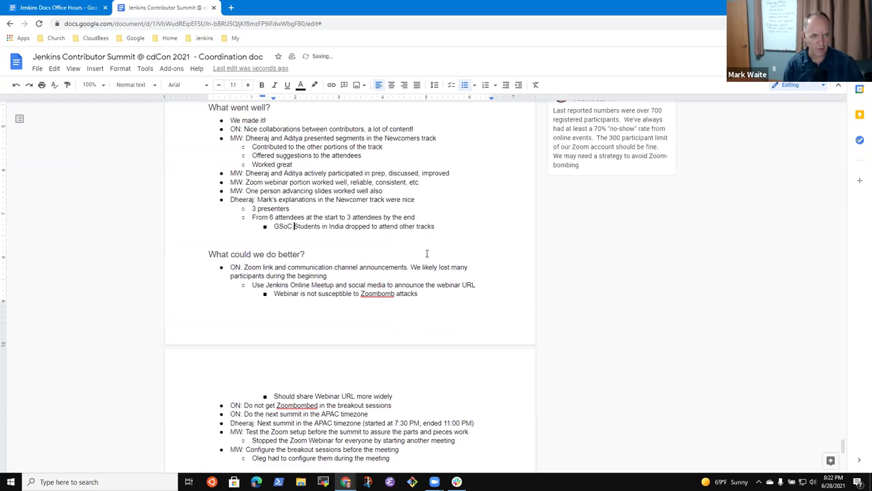
{"action": "key", "text": "Delete"}
{"action": "type", "text": "s"}
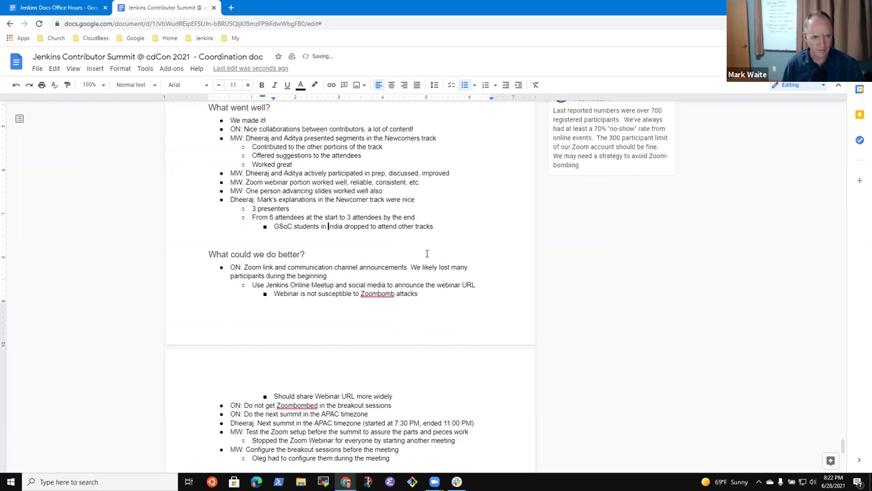
{"action": "key", "text": "ctrl+shift+Right"}
{"action": "key", "text": "ctrl+shift+Right"}
{"action": "key", "text": "Delete"}
{"action": "key", "text": "End"}
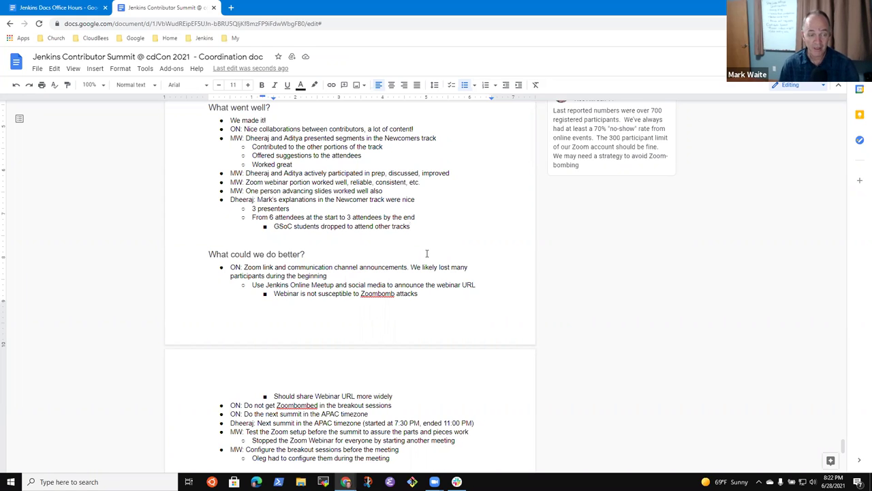
Add the sub-point 'Wide range of experience and deployments for 3 people'
{"action": "key", "text": "Return"}
{"action": "key", "text": "shift+Tab"}
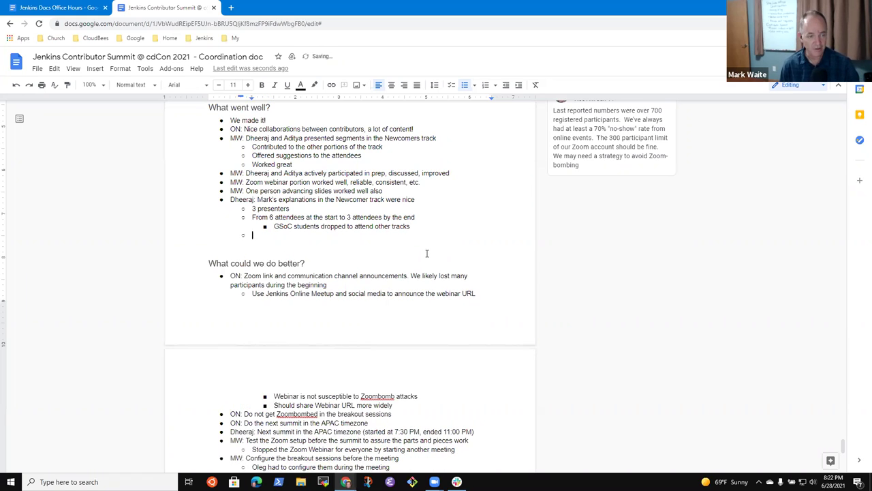
{"action": "type", "text": "Wide range of "}
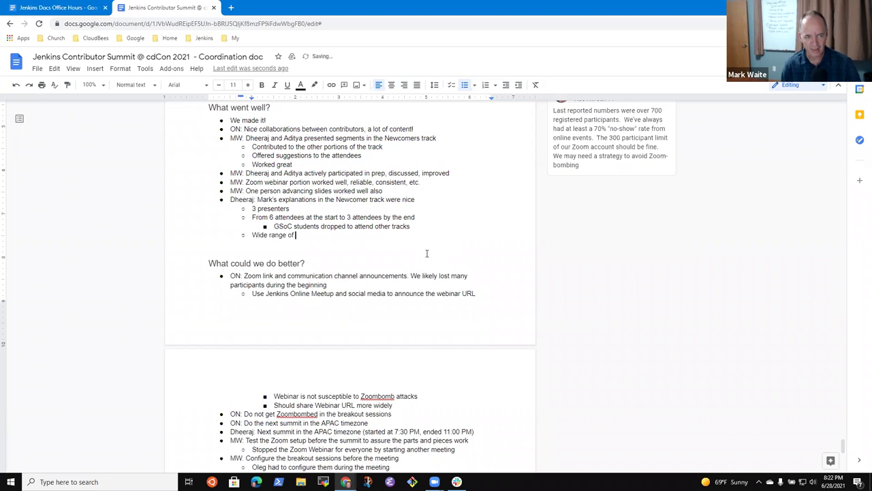
{"action": "type", "text": "experience "}
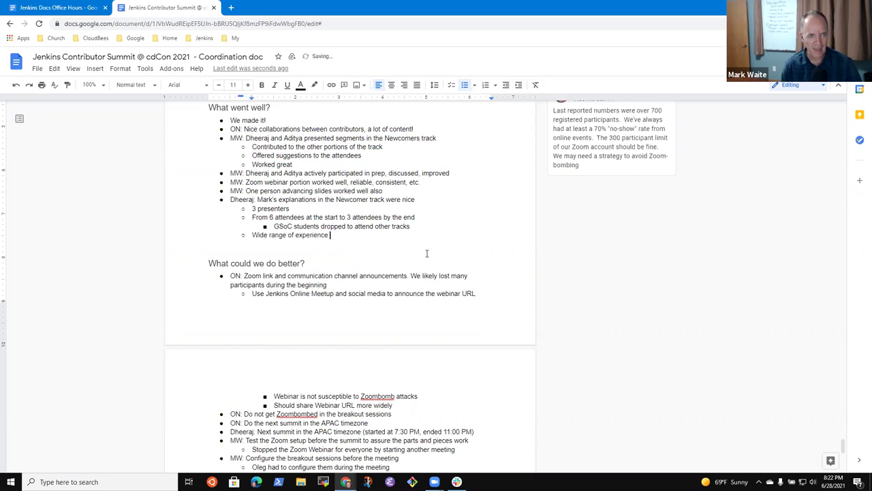
{"action": "type", "text": "and "}
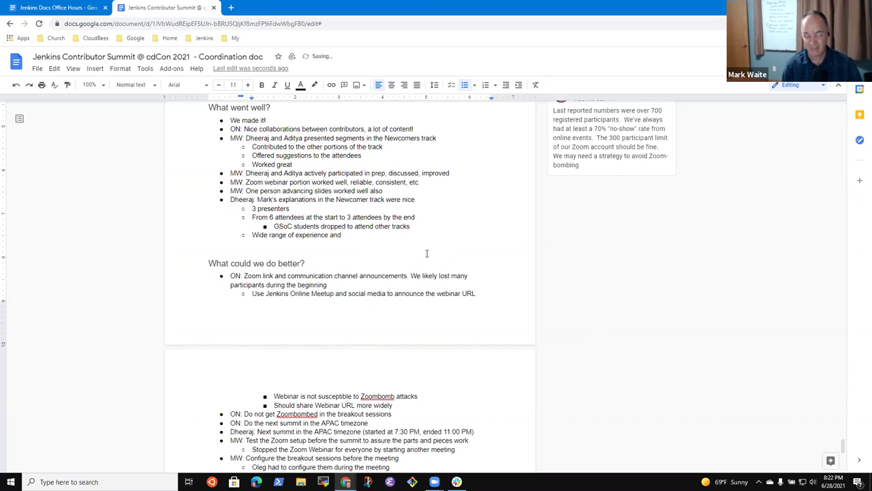
{"action": "type", "text": "deployme"}
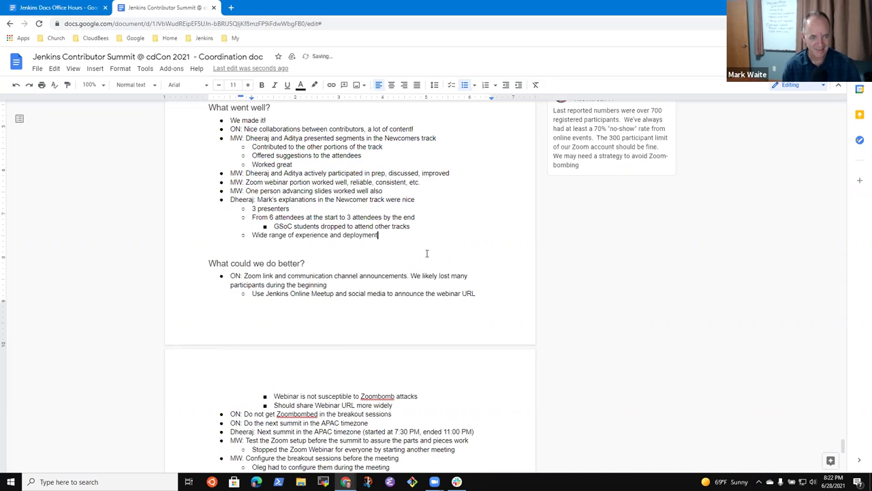
{"action": "type", "text": "ts for t"}
{"action": "key", "text": "BackSpace"}
{"action": "type", "text": "3 people"}
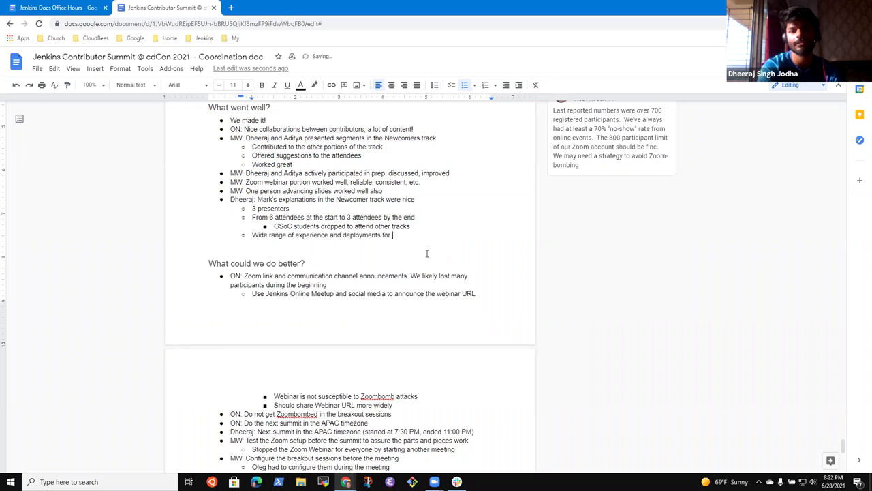
List three attendees: a fully automated Kubernetes user, an ancient-plugin maintainer on older environments, one in between
{"action": "key", "text": "Return"}
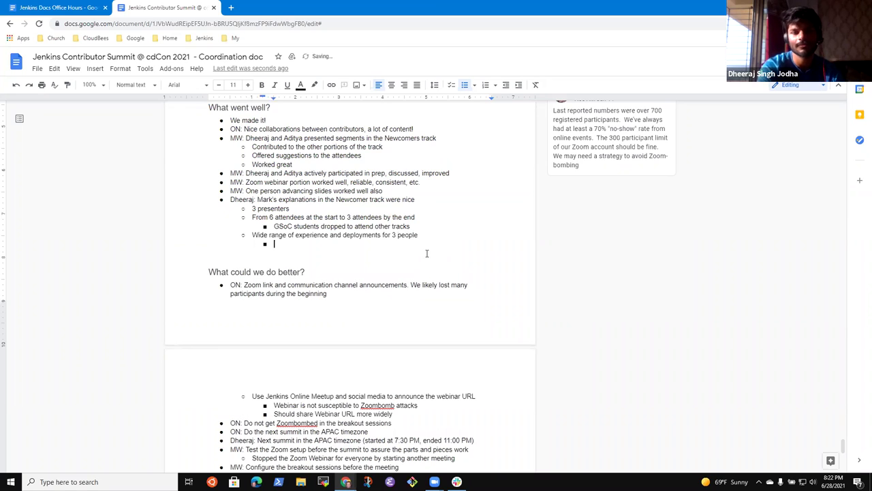
{"action": "type", "text": "One kuber"}
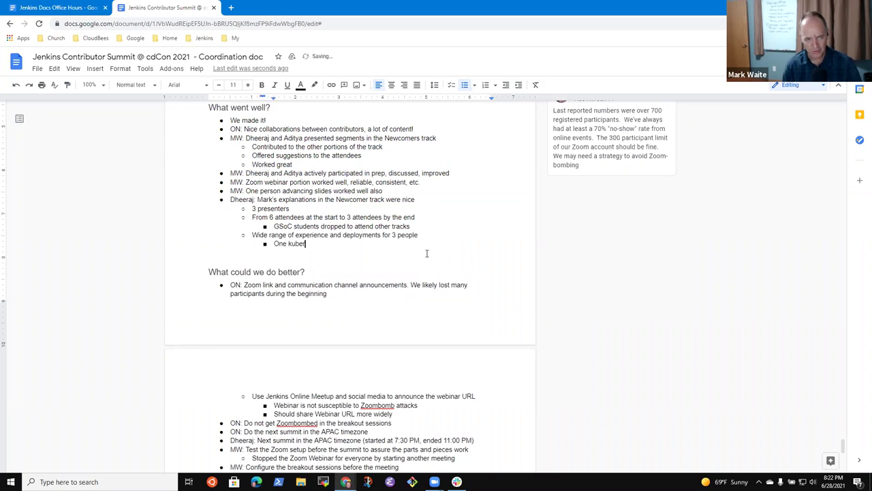
{"action": "type", "text": "netes us"}
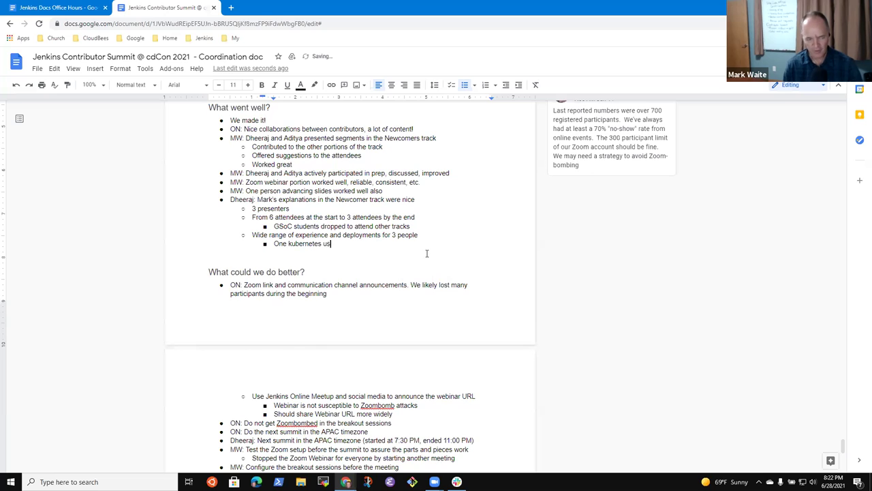
{"action": "type", "text": "er, fully au"}
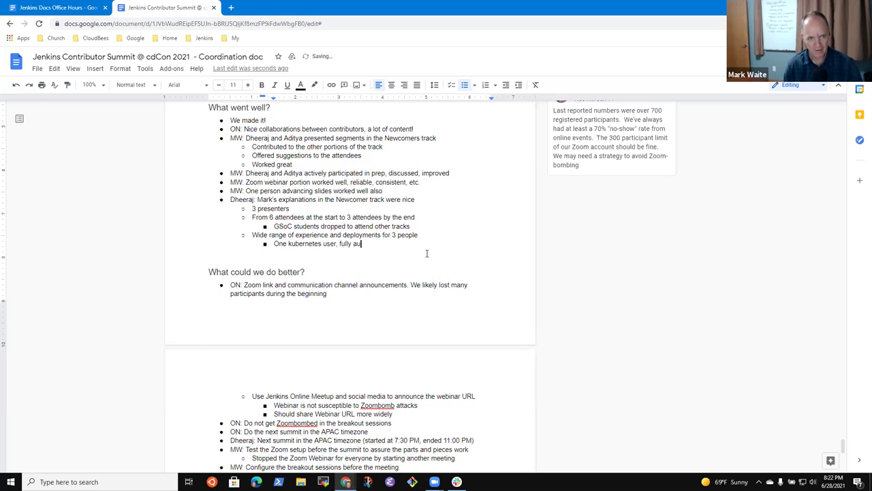
{"action": "type", "text": "tomated"}
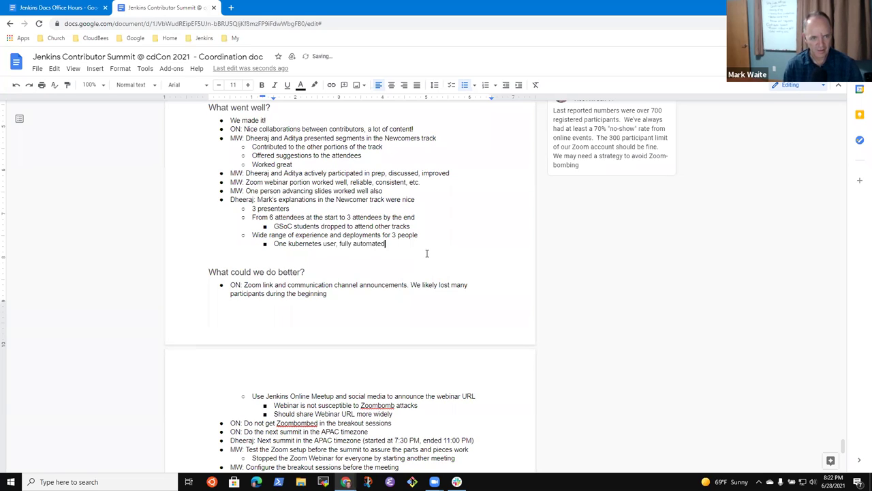
{"action": "key", "text": "Return"}
{"action": "type", "text": "One maitn"}
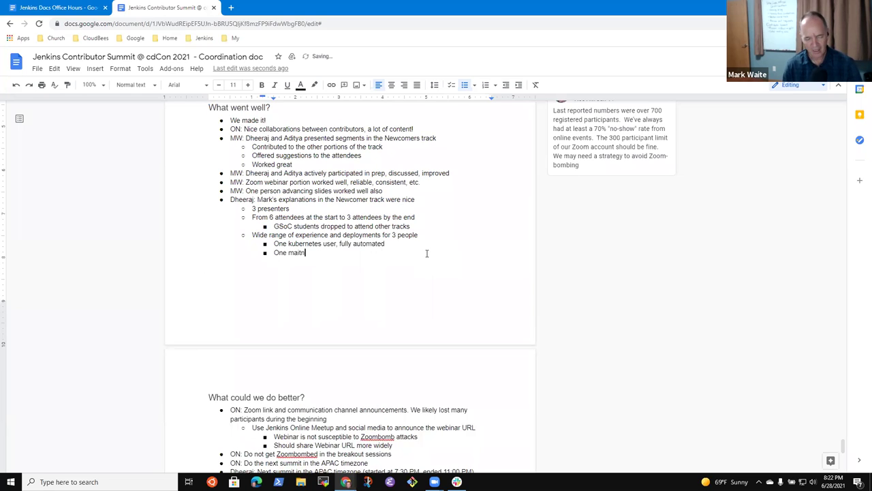
{"action": "type", "text": "ainer of an"}
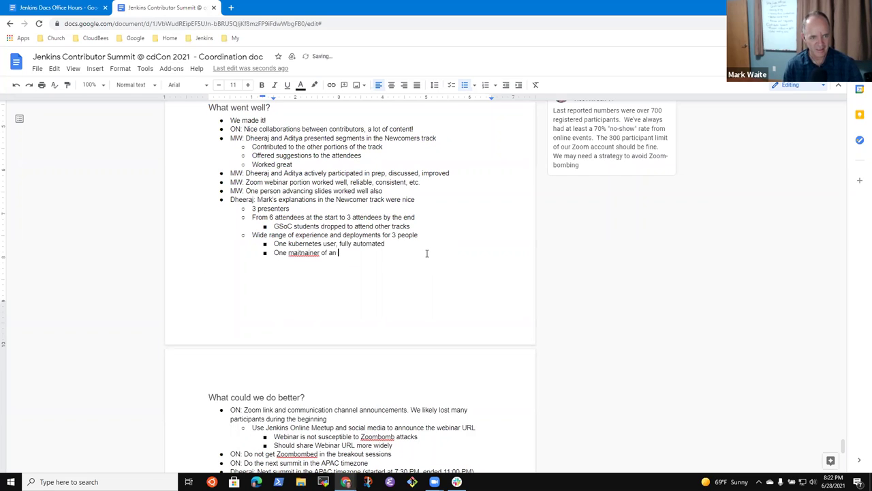
{"action": "key", "text": "BackSpace"}
{"action": "key", "text": "BackSpace"}
{"action": "key", "text": "BackSpace"}
{"action": "key", "text": "BackSpace"}
{"action": "key", "text": "BackSpace"}
{"action": "key", "text": "BackSpace"}
{"action": "key", "text": "BackSpace"}
{"action": "key", "text": "BackSpace"}
{"action": "key", "text": "BackSpace"}
{"action": "key", "text": "BackSpace"}
{"action": "key", "text": "BackSpace"}
{"action": "key", "text": "BackSpace"}
{"action": "key", "text": "BackSpace"}
{"action": "key", "text": "BackSpace"}
{"action": "key", "text": "BackSpace"}
{"action": "type", "text": "mainta"}
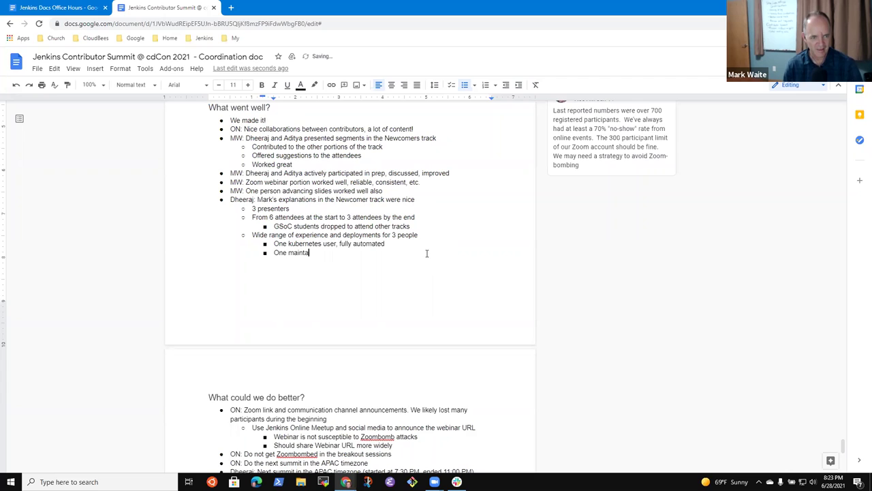
{"action": "type", "text": "iner of an anci"}
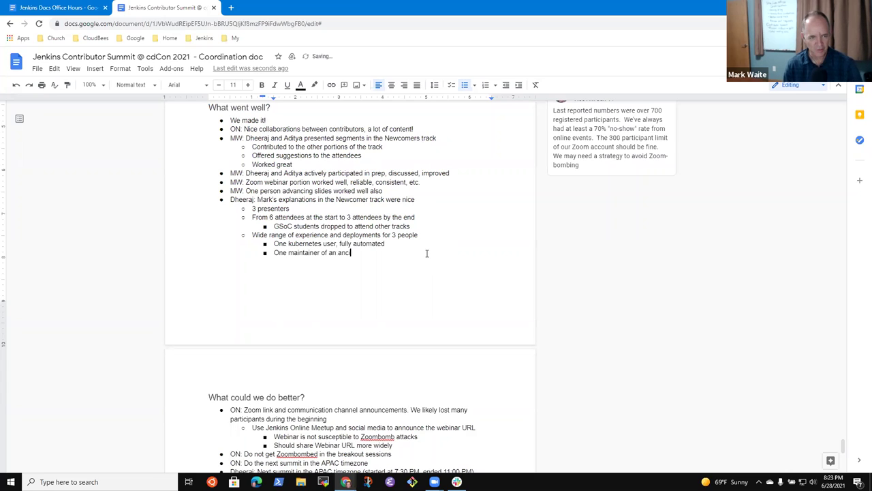
{"action": "type", "text": "ent plugin on older envi"}
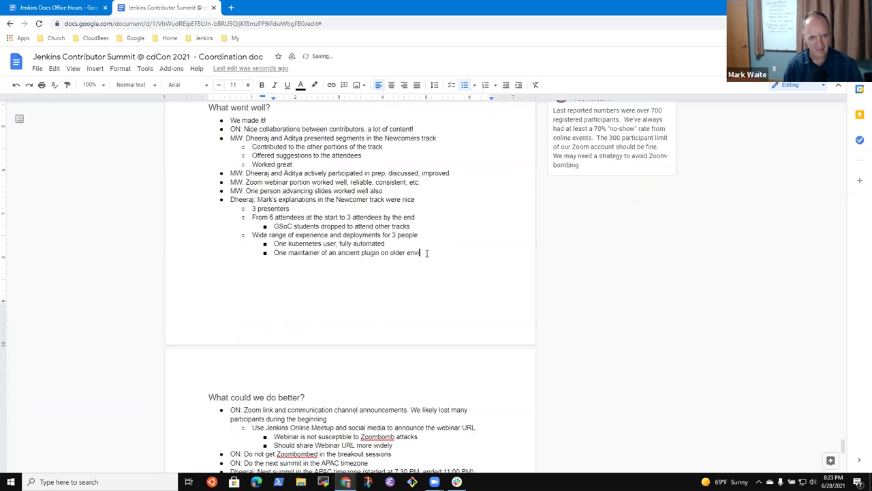
{"action": "type", "text": "ronments"}
{"action": "key", "text": "Return"}
{"action": "type", "text": "One between the two"}
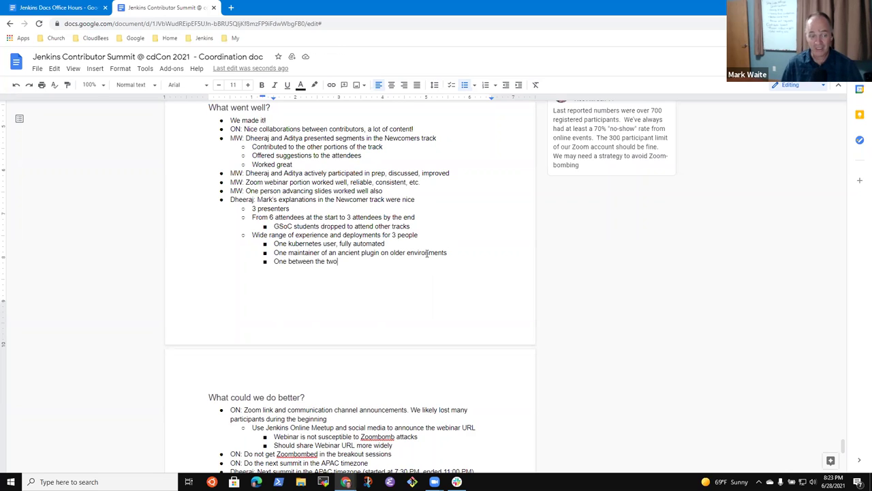
Add the points 'Plugin installation manager' and 'Managing installs with JCasC'
{"action": "key", "text": "Return"}
{"action": "type", "text": "Plugin inst"}
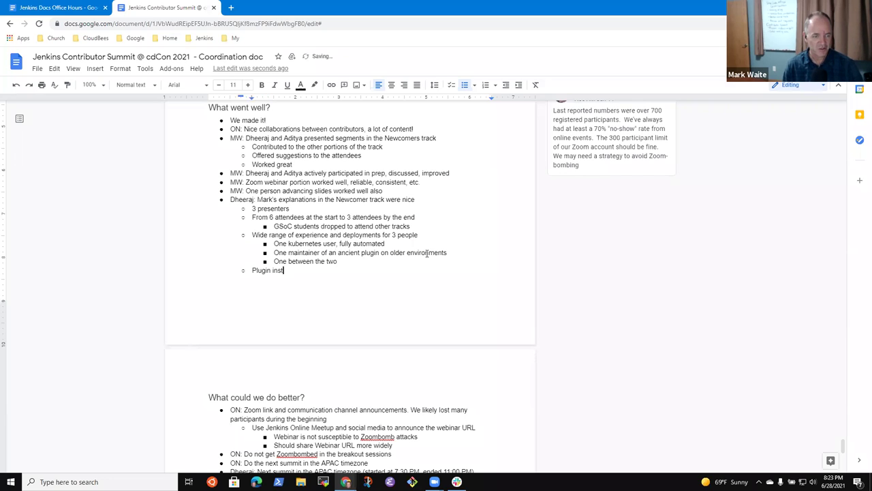
{"action": "type", "text": "allation manager"}
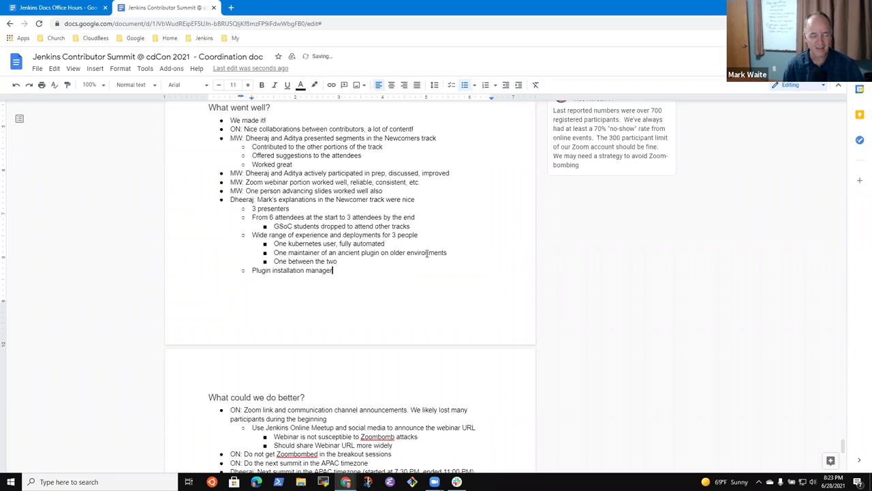
{"action": "key", "text": "Return"}
{"action": "type", "text": "Managinghsd"}
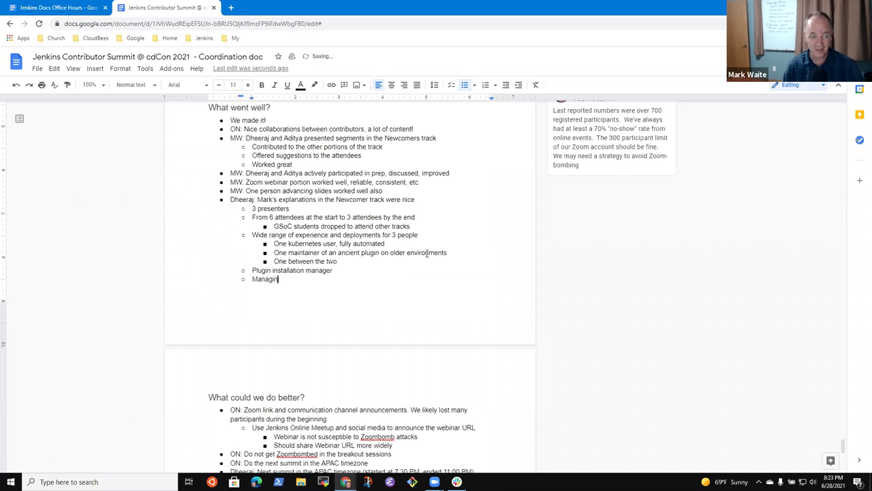
{"action": "key", "text": "BackSpace"}
{"action": "key", "text": "BackSpace"}
{"action": "key", "text": "BackSpace"}
{"action": "key", "text": "BackSpace"}
{"action": "type", "text": "installs with "}
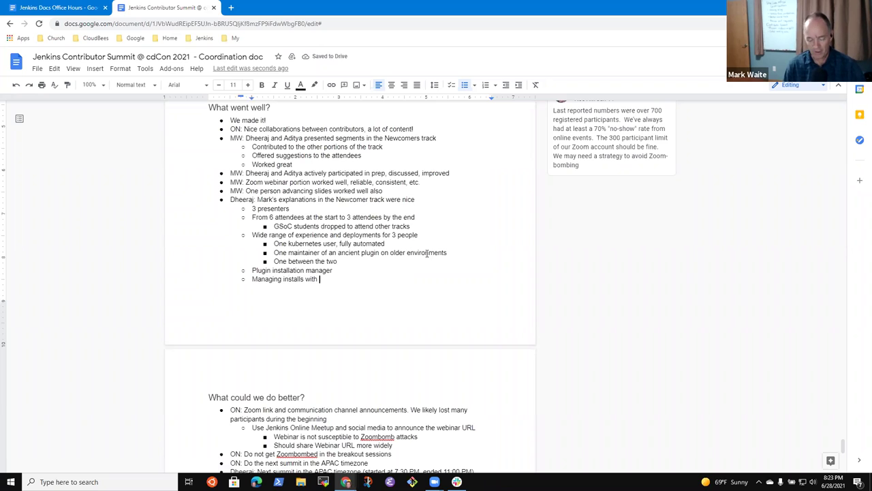
{"action": "type", "text": "JCasC"}
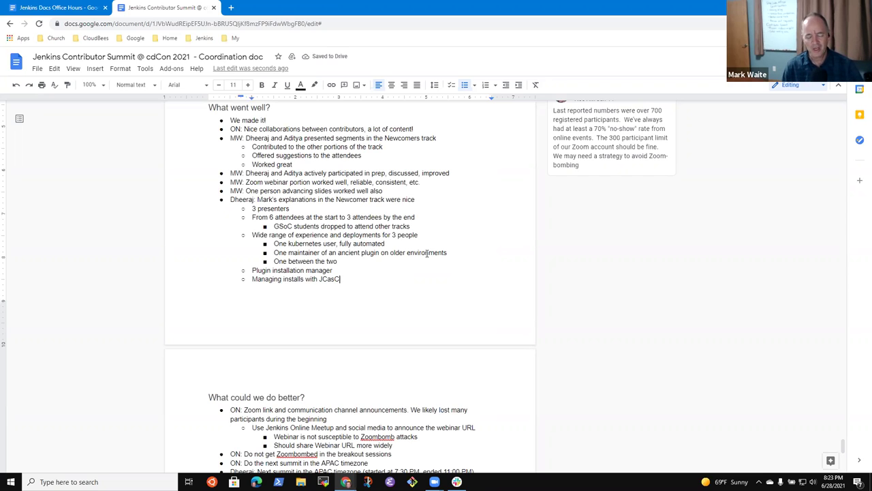
Nest a note under 'Managing installs with JCasC' that a participant shared his experiences creating a JCasC blog
{"action": "key", "text": "Return"}
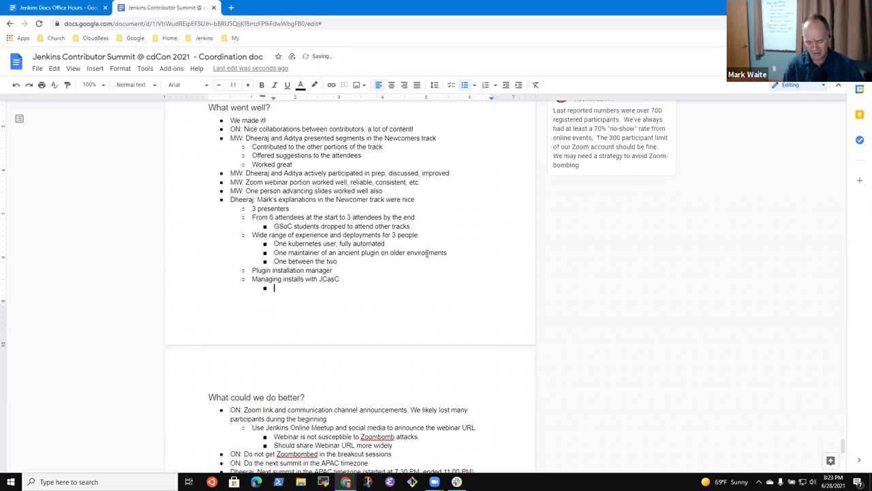
{"action": "key", "text": "Tab"}
{"action": "type", "text": "Dheeraj shared"}
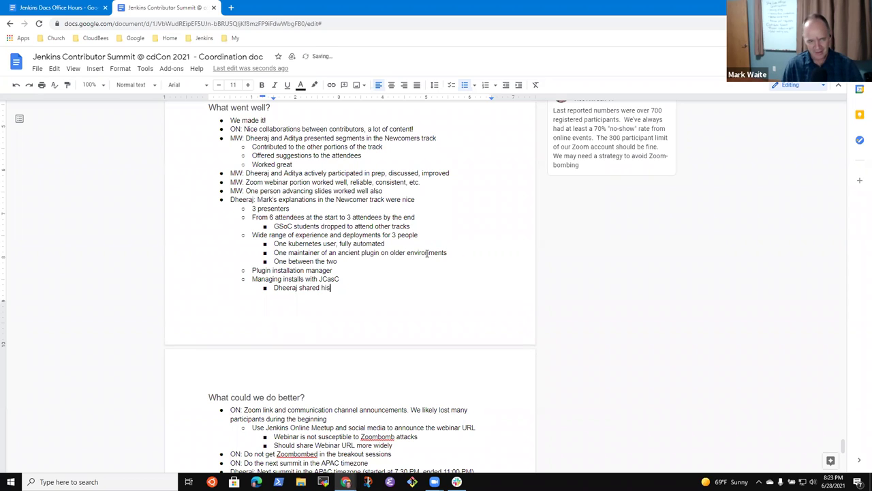
{"action": "type", "text": "his experiences "}
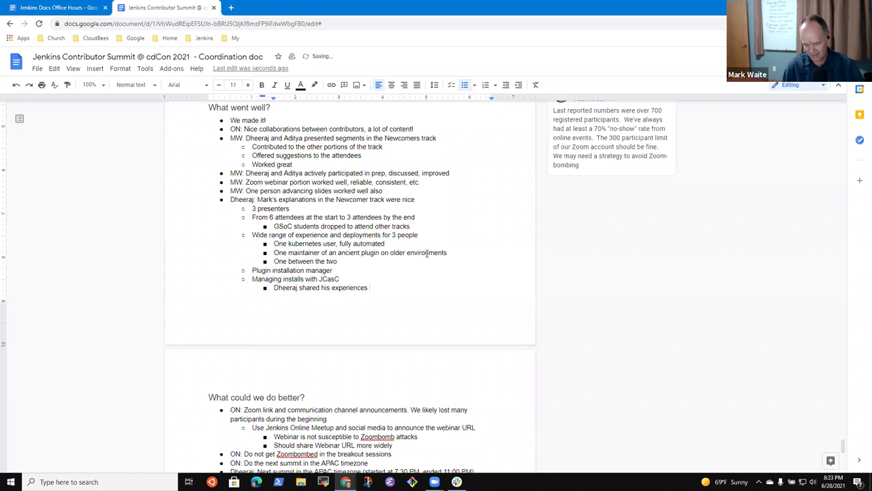
{"action": "type", "text": "creating a J"}
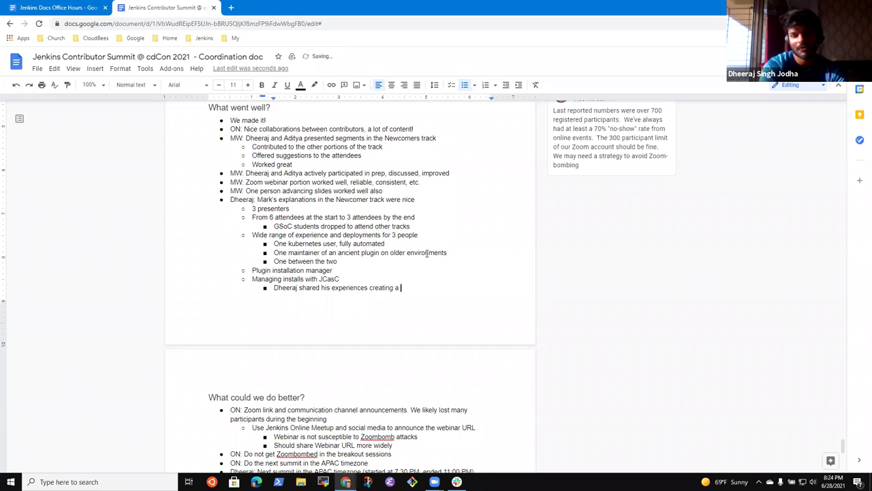
{"action": "type", "text": "CasC "}
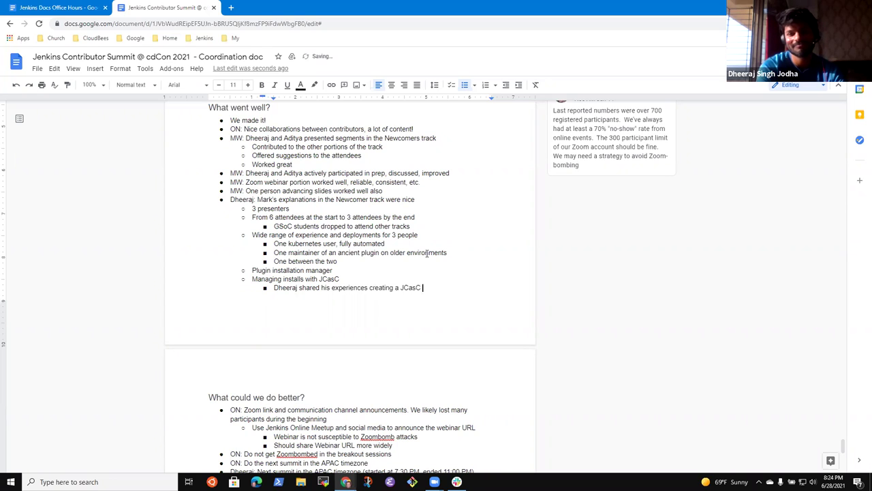
{"action": "type", "text": "blog"}
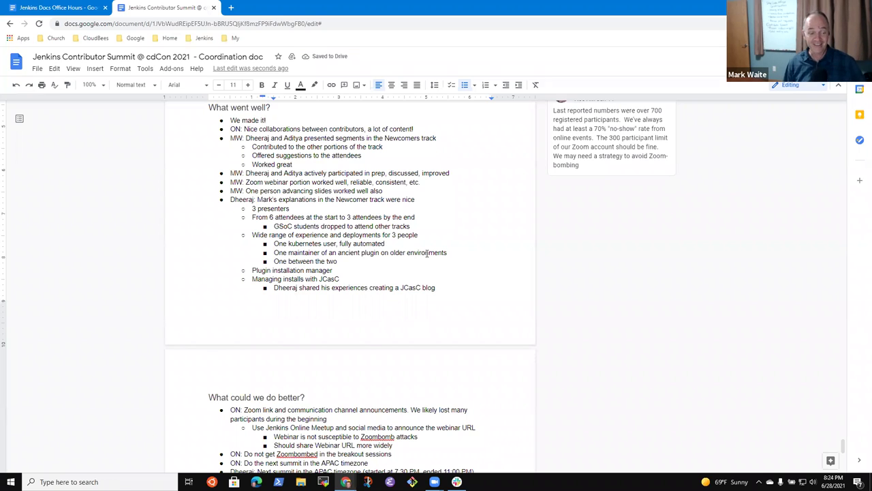
{"action": "key", "text": "Down"}
{"action": "key", "text": "Down"}
{"action": "key", "text": "Down"}
{"action": "key", "text": "Down"}
{"action": "key", "text": "Down"}
{"action": "key", "text": "Down"}
{"action": "key", "text": "Down"}
{"action": "key", "text": "Down"}
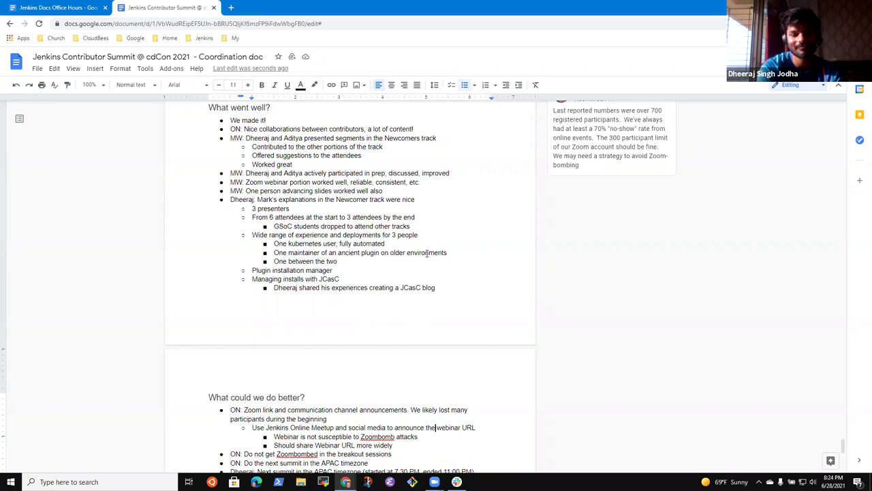
{"action": "key", "text": "Left"}
{"action": "key", "text": "Down"}
{"action": "key", "text": "Down"}
{"action": "key", "text": "Down"}
{"action": "key", "text": "Down"}
{"action": "key", "text": "Down"}
{"action": "key", "text": "Down"}
{"action": "key", "text": "Down"}
{"action": "key", "text": "Down"}
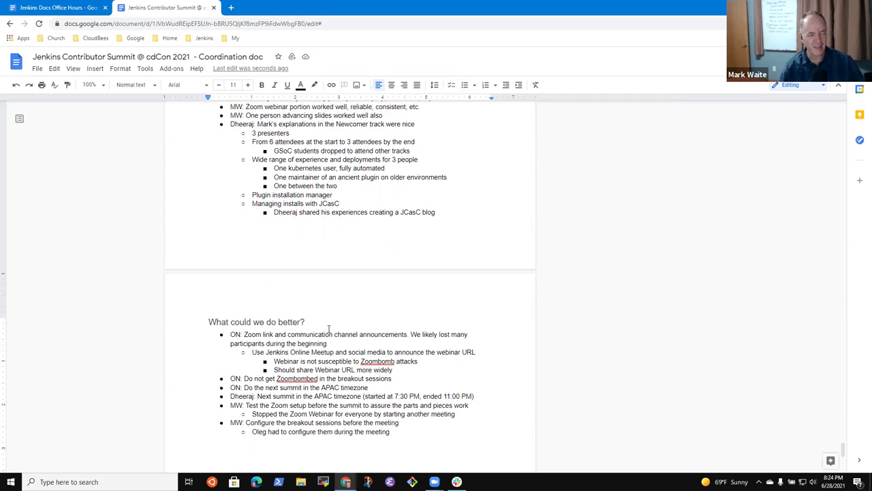
{"action": "left_click", "coordinate": [343, 221]}
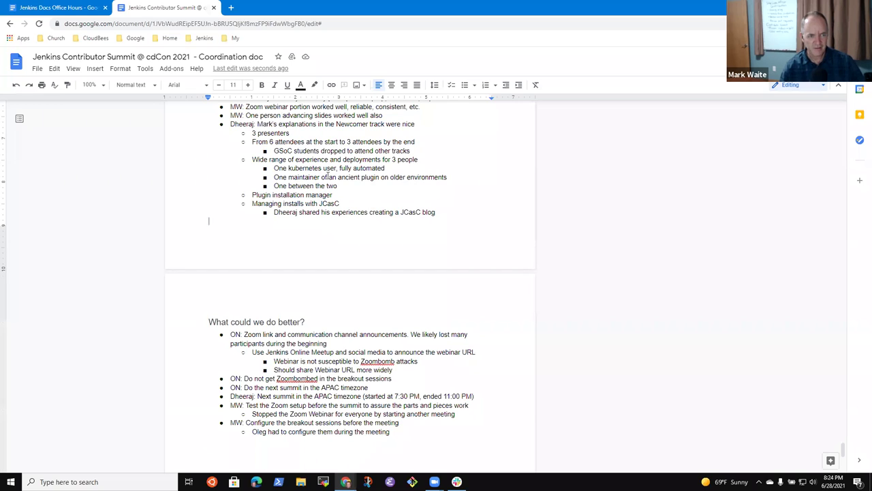
{"action": "scroll", "coordinate": [347, 215], "scroll_direction": "up", "scroll_amount": 1}
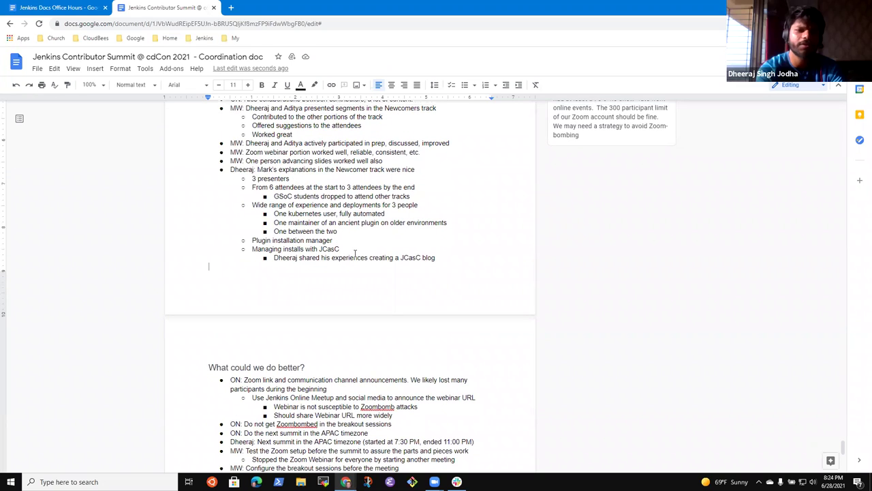
{"action": "left_click", "coordinate": [351, 250]}
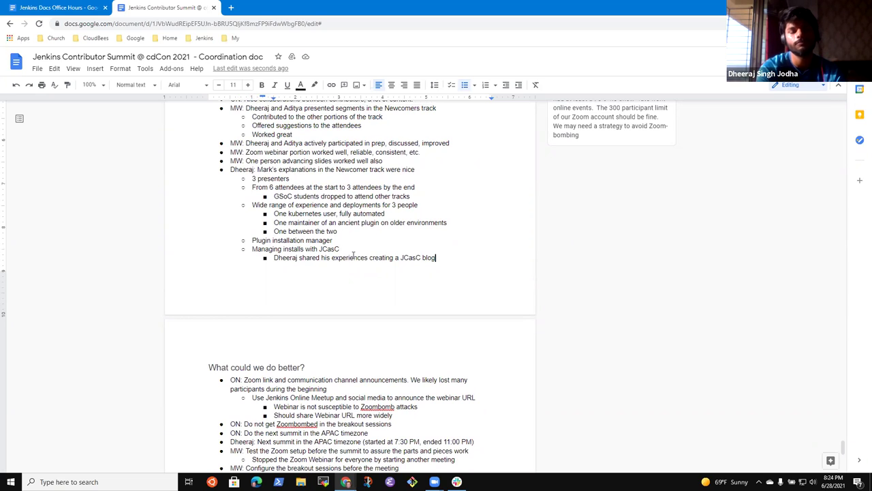
Add a participant's question 'Why don't students contribute more to Jenkins?'
{"action": "key", "text": "Return"}
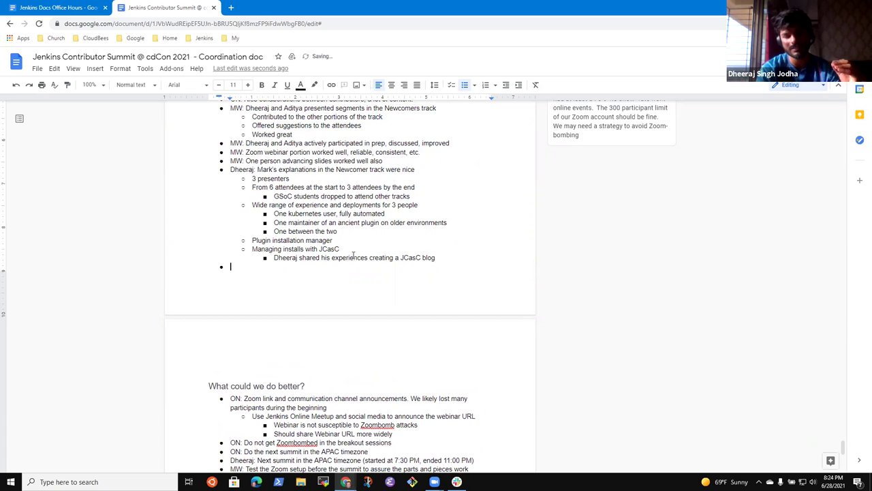
{"action": "type", "text": "Dheeraj"}
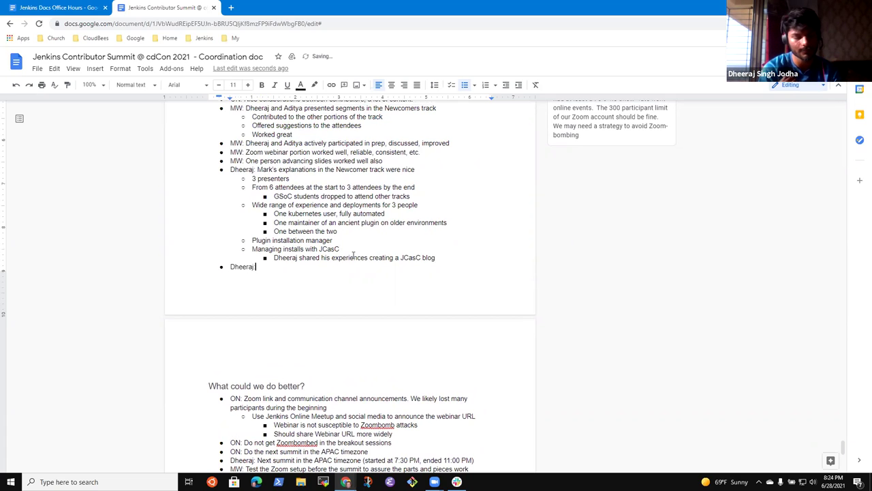
{"action": "type", "text": ": Why don't"}
{"action": "type", "text": "we have"}
{"action": "key", "text": "ctrl+BackSpace"}
{"action": "key", "text": "ctrl+BackSpace"}
{"action": "type", "text": "students contribute more to Jenkins?"}
Nest sub-questions 'Is it perceived as too complex?' and 'Is it unknown to them as a tool?'
{"action": "key", "text": "Return"}
{"action": "key", "text": "Tab"}
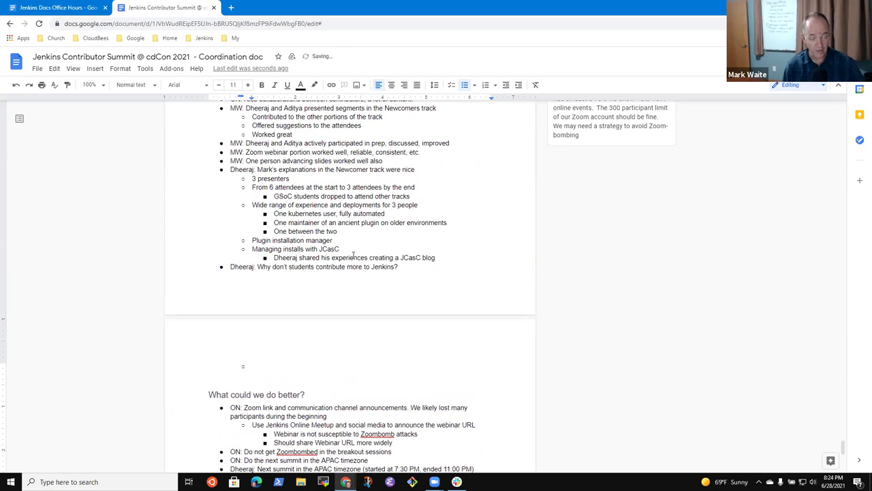
{"action": "type", "text": "Is it perceived as too complex?"}
{"action": "key", "text": "Return"}
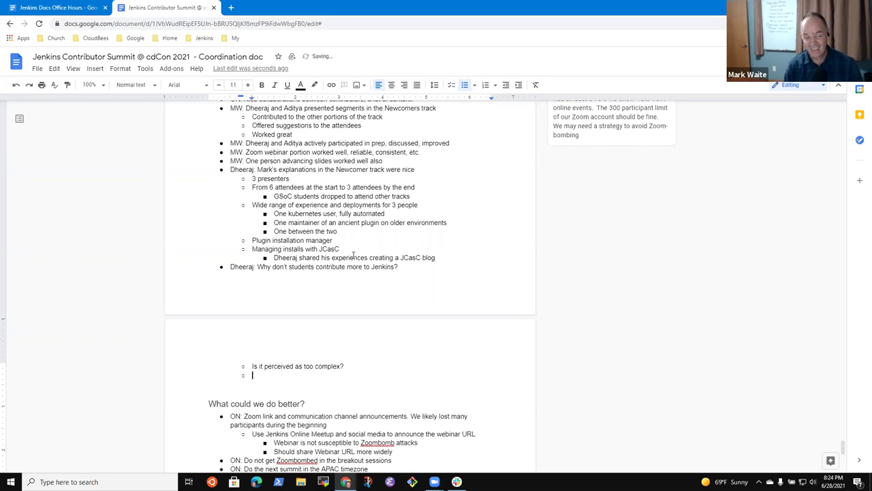
{"action": "type", "text": "Is it unknwo"}
{"action": "key", "text": "BackSpace"}
{"action": "key", "text": "BackSpace"}
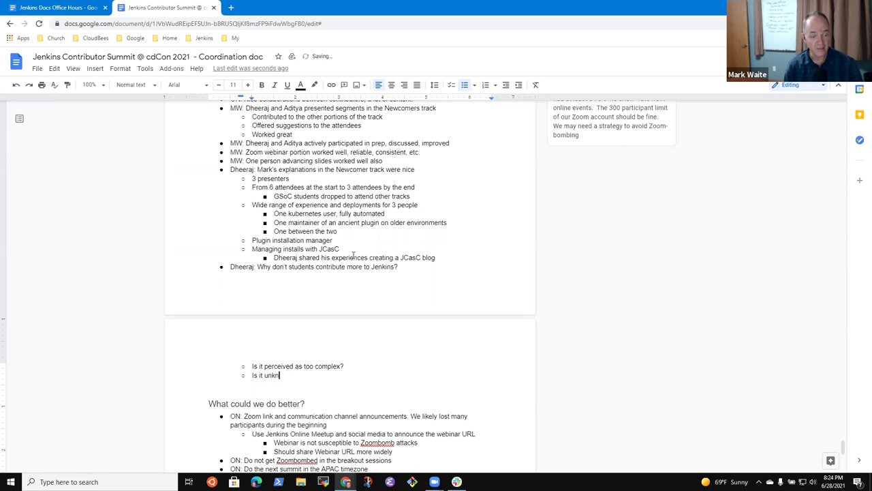
{"action": "type", "text": "own to them as "}
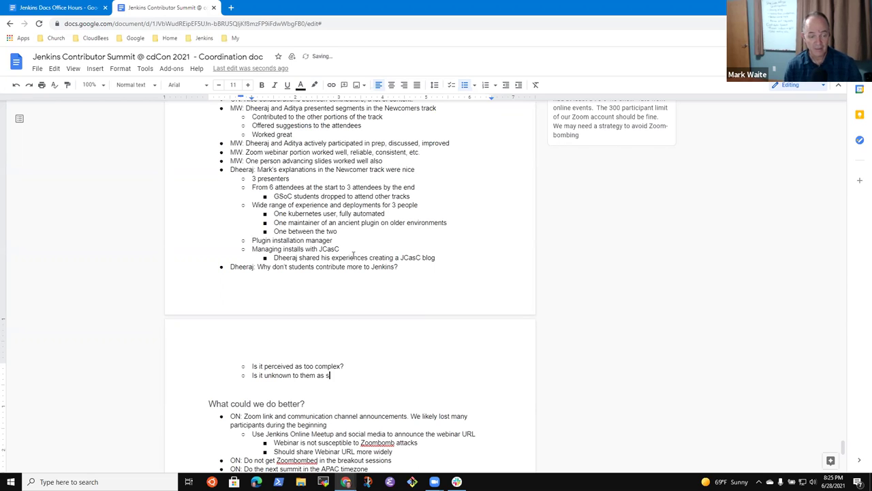
{"action": "type", "text": "a tool?"}
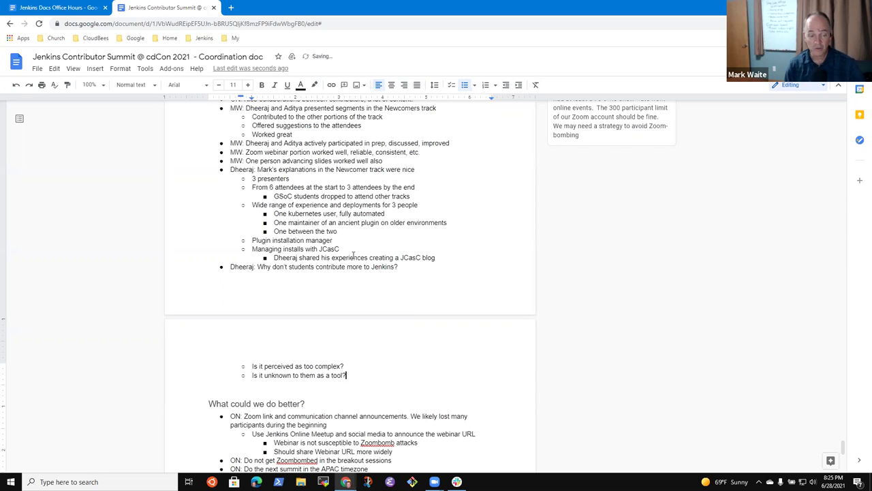
{"action": "key", "text": "shift+Home"}
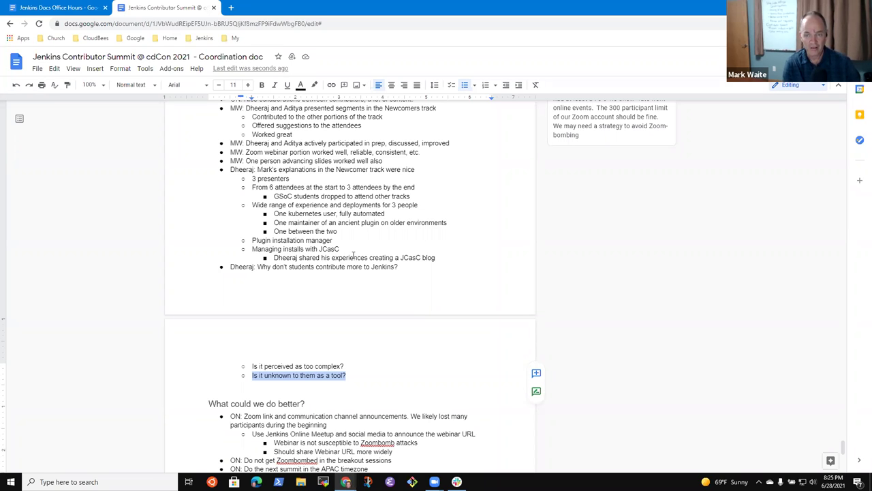
Nest 'Not mentioned in University coursework' under the unknown-tool question, fixing the 'Unviersity' misspelling
{"action": "key", "text": "Right"}
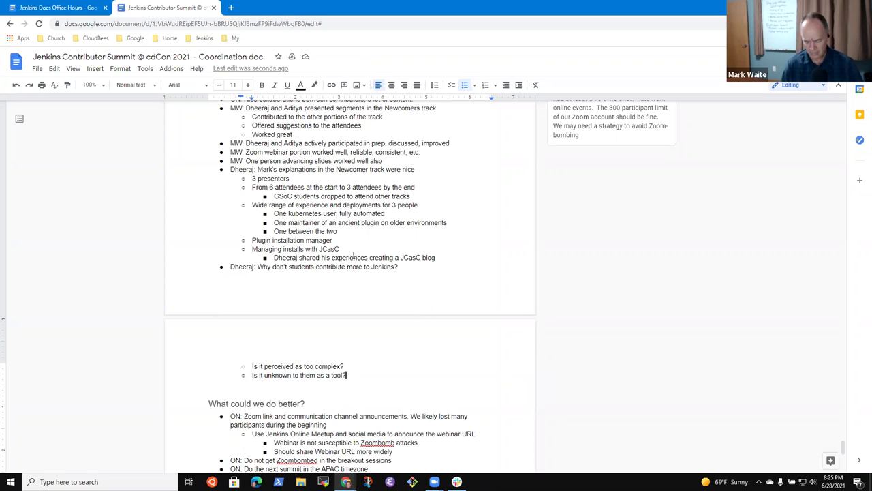
{"action": "key", "text": "Return"}
{"action": "key", "text": "Tab"}
{"action": "type", "text": "Not mentioned in Unviersity"}
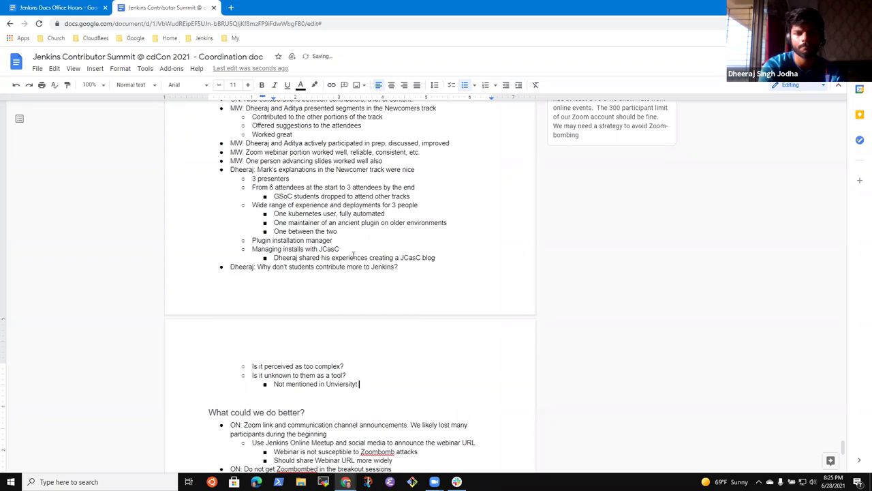
{"action": "type", "text": " cours"}
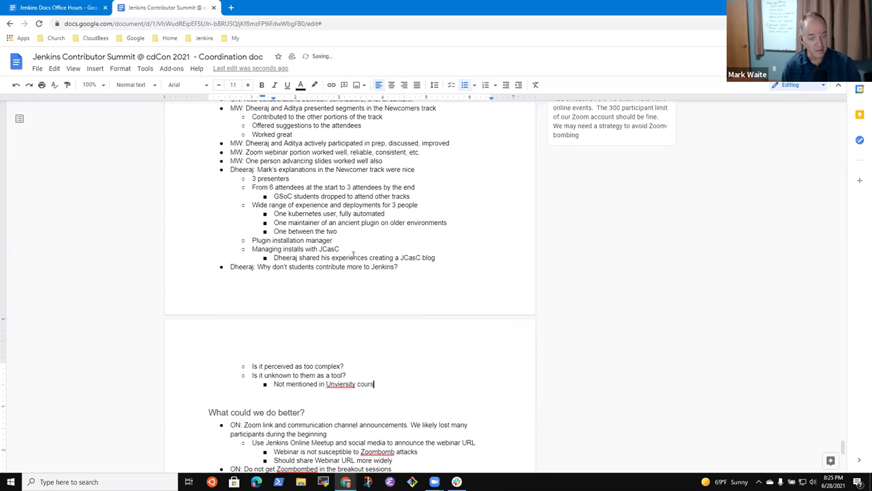
{"action": "type", "text": "ework"}
{"action": "key", "text": "ctrl+Left"}
{"action": "key", "text": "ctrl+Left"}
{"action": "key", "text": "ctrl+Left"}
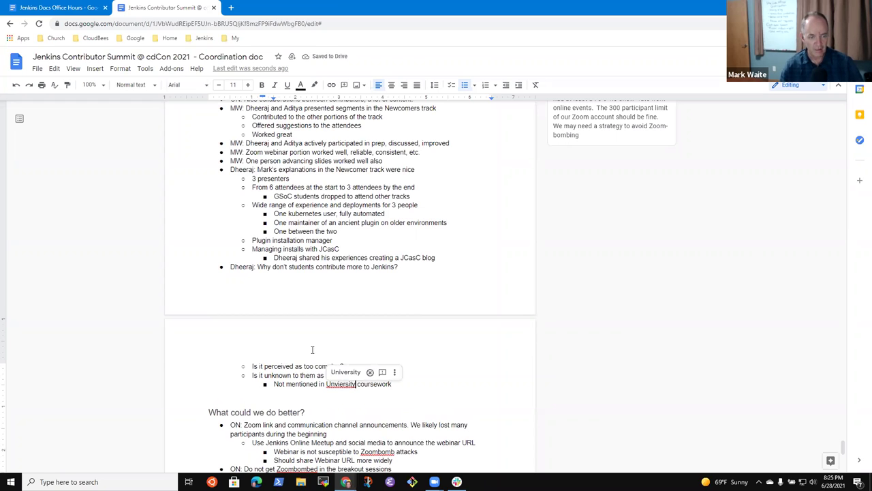
{"action": "left_click", "coordinate": [344, 372]}
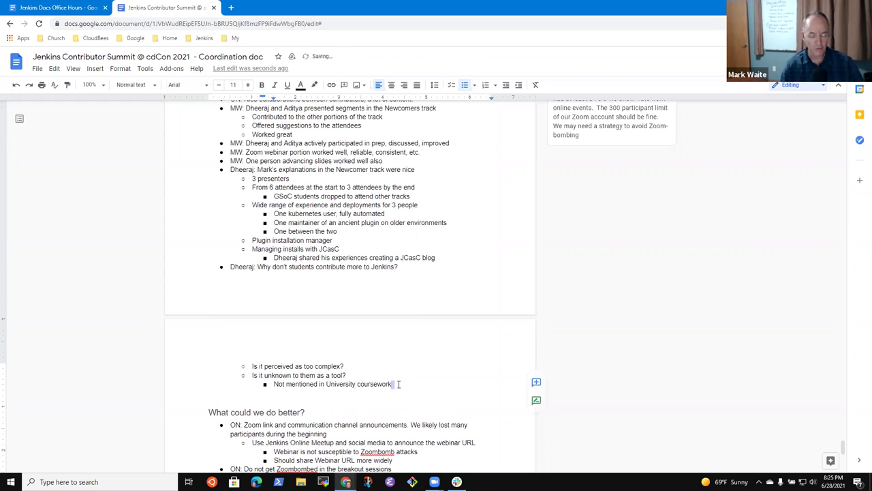
{"action": "left_click", "coordinate": [398, 383]}
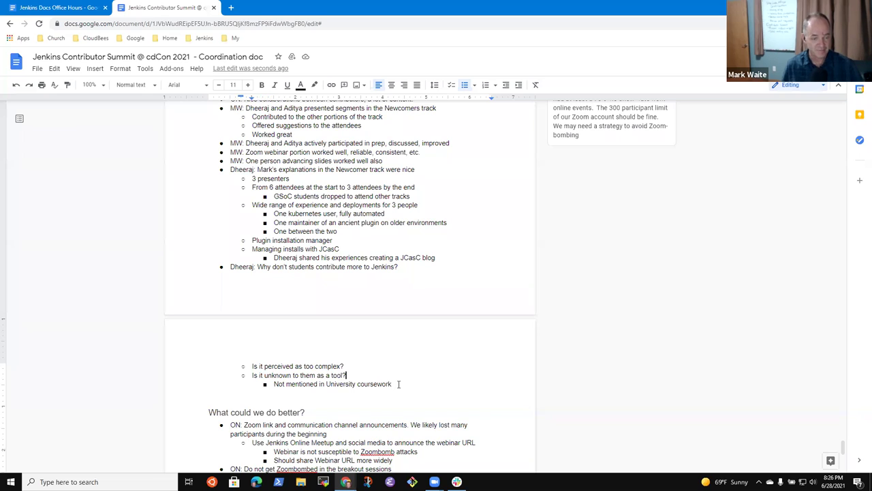
{"action": "left_click", "coordinate": [398, 384]}
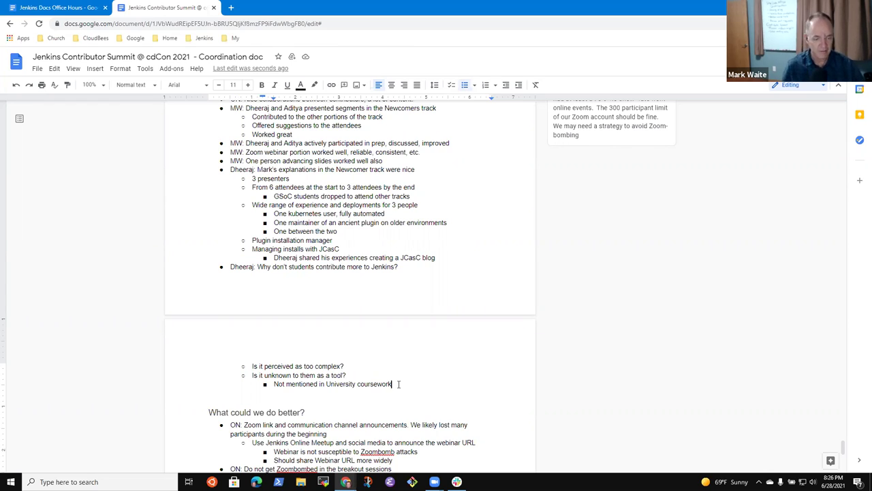
Add 'Outreach SIG is seeking ways to reach into Universities' as a second nested note under the awareness question
{"action": "key", "text": "Return"}
{"action": "type", "text": "Outreach SIG is "}
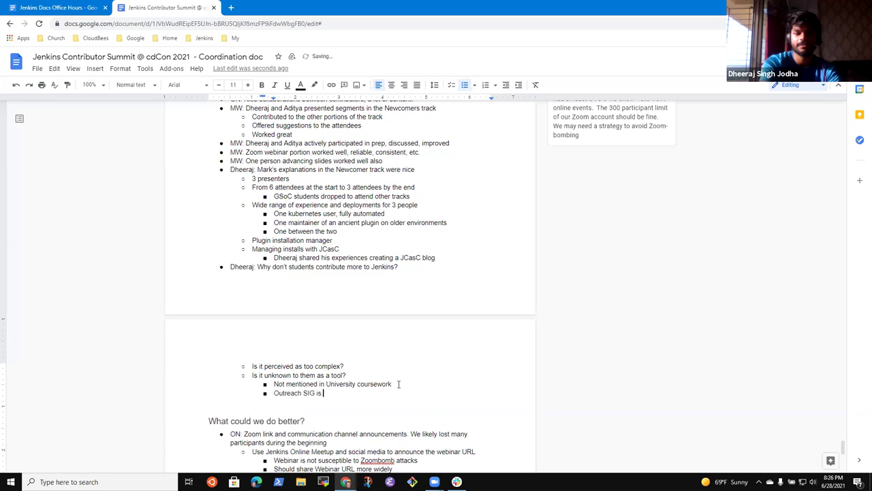
{"action": "type", "text": "seeking ways to re"}
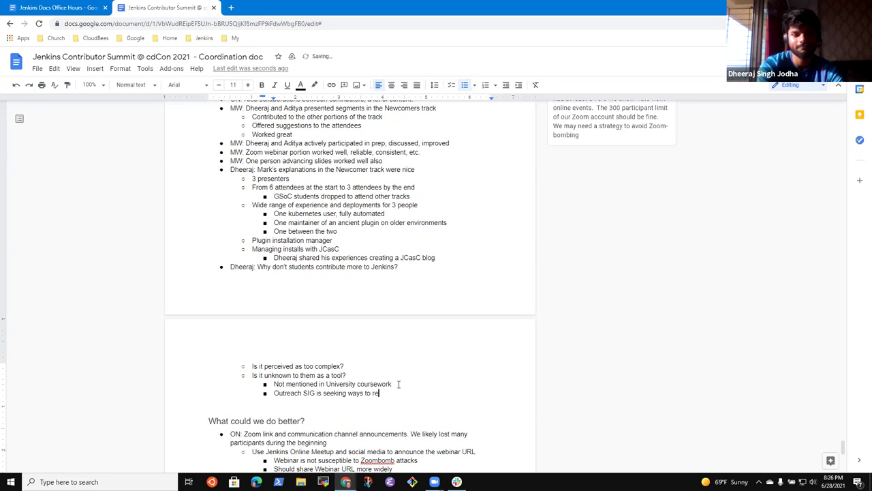
{"action": "type", "text": "ach into Univ"}
{"action": "type", "text": "e"}
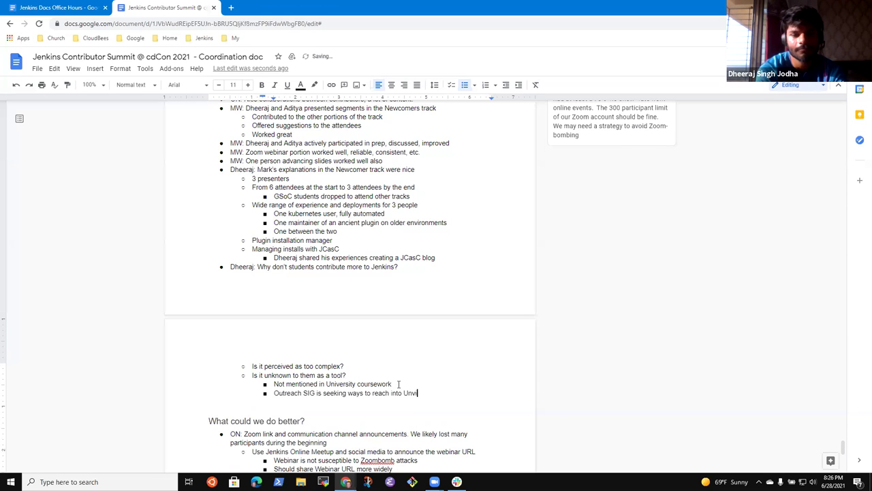
{"action": "type", "text": "rsities"}
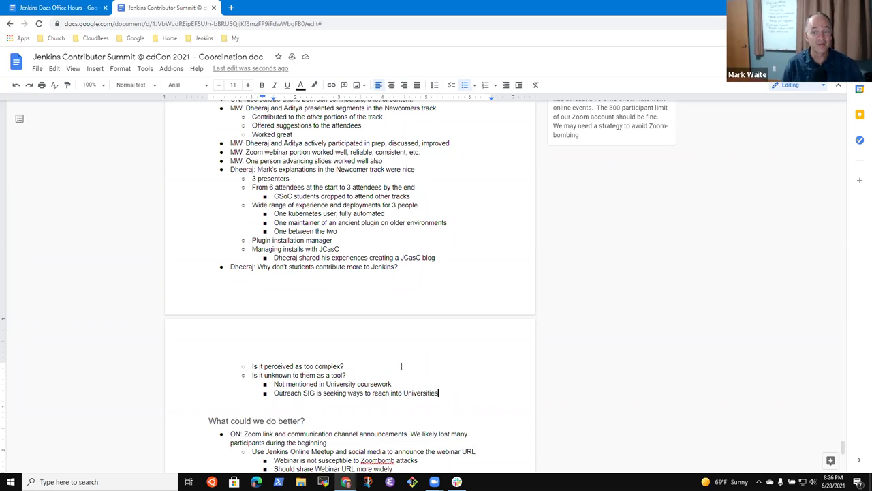
{"action": "key", "text": "Return"}
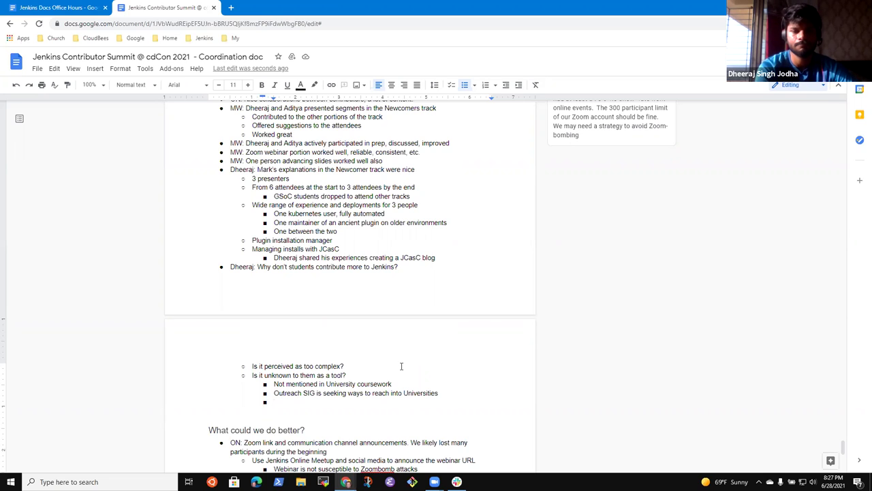
{"action": "key", "text": "BackSpace"}
{"action": "key", "text": "BackSpace"}
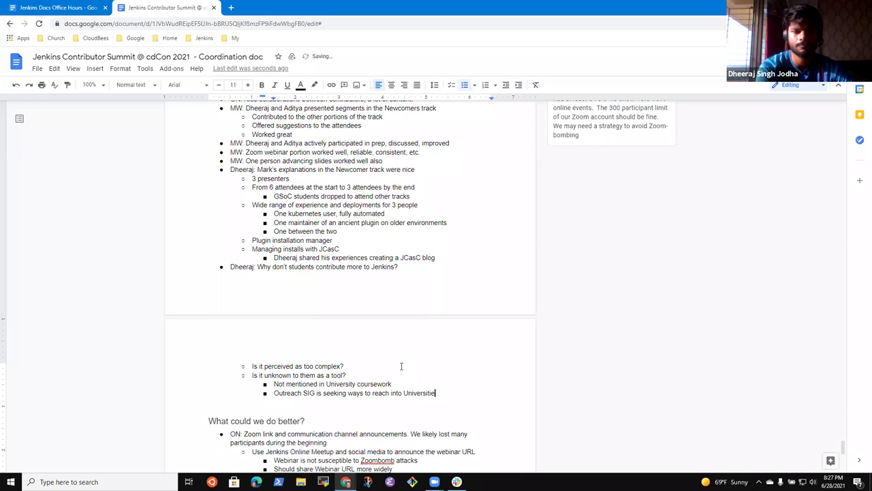
{"action": "type", "text": "s"}
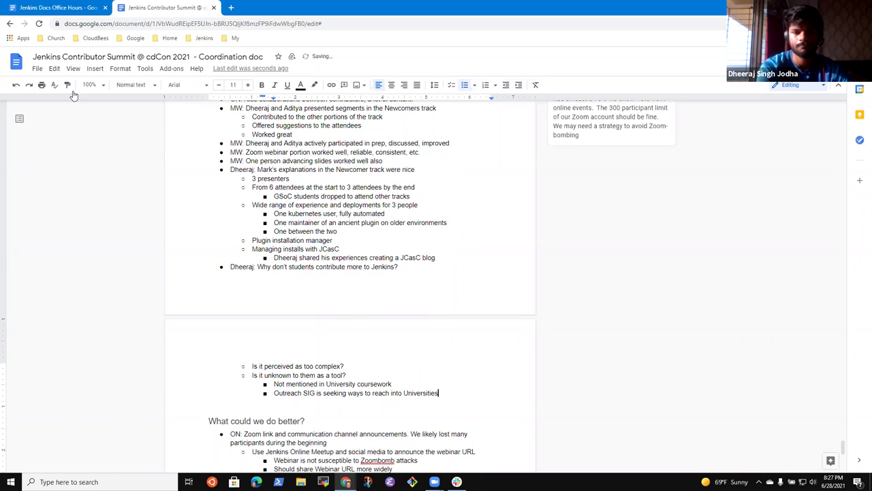
In the office hours notes, fill the empty sub-bullet under Contributor Summit retrospective with 'See the notes we inserted there'
{"action": "left_click", "coordinate": [58, 8]}
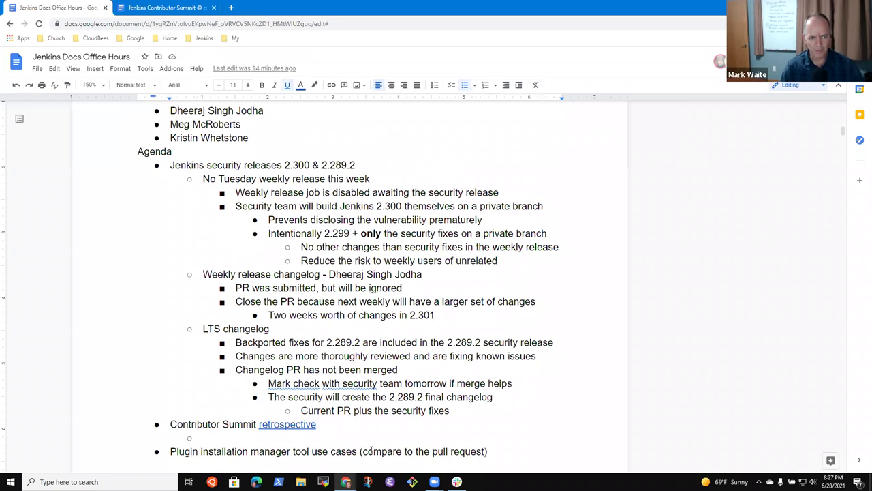
{"action": "left_click", "coordinate": [222, 436]}
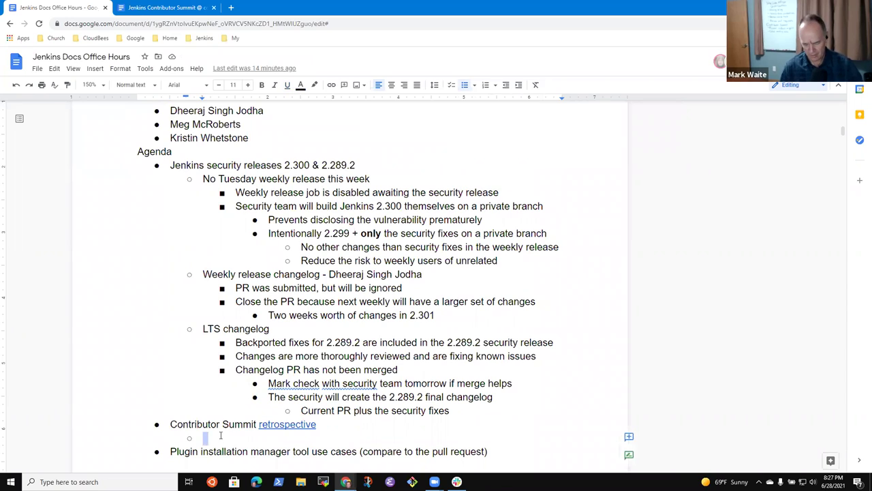
{"action": "type", "text": "See the notes w"}
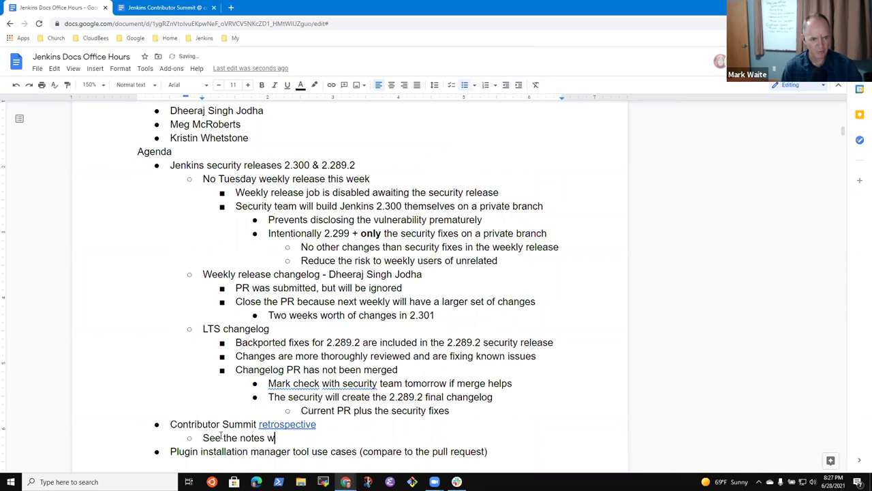
{"action": "type", "text": "e ins"}
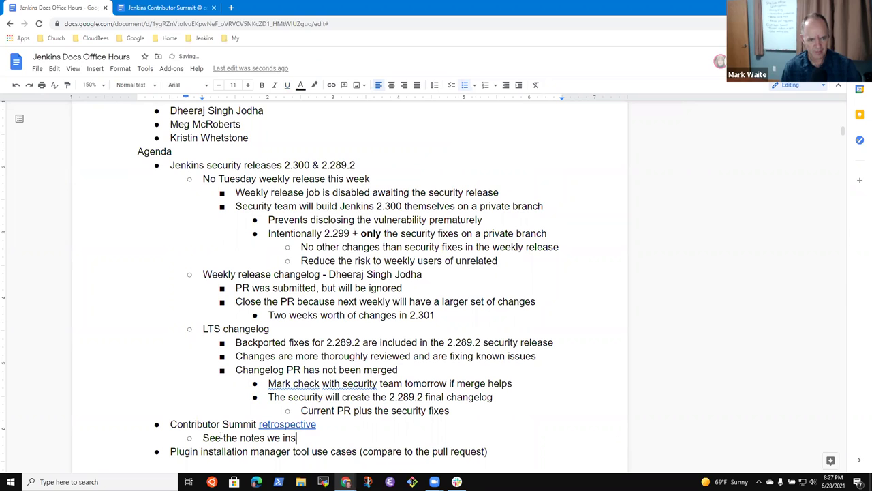
{"action": "type", "text": "erted there"}
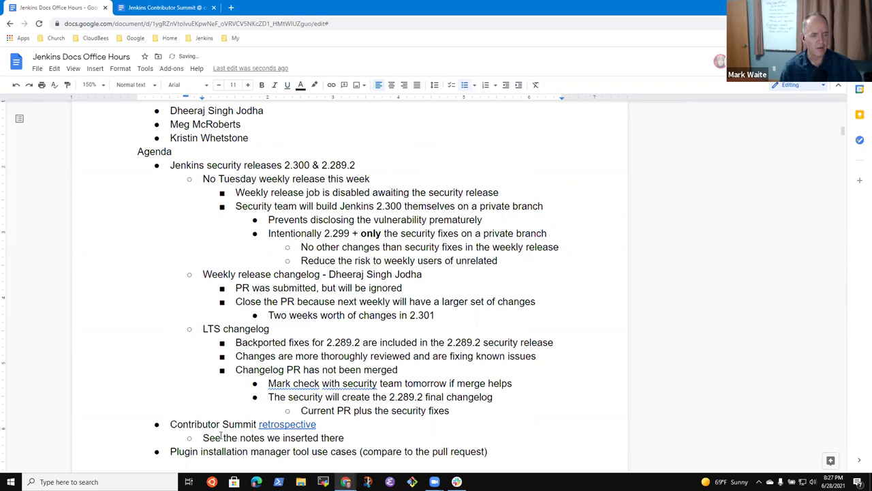
{"action": "scroll", "coordinate": [221, 437], "scroll_direction": "down", "scroll_amount": 3}
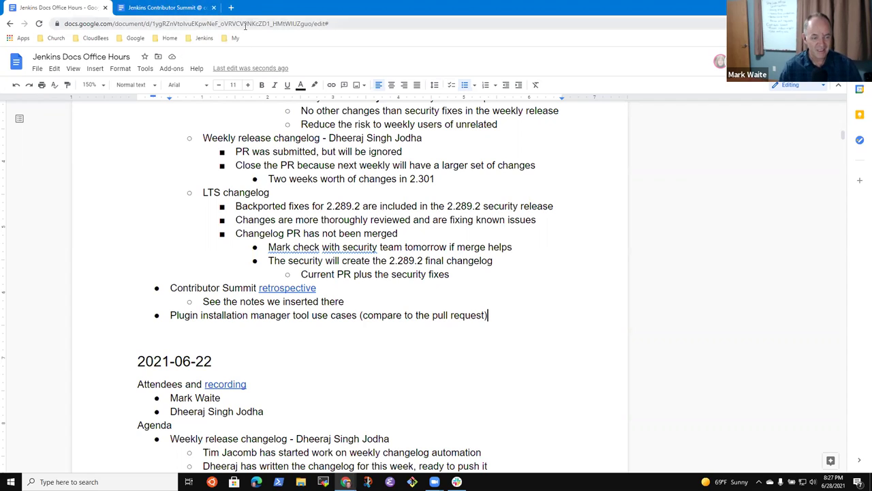
From the jenkins.io repository's pull requests, open #4373, the Plugin Installation Manager documentation PR
{"action": "left_click", "coordinate": [232, 8]}
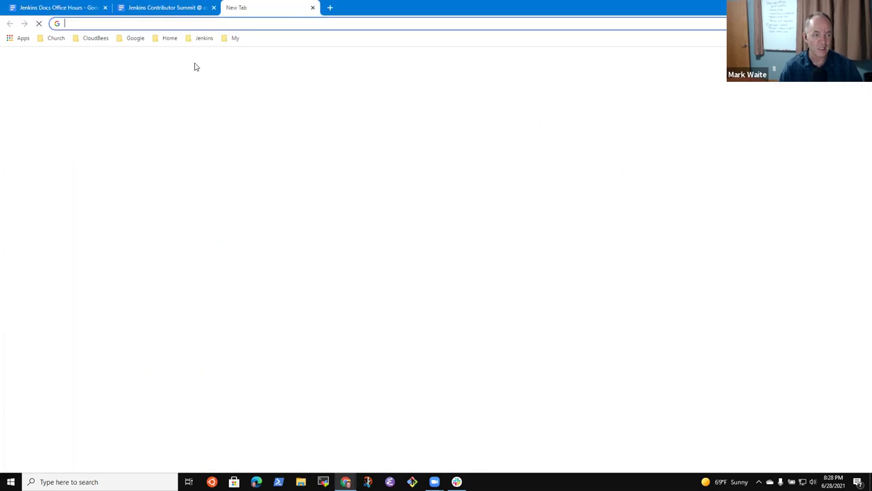
{"action": "left_click", "coordinate": [204, 38]}
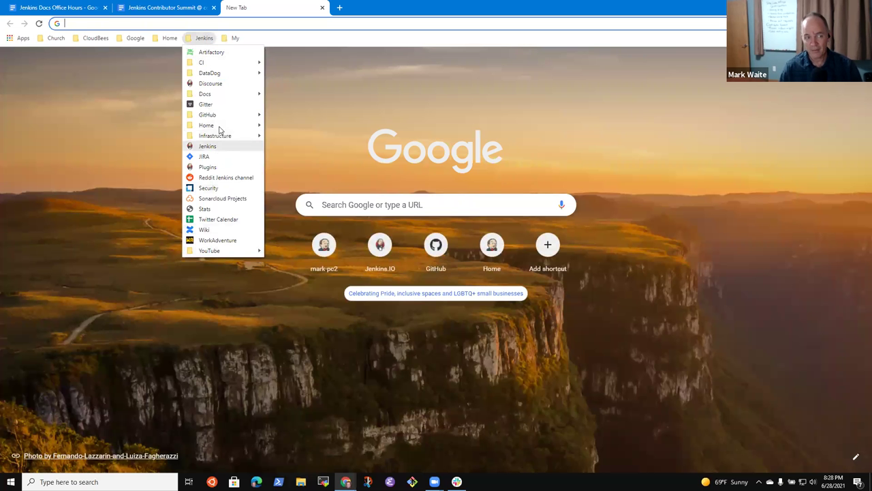
{"action": "mouse_move", "coordinate": [229, 116]}
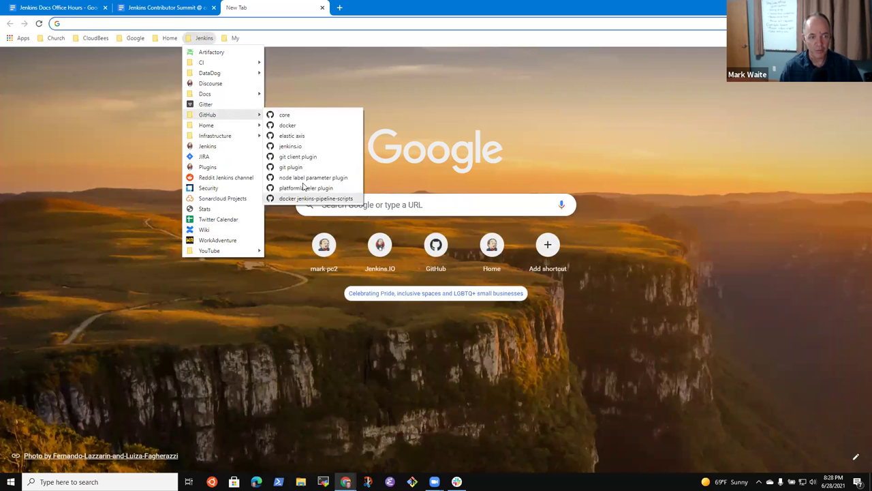
{"action": "left_click", "coordinate": [302, 146]}
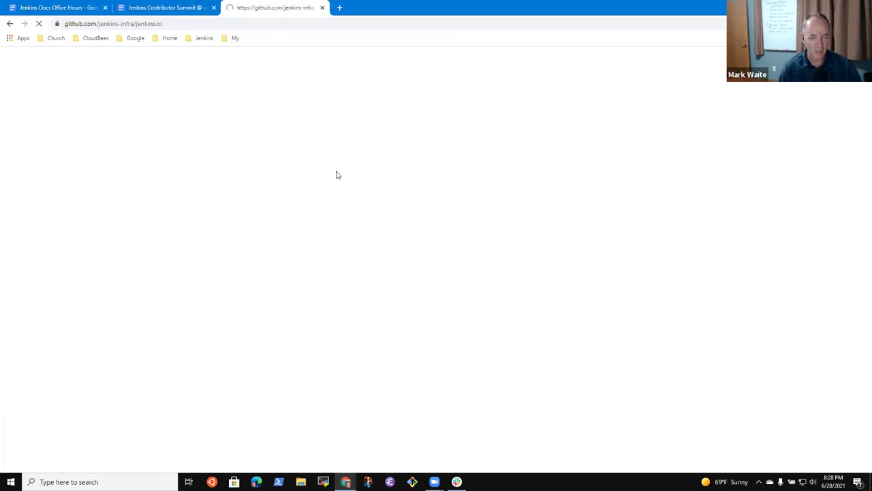
{"action": "left_click", "coordinate": [156, 113]}
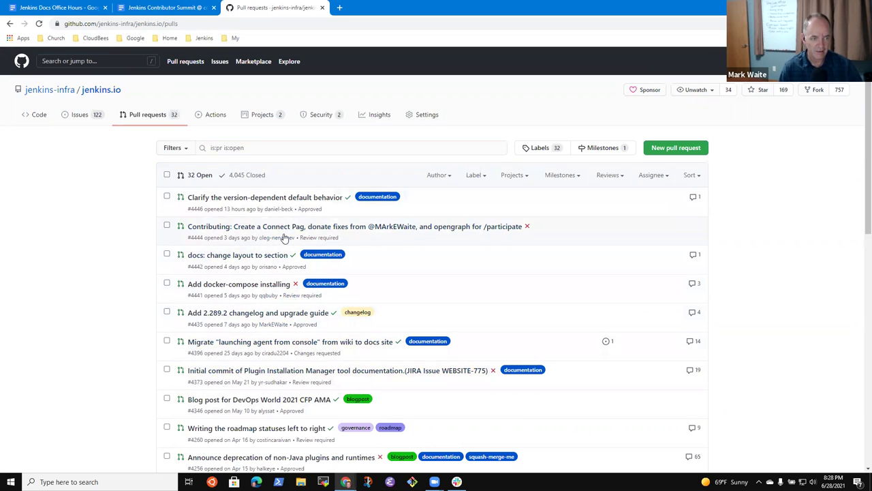
{"action": "mouse_move", "coordinate": [286, 239]}
{"action": "scroll", "coordinate": [292, 247], "scroll_direction": "down", "scroll_amount": 2}
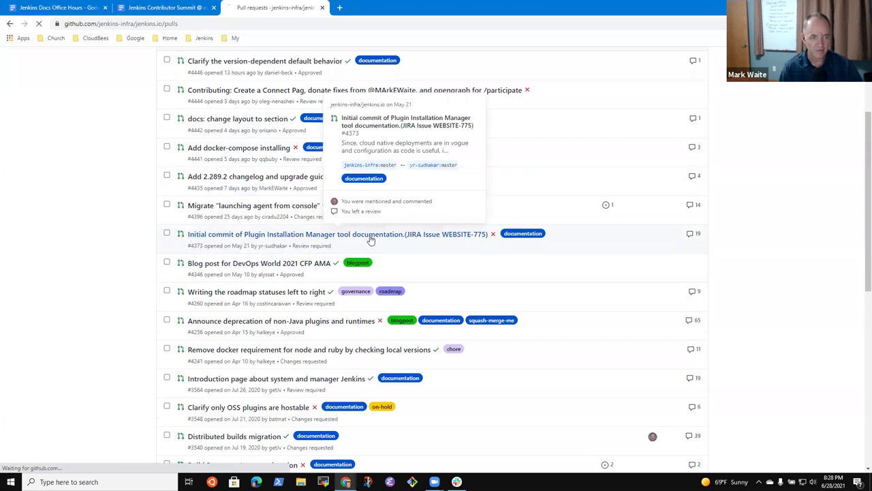
{"action": "left_click", "coordinate": [366, 237]}
Show the PR's changed files and scroll to the plugin-install-manager.adoc option descriptions
{"action": "mouse_move", "coordinate": [362, 240]}
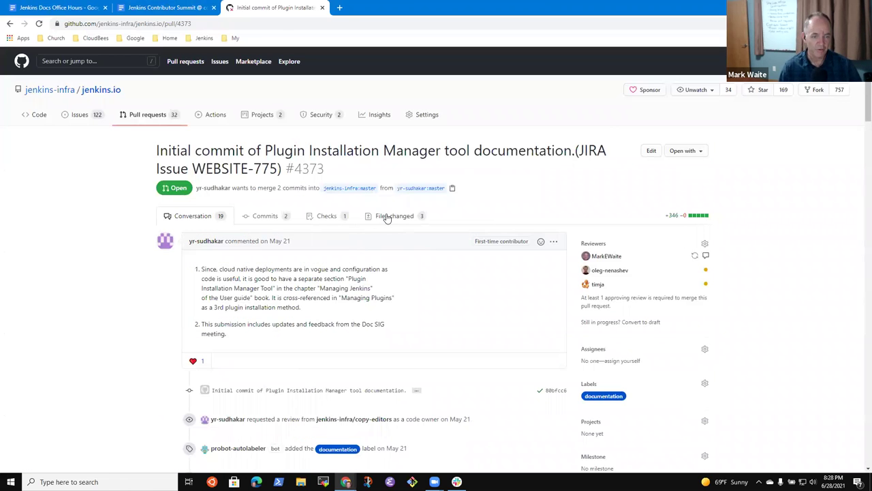
{"action": "left_click", "coordinate": [397, 217]}
{"action": "scroll", "coordinate": [359, 265], "scroll_direction": "down", "scroll_amount": 8}
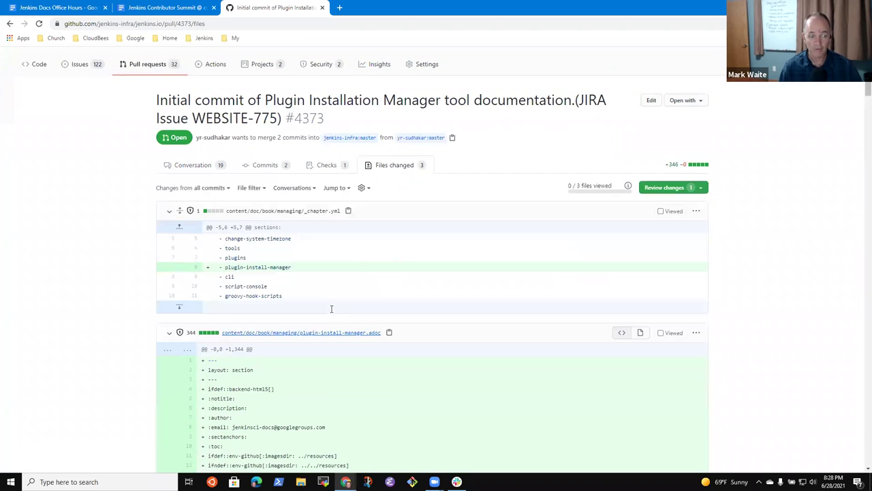
{"action": "scroll", "coordinate": [417, 245], "scroll_direction": "down", "scroll_amount": 10}
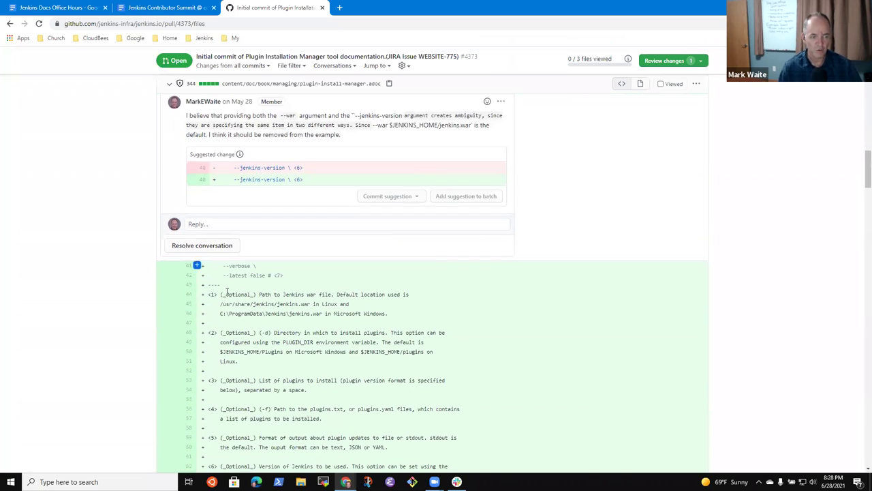
{"action": "scroll", "coordinate": [195, 292], "scroll_direction": "down", "scroll_amount": 2}
{"action": "scroll", "coordinate": [116, 273], "scroll_direction": "down", "scroll_amount": 2}
{"action": "scroll", "coordinate": [166, 295], "scroll_direction": "down", "scroll_amount": 3}
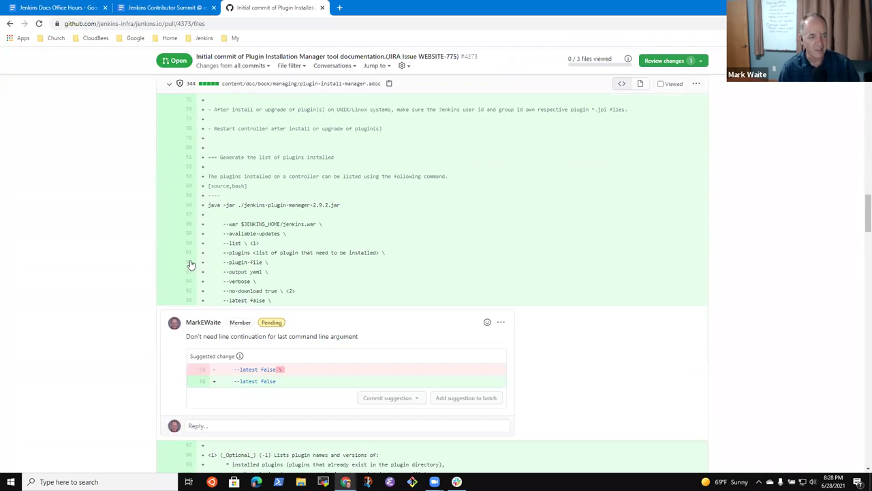
{"action": "scroll", "coordinate": [322, 203], "scroll_direction": "up", "scroll_amount": 6}
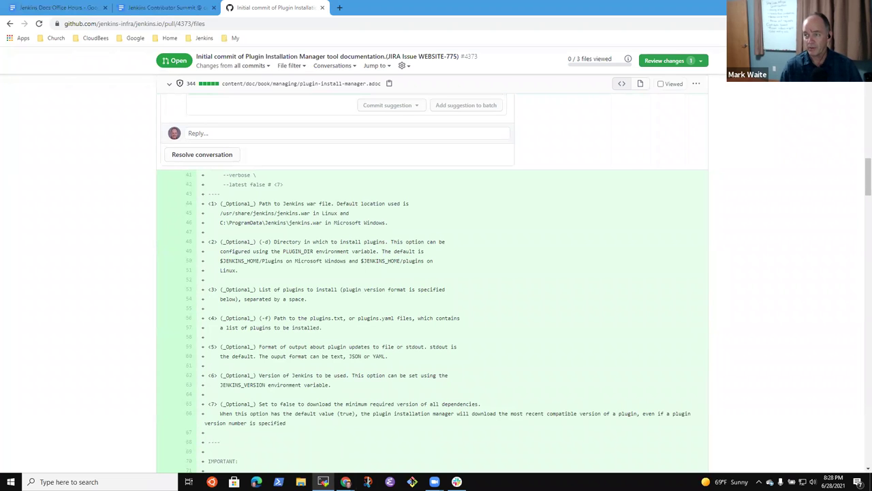
In the terminal, change into the git/jenkins/jenkins.io repository
{"action": "key", "text": "alt+Tab"}
{"action": "type", "text": "cd git/jen"}
{"action": "key", "text": "Tab"}
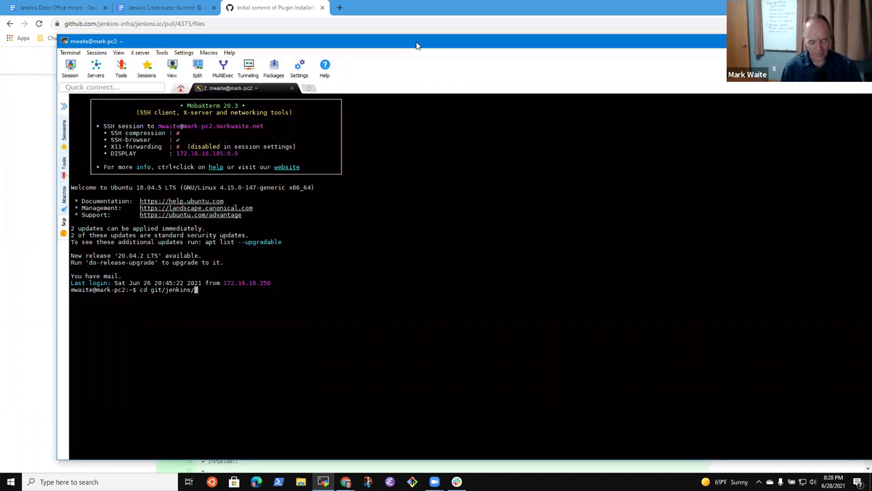
{"action": "type", "text": "jenk"}
{"action": "key", "text": "Tab"}
{"action": "type", "text": "."}
{"action": "key", "text": "Tab"}
{"action": "key", "text": "Return"}
List open pull requests with gh pr list and attempt gh pr checkout 4373
{"action": "type", "text": "gh pr list"}
{"action": "key", "text": "Return"}
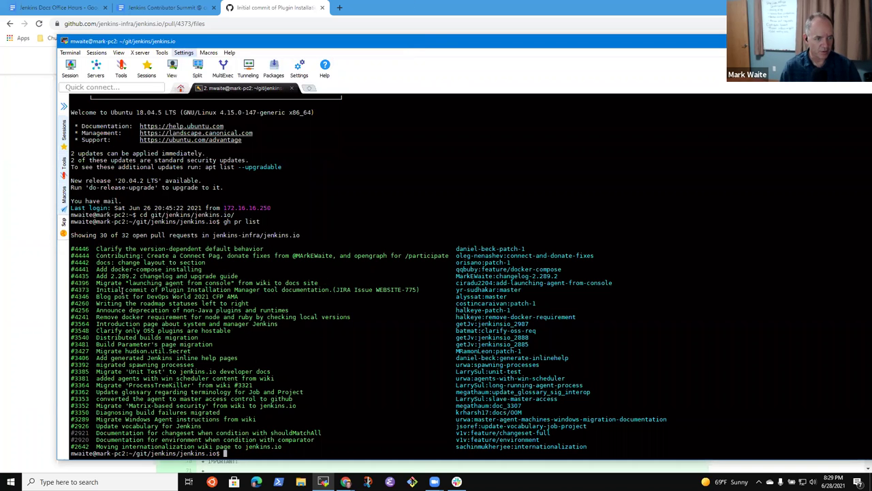
{"action": "double_click", "coordinate": [80, 290]}
{"action": "type", "text": "gh pr check"}
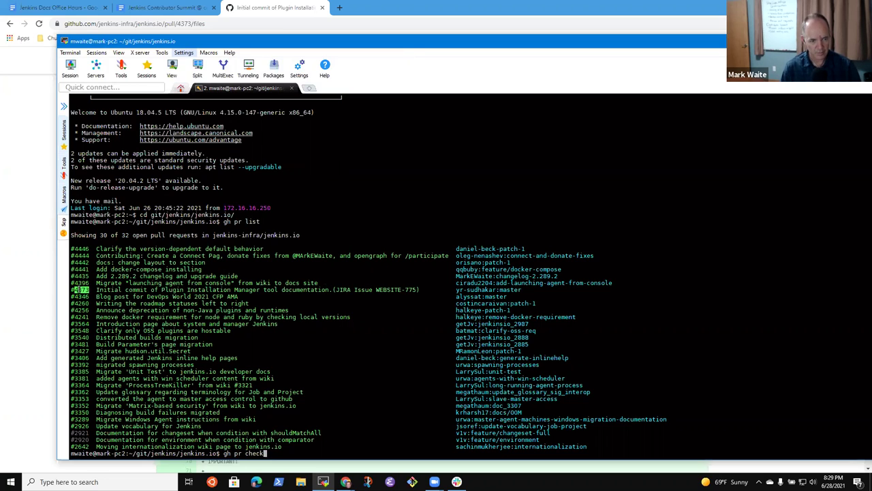
{"action": "type", "text": "out"}
{"action": "right_click", "coordinate": [156, 256]}
{"action": "key", "text": "Return"}
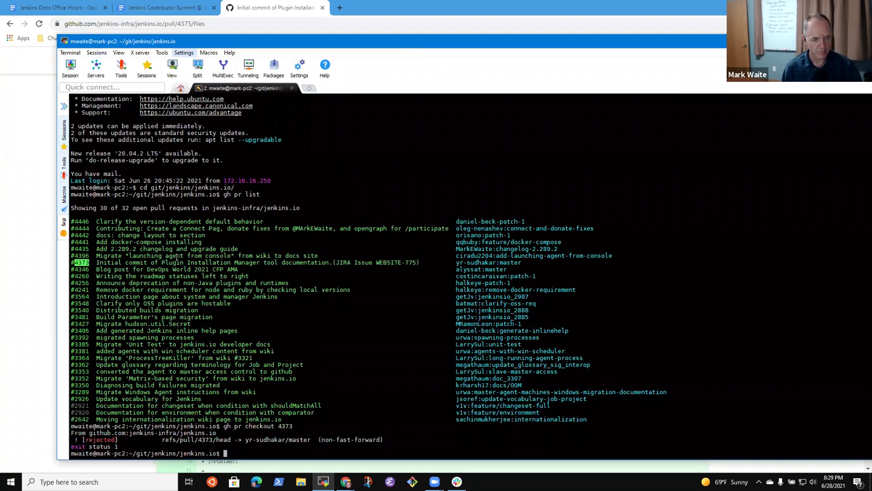
Rename the stale local branch yr-sudhakar/master to yr-sudhakar/master-xx with git branch -M
{"action": "type", "text": "git branch"}
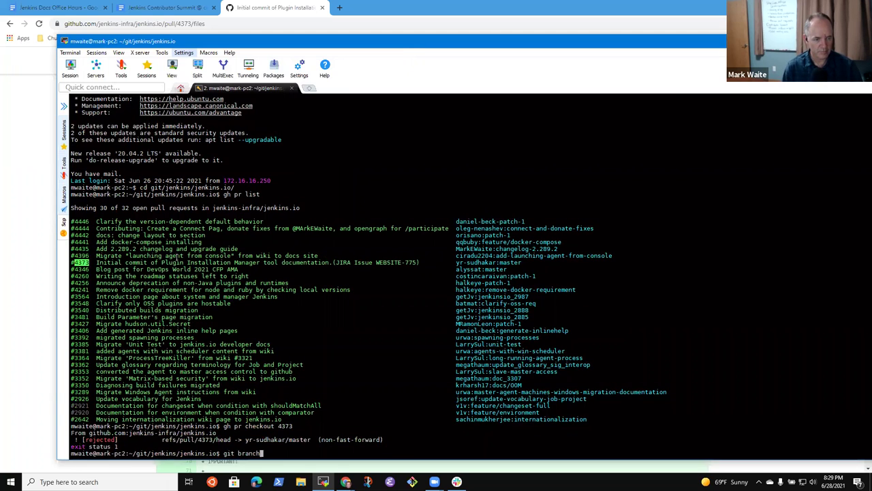
{"action": "key", "text": "Return"}
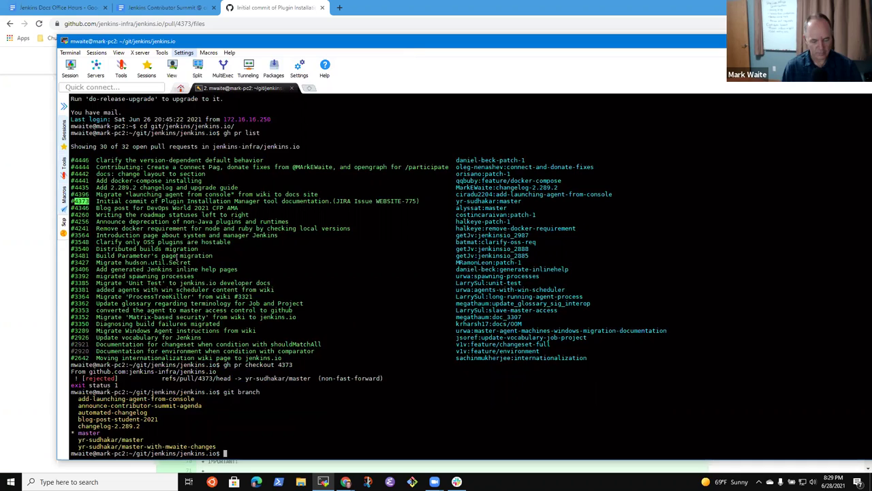
{"action": "type", "text": "goit bra"}
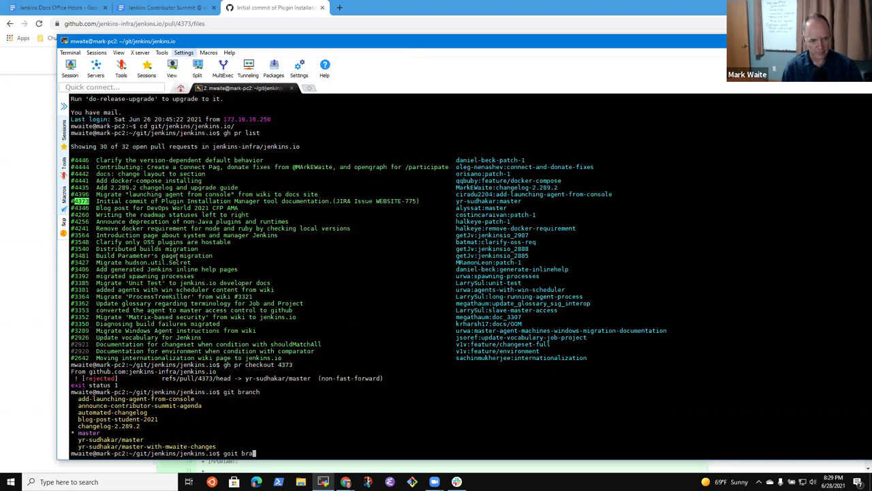
{"action": "key", "text": "BackSpace"}
{"action": "key", "text": "BackSpace"}
{"action": "key", "text": "BackSpace"}
{"action": "key", "text": "BackSpace"}
{"action": "key", "text": "BackSpace"}
{"action": "key", "text": "BackSpace"}
{"action": "key", "text": "BackSpace"}
{"action": "key", "text": "BackSpace"}
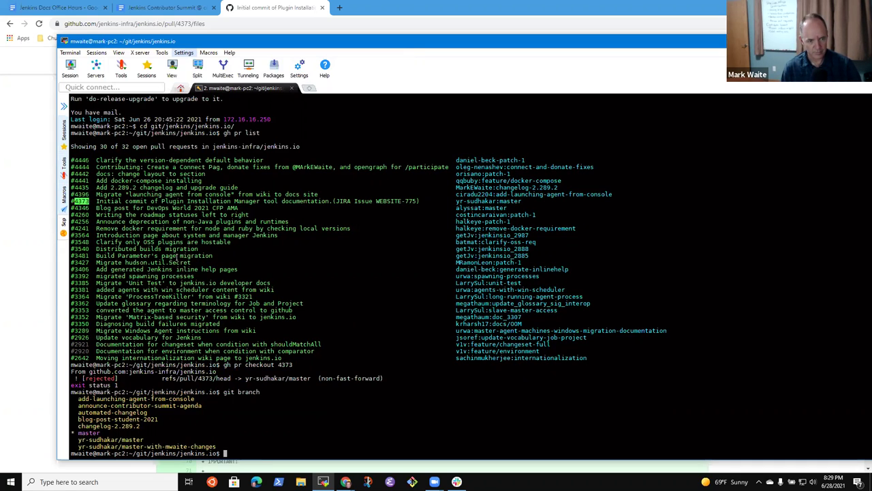
{"action": "type", "text": "git branhc"}
{"action": "key", "text": "BackSpace"}
{"action": "key", "text": "BackSpace"}
{"action": "type", "text": "ch -M"}
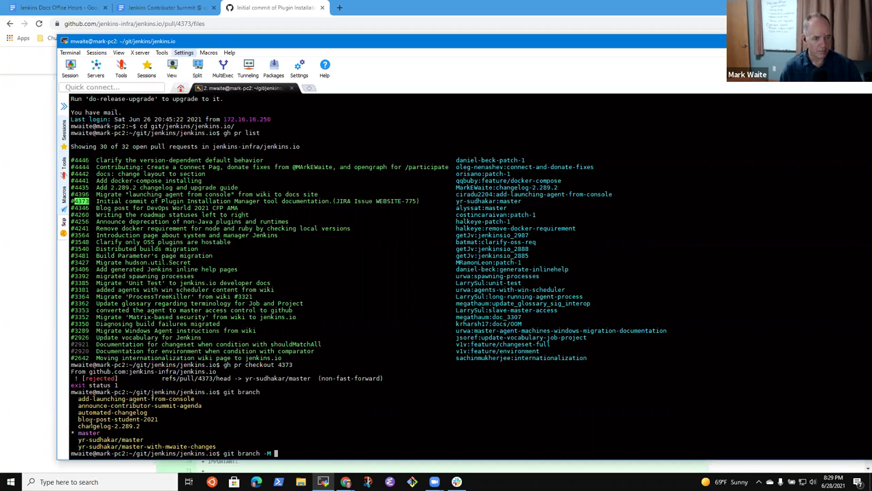
{"action": "double_click", "coordinate": [109, 439]}
{"action": "right_click", "coordinate": [361, 402]}
{"action": "right_click", "coordinate": [469, 406]}
{"action": "type", "text": "-"}
{"action": "type", "text": "xx"}
{"action": "key", "text": "Return"}
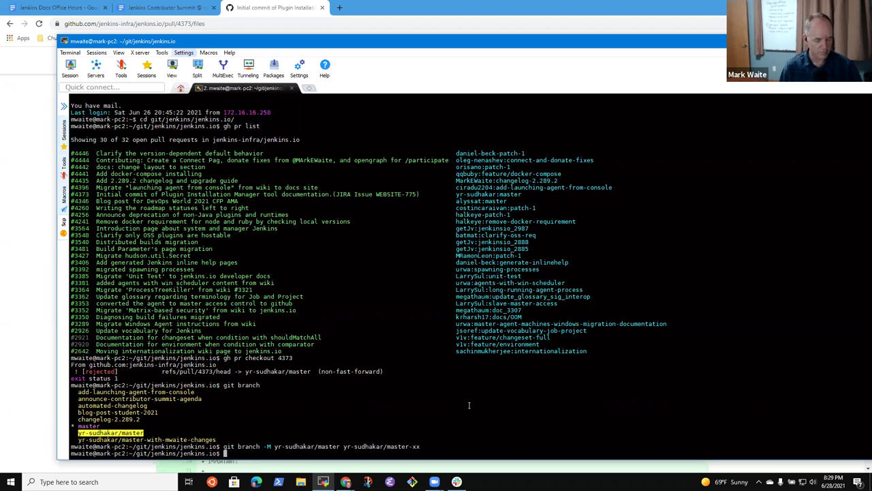
Rerun gh pr checkout 4373 onto the freed branch name and enter git merge master
{"action": "key", "text": "Up"}
{"action": "key", "text": "Up"}
{"action": "key", "text": "Up"}
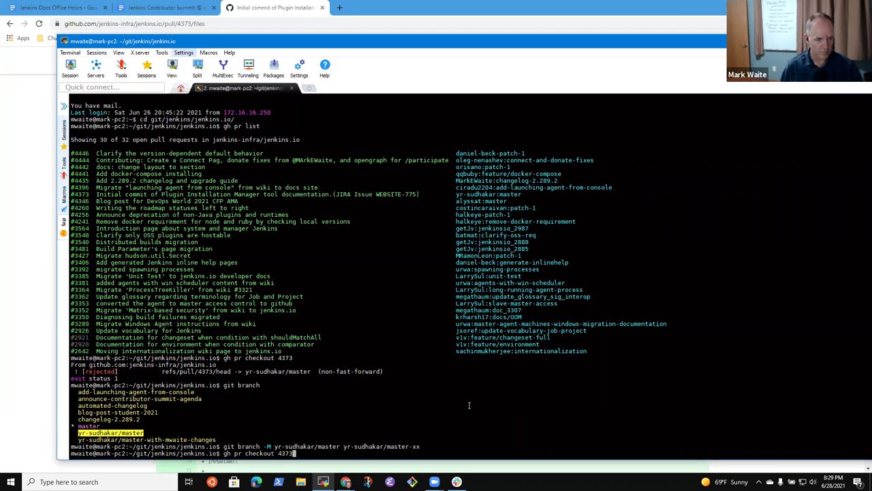
{"action": "key", "text": "Return"}
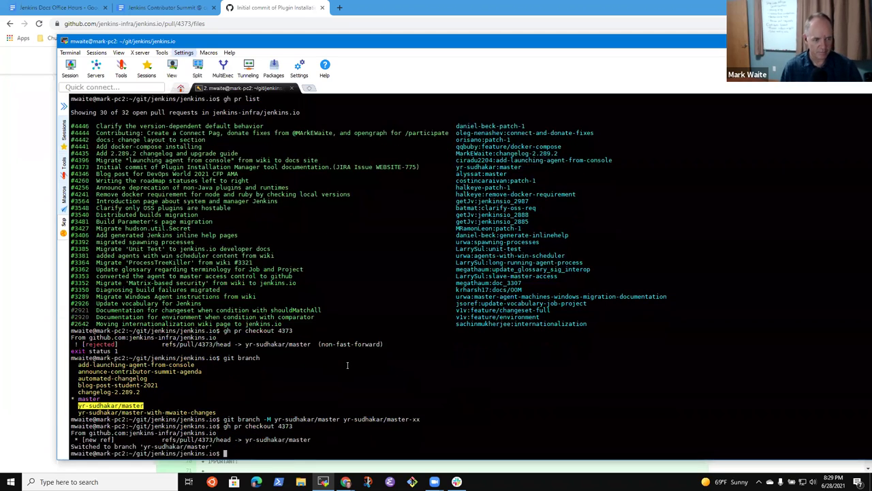
{"action": "type", "text": "git "}
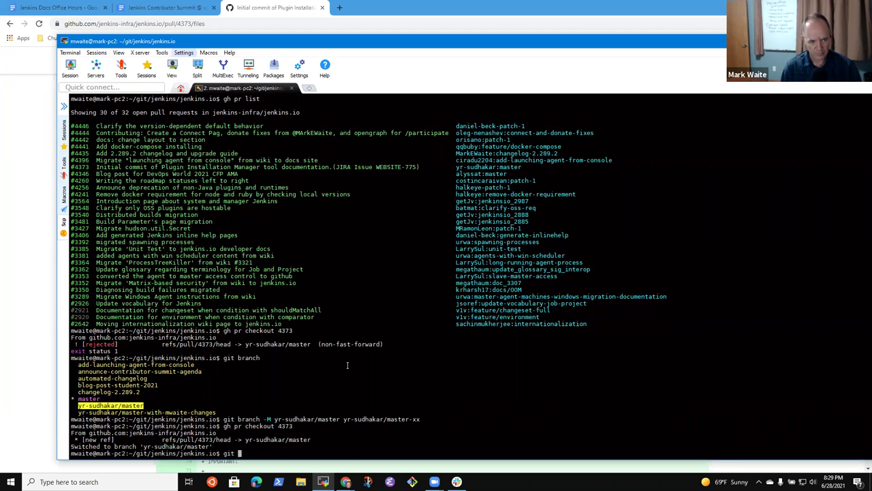
{"action": "type", "text": "merge master"}
Merge master into the PR branch, accepting the default merge message with :wq
{"action": "key", "text": "Return"}
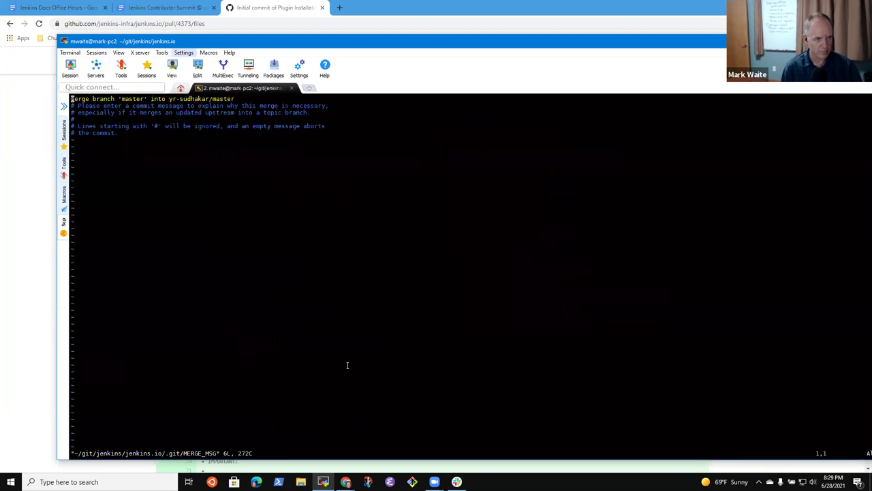
{"action": "type", "text": ":wq"}
{"action": "key", "text": "Return"}
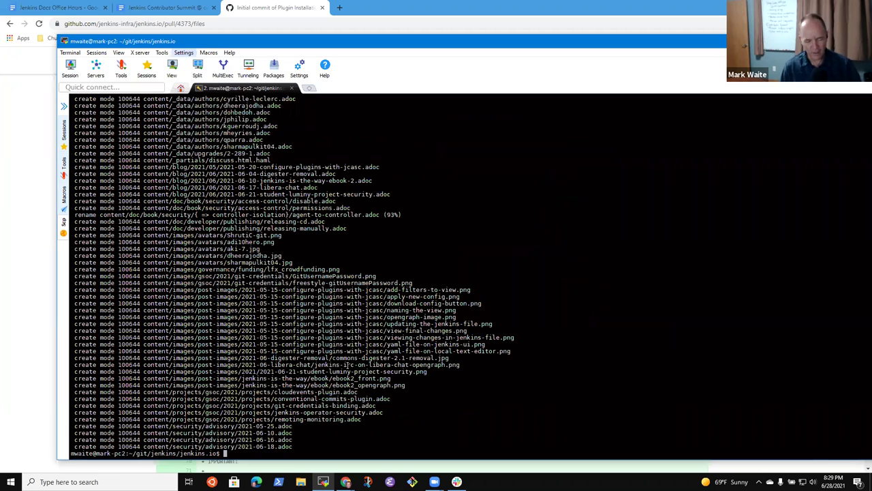
Show git log --numstat and search for 'yr' to reach the plugin installation manager commit
{"action": "type", "text": "git "}
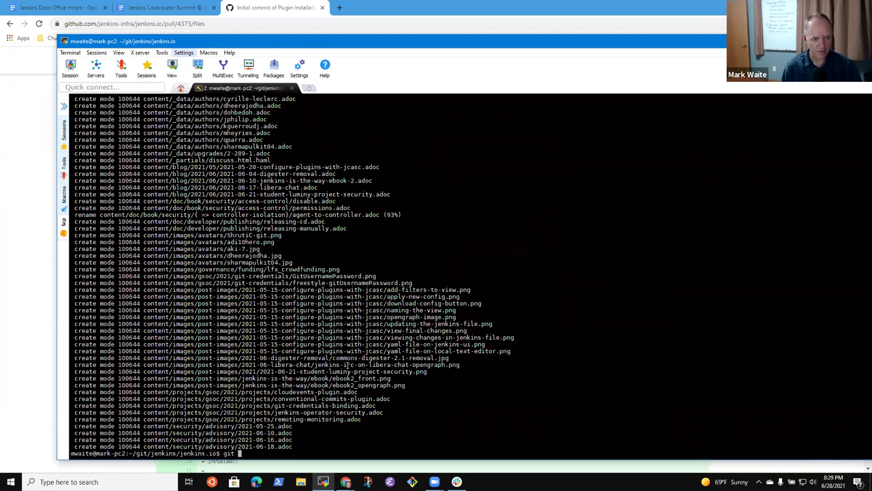
{"action": "type", "text": "log --numstat"}
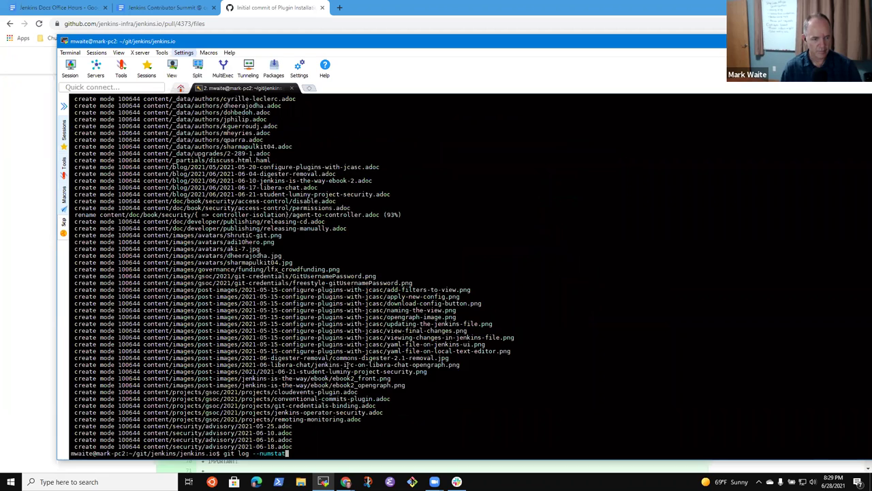
{"action": "key", "text": "Return"}
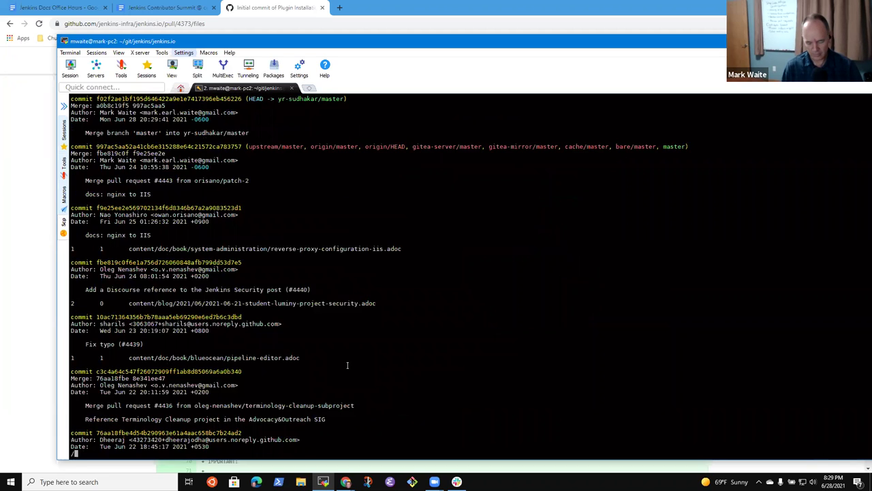
{"action": "type", "text": "yr"}
{"action": "key", "text": "Return"}
{"action": "scroll", "coordinate": [347, 365], "scroll_direction": "down", "scroll_amount": 2}
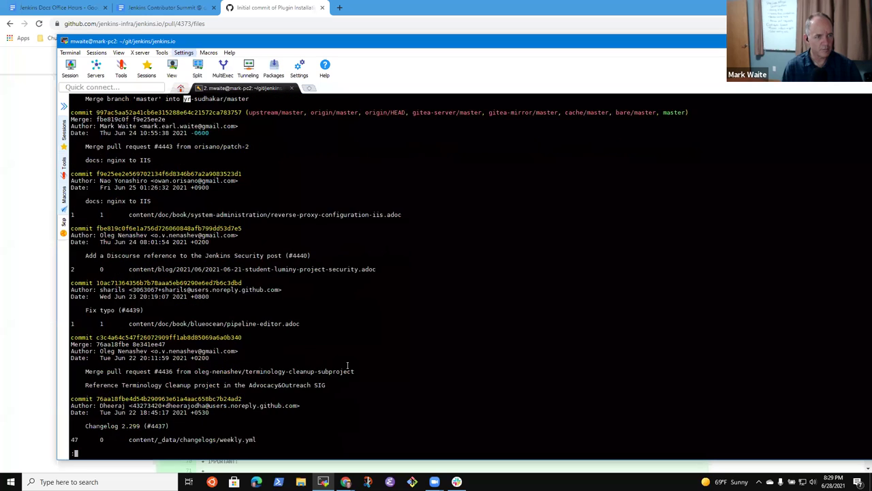
{"action": "key", "text": "n"}
{"action": "key", "text": "n"}
{"action": "key", "text": "n"}
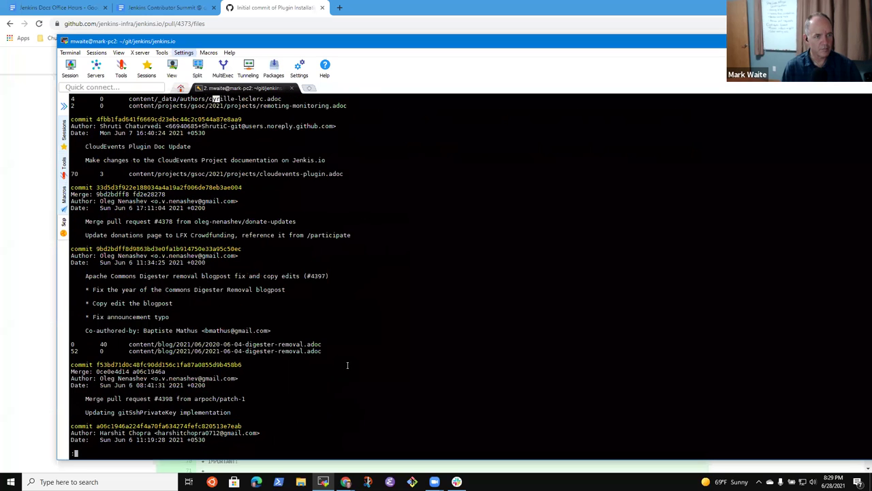
{"action": "key", "text": "n"}
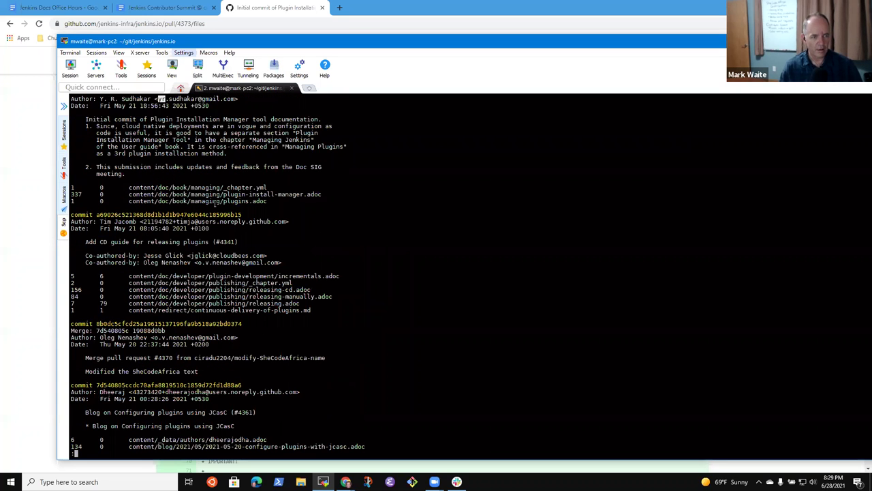
Open the copied plugin-install-manager.adoc path in Emacs
{"action": "double_click", "coordinate": [251, 195]}
{"action": "type", "text": "qemacs"}
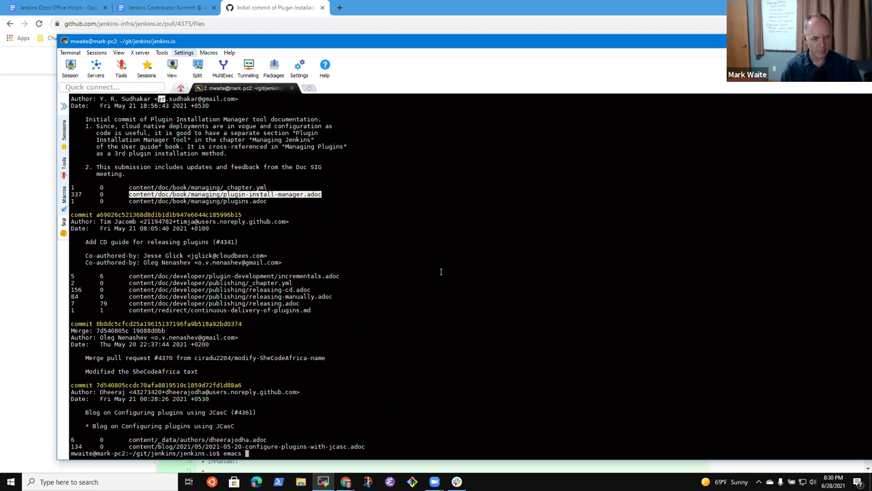
{"action": "key", "text": "ctrl+a"}
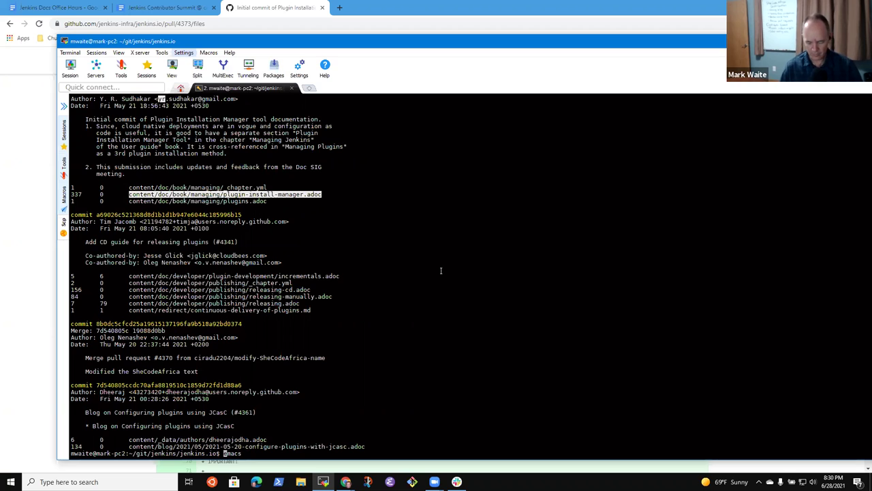
{"action": "key", "text": "ctrl+e"}
{"action": "right_click", "coordinate": [518, 208]}
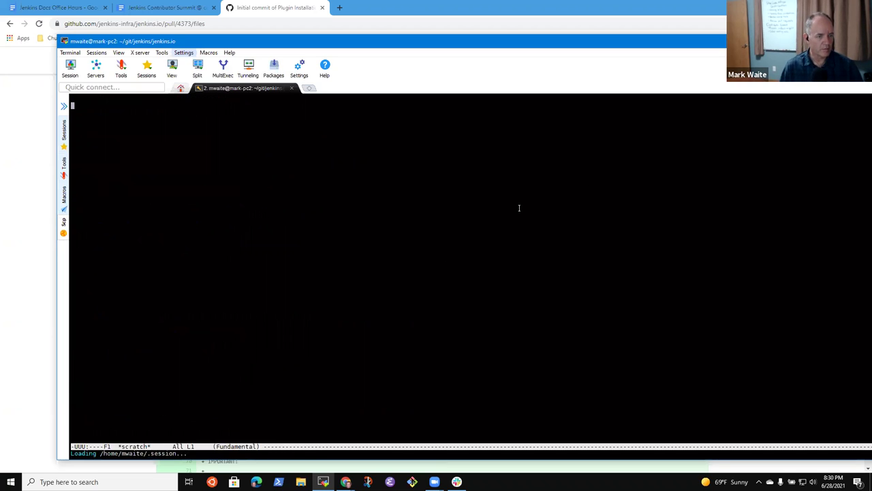
List every heading line of the file with M-x occur on '^='
{"action": "key", "text": "alt+x"}
{"action": "type", "text": "opcc"}
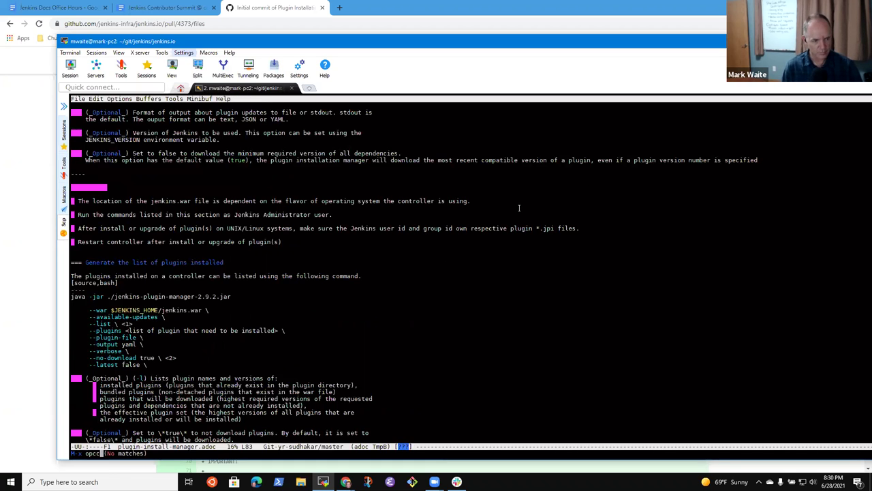
{"action": "key", "text": "BackSpace"}
{"action": "key", "text": "BackSpace"}
{"action": "key", "text": "BackSpace"}
{"action": "type", "text": "ccur"}
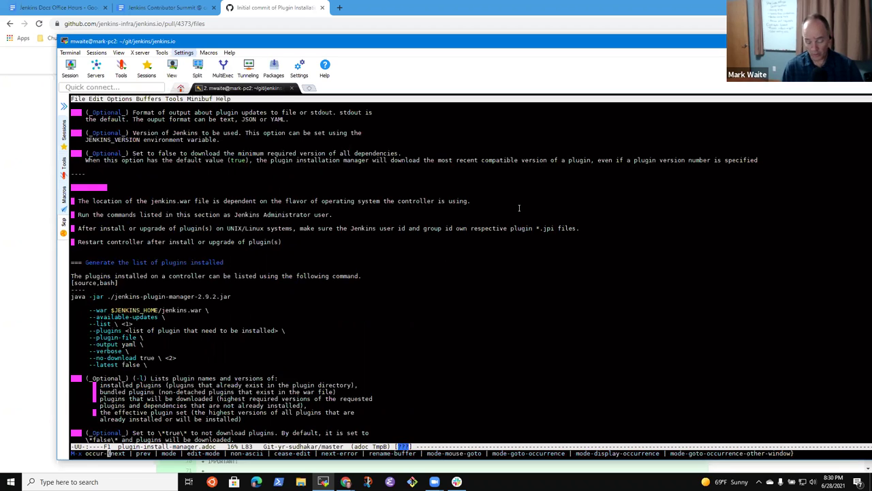
{"action": "key", "text": "Return"}
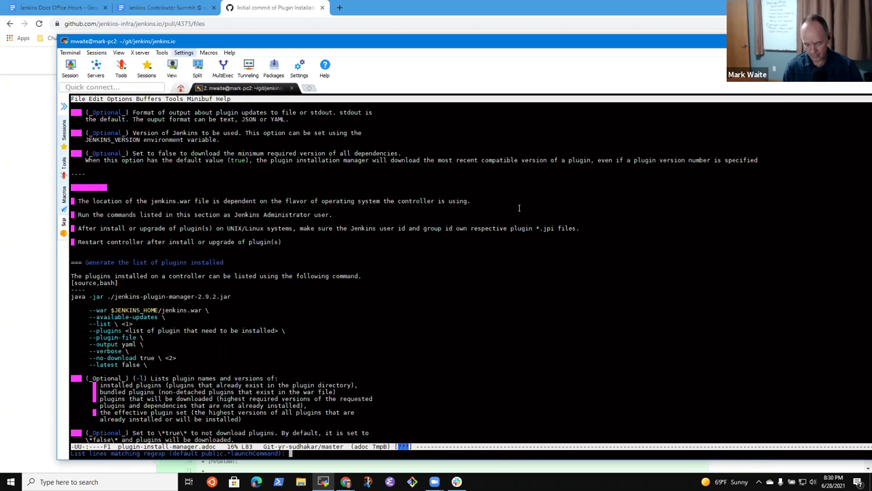
{"action": "type", "text": "^="}
{"action": "key", "text": "Return"}
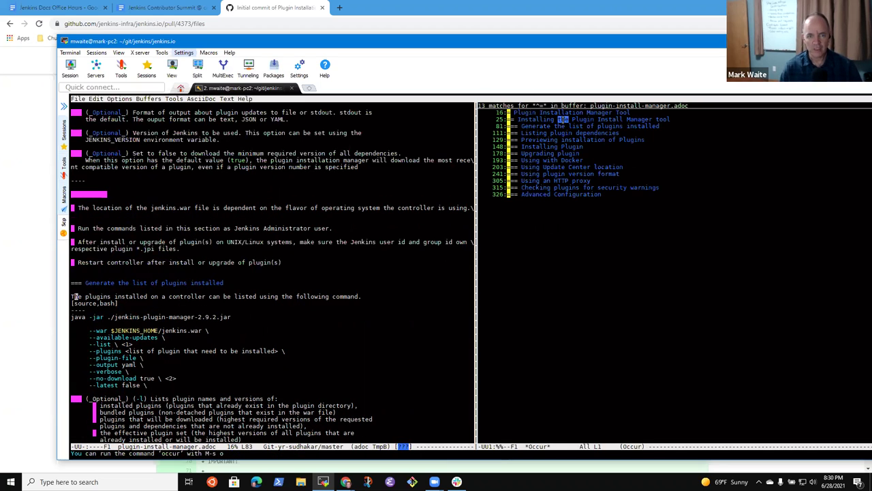
Expand the Occur buffer to full frame and select headings from line 81 to Advanced Configuration
{"action": "left_click_drag", "start_coordinate": [569, 117], "coordinate": [555, 184]}
{"action": "key", "text": "alt+w"}
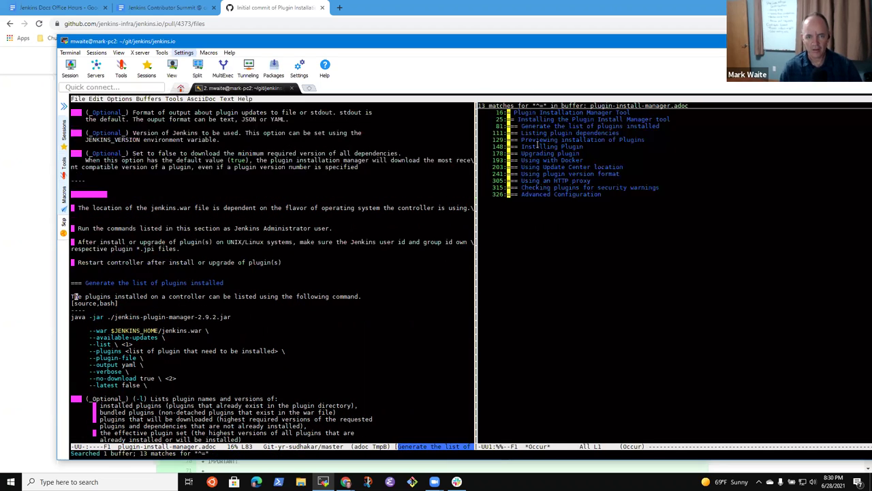
{"action": "key", "text": "ctrl+x"}
{"action": "key", "text": "o"}
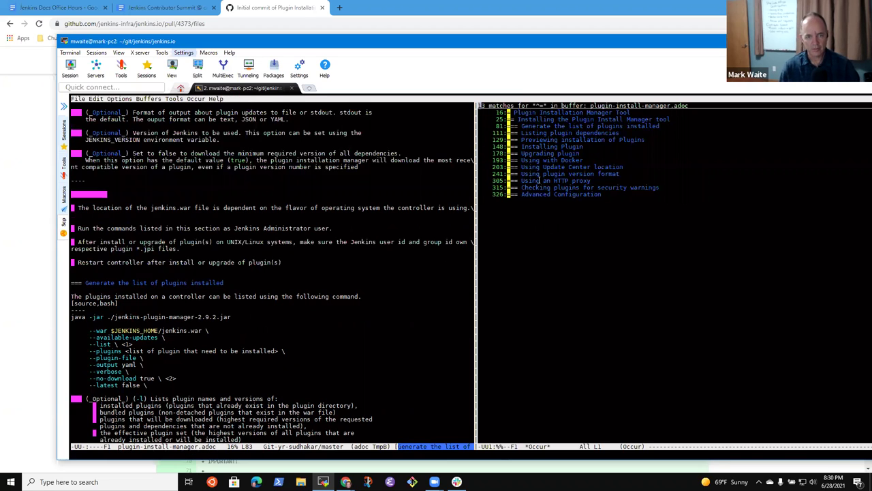
{"action": "key", "text": "ctrl+x"}
{"action": "key", "text": "1"}
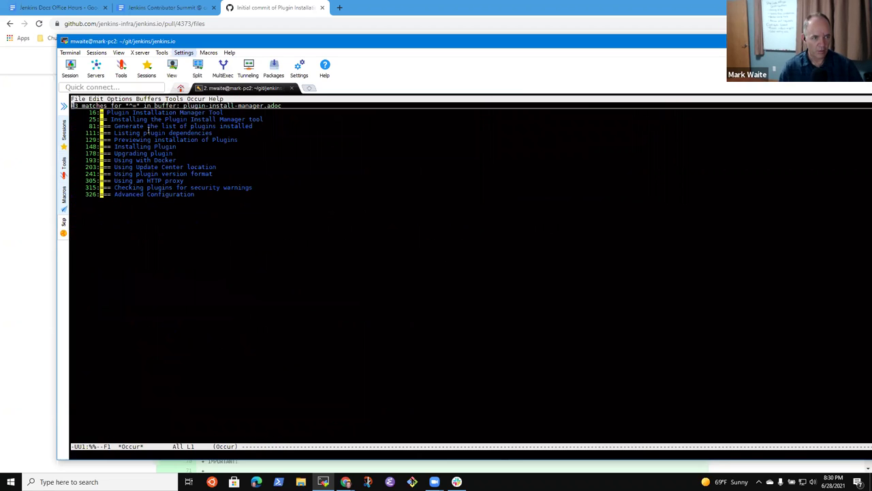
{"action": "double_click", "coordinate": [170, 127]}
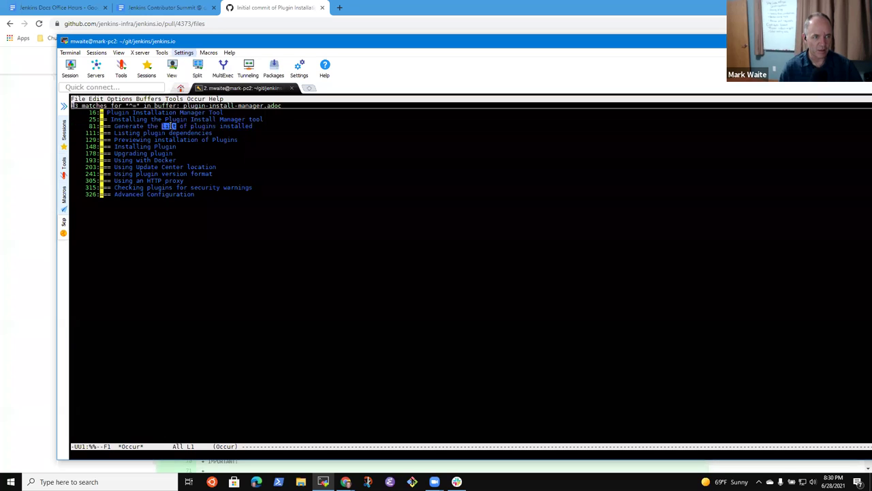
{"action": "left_click_drag", "start_coordinate": [170, 127], "coordinate": [157, 192]}
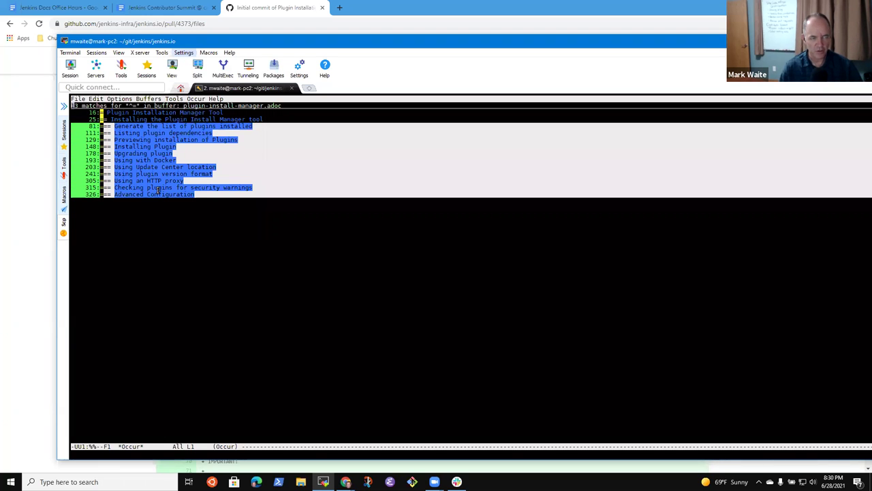
Paste the copied headings as indented sub-bullets under the use-cases item in the office hours notes
{"action": "left_click", "coordinate": [179, 8]}
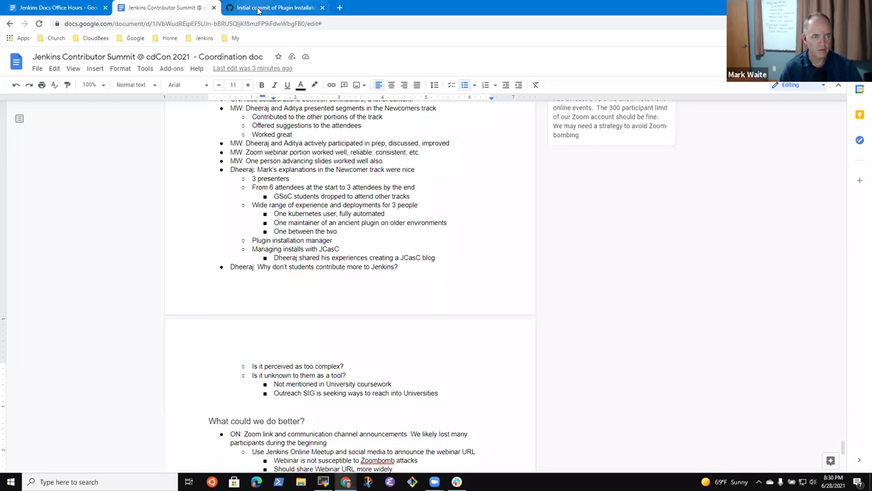
{"action": "left_click", "coordinate": [257, 7]}
{"action": "left_click", "coordinate": [178, 7]}
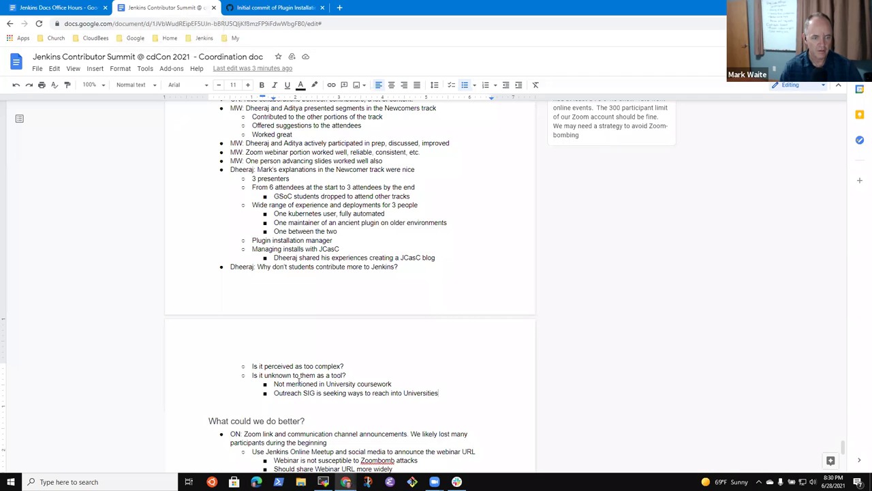
{"action": "scroll", "coordinate": [293, 387], "scroll_direction": "down", "scroll_amount": 2}
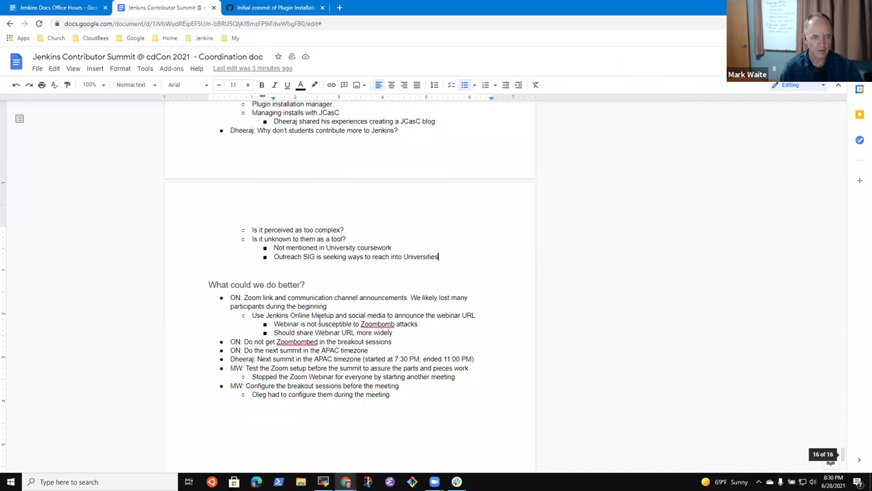
{"action": "left_click", "coordinate": [60, 8]}
{"action": "key", "text": "Return"}
{"action": "key", "text": "Tab"}
{"action": "key", "text": "ctrl+v"}
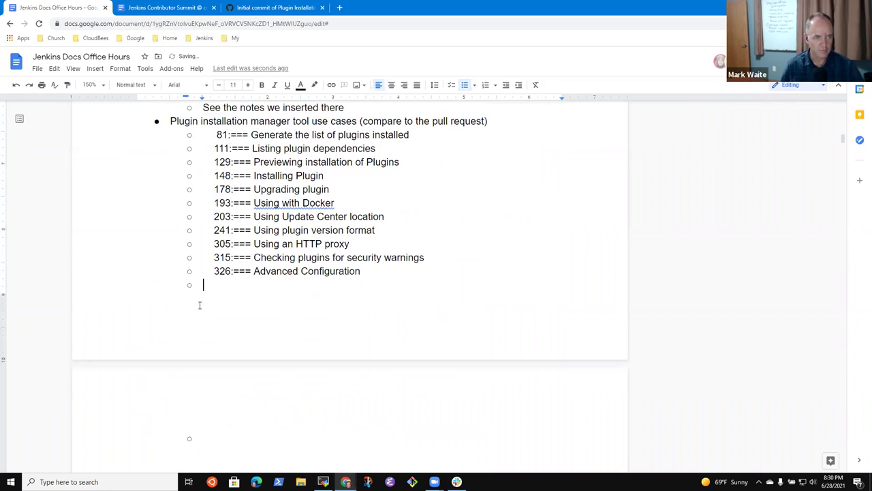
Delete the 81:=== and 111:=== prefixes from the first two pasted headings
{"action": "key", "text": "Up"}
{"action": "key", "text": "ctrl+shift+Right"}
{"action": "key", "text": "ctrl+shift+Right"}
{"action": "key", "text": "ctrl+shift+Right"}
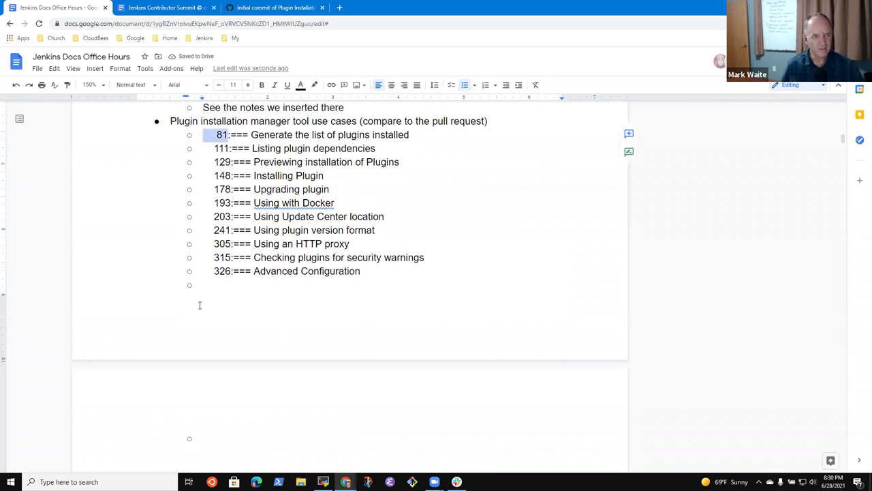
{"action": "key", "text": "ctrl+shift+Left"}
{"action": "key", "text": "Delete"}
{"action": "key", "text": "Down"}
{"action": "key", "text": "ctrl+shift+Right"}
{"action": "key", "text": "ctrl+shift+Right"}
{"action": "key", "text": "ctrl+shift+Right"}
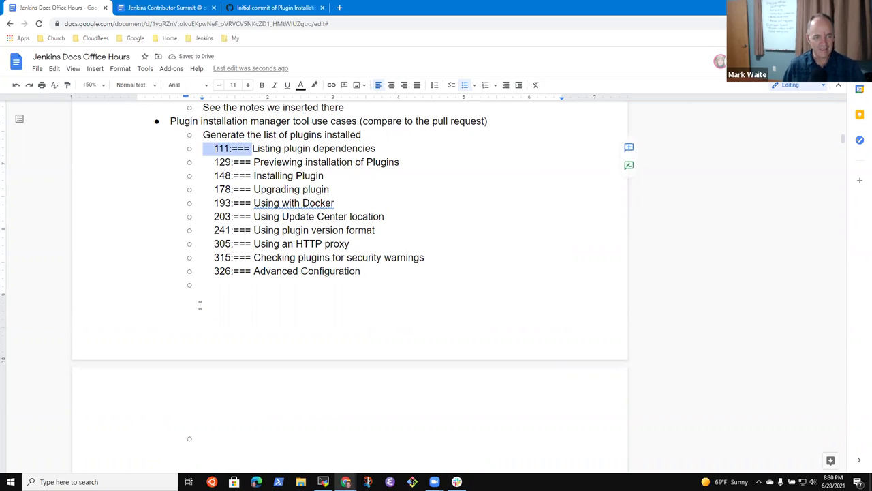
{"action": "key", "text": "Delete"}
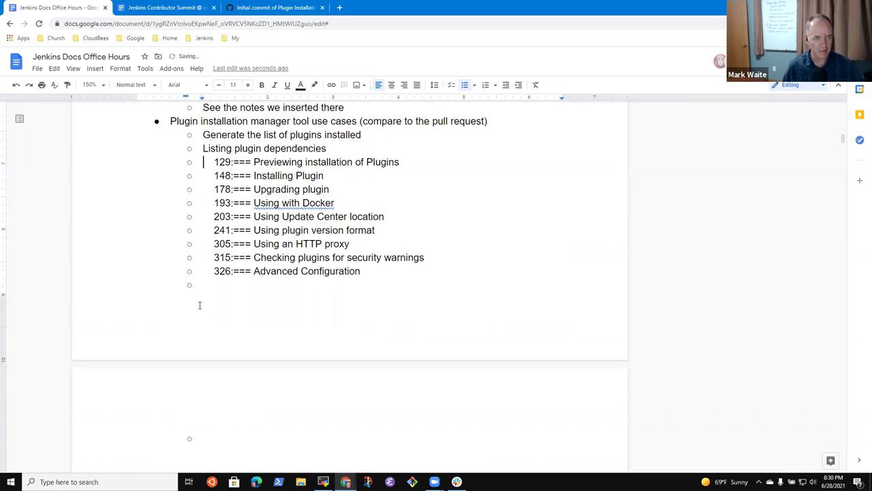
Shorten Listing to List, strip the 129:=== prefix and change Previewing to Preview
{"action": "key", "text": "Up"}
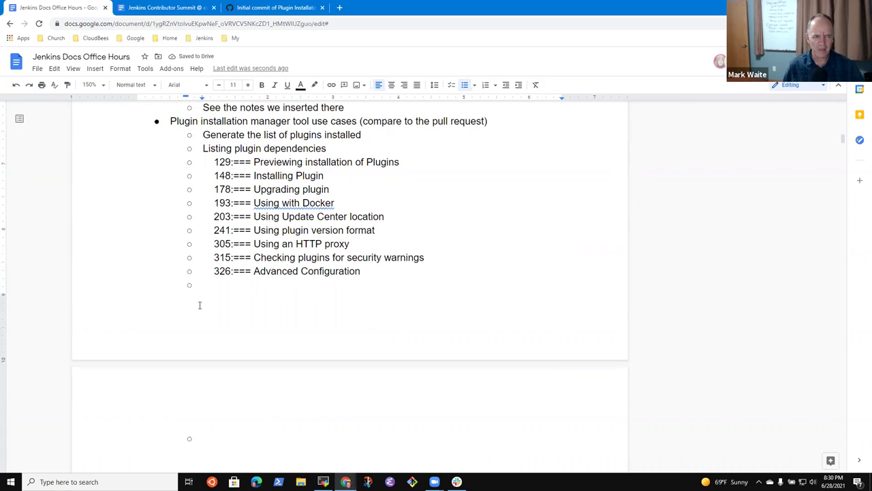
{"action": "key", "text": "Right"}
{"action": "key", "text": "Right"}
{"action": "key", "text": "Right"}
{"action": "key", "text": "Right"}
{"action": "key", "text": "shift+Right"}
{"action": "key", "text": "shift+Right"}
{"action": "key", "text": "shift+Right"}
{"action": "key", "text": "Delete"}
{"action": "key", "text": "Home"}
{"action": "key", "text": "shift+Right"}
{"action": "key", "text": "shift+Right"}
{"action": "key", "text": "shift+Right"}
{"action": "key", "text": "shift+Right"}
{"action": "key", "text": "shift+Right"}
{"action": "key", "text": "shift+Right"}
{"action": "key", "text": "shift+Right"}
{"action": "key", "text": "shift+Right"}
{"action": "key", "text": "shift+Right"}
{"action": "key", "text": "Delete"}
{"action": "key", "text": "ctrl+Right"}
{"action": "key", "text": "shift+Left"}
{"action": "key", "text": "shift+Left"}
{"action": "key", "text": "shift+Left"}
{"action": "key", "text": "Delete"}
Strip the 148 and 178 prefixes and reword the lines to 'Install a Plugin' and 'Upgrade a plugin'
{"action": "key", "text": "Down"}
{"action": "key", "text": "Home"}
{"action": "key", "text": "ctrl+shift+Right"}
{"action": "key", "text": "ctrl+shift+Right"}
{"action": "key", "text": "ctrl+shift+Right"}
{"action": "key", "text": "Delete"}
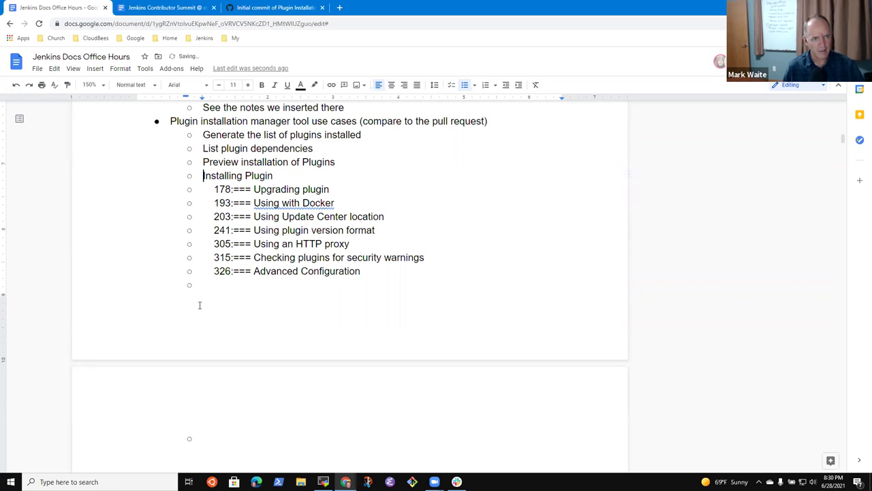
{"action": "key", "text": "ctrl+Right"}
{"action": "key", "text": "BackSpace"}
{"action": "key", "text": "BackSpace"}
{"action": "key", "text": "BackSpace"}
{"action": "type", "text": "a"}
{"action": "key", "text": "Home"}
{"action": "key", "text": "ctrl+shift+Right"}
{"action": "key", "text": "ctrl+shift+Right"}
{"action": "key", "text": "ctrl+shift+Right"}
{"action": "key", "text": "Delete"}
{"action": "key", "text": "ctrl+Right"}
{"action": "key", "text": "BackSpace"}
{"action": "key", "text": "BackSpace"}
{"action": "key", "text": "BackSpace"}
{"action": "type", "text": "e a"}
Strip the 193:=== prefix and change Using to Use, giving 'Use with Docker'
{"action": "key", "text": "Down"}
{"action": "key", "text": "Home"}
{"action": "key", "text": "ctrl+shift+Right"}
{"action": "key", "text": "ctrl+shift+Right"}
{"action": "key", "text": "ctrl+shift+Right"}
{"action": "key", "text": "Delete"}
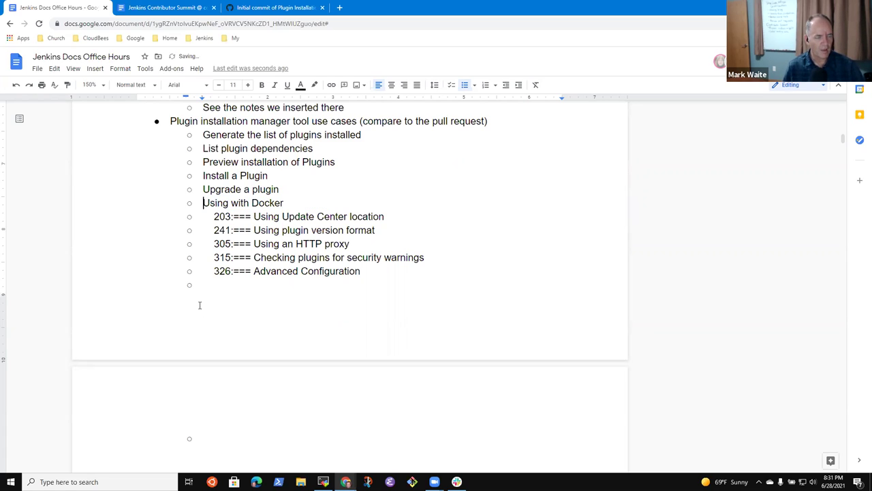
{"action": "key", "text": "ctrl+Right"}
{"action": "key", "text": "BackSpace"}
{"action": "key", "text": "BackSpace"}
{"action": "key", "text": "BackSpace"}
{"action": "type", "text": "e"}
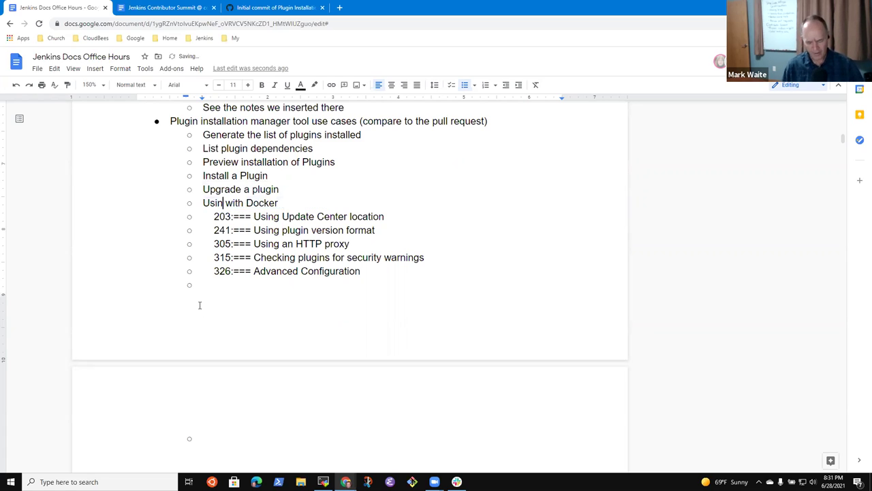
Add an empty sub-bullet below the reworded use cases, kept indented under the use-cases item
{"action": "key", "text": "Up"}
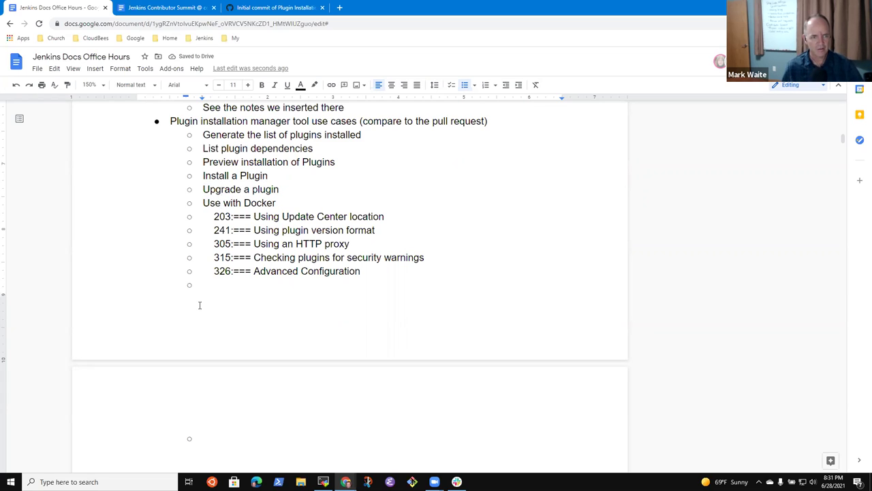
{"action": "key", "text": "Down"}
{"action": "key", "text": "End"}
{"action": "key", "text": "Return"}
{"action": "key", "text": "BackSpace"}
{"action": "key", "text": "BackSpace"}
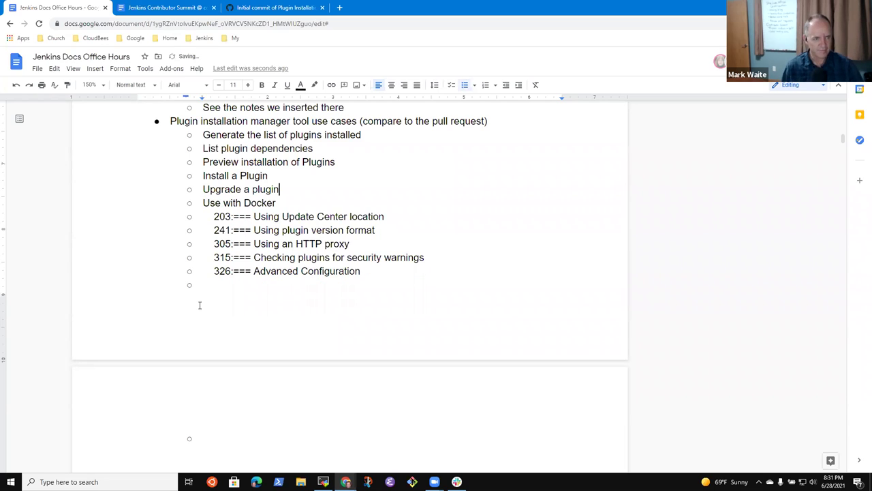
{"action": "key", "text": "shift+Tab"}
{"action": "key", "text": "Tab"}
Type a '--- Mark's idea' line and start a new item below it
{"action": "type", "text": "--- "}
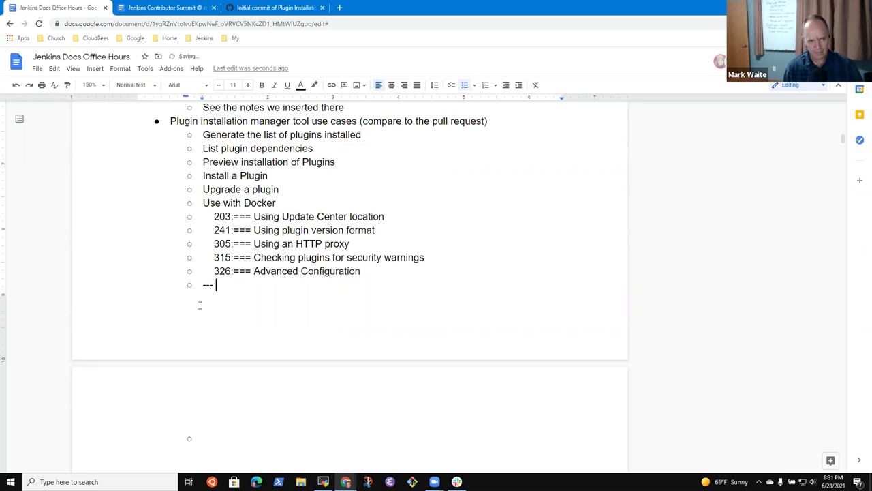
{"action": "type", "text": "Mark's idea"}
{"action": "key", "text": "Return"}
{"action": "type", "text": "Maint"}
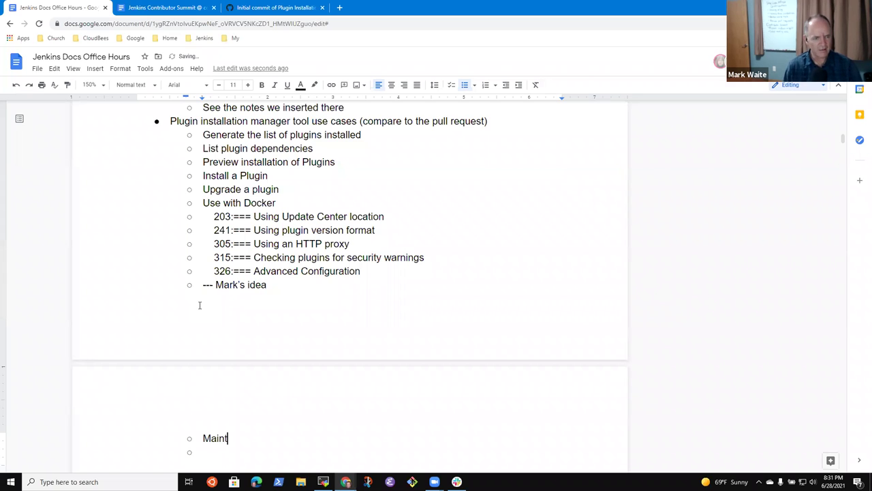
{"action": "type", "text": "ain the p"}
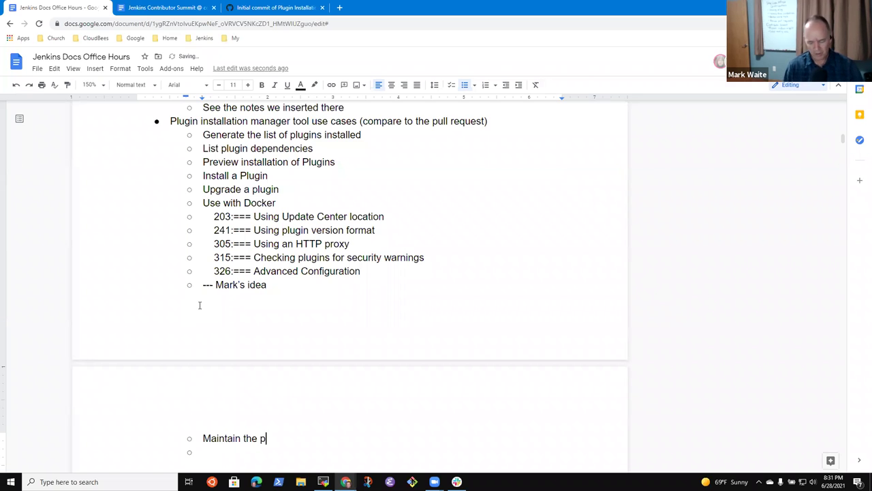
{"action": "type", "text": "lugins.txt"}
{"action": "key", "text": "shift+Home"}
{"action": "key", "text": "BackSpace"}
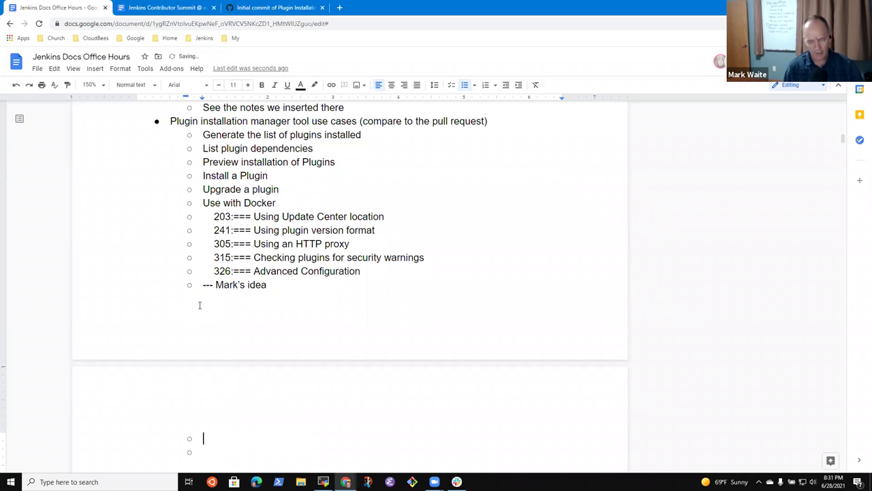
Add the items 'Update the plugins.txt with latest plugin version numbers' and 'Download latest plugins defined in plugins.txt'
{"action": "type", "text": "Update the plugins.et"}
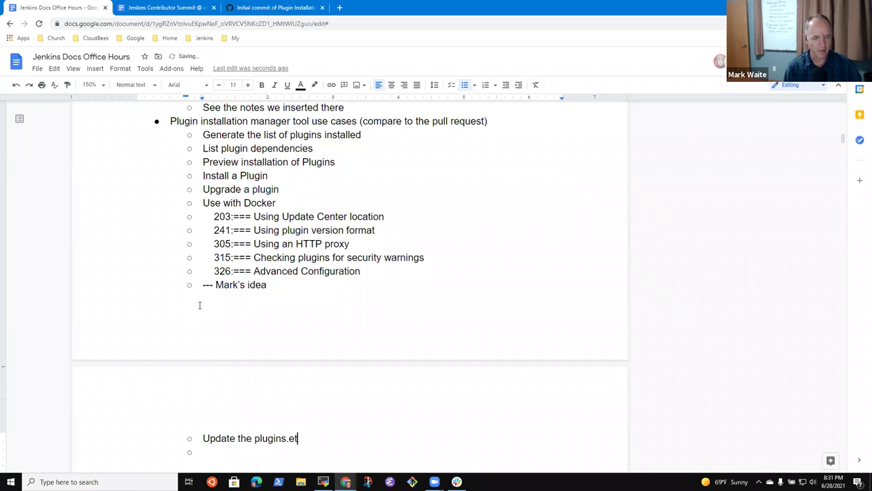
{"action": "key", "text": "BackSpace"}
{"action": "type", "text": "txt with latest plugi"}
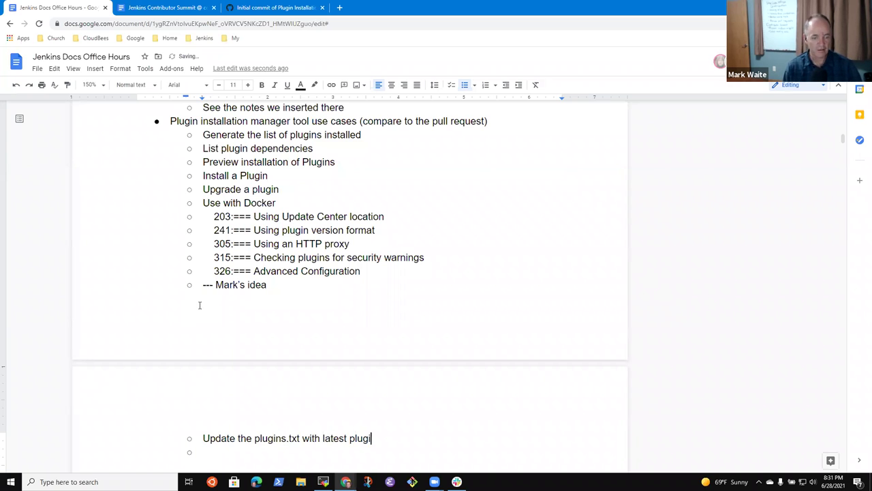
{"action": "type", "text": "n version number"}
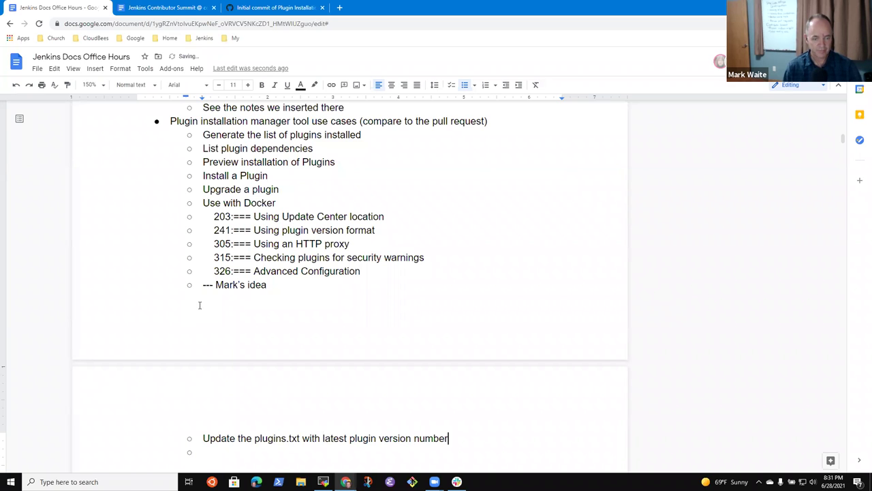
{"action": "type", "text": "s Down"}
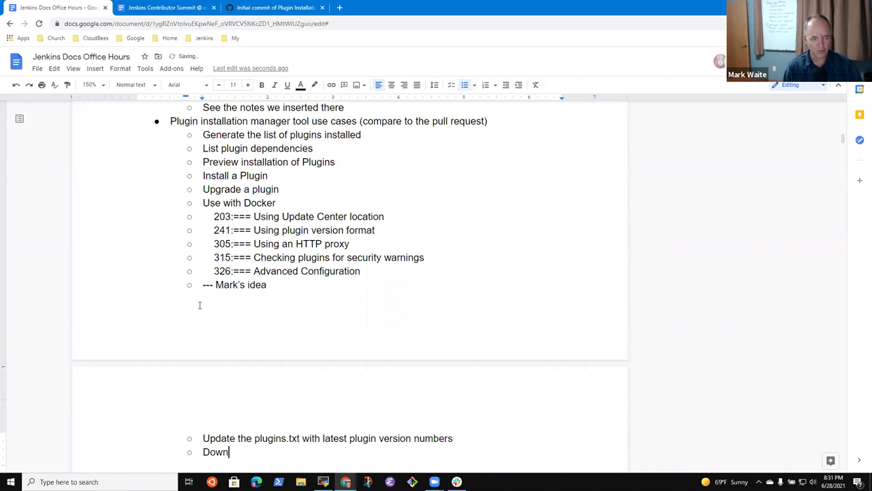
{"action": "type", "text": "load latest plguins"}
{"action": "key", "text": "ctrl+BackSpace"}
{"action": "key", "text": "ctrl+BackSpace"}
{"action": "type", "text": "plgu"}
{"action": "key", "text": "BackSpace"}
{"action": "key", "text": "BackSpace"}
{"action": "type", "text": "ugins defined in "}
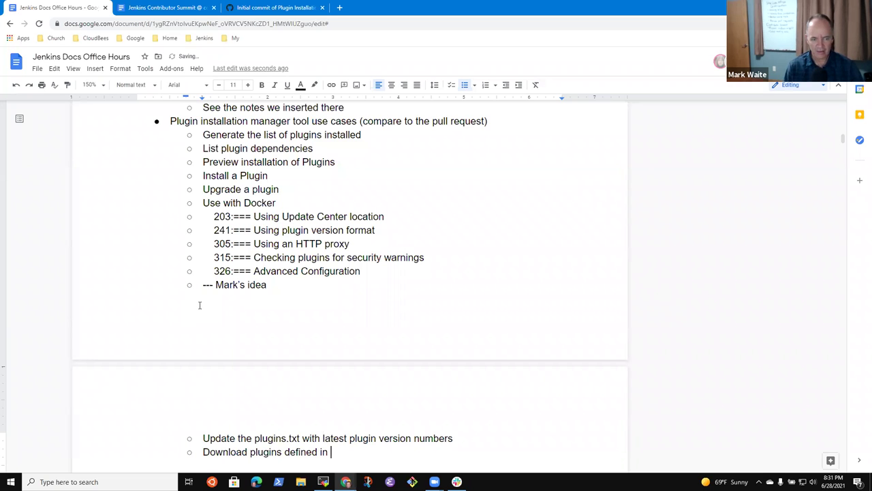
{"action": "type", "text": "plugins.txt"}
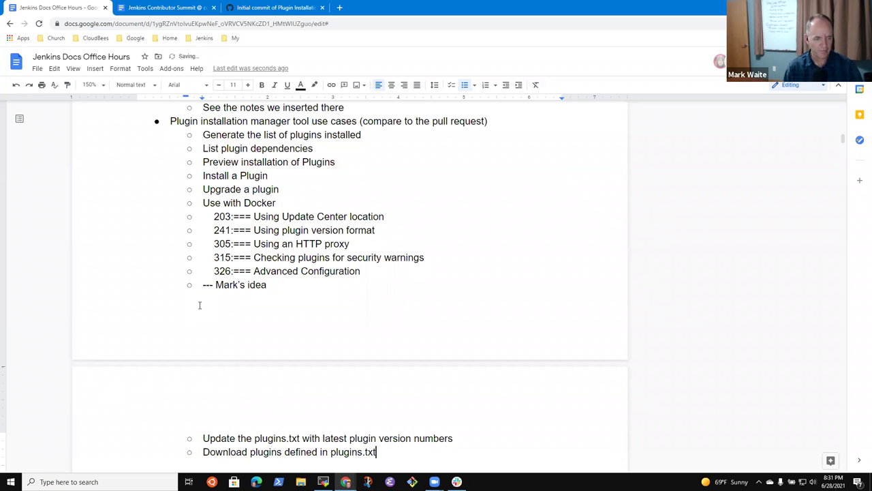
Add the item 'Use an incremental build of a plugin in plugins.txt (git client plugin example)'
{"action": "key", "text": "Return"}
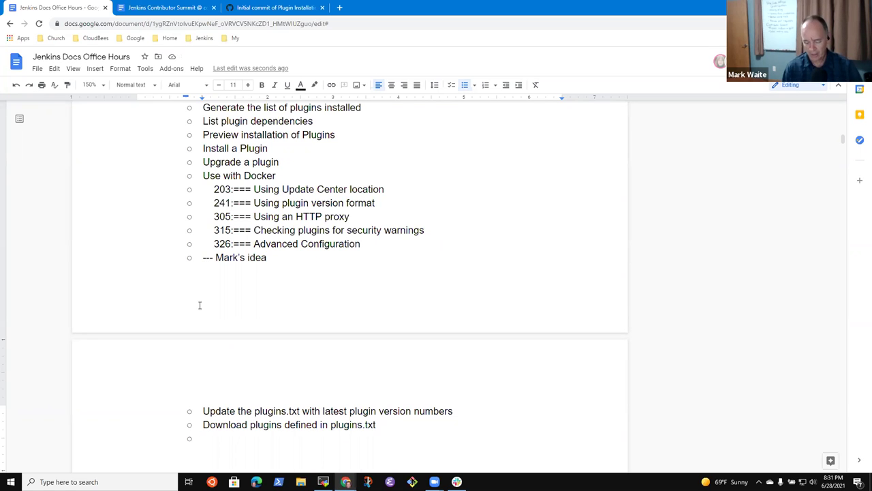
{"action": "type", "text": "Use a"}
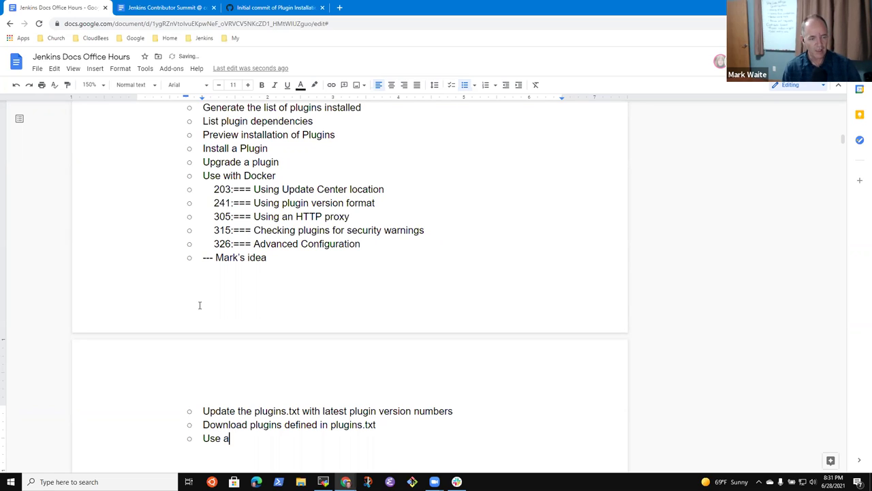
{"action": "type", "text": "n increment"}
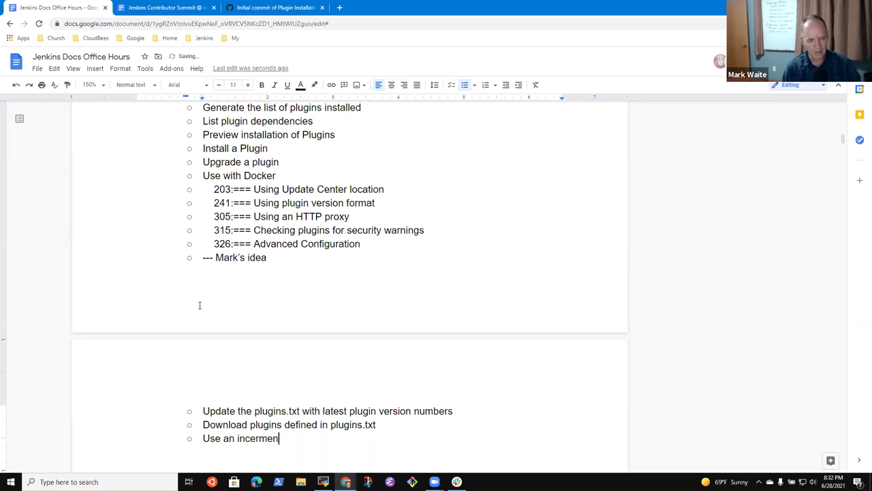
{"action": "key", "text": "ctrl+BackSpace"}
{"action": "type", "text": "incremental "}
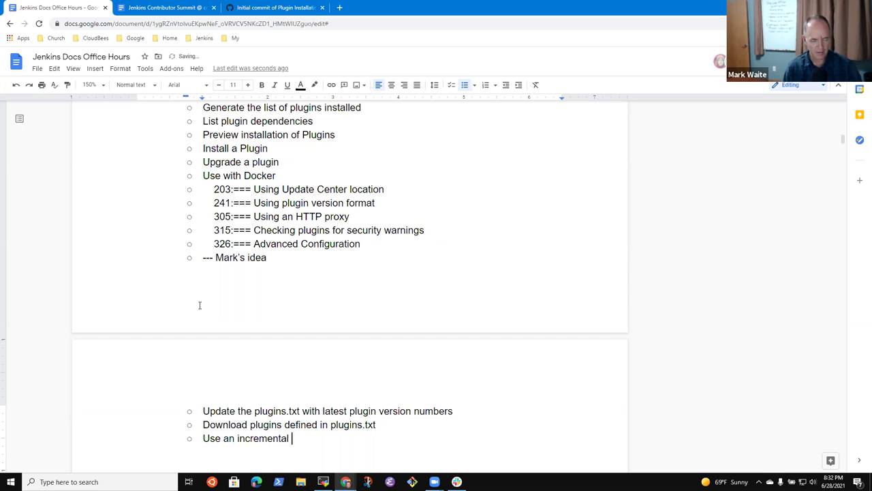
{"action": "type", "text": "build of a"}
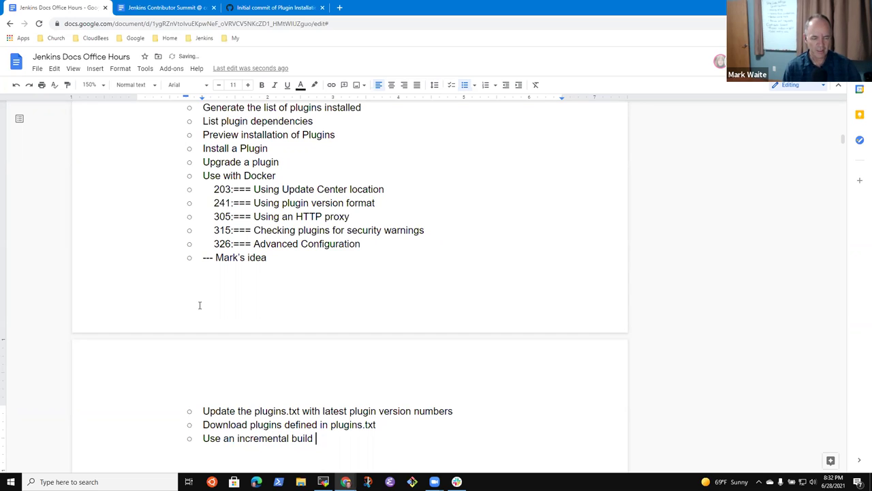
{"action": "key", "text": "BackSpace"}
{"action": "type", "text": "a plugin "}
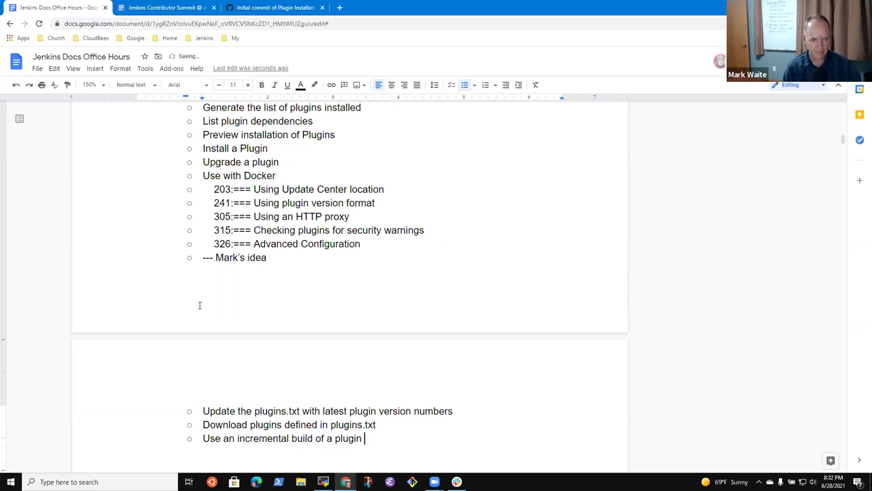
{"action": "type", "text": "in pluigins.t"}
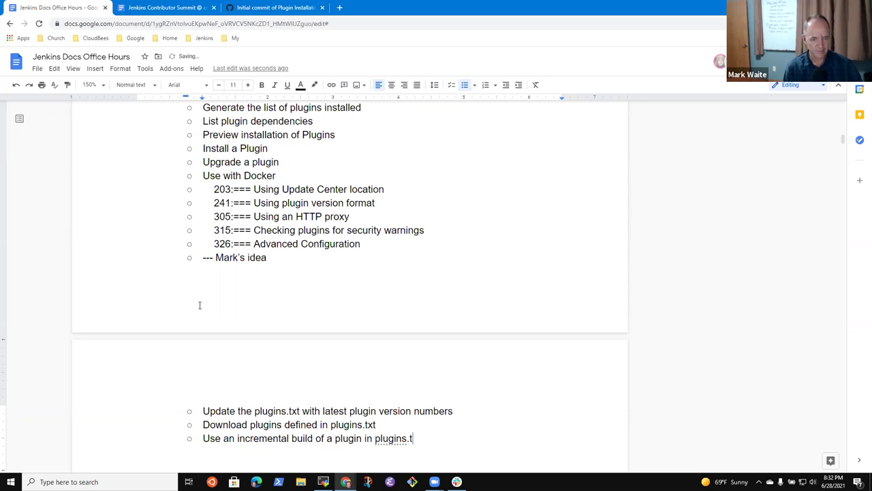
{"action": "type", "text": "xt"}
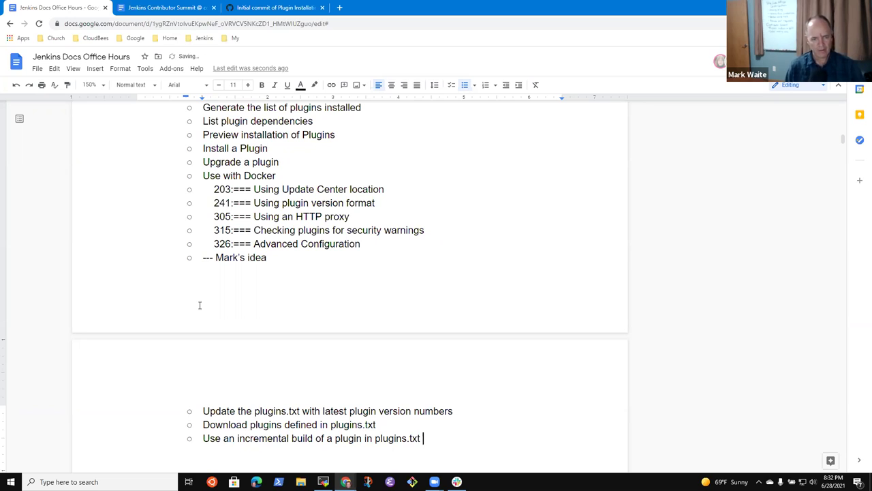
{"action": "type", "text": " (git client plugin example)"}
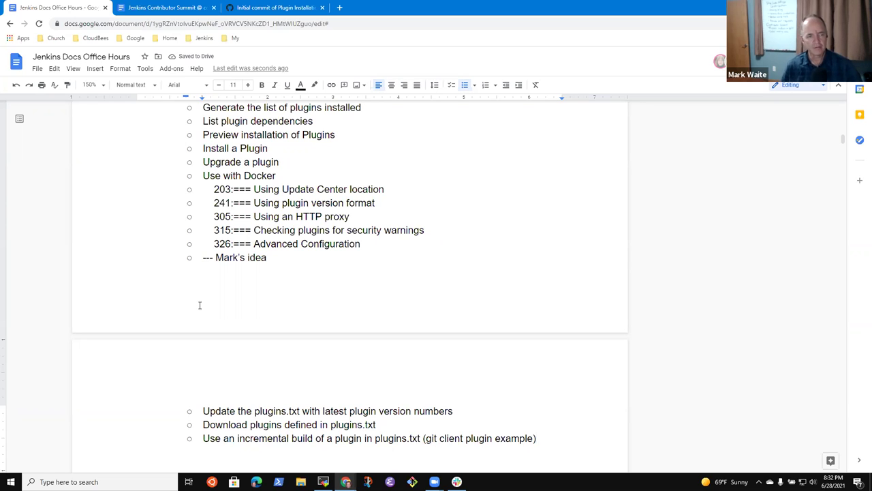
{"action": "key", "text": "Up"}
{"action": "key", "text": "Up"}
{"action": "key", "text": "Up"}
{"action": "key", "text": "Up"}
{"action": "key", "text": "Up"}
{"action": "key", "text": "Up"}
{"action": "key", "text": "Up"}
{"action": "key", "text": "Up"}
{"action": "key", "text": "Up"}
{"action": "key", "text": "Up"}
{"action": "key", "text": "Up"}
Delete the '203:===' and '241:===' prefixes from the Update Center location and version format lines
{"action": "key", "text": "Down"}
{"action": "key", "text": "Down"}
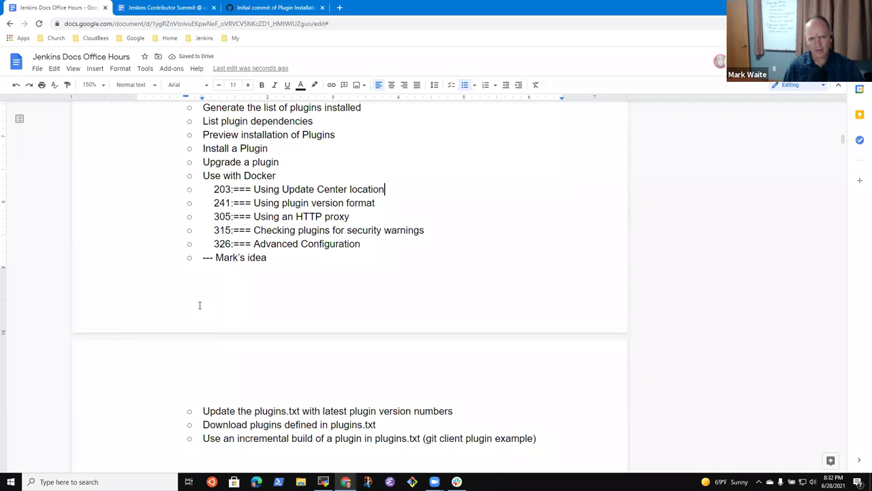
{"action": "key", "text": "ctrl+shift+Right"}
{"action": "key", "text": "ctrl+shift+Right"}
{"action": "key", "text": "ctrl+shift+Right"}
{"action": "key", "text": "ctrl+shift+Left"}
{"action": "key", "text": "ctrl+shift+Right"}
{"action": "key", "text": "BackSpace"}
{"action": "key", "text": "Down"}
{"action": "key", "text": "ctrl+shift+Right"}
{"action": "key", "text": "ctrl+shift+Right"}
{"action": "key", "text": "ctrl+shift+Right"}
{"action": "key", "text": "BackSpace"}
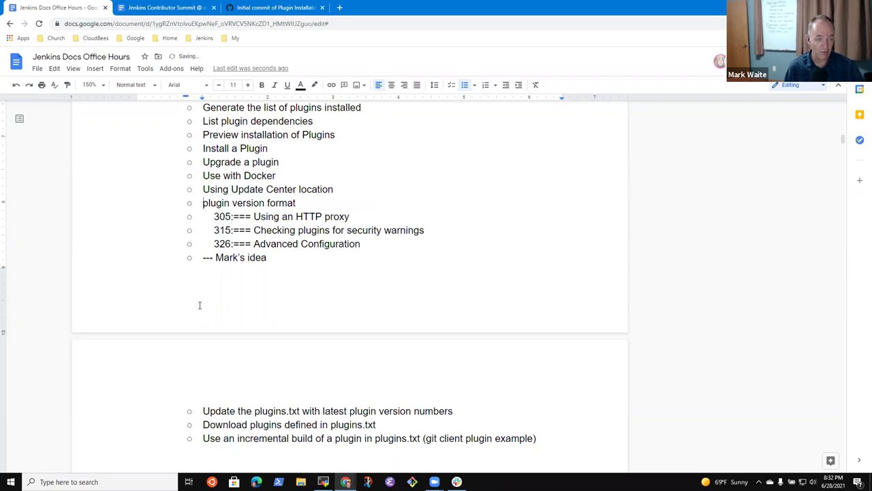
{"action": "key", "text": "ctrl+z"}
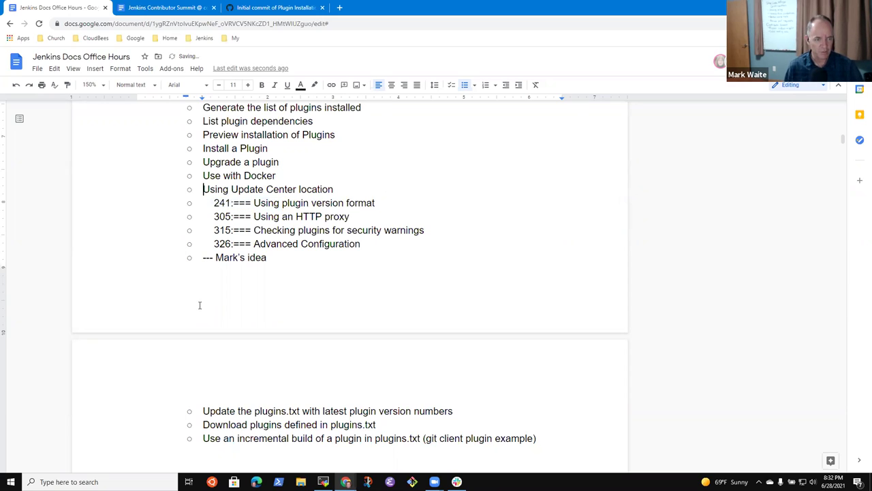
{"action": "key", "text": "ctrl+shift+Right"}
{"action": "key", "text": "ctrl+shift+Right"}
{"action": "key", "text": "BackSpace"}
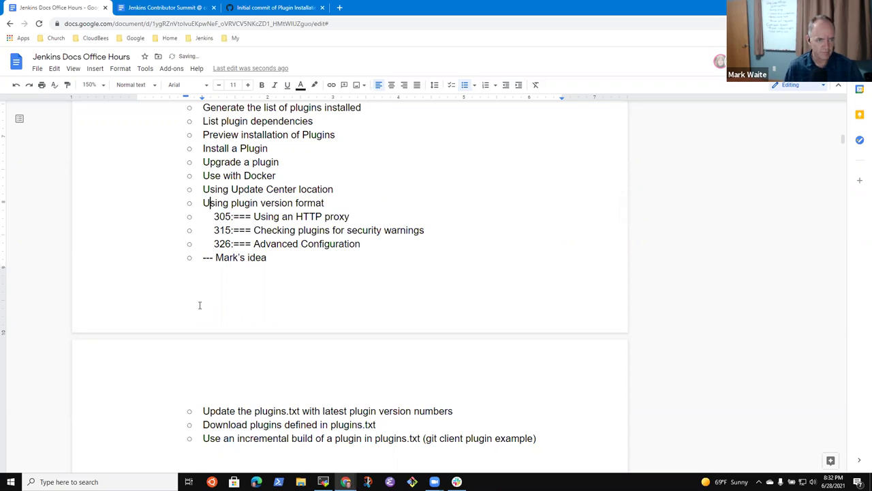
Change 'Using' to 'Use' at the start of both lines
{"action": "key", "text": "BackSpace"}
{"action": "key", "text": "BackSpace"}
{"action": "type", "text": "e"}
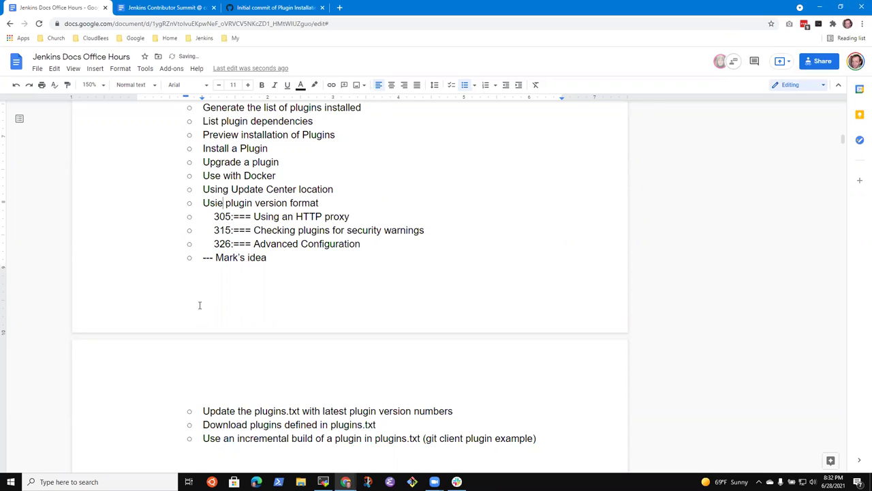
{"action": "key", "text": "BackSpace"}
{"action": "key", "text": "BackSpace"}
{"action": "type", "text": "e"}
{"action": "key", "text": "Up"}
{"action": "key", "text": "Left"}
{"action": "key", "text": "Left"}
{"action": "key", "text": "shift+Right"}
{"action": "key", "text": "shift+Right"}
{"action": "key", "text": "shift+Right"}
{"action": "type", "text": "e"}
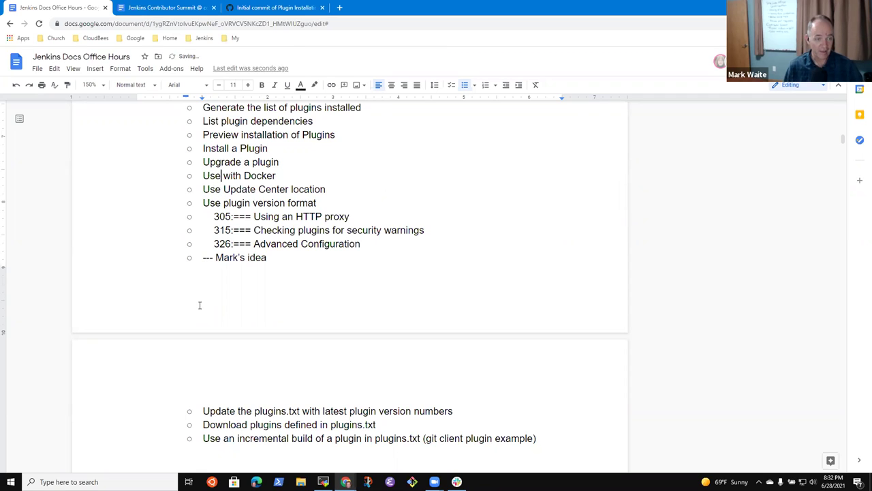
{"action": "key", "text": "Up"}
{"action": "key", "text": "Up"}
{"action": "key", "text": "End"}
{"action": "key", "text": "Down"}
{"action": "key", "text": "End"}
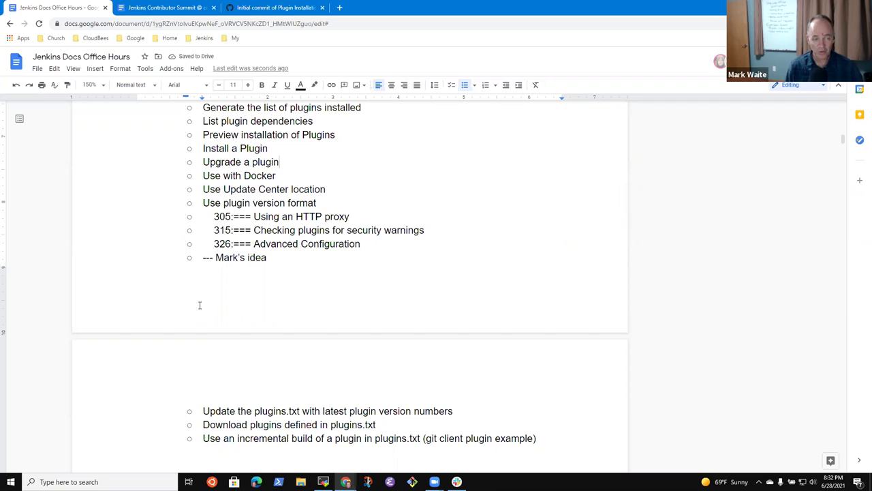
Add the sub-point 'Read the changelog for an upgraded plugin' under Upgrade a plugin
{"action": "key", "text": "Return"}
{"action": "key", "text": "Tab"}
{"action": "type", "text": "Where to fun"}
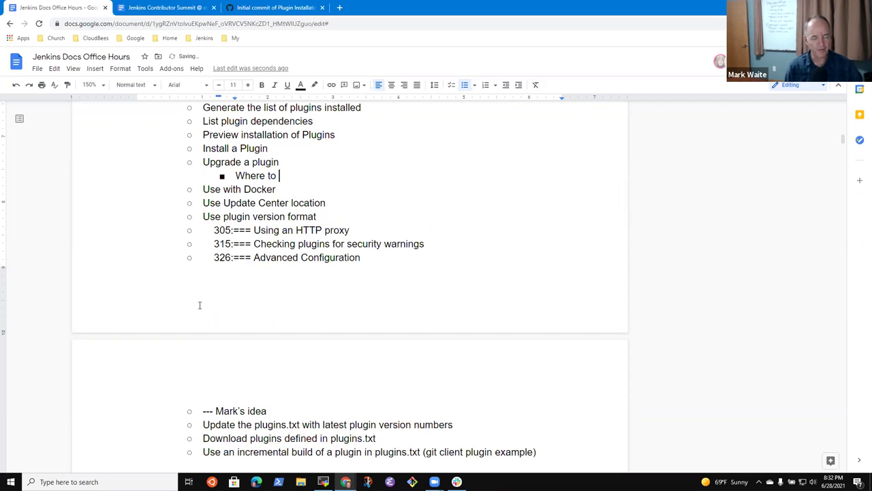
{"action": "key", "text": "BackSpace"}
{"action": "key", "text": "BackSpace"}
{"action": "type", "text": "ind the c"}
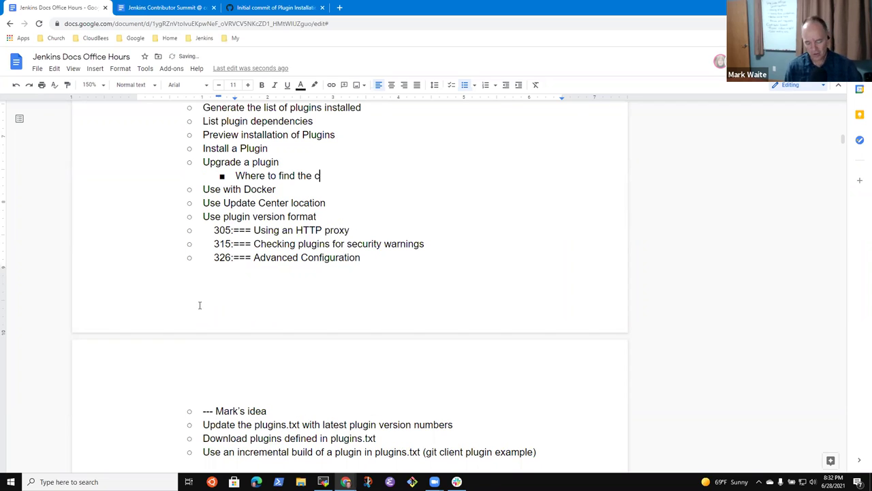
{"action": "type", "text": "hangelog for "}
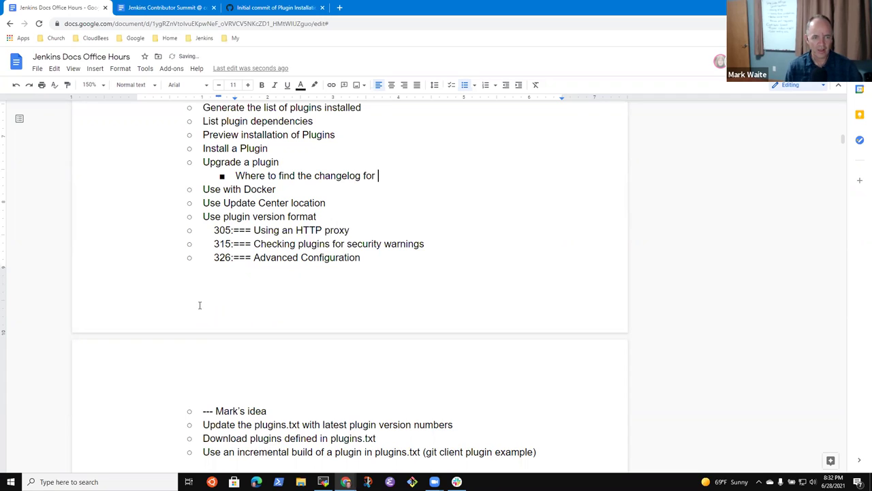
{"action": "type", "text": "an upgraded pl"}
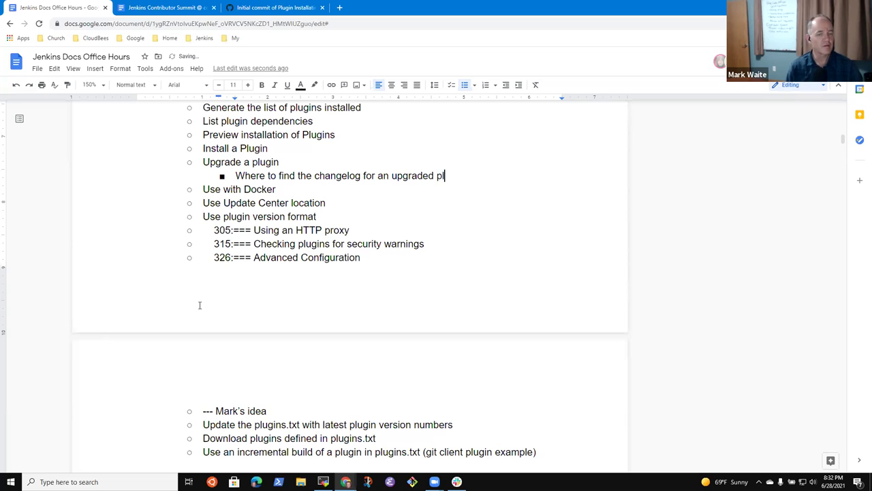
{"action": "type", "text": "ugin"}
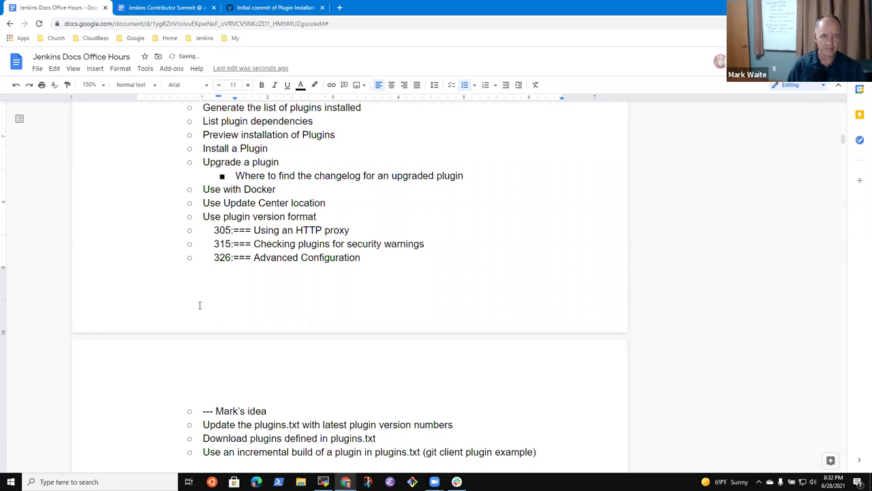
{"action": "key", "text": "Home"}
{"action": "key", "text": "ctrl+shift+Right"}
{"action": "key", "text": "ctrl+shift+Right"}
{"action": "key", "text": "ctrl+shift+Right"}
{"action": "key", "text": "ctrl+shift+Left"}
{"action": "key", "text": "ctrl+shift+Right"}
{"action": "key", "text": "BackSpace"}
{"action": "type", "text": "Read"}
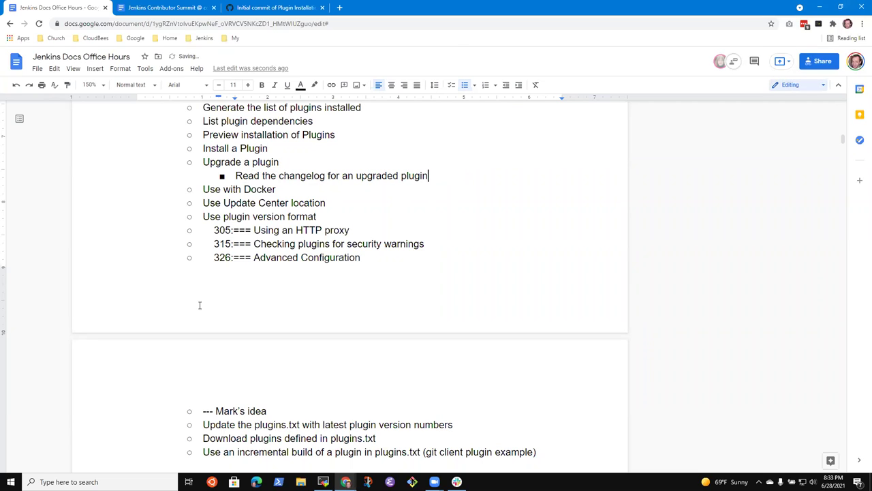
Under Use with Docker, add the sub-point 'Creating a Docker image that contains plugins already'
{"action": "key", "text": "Up"}
{"action": "key", "text": "Up"}
{"action": "key", "text": "Up"}
{"action": "key", "text": "Up"}
{"action": "key", "text": "Up"}
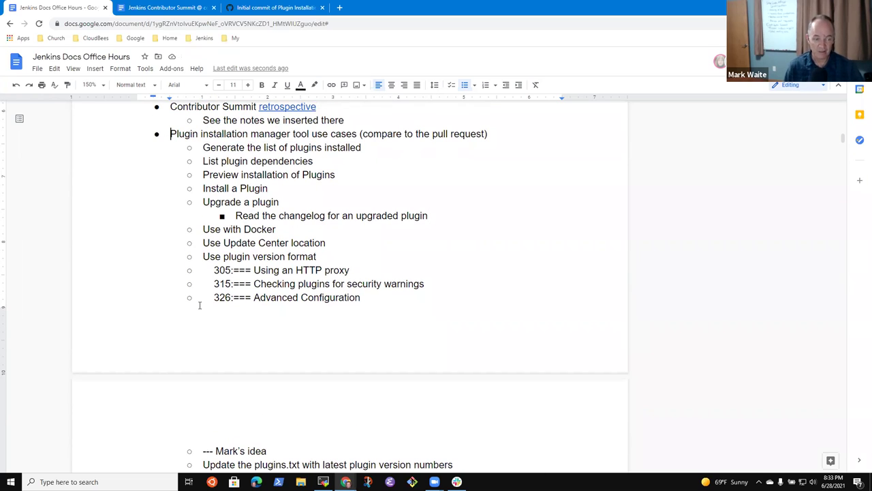
{"action": "key", "text": "Down"}
{"action": "key", "text": "Down"}
{"action": "key", "text": "Down"}
{"action": "key", "text": "Return"}
{"action": "key", "text": "Tab"}
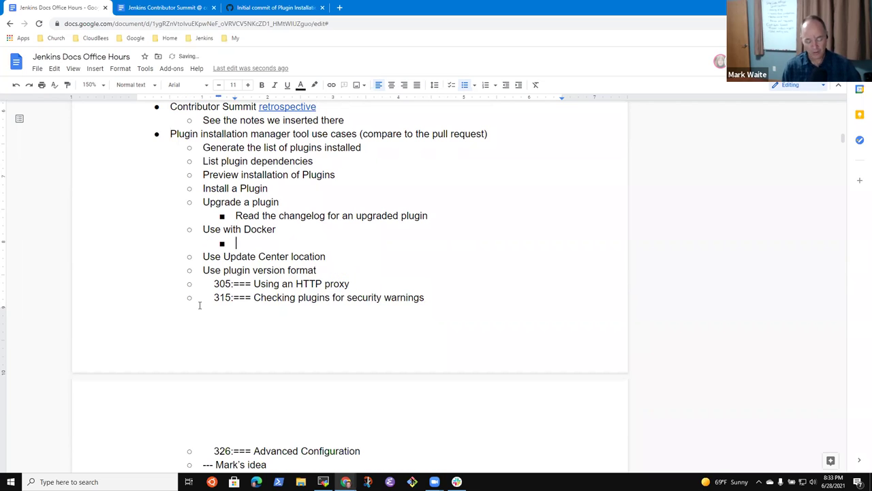
{"action": "type", "text": "C"}
{"action": "key", "text": "BackSpace"}
{"action": "type", "text": "Creating a Doc"}
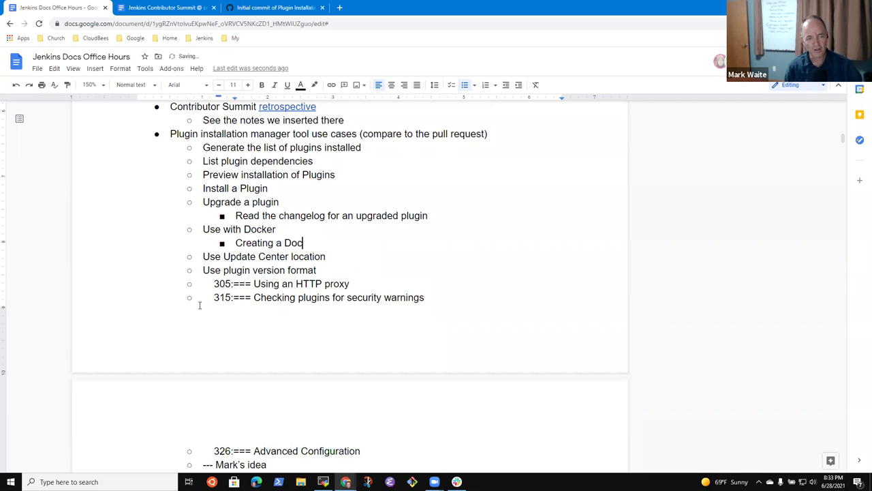
{"action": "type", "text": "ker image that co"}
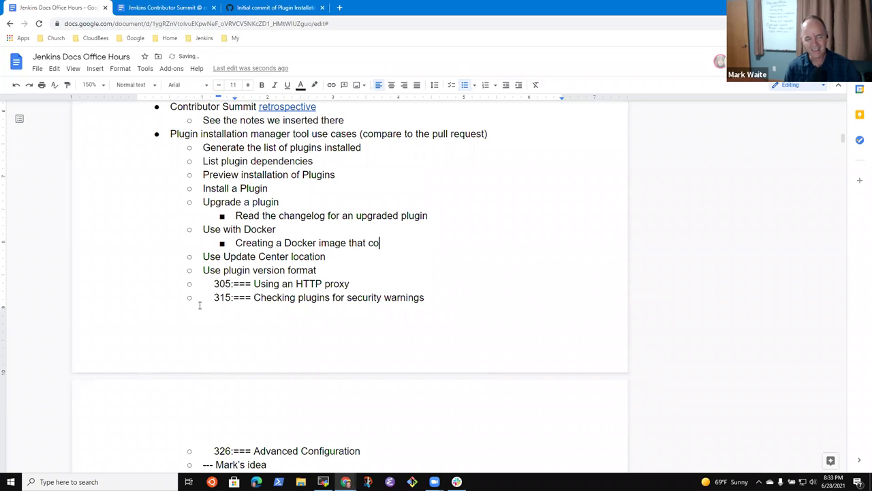
{"action": "type", "text": "ntains plugins already"}
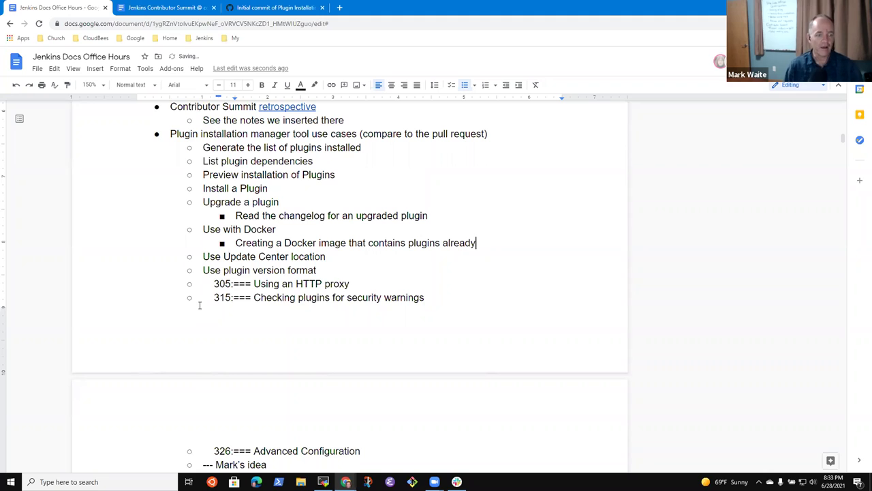
{"action": "key", "text": "Return"}
{"action": "key", "text": "shift+Tab"}
Add a 'Use with Helm charts' item with the sub-point 'Creating a Docker that contains plugins'
{"action": "type", "text": "uSE"}
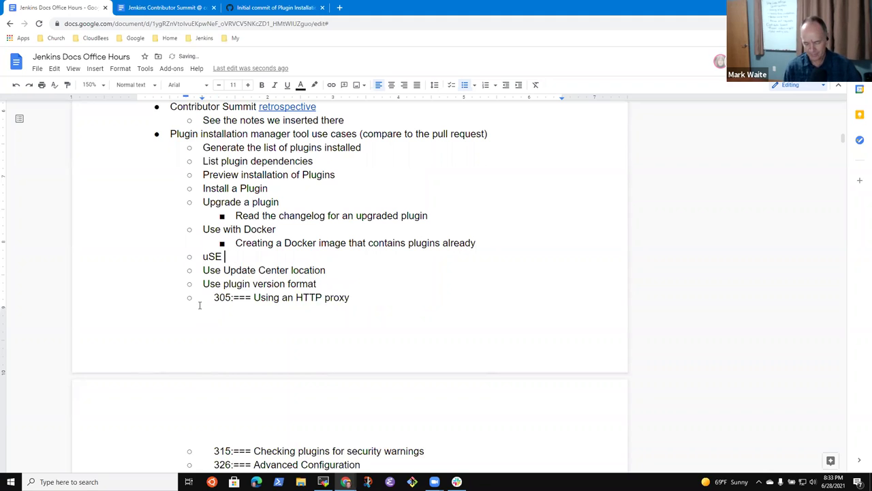
{"action": "key", "text": "shift+Home"}
{"action": "key", "text": "BackSpace"}
{"action": "type", "text": "Use"}
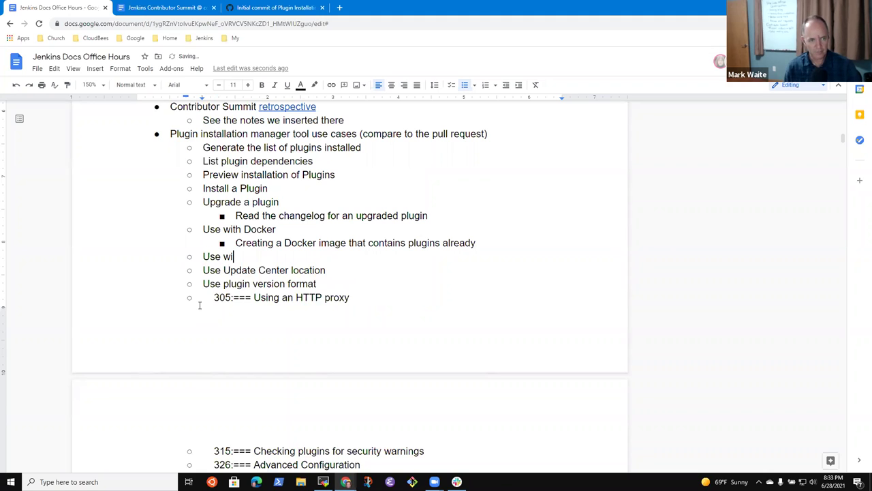
{"action": "type", "text": "Helm charts"}
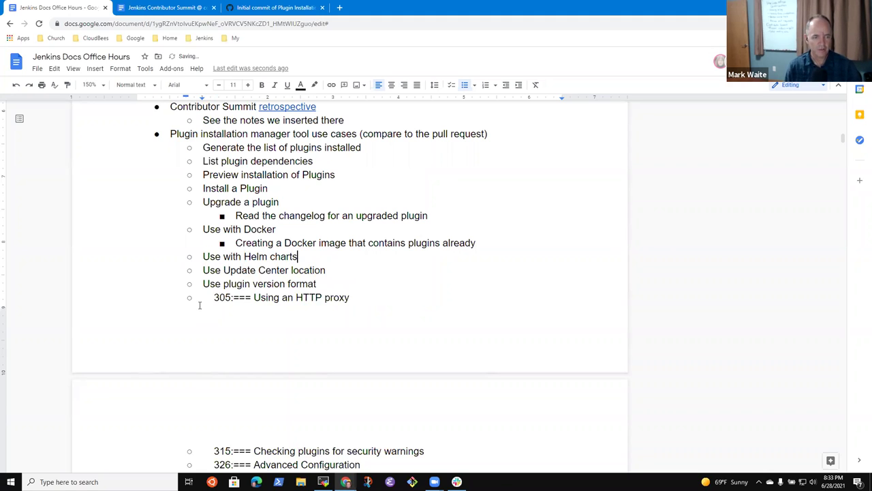
{"action": "key", "text": "Return"}
{"action": "key", "text": "Tab"}
{"action": "type", "text": "Creati"}
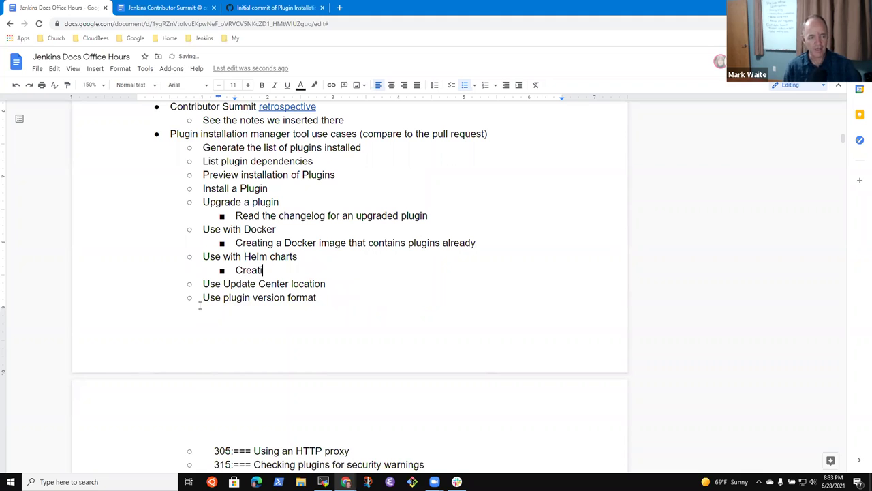
{"action": "type", "text": "ng a Docker that "}
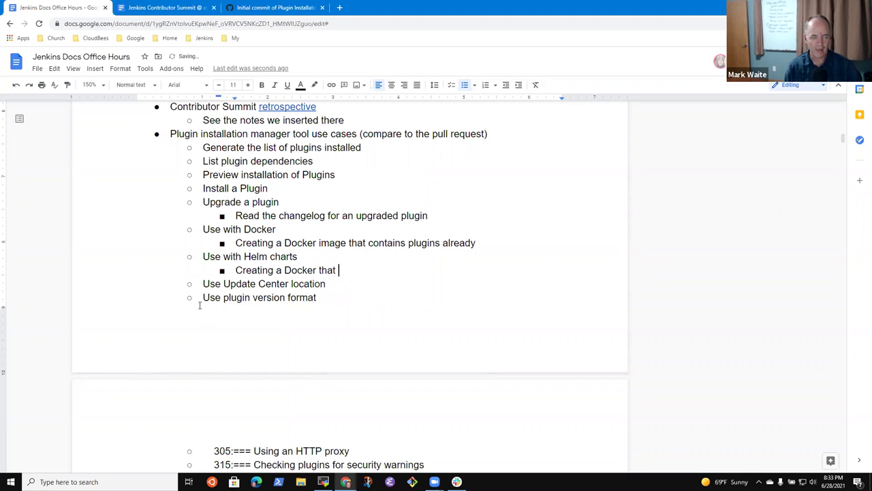
{"action": "type", "text": "contains plugins"}
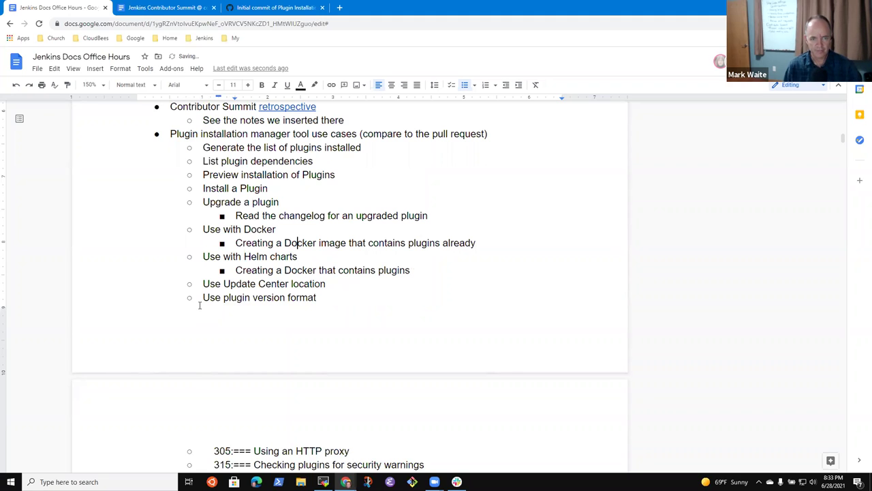
Remove the word 'already' from the Docker image note
{"action": "key", "text": "End"}
{"action": "key", "text": "ctrl+shift+Left"}
{"action": "key", "text": "ctrl+shift+Left"}
{"action": "key", "text": "ctrl+shift+Right"}
{"action": "key", "text": "BackSpace"}
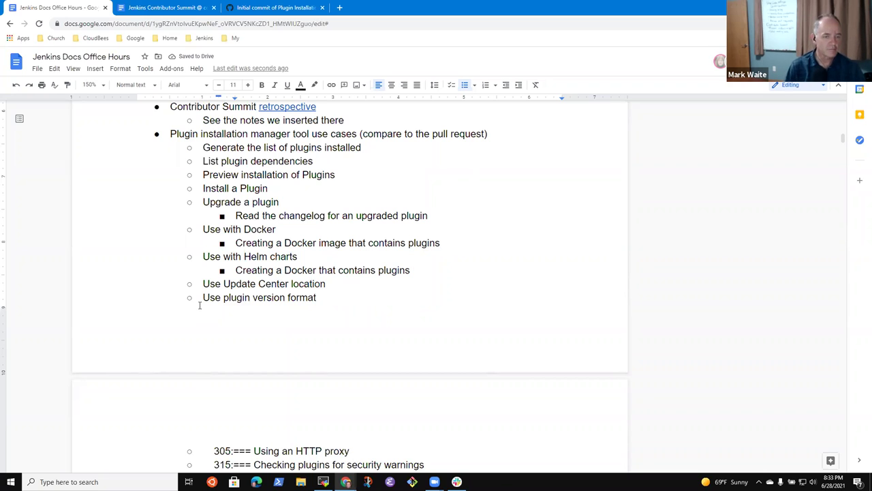
{"action": "key", "text": "Down"}
{"action": "key", "text": "Down"}
{"action": "key", "text": "End"}
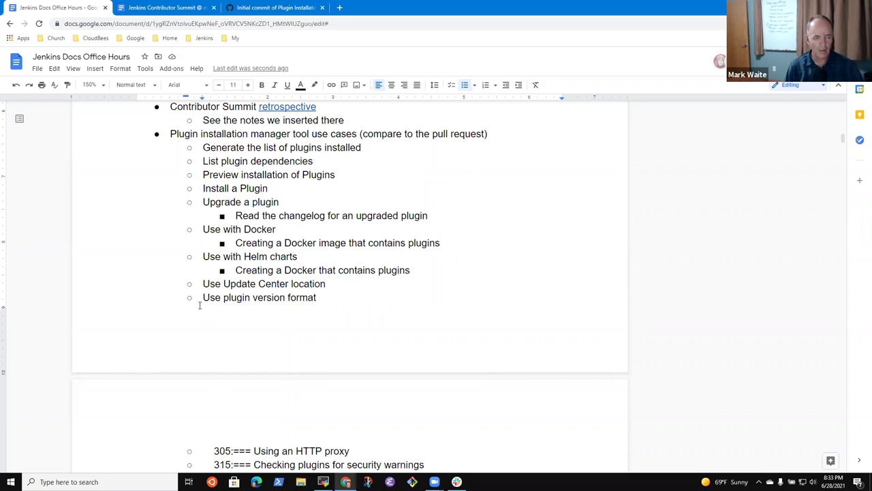
Reword the items to 'Use custom Update Center location' and 'Plugin version formats', adding an indented sub-bullet
{"action": "type", "text": "custom"}
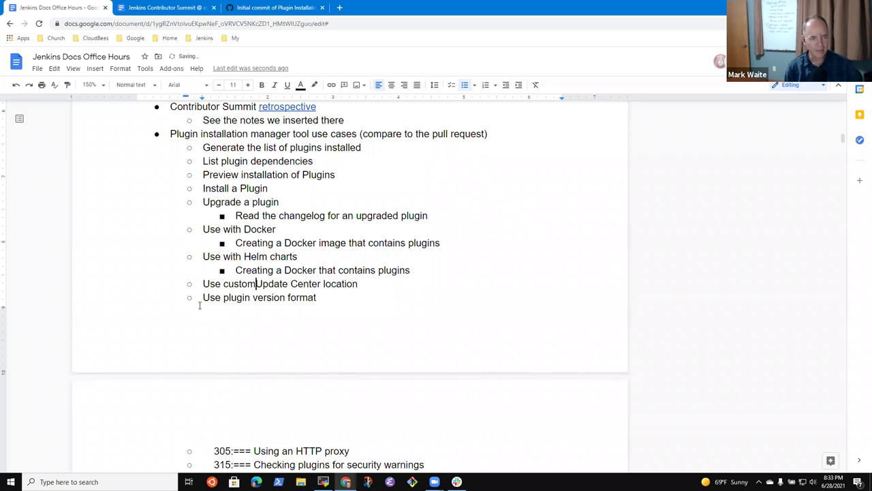
{"action": "key", "text": "End"}
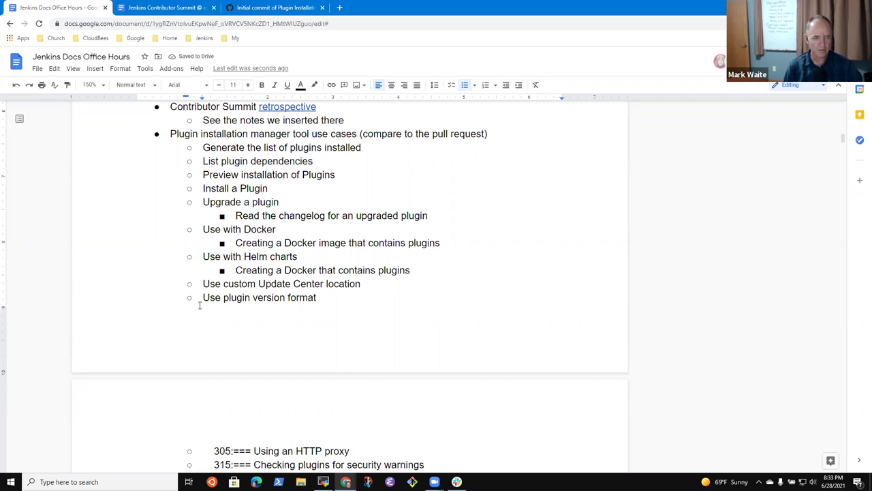
{"action": "key", "text": "ctrl+shift+Right"}
{"action": "key", "text": "ctrl+shift+Right"}
{"action": "key", "text": "ctrl+shift+Left"}
{"action": "key", "text": "shift+Right"}
{"action": "type", "text": "P"}
{"action": "key", "text": "End"}
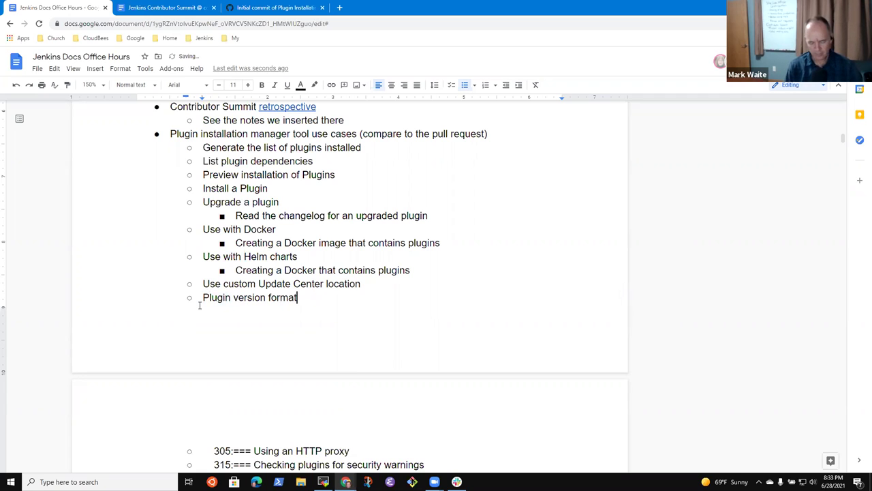
{"action": "type", "text": "s"}
{"action": "key", "text": "Return"}
{"action": "key", "text": "Tab"}
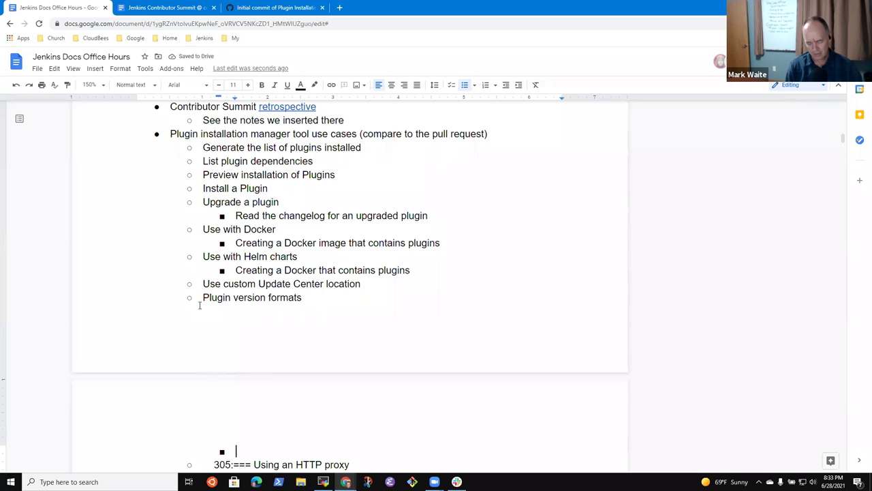
List Defaults, latest, precise version number and Incrementals version number as sub-bullets
{"action": "type", "text": "Defaults"}
{"action": "key", "text": "Return"}
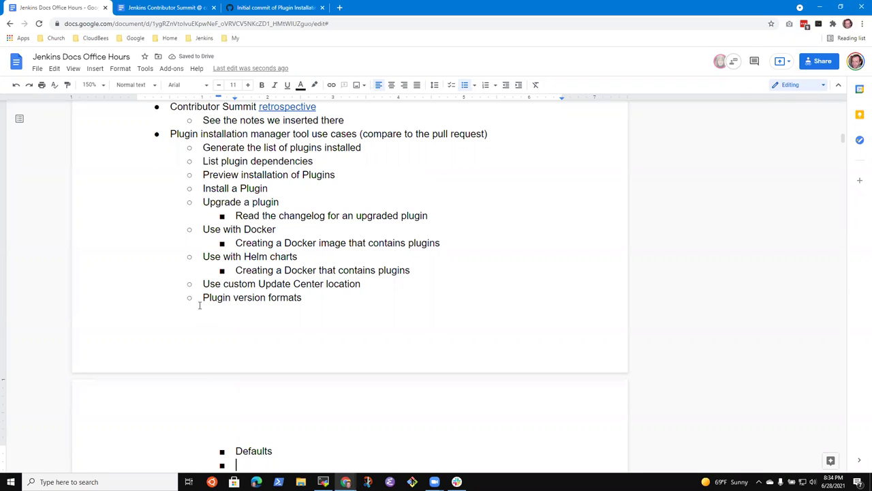
{"action": "type", "text": "latest"}
{"action": "key", "text": "Return"}
{"action": "type", "text": "pre"}
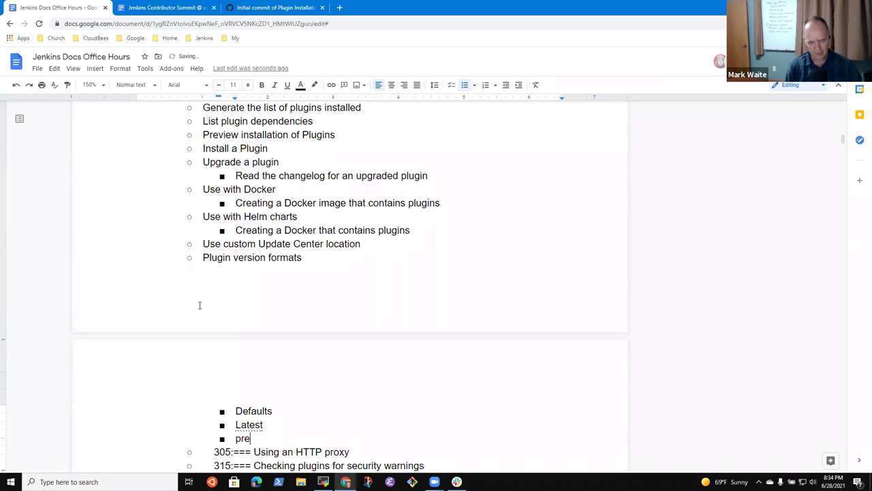
{"action": "type", "text": "cise v"}
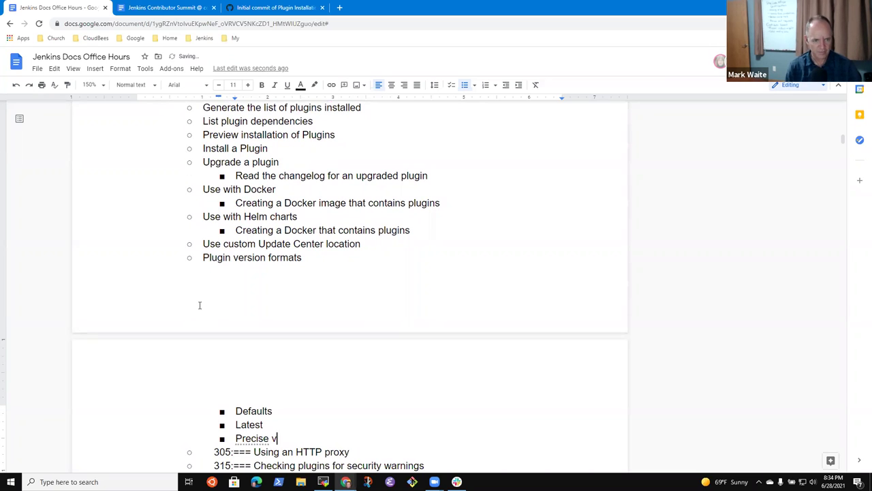
{"action": "type", "text": "ersion number"}
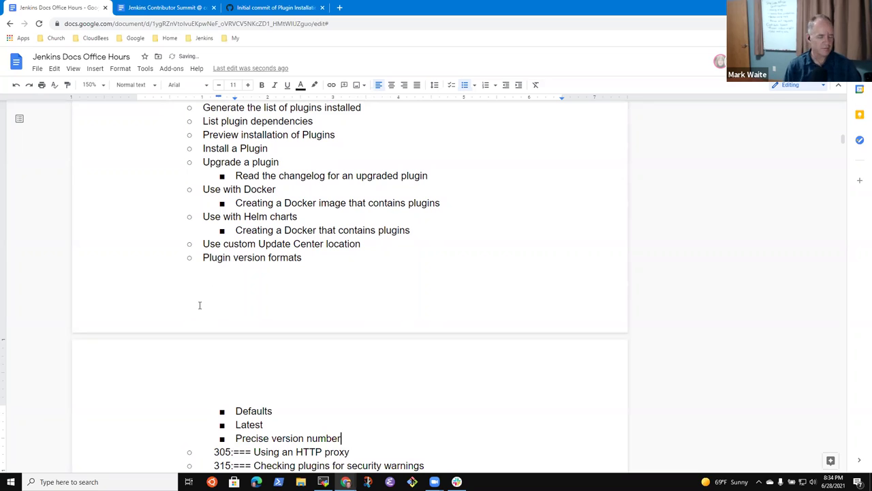
{"action": "key", "text": "Return"}
{"action": "type", "text": "Incrementals version number"}
{"action": "key", "text": "Return"}
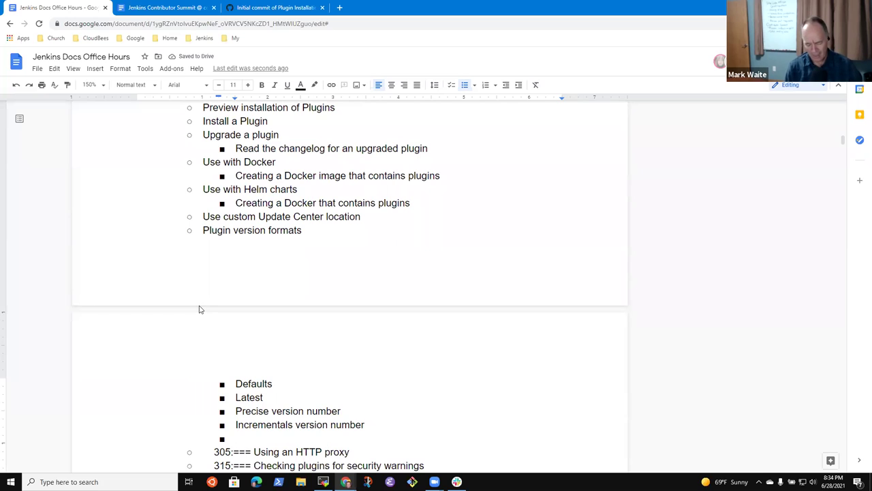
Add the sub-bullet 'SNAPSHOTs don't work with plugin installation manager tool'
{"action": "type", "text": "Using a snapsho"}
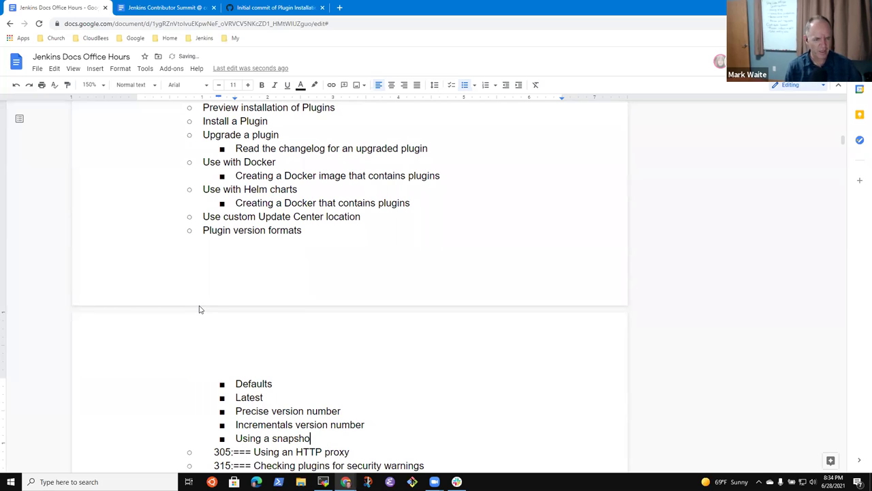
{"action": "type", "text": "t with"}
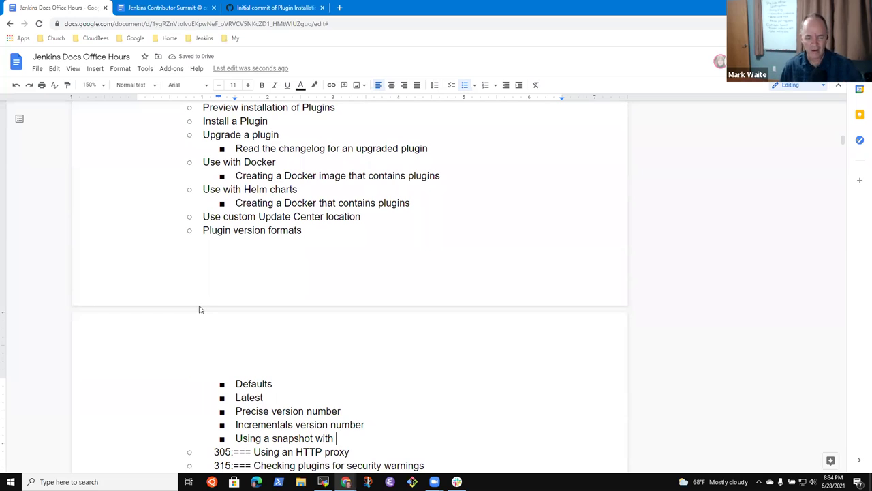
{"action": "type", "text": "plugin inst"}
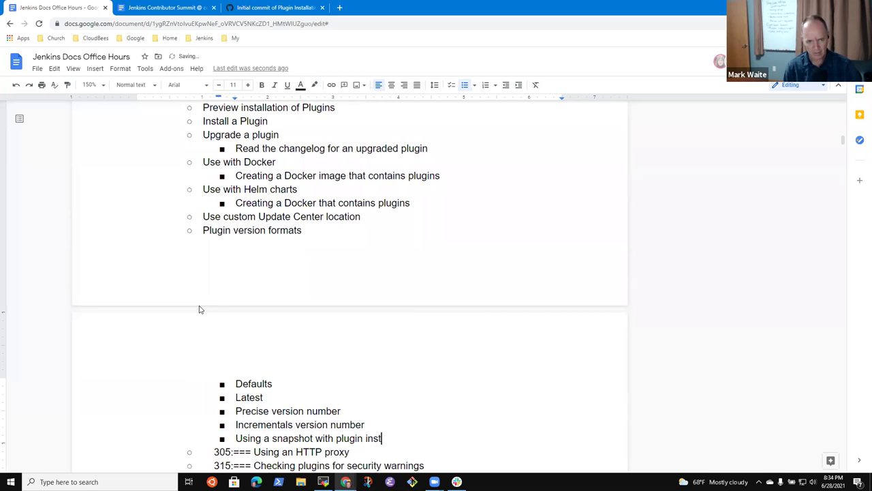
{"action": "key", "text": "shift+Home"}
{"action": "key", "text": "BackSpace"}
{"action": "type", "text": "SNAPSHOT"}
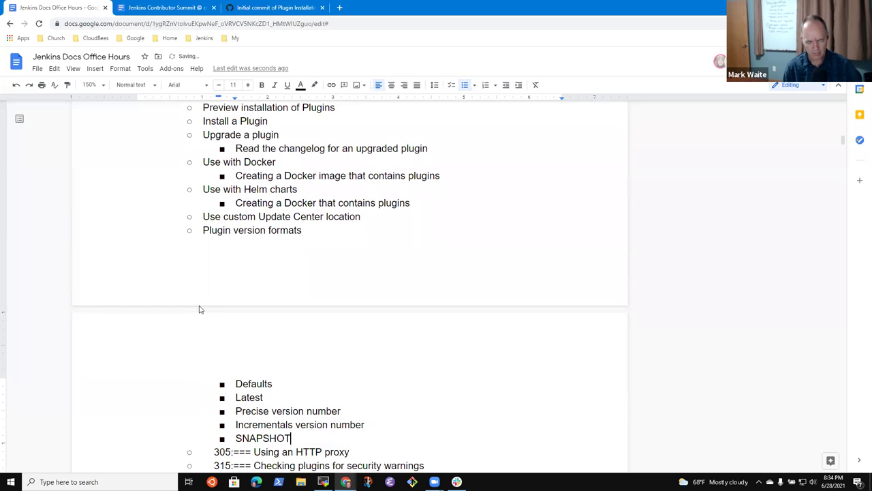
{"action": "type", "text": "s don't work with "}
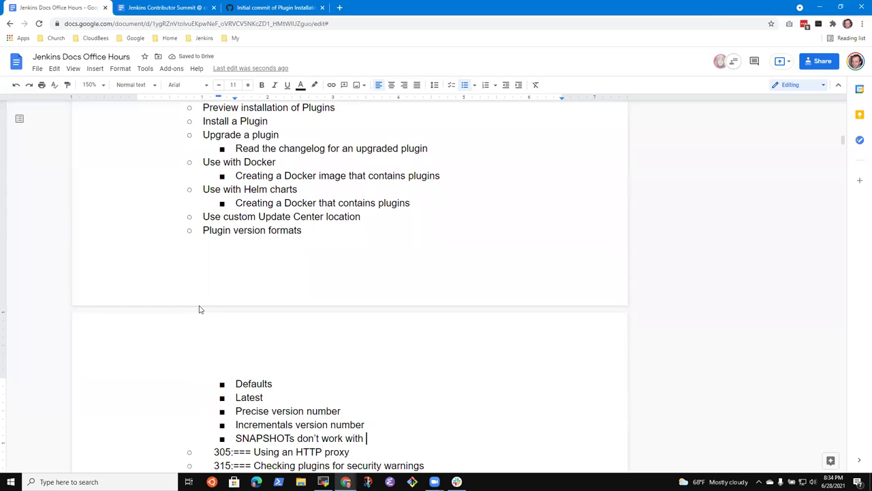
{"action": "type", "text": "plugin inst"}
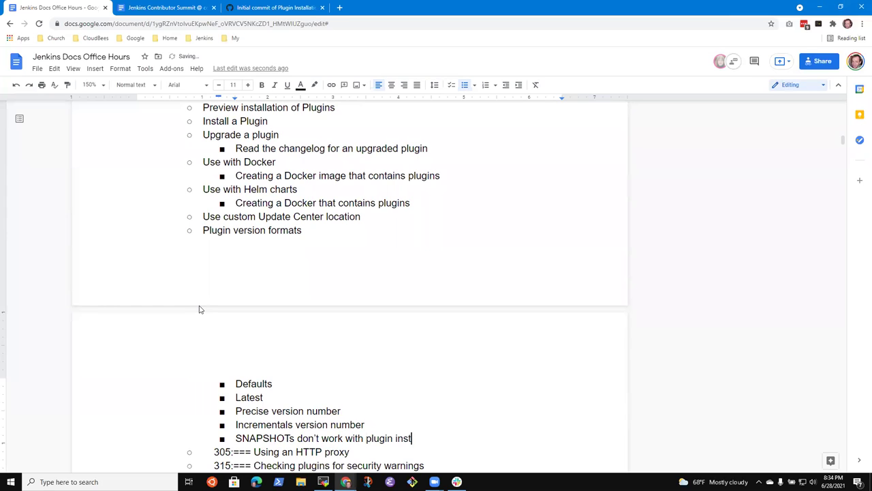
{"action": "type", "text": "allation manager tool"}
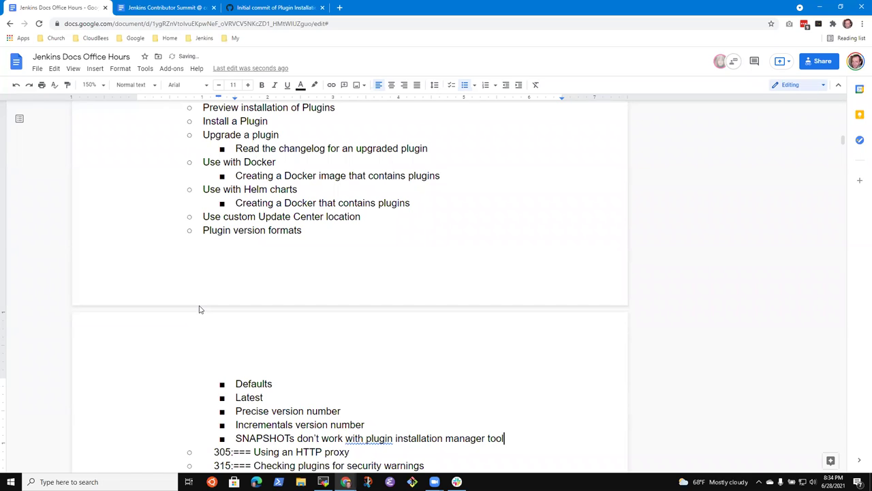
Reword that sub-bullet to 'Locally built SNAPSHOTs don't work', dropping the trailing phrase
{"action": "key", "text": "Home"}
{"action": "type", "text": "Locally "}
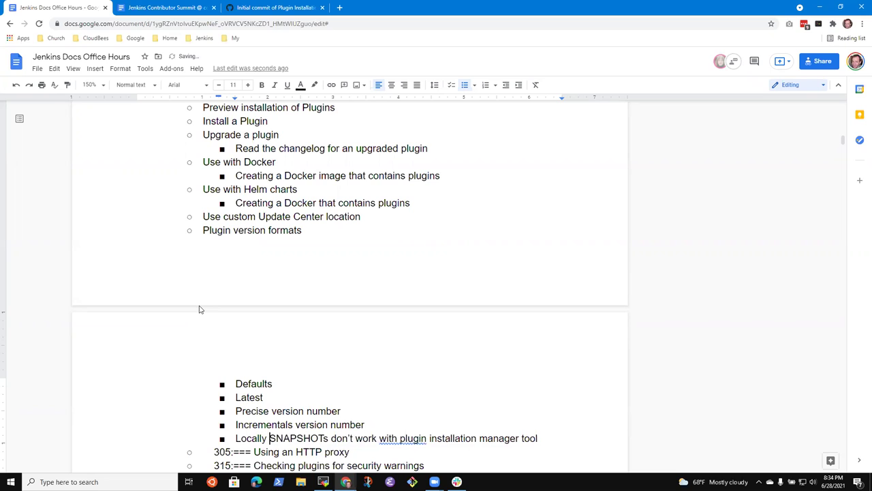
{"action": "type", "text": "built"}
{"action": "key", "text": "End"}
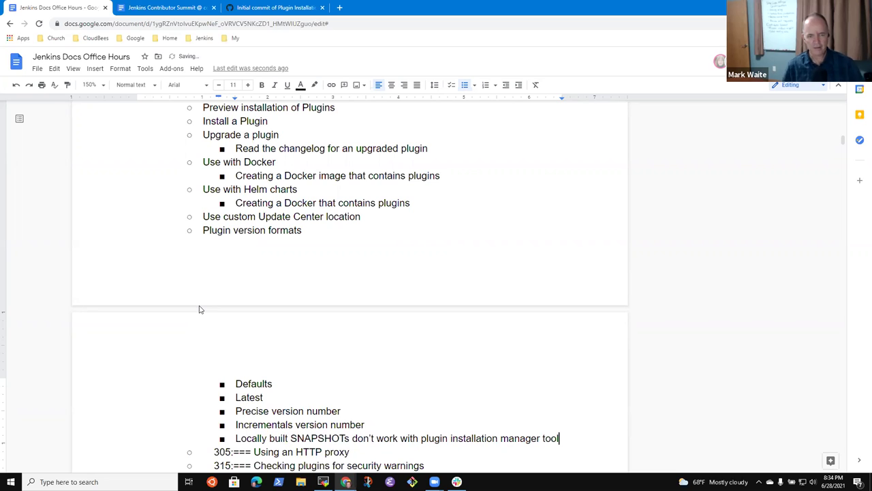
{"action": "key", "text": "ctrl+shift+Left"}
{"action": "key", "text": "ctrl+shift+Left"}
{"action": "key", "text": "ctrl+shift+Left"}
{"action": "key", "text": "ctrl+shift+Left"}
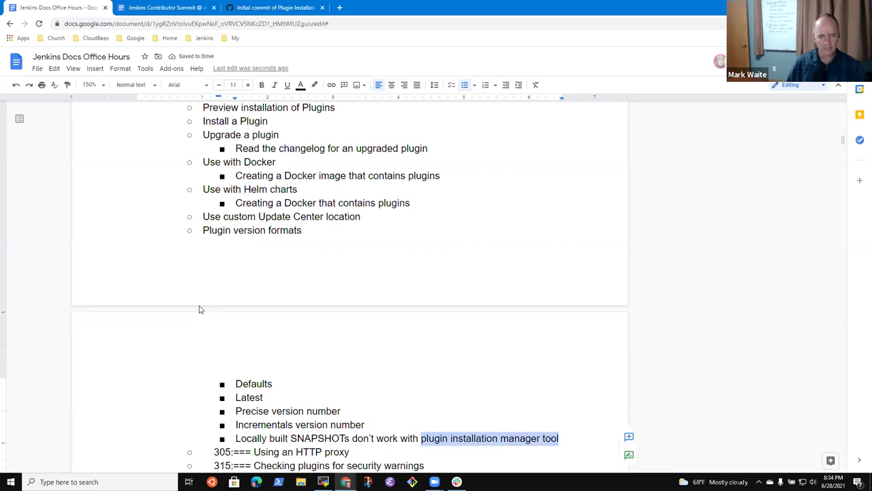
{"action": "key", "text": "ctrl+shift+Left"}
{"action": "key", "text": "ctrl+shift+Right"}
{"action": "key", "text": "ctrl+shift+Left"}
{"action": "key", "text": "shift+Left"}
{"action": "key", "text": "BackSpace"}
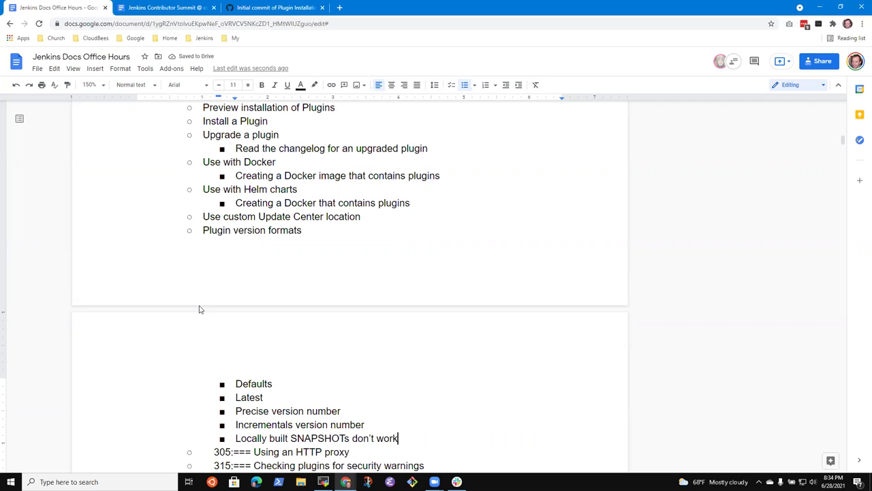
{"action": "key", "text": "Up"}
{"action": "key", "text": "Up"}
{"action": "key", "text": "Up"}
{"action": "key", "text": "Up"}
{"action": "key", "text": "Up"}
{"action": "key", "text": "Up"}
{"action": "key", "text": "Up"}
{"action": "key", "text": "Up"}
{"action": "key", "text": "Up"}
{"action": "key", "text": "Up"}
{"action": "key", "text": "Up"}
{"action": "key", "text": "Up"}
{"action": "key", "text": "Up"}
{"action": "key", "text": "Up"}
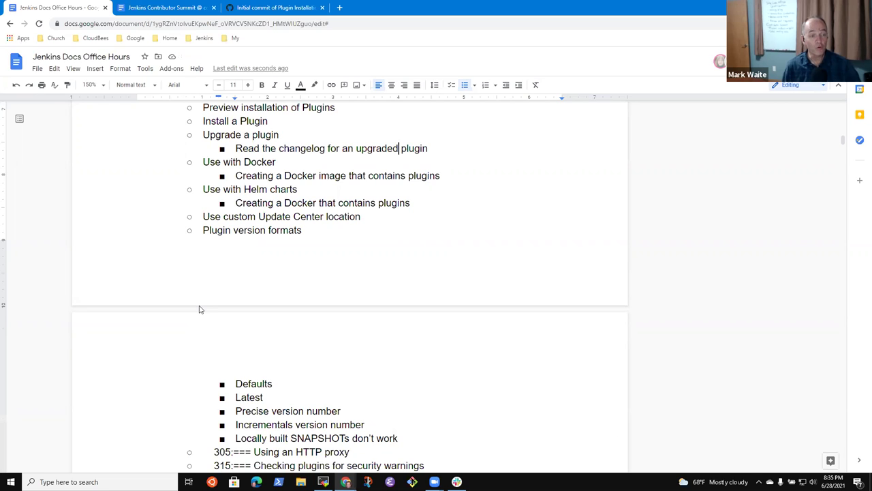
{"action": "key", "text": "Down"}
{"action": "key", "text": "Down"}
{"action": "key", "text": "Down"}
{"action": "key", "text": "Down"}
Insert a new use case 'Rollback a plugin update' above Use with Docker
{"action": "key", "text": "Return"}
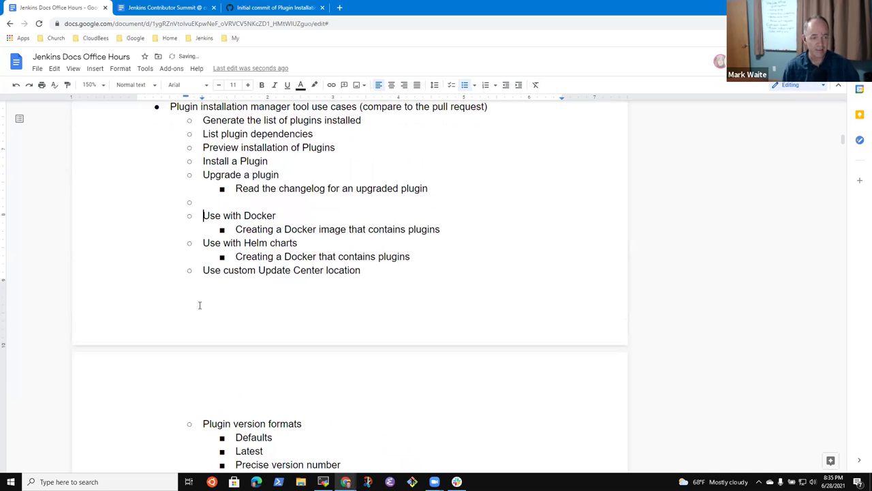
{"action": "type", "text": "Revert"}
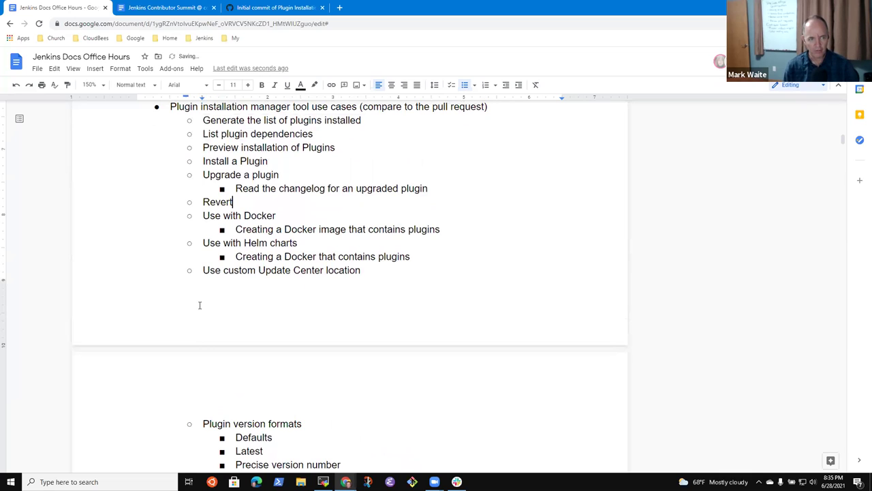
{"action": "key", "text": "ctrl+BackSpace"}
{"action": "type", "text": "R"}
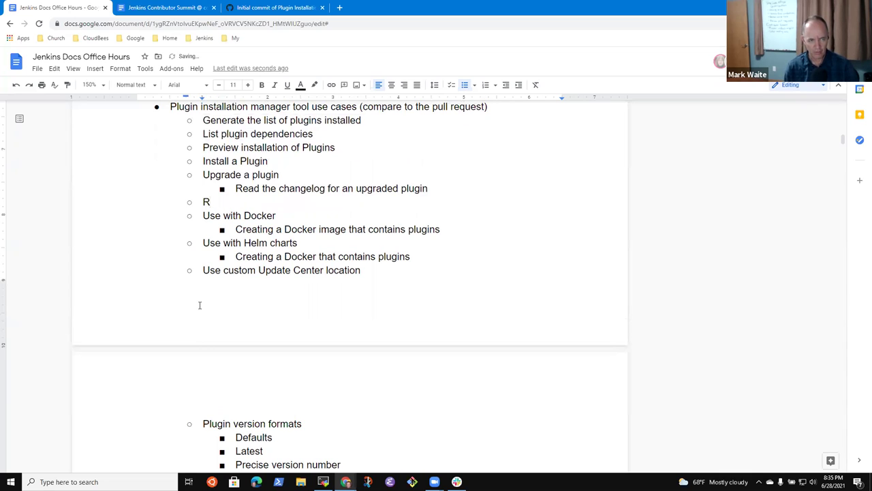
{"action": "key", "text": "BackSpace"}
{"action": "type", "text": "Reverting a"}
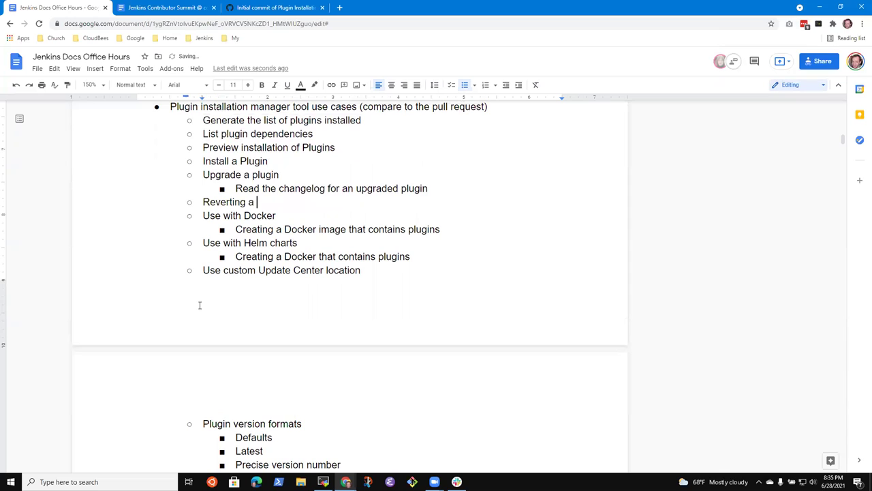
{"action": "key", "text": "ctrl+BackSpace"}
{"action": "key", "text": "ctrl+BackSpace"}
{"action": "type", "text": "Rollback a pl"}
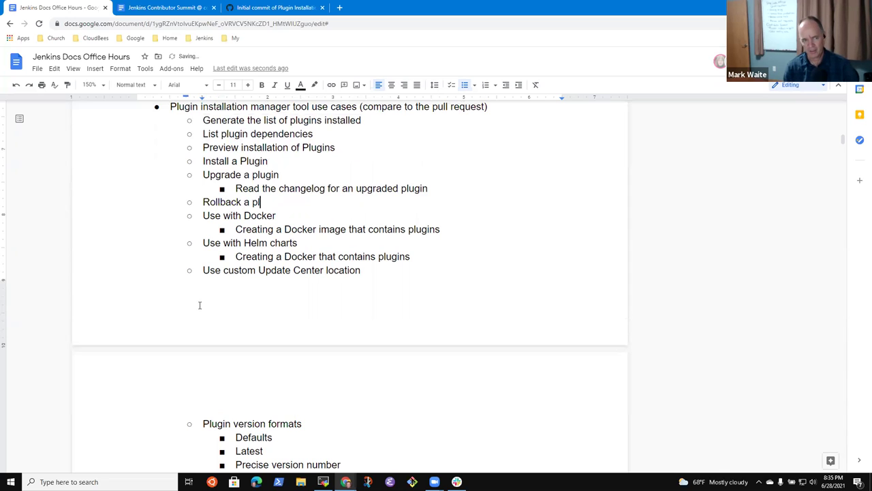
{"action": "type", "text": "ugin update"}
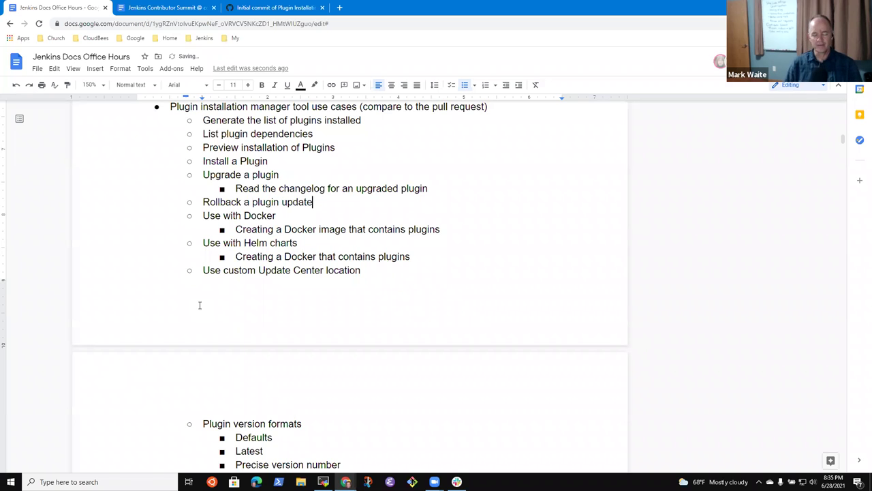
Add sub-bullets 'Changing plugins.txt' and 'Downloading the older plugin' under the rollback use case
{"action": "key", "text": "Return"}
{"action": "key", "text": "Tab"}
{"action": "type", "text": "Changing plugins.txt"}
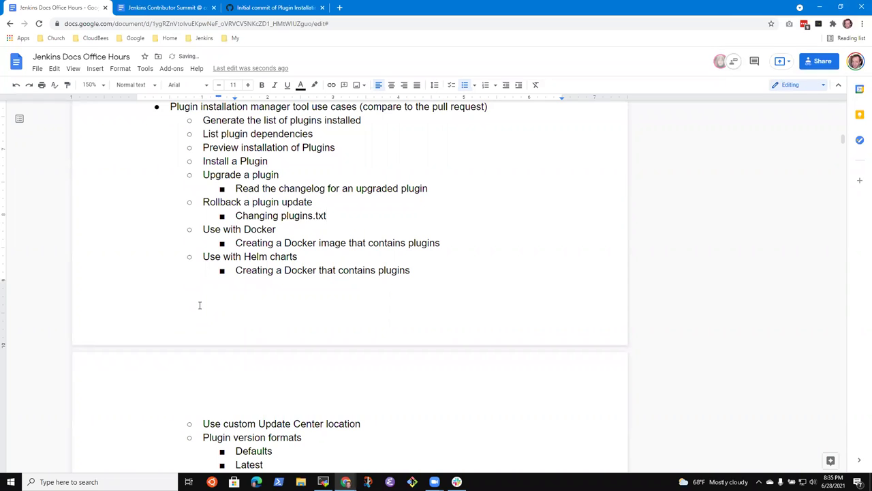
{"action": "key", "text": "Return"}
{"action": "type", "text": "Downlaod"}
{"action": "key", "text": "BackSpace"}
{"action": "key", "text": "BackSpace"}
{"action": "key", "text": "BackSpace"}
{"action": "type", "text": "oading the "}
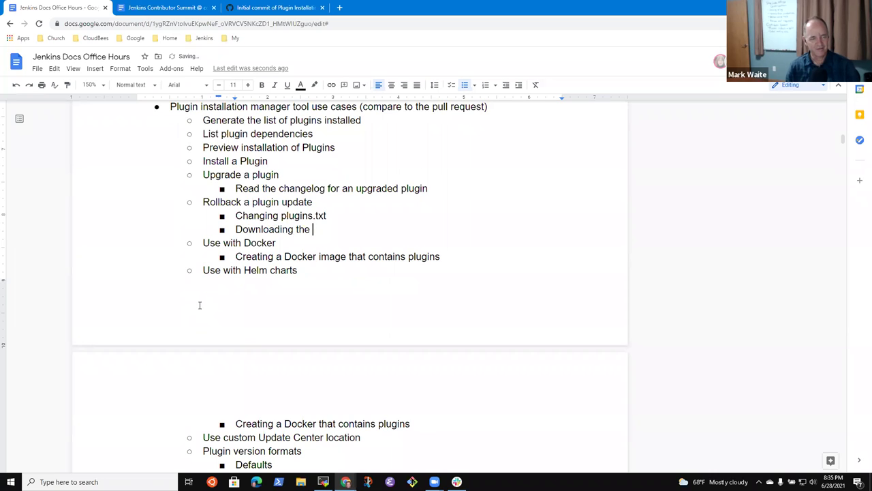
{"action": "type", "text": "older plugin"}
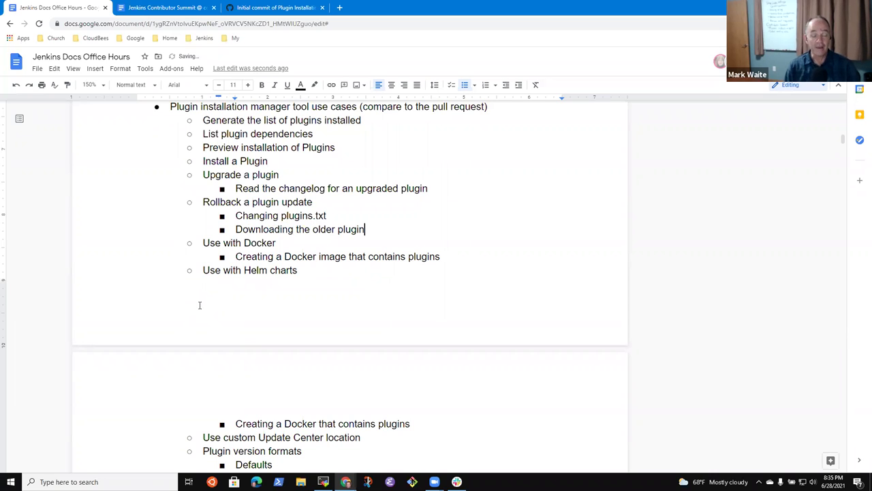
Extend the older plugin line with "using '--latest false`"
{"action": "key", "text": "shift+End"}
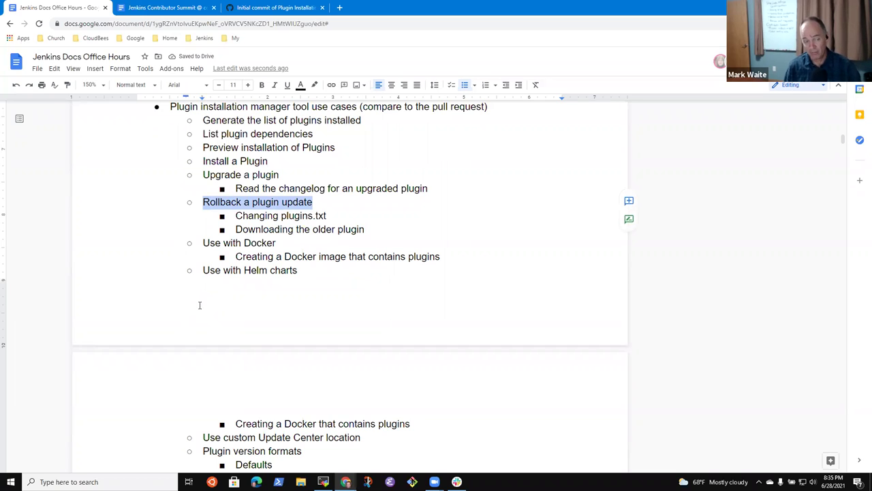
{"action": "key", "text": "Down"}
{"action": "key", "text": "Down"}
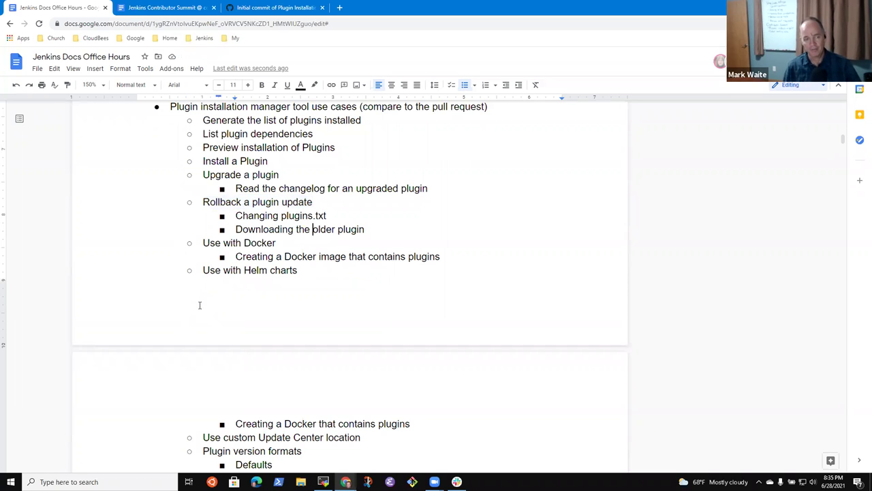
{"action": "type", "text": "using "}
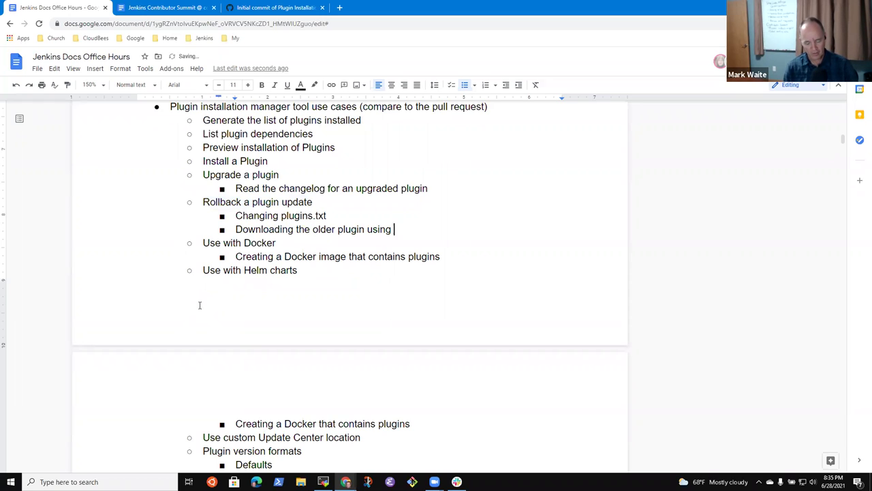
{"action": "type", "text": "'--latest "}
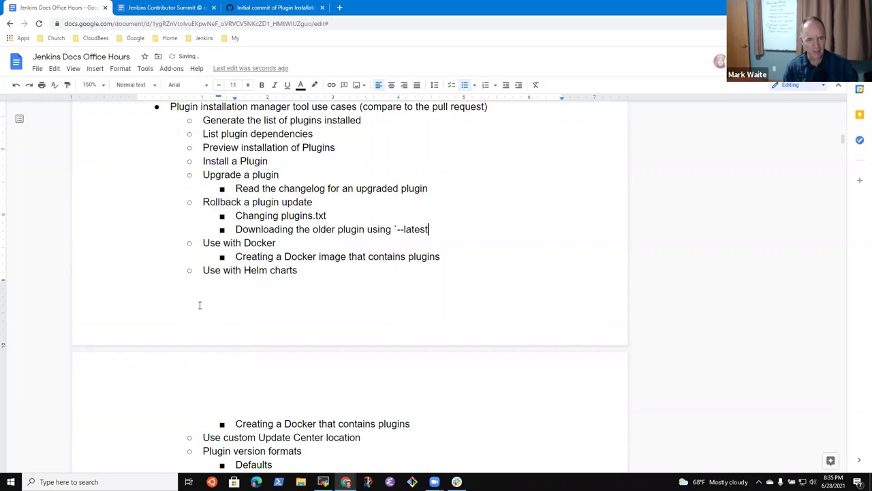
{"action": "type", "text": "force`"}
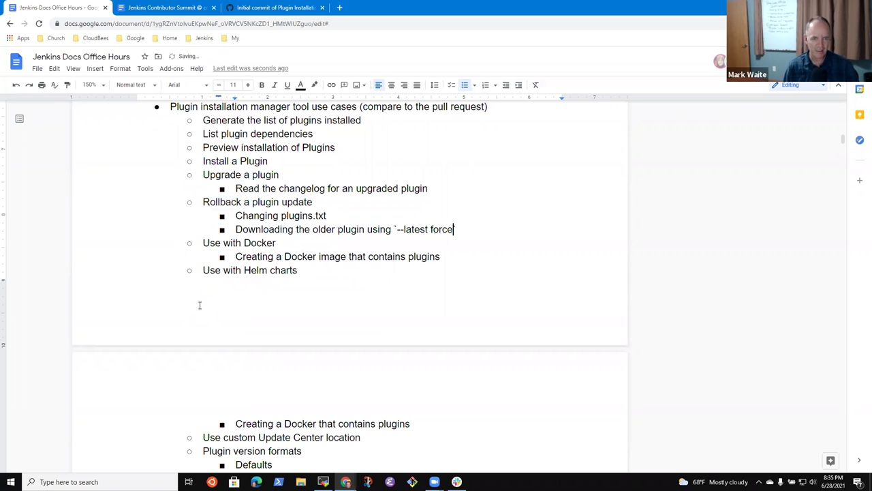
{"action": "key", "text": "ctrl+shift+Left"}
{"action": "key", "text": "Right"}
{"action": "key", "text": "ctrl+shift+Left"}
{"action": "type", "text": "false"}
{"action": "key", "text": "shift+End"}
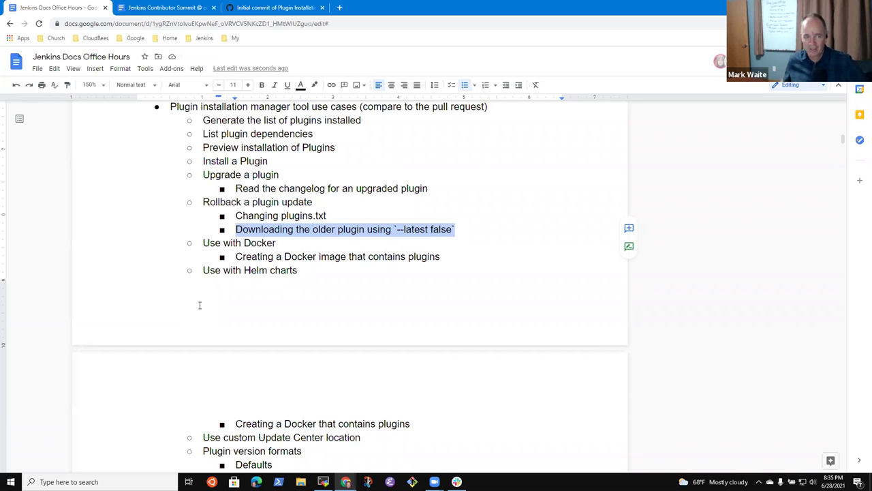
{"action": "left_click", "coordinate": [200, 305]}
Add the sub-bullet 'Rollback of a plugin that is required by other plugins' below the download line
{"action": "scroll", "coordinate": [199, 304], "scroll_direction": "up", "scroll_amount": 1}
{"action": "key", "text": "Down"}
{"action": "key", "text": "Down"}
{"action": "key", "text": "Down"}
{"action": "key", "text": "Down"}
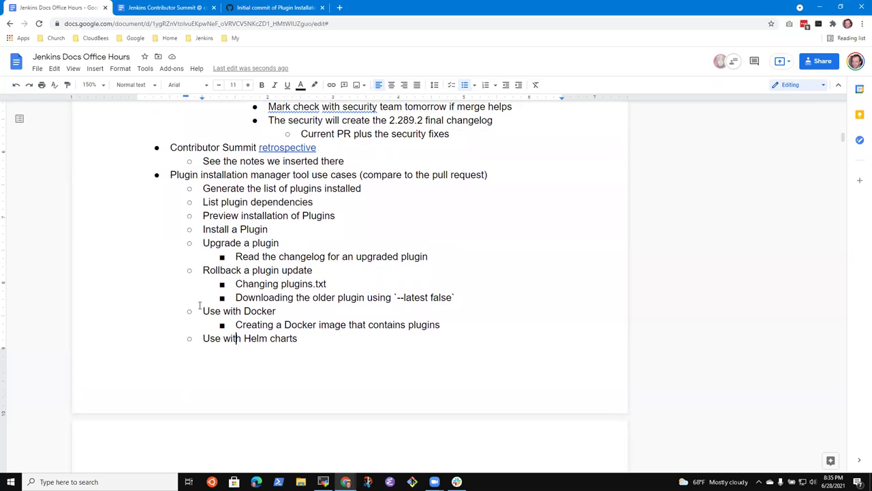
{"action": "key", "text": "Down"}
{"action": "key", "text": "Up"}
{"action": "key", "text": "Up"}
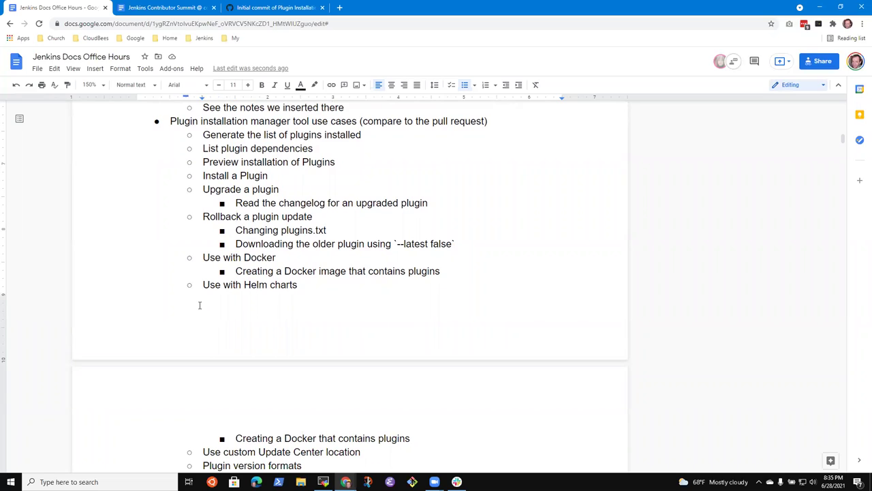
{"action": "key", "text": "Down"}
{"action": "key", "text": "Down"}
{"action": "key", "text": "Return"}
{"action": "type", "text": "Rollback of a "}
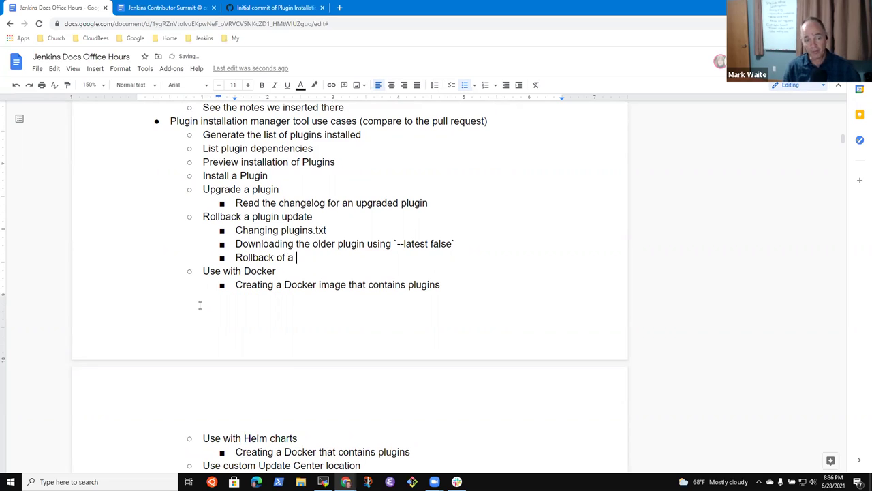
{"action": "type", "text": "plugin"}
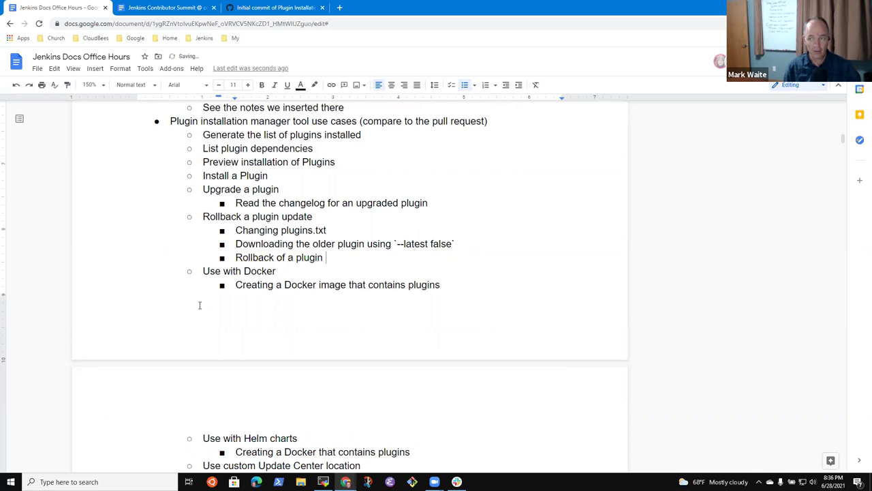
{"action": "key", "text": "ctrl+BackSpace"}
{"action": "type", "text": "plugin "}
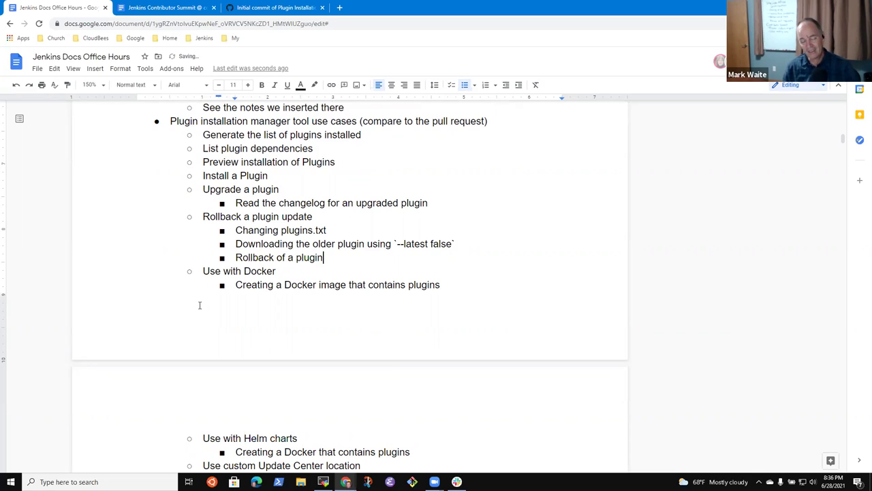
{"action": "type", "text": "that is required "}
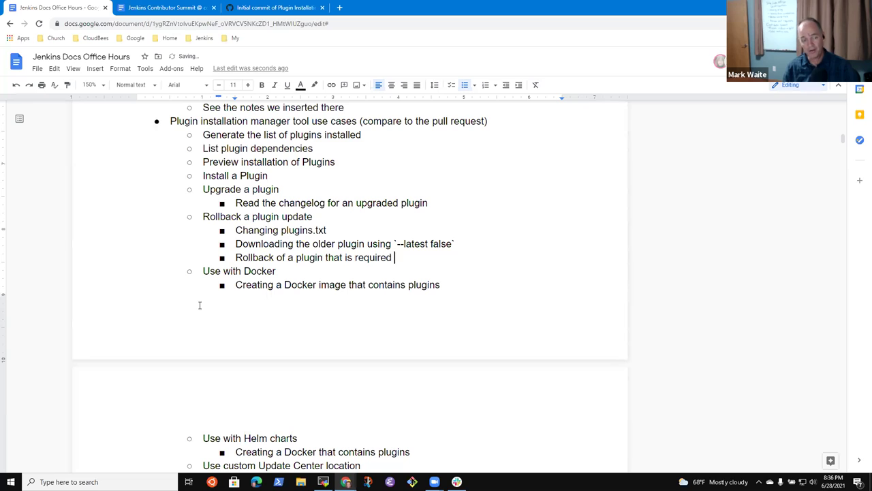
{"action": "type", "text": "by other plughi"}
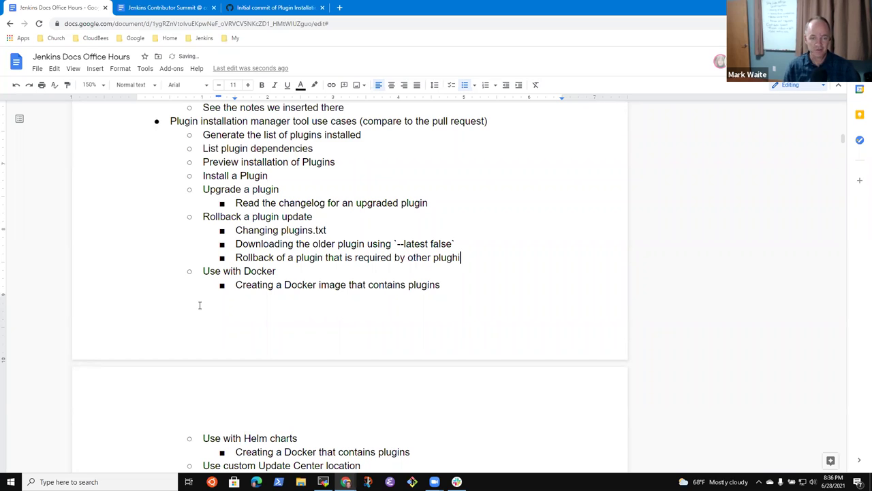
{"action": "key", "text": "ctrl+BackSpace"}
{"action": "type", "text": "plugins"}
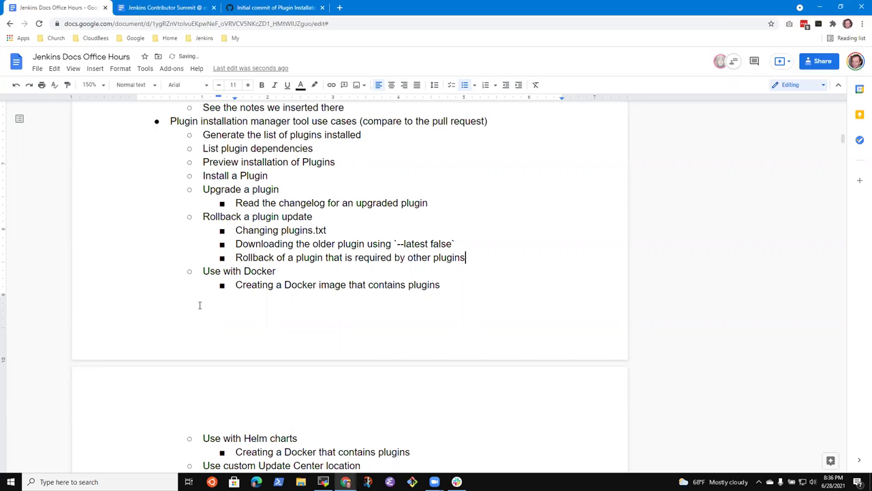
{"action": "key", "text": "Return"}
{"action": "key", "text": "Tab"}
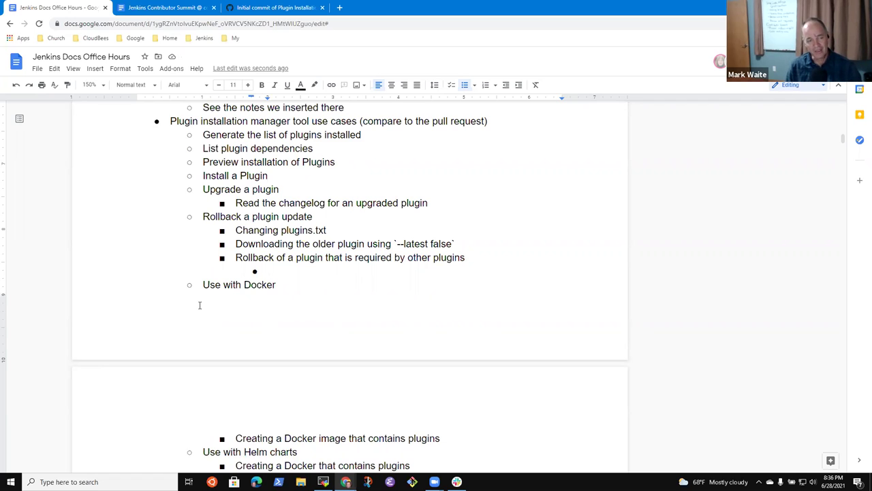
Remove the empty sub-bullet and rename the use case to 'Rollback a single plugin update'
{"action": "key", "text": "Up"}
{"action": "key", "text": "Up"}
{"action": "key", "text": "Up"}
{"action": "key", "text": "Down"}
{"action": "key", "text": "Down"}
{"action": "key", "text": "Down"}
{"action": "key", "text": "BackSpace"}
{"action": "key", "text": "BackSpace"}
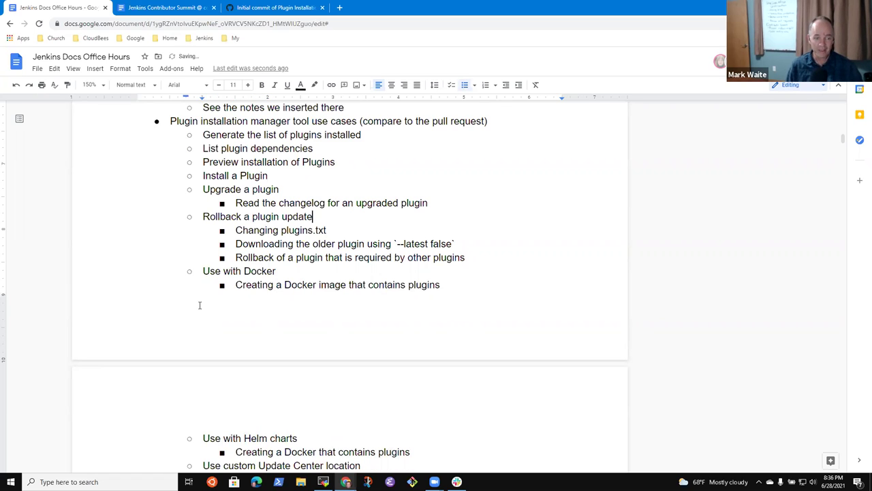
{"action": "key", "text": "Home"}
{"action": "key", "text": "shift+End"}
{"action": "key", "text": "End"}
{"action": "key", "text": "ctrl+Left"}
{"action": "key", "text": "ctrl+Left"}
{"action": "key", "text": "ctrl+Left"}
{"action": "type", "text": "single"}
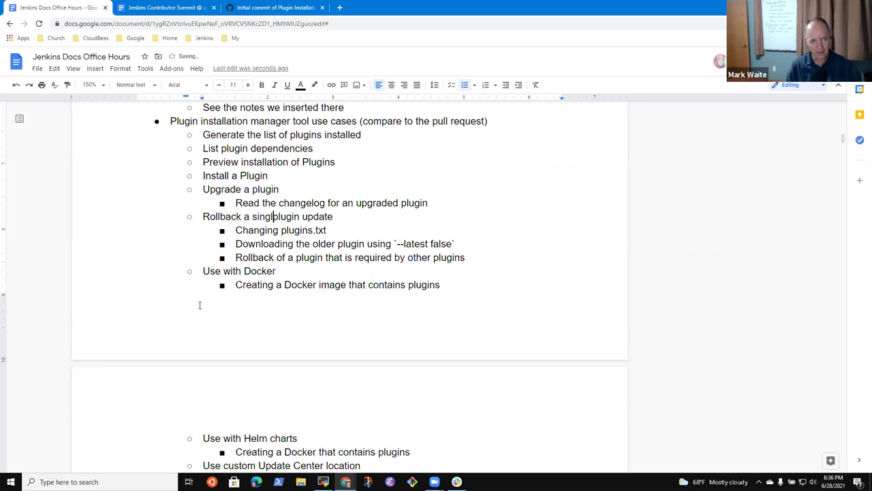
Add an outdented use case 'Rollback update of a plugin dependency' above the required-by item
{"action": "key", "text": "Down"}
{"action": "key", "text": "Down"}
{"action": "key", "text": "Down"}
{"action": "key", "text": "End"}
{"action": "key", "text": "Return"}
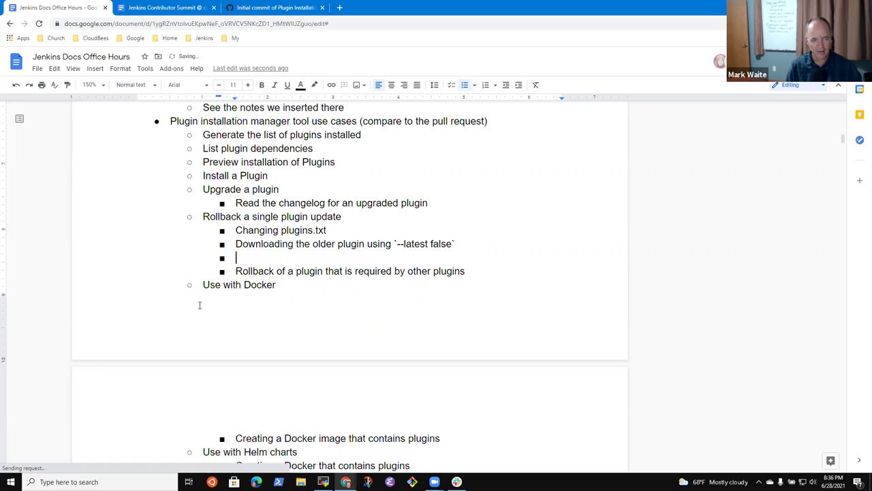
{"action": "key", "text": "shift+Tab"}
{"action": "type", "text": "Rollback a"}
{"action": "key", "text": "BackSpace"}
{"action": "type", "text": "update"}
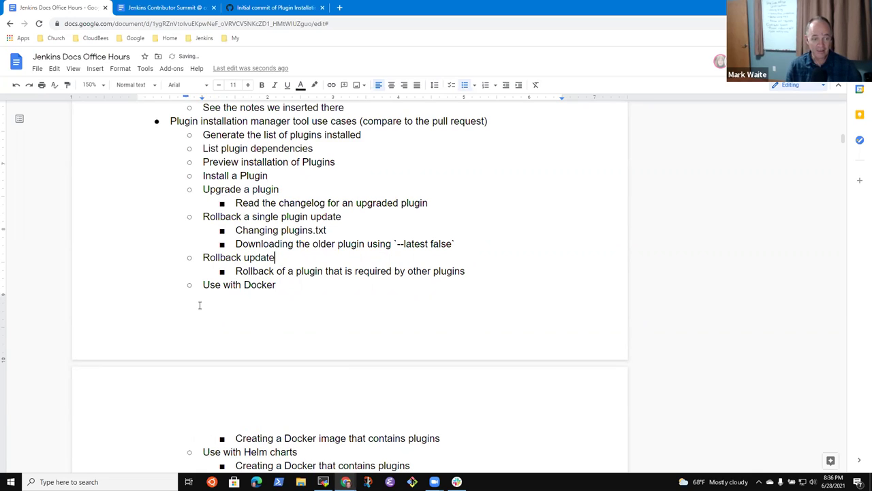
{"action": "type", "text": " of a plugin"}
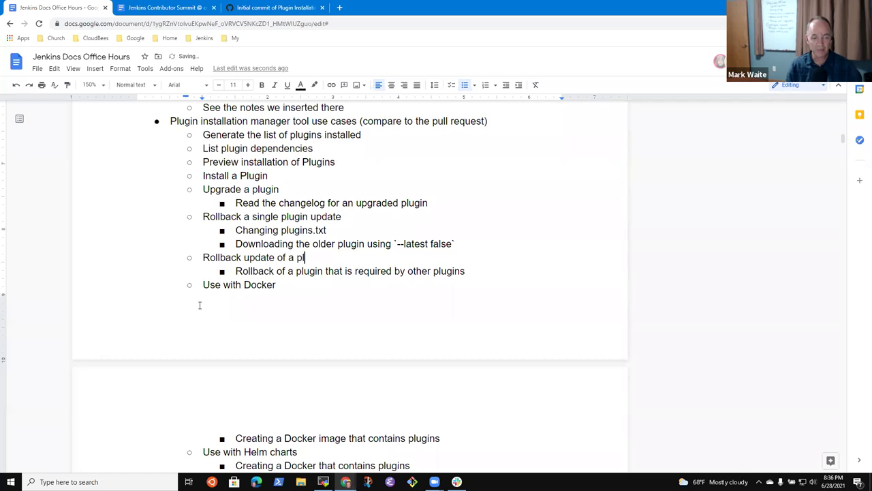
{"action": "type", "text": "dency"}
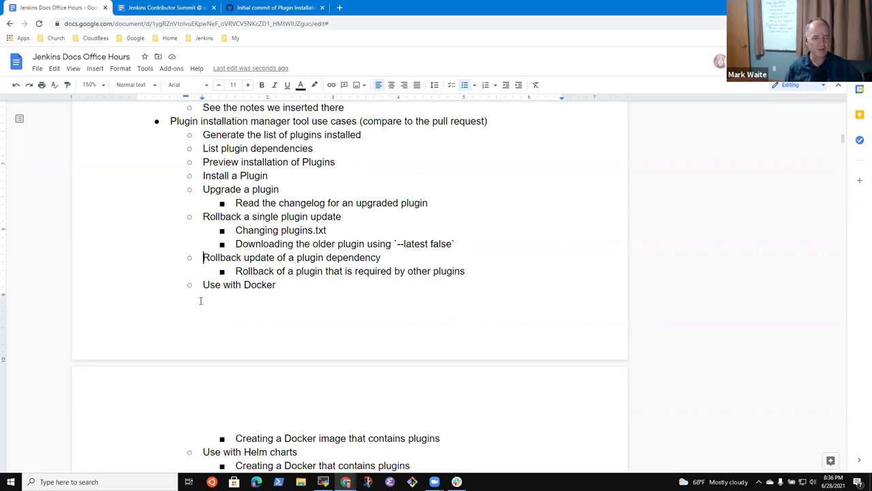
Reword the new use case to 'Rollback a plugin dependency update'
{"action": "key", "text": "shift+End"}
{"action": "key", "text": "Down"}
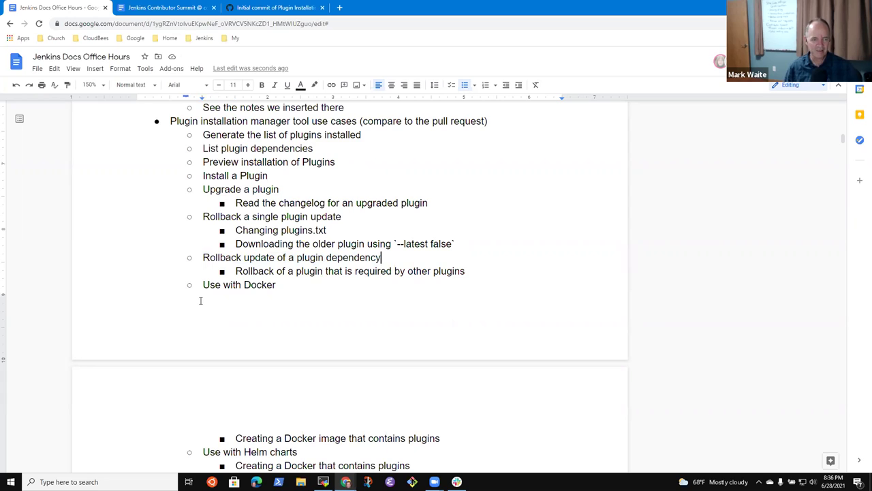
{"action": "key", "text": "Down"}
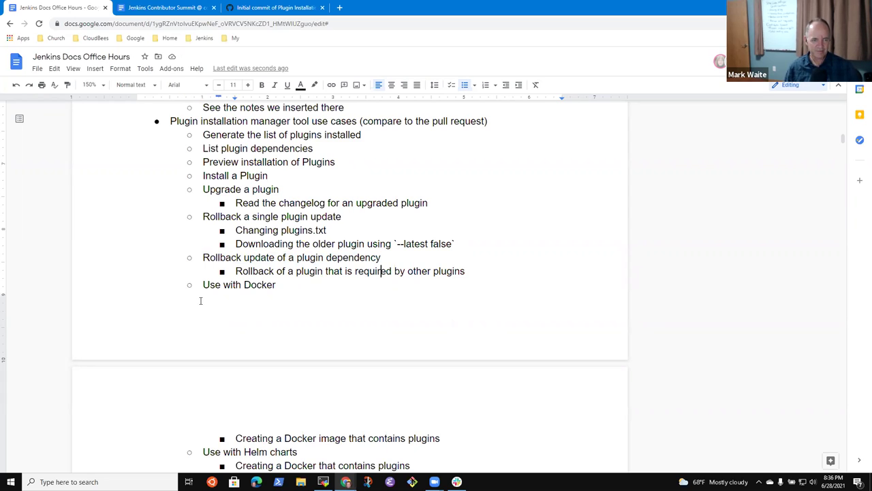
{"action": "key", "text": "Up"}
{"action": "key", "text": "Down"}
{"action": "key", "text": "shift+End"}
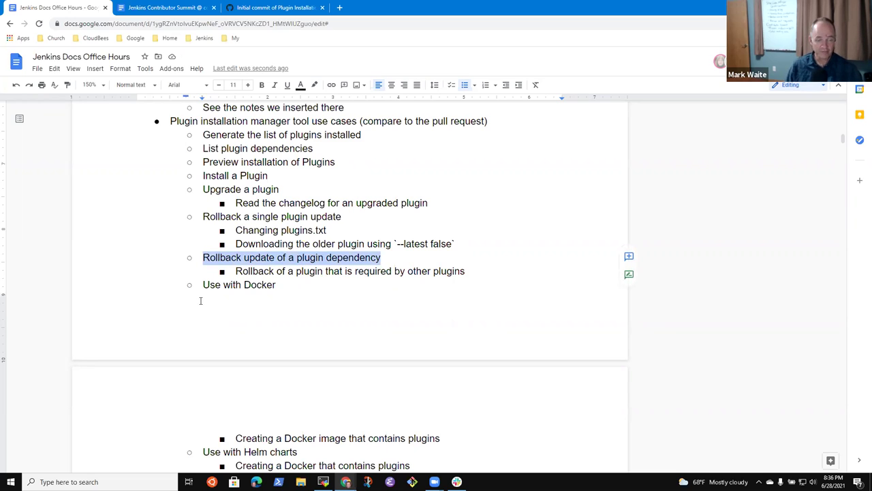
{"action": "key", "text": "Right"}
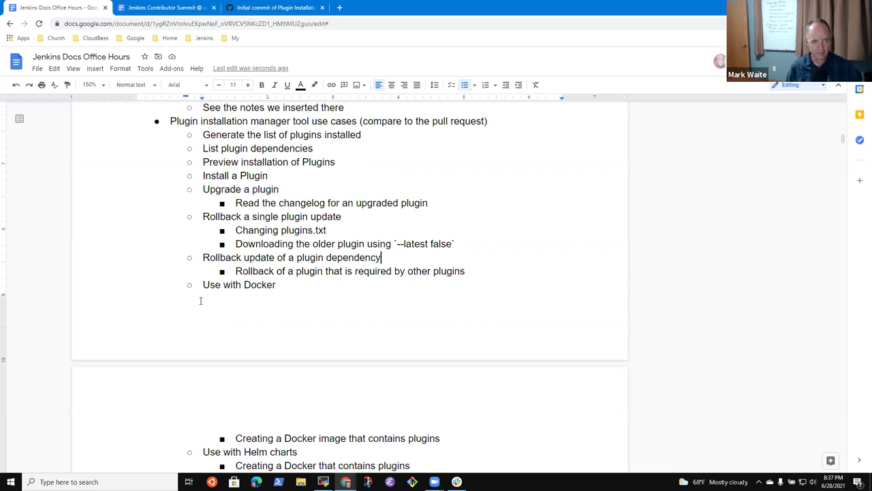
{"action": "type", "text": "update"}
{"action": "key", "text": "Home"}
{"action": "key", "text": "ctrl+Right"}
{"action": "key", "text": "ctrl+shift+Right"}
{"action": "key", "text": "ctrl+shift+Right"}
{"action": "key", "text": "ctrl+shift+Right"}
{"action": "key", "text": "Delete"}
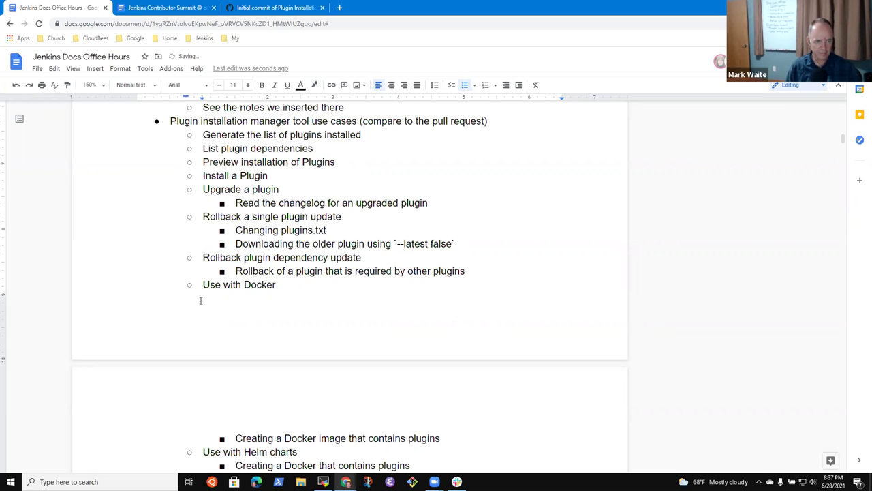
{"action": "type", "text": "a"}
Start a new use-case-level line after the required-by-other-plugins bullet
{"action": "key", "text": "Down"}
{"action": "key", "text": "End"}
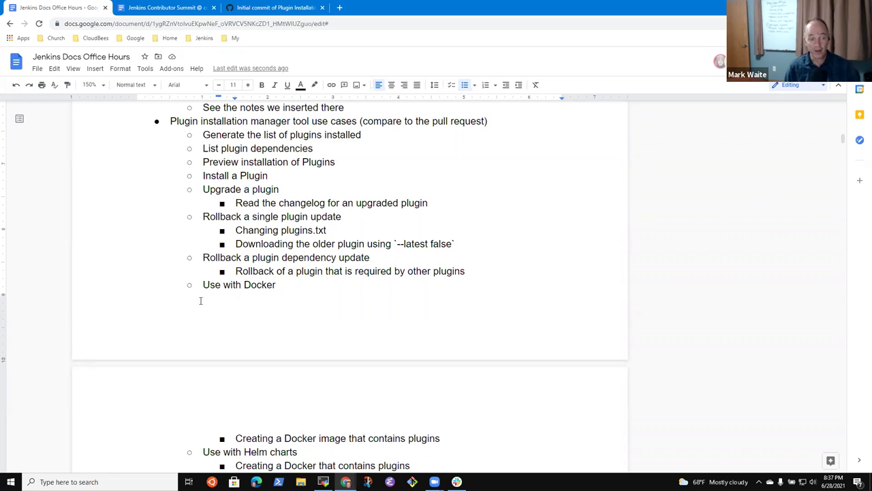
{"action": "key", "text": "Return"}
{"action": "key", "text": "shift+Tab"}
Delete the stray 'Using' text and the empty line above Use with Docker
{"action": "type", "text": "Using"}
{"action": "key", "text": "BackSpace"}
{"action": "key", "text": "BackSpace"}
{"action": "key", "text": "BackSpace"}
{"action": "key", "text": "BackSpace"}
{"action": "key", "text": "BackSpace"}
{"action": "key", "text": "BackSpace"}
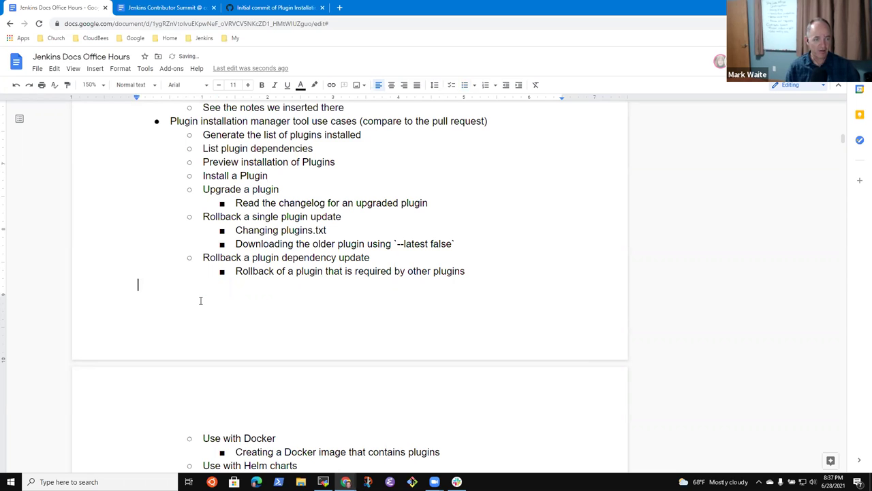
{"action": "key", "text": "Delete"}
{"action": "scroll", "coordinate": [200, 301], "scroll_direction": "down", "scroll_amount": 5}
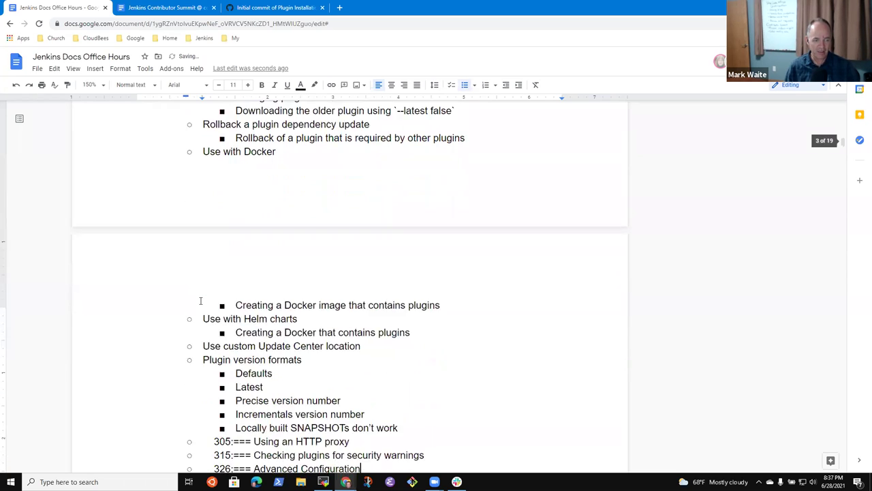
{"action": "key", "text": "Up"}
{"action": "key", "text": "Up"}
{"action": "key", "text": "Up"}
{"action": "key", "text": "Up"}
{"action": "key", "text": "Up"}
{"action": "key", "text": "Up"}
{"action": "key", "text": "Up"}
{"action": "key", "text": "Up"}
{"action": "key", "text": "Up"}
{"action": "key", "text": "Up"}
{"action": "key", "text": "Up"}
{"action": "key", "text": "Up"}
{"action": "key", "text": "Up"}
{"action": "key", "text": "Up"}
{"action": "key", "text": "Up"}
{"action": "key", "text": "Down"}
{"action": "key", "text": "Down"}
{"action": "key", "text": "Down"}
{"action": "key", "text": "Down"}
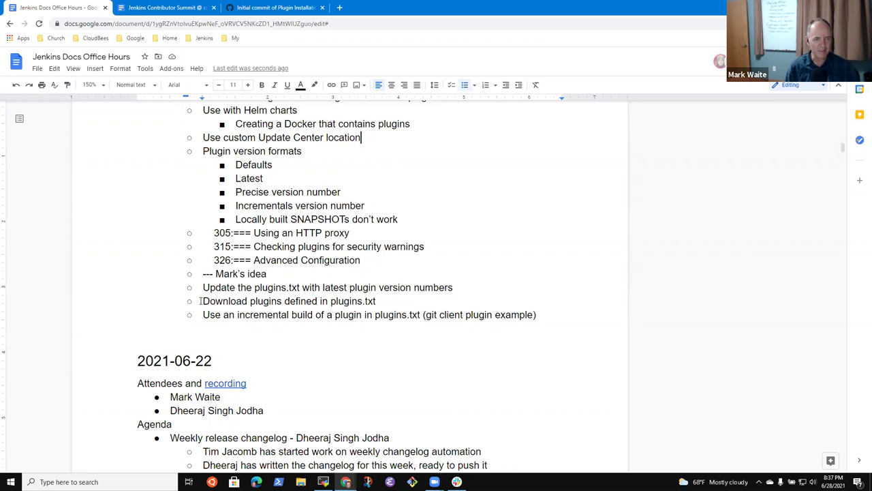
Nest 'Privately maintained plugins' under Use custom Update Center location
{"action": "key", "text": "Return"}
{"action": "key", "text": "Tab"}
{"action": "type", "text": "Private"}
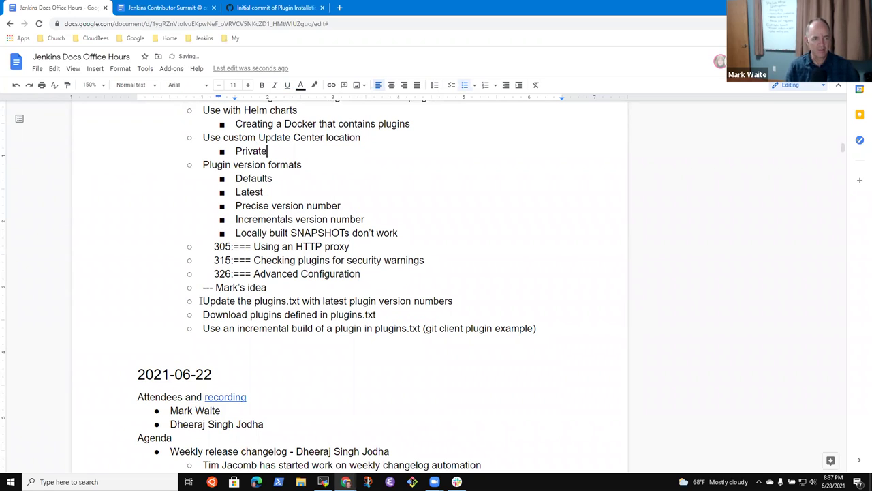
{"action": "type", "text": "ly mainta"}
{"action": "key", "text": "BackSpace"}
{"action": "key", "text": "BackSpace"}
{"action": "key", "text": "BackSpace"}
{"action": "key", "text": "BackSpace"}
{"action": "key", "text": "BackSpace"}
{"action": "key", "text": "BackSpace"}
{"action": "key", "text": "BackSpace"}
{"action": "key", "text": "BackSpace"}
{"action": "key", "text": "BackSpace"}
{"action": "key", "text": "BackSpace"}
{"action": "key", "text": "BackSpace"}
{"action": "key", "text": "BackSpace"}
{"action": "key", "text": "BackSpace"}
{"action": "key", "text": "BackSpace"}
{"action": "key", "text": "BackSpace"}
{"action": "key", "text": "BackSpace"}
{"action": "key", "text": "BackSpace"}
{"action": "key", "text": "BackSpace"}
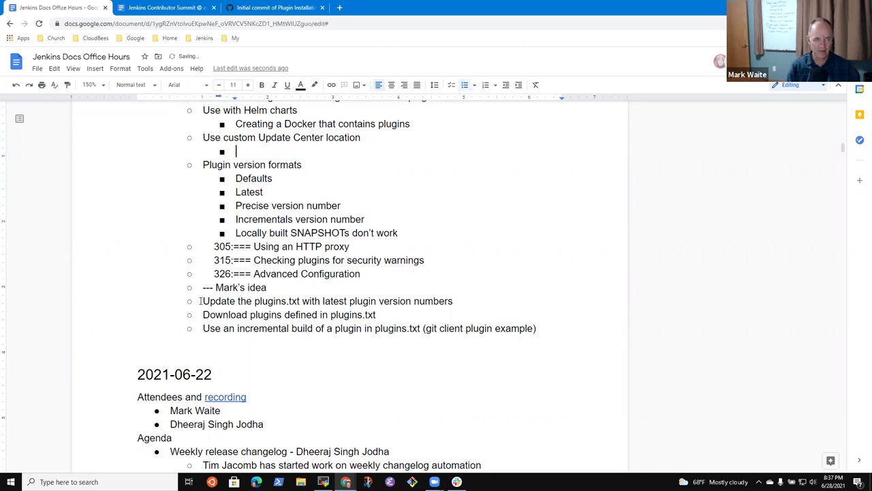
{"action": "key", "text": "Return"}
{"action": "key", "text": "Tab"}
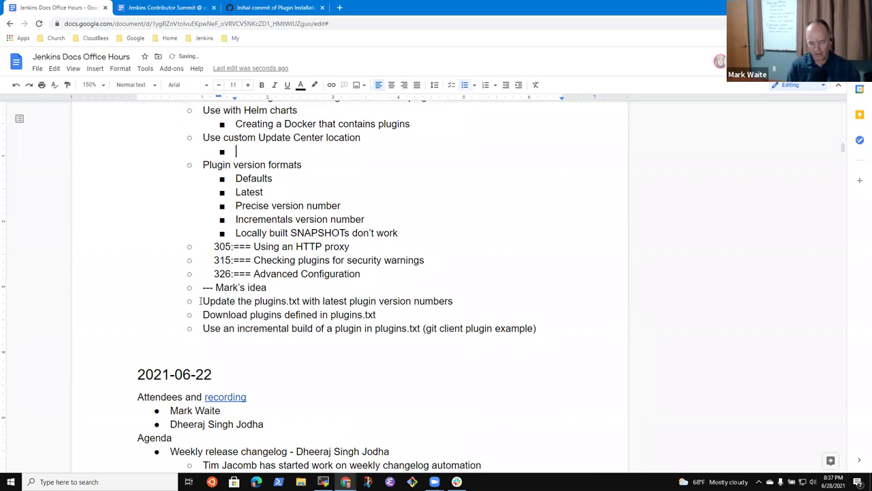
{"action": "type", "text": "Privately maintained plugins"}
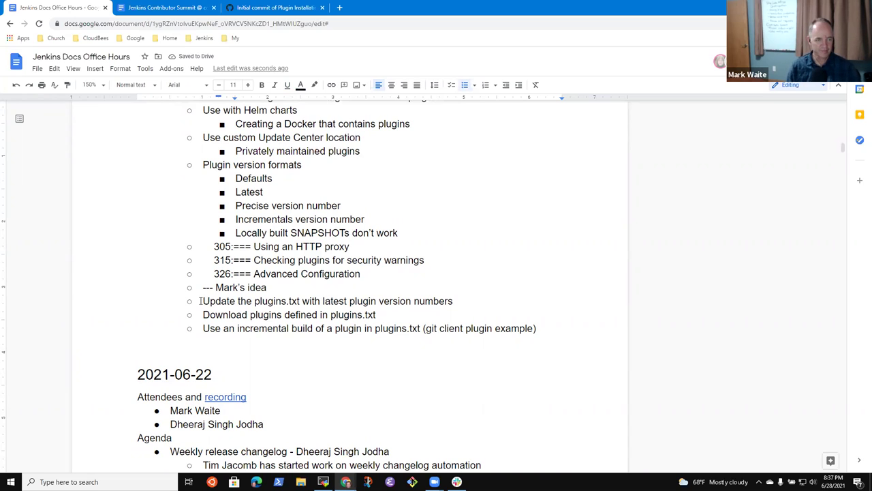
{"action": "key", "text": "Home"}
{"action": "key", "text": "Up"}
{"action": "key", "text": "Down"}
{"action": "key", "text": "Down"}
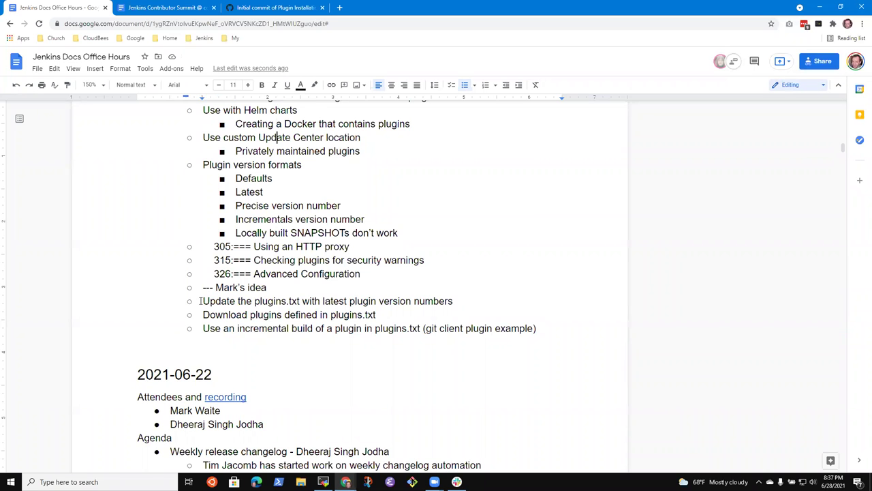
Strip the 305:=== prefix from the Using an HTTP proxy item
{"action": "scroll", "coordinate": [200, 301], "scroll_direction": "up", "scroll_amount": 4}
{"action": "scroll", "coordinate": [201, 300], "scroll_direction": "down", "scroll_amount": 1}
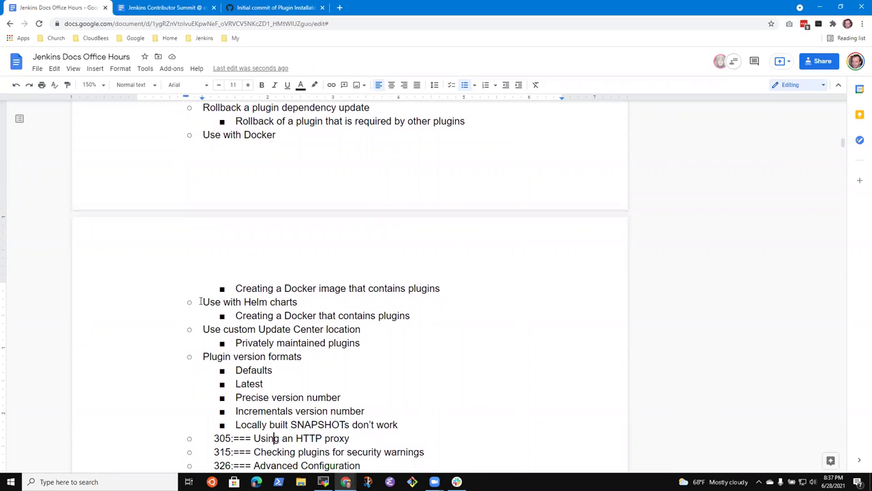
{"action": "key", "text": "Home"}
{"action": "key", "text": "ctrl+shift+Right"}
{"action": "key", "text": "ctrl+shift+Right"}
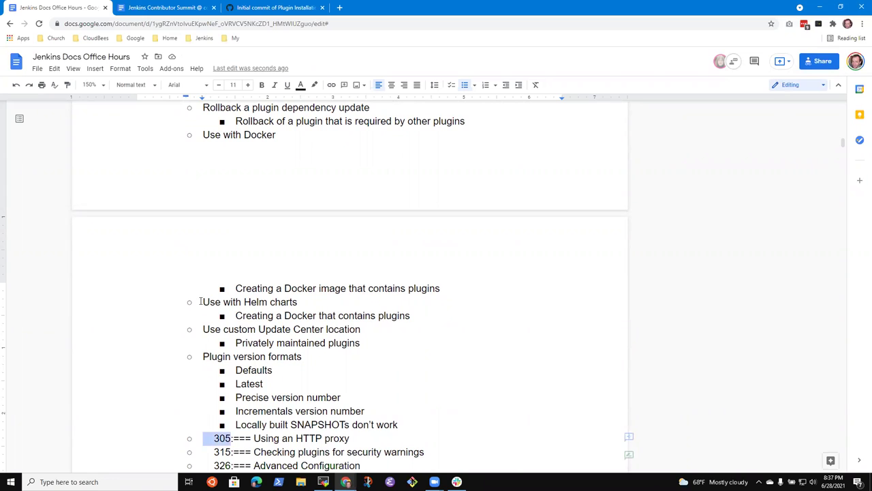
{"action": "key", "text": "Delete"}
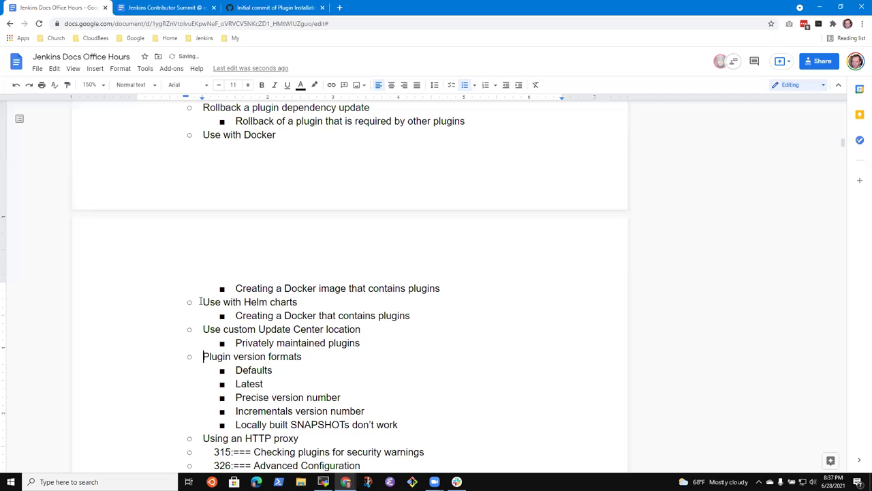
Try an 'Airgapped' bullet below Privately maintained plugins, then remove it again
{"action": "key", "text": "Up"}
{"action": "key", "text": "Up"}
{"action": "key", "text": "Up"}
{"action": "key", "text": "Up"}
{"action": "key", "text": "Up"}
{"action": "key", "text": "Up"}
{"action": "key", "text": "Up"}
{"action": "key", "text": "Up"}
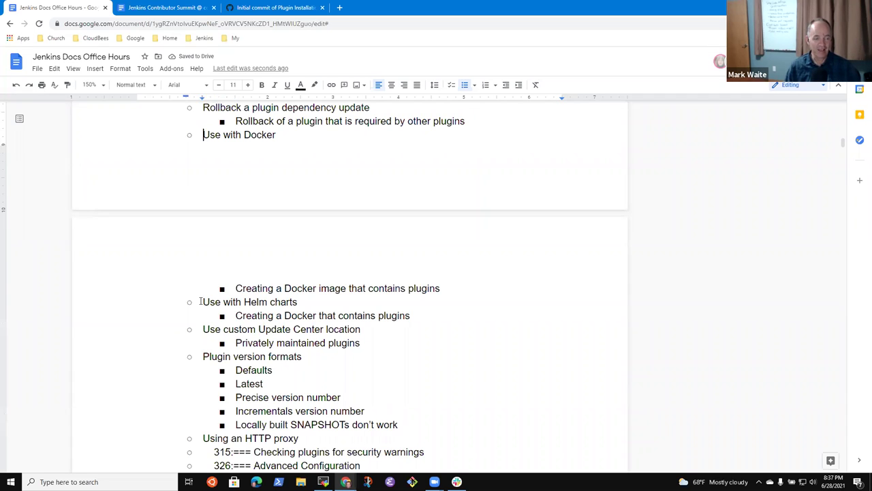
{"action": "scroll", "coordinate": [201, 300], "scroll_direction": "up", "scroll_amount": 1}
{"action": "left_click", "coordinate": [200, 301]}
{"action": "key", "text": "Up"}
{"action": "key", "text": "Up"}
{"action": "key", "text": "Up"}
{"action": "key", "text": "Up"}
{"action": "key", "text": "Up"}
{"action": "key", "text": "Up"}
{"action": "key", "text": "Up"}
{"action": "key", "text": "Up"}
{"action": "key", "text": "Up"}
{"action": "key", "text": "Up"}
{"action": "key", "text": "Down"}
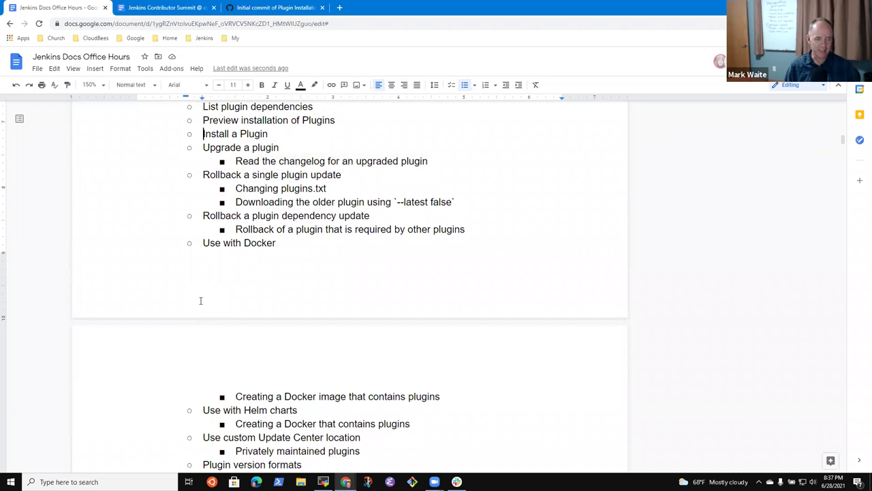
{"action": "key", "text": "Down"}
{"action": "key", "text": "Down"}
{"action": "key", "text": "Down"}
{"action": "key", "text": "Down"}
{"action": "key", "text": "Down"}
{"action": "key", "text": "Down"}
{"action": "key", "text": "Down"}
{"action": "key", "text": "Down"}
{"action": "key", "text": "Down"}
{"action": "key", "text": "Down"}
{"action": "key", "text": "Down"}
{"action": "key", "text": "Down"}
{"action": "key", "text": "Down"}
{"action": "key", "text": "Down"}
{"action": "key", "text": "Down"}
{"action": "key", "text": "Down"}
{"action": "key", "text": "Down"}
{"action": "key", "text": "Down"}
{"action": "key", "text": "Down"}
{"action": "key", "text": "Down"}
{"action": "key", "text": "Up"}
{"action": "key", "text": "Up"}
{"action": "key", "text": "Up"}
{"action": "key", "text": "Up"}
{"action": "key", "text": "Up"}
{"action": "key", "text": "Up"}
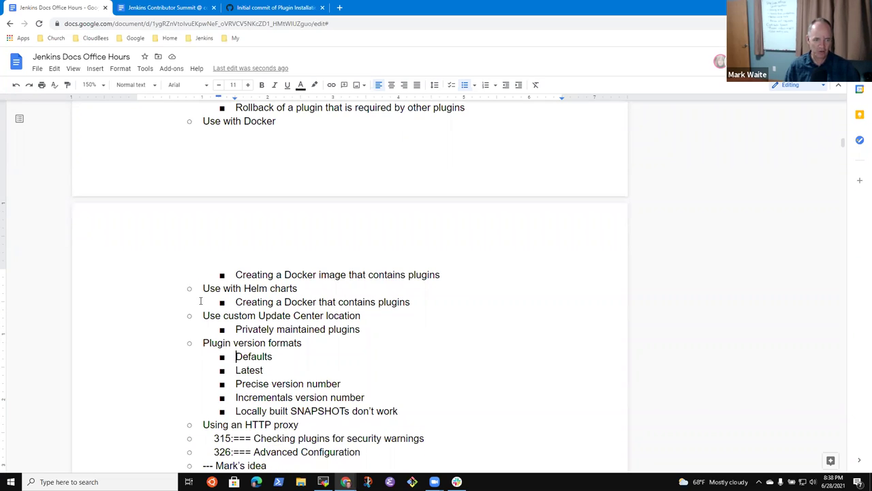
{"action": "key", "text": "Up"}
{"action": "key", "text": "Up"}
{"action": "key", "text": "Return"}
{"action": "key", "text": "shift+Tab"}
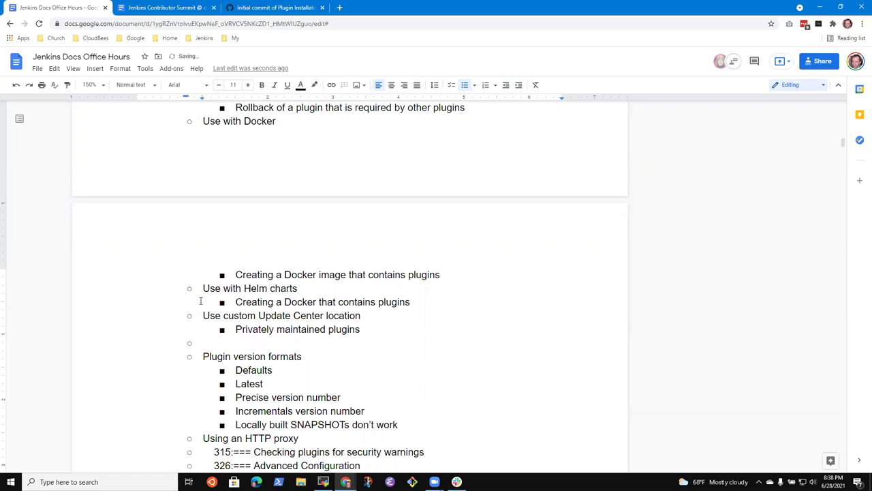
{"action": "type", "text": "Airgapped"}
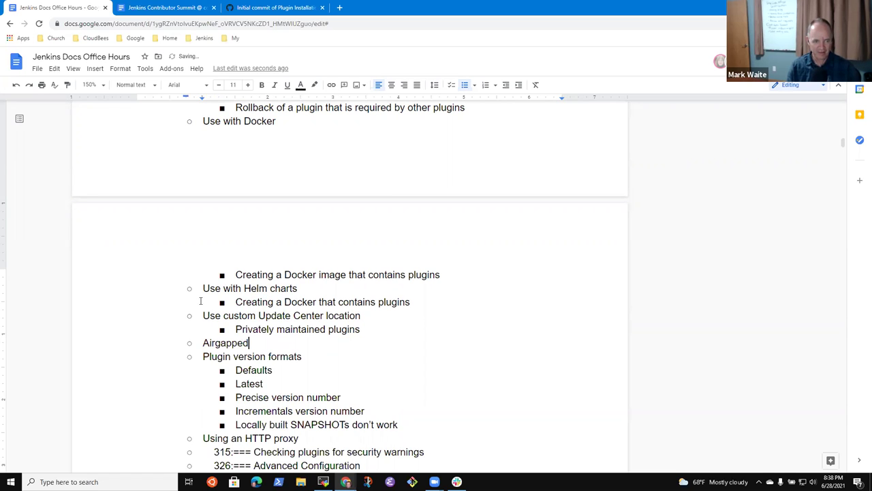
{"action": "key", "text": "ctrl+BackSpace"}
{"action": "type", "text": "Air"}
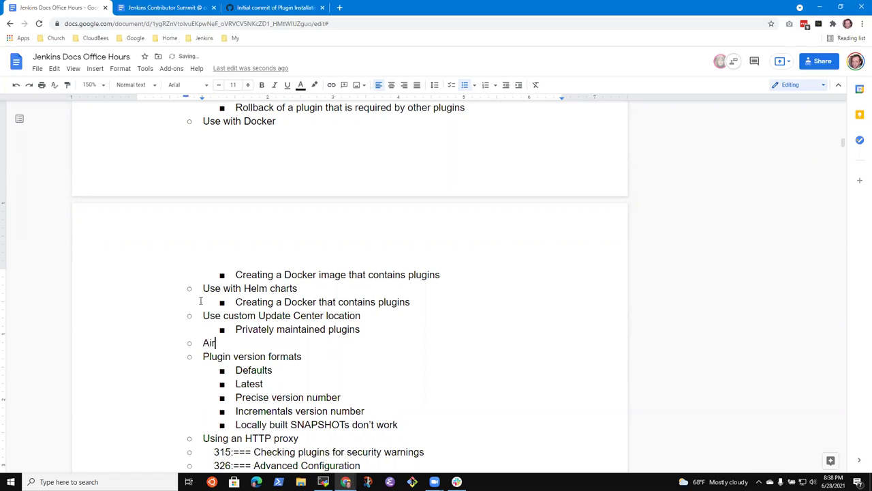
{"action": "key", "text": "shift+Home"}
{"action": "key", "text": "BackSpace"}
{"action": "key", "text": "Delete"}
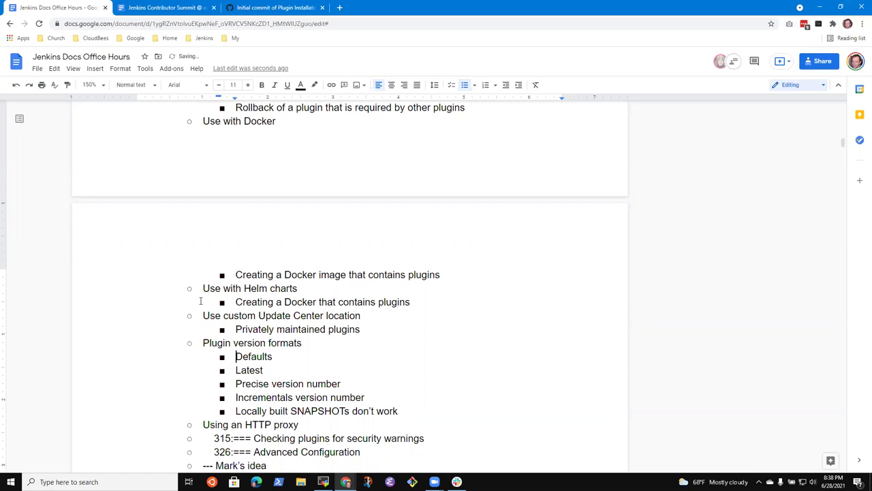
Remove the 315:=== and 326:=== prefixes from the security warnings and Advanced Configuration items
{"action": "key", "text": "shift+Right"}
{"action": "key", "text": "shift+Right"}
{"action": "key", "text": "shift+Right"}
{"action": "key", "text": "shift+Right"}
{"action": "key", "text": "shift+Right"}
{"action": "key", "text": "shift+Right"}
{"action": "key", "text": "shift+Right"}
{"action": "key", "text": "shift+Right"}
{"action": "key", "text": "shift+Right"}
{"action": "key", "text": "shift+Right"}
{"action": "key", "text": "shift+Right"}
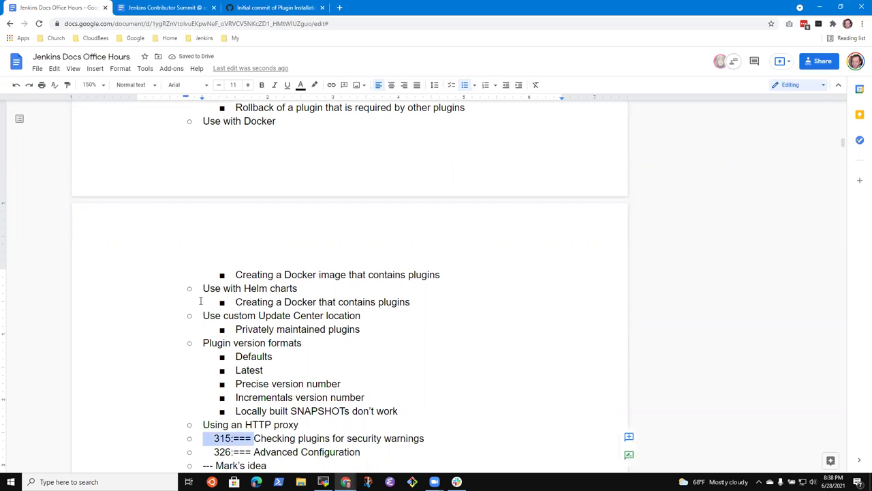
{"action": "key", "text": "BackSpace"}
{"action": "key", "text": "Down"}
{"action": "key", "text": "shift+Right"}
{"action": "key", "text": "shift+Right"}
{"action": "key", "text": "shift+Right"}
{"action": "key", "text": "shift+Right"}
{"action": "key", "text": "shift+Right"}
{"action": "key", "text": "shift+Right"}
{"action": "key", "text": "shift+Right"}
{"action": "key", "text": "shift+Right"}
{"action": "key", "text": "shift+Right"}
{"action": "key", "text": "shift+Right"}
{"action": "key", "text": "shift+Right"}
{"action": "key", "text": "BackSpace"}
Add 'Air-gapped' as a sub-point under Advanced Configuration
{"action": "key", "text": "Return"}
{"action": "key", "text": "Tab"}
{"action": "type", "text": "Air-gapped"}
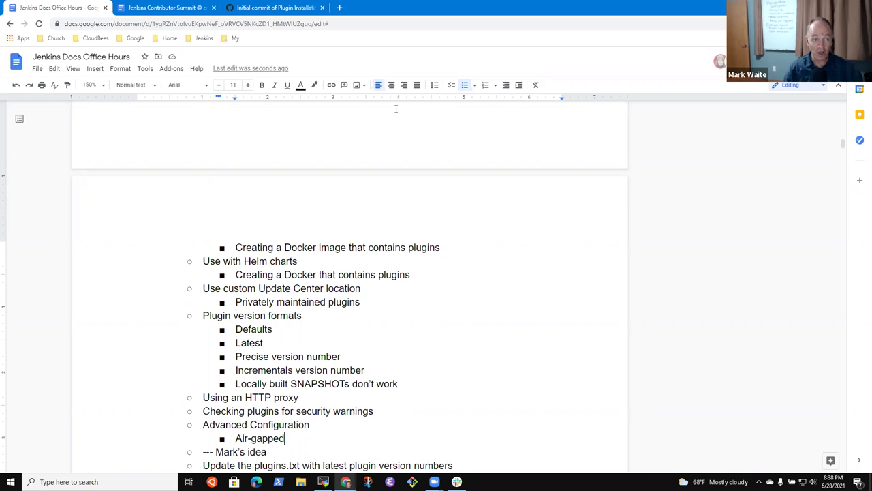
Glance at the pull request diff on GitHub, then return to the office hours notes
{"action": "left_click", "coordinate": [276, 7]}
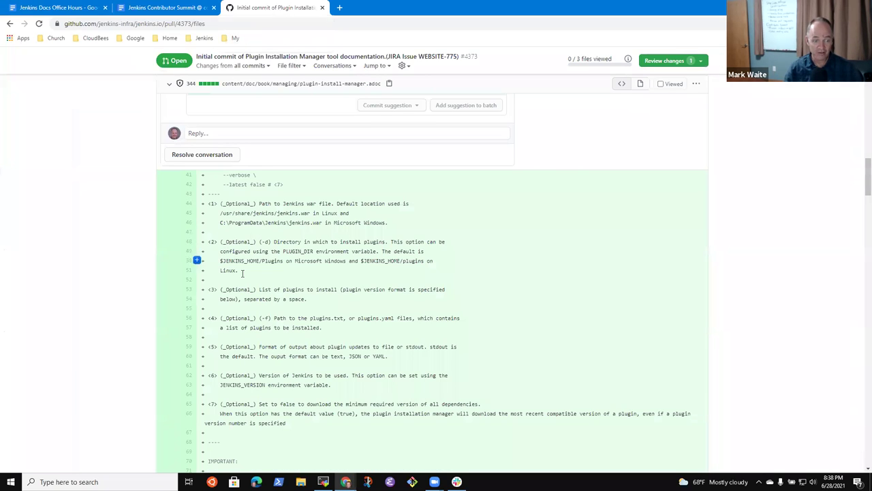
{"action": "key", "text": "ctrl+Tab"}
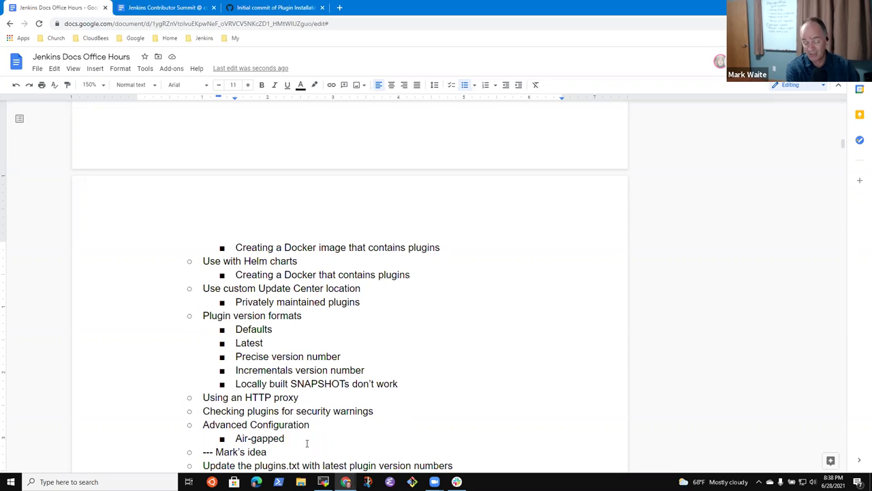
Append 'configurations' to the Air-gapped note and recheck the pull request diff
{"action": "scroll", "coordinate": [307, 443], "scroll_direction": "down", "scroll_amount": 1}
{"action": "type", "text": "configurations"}
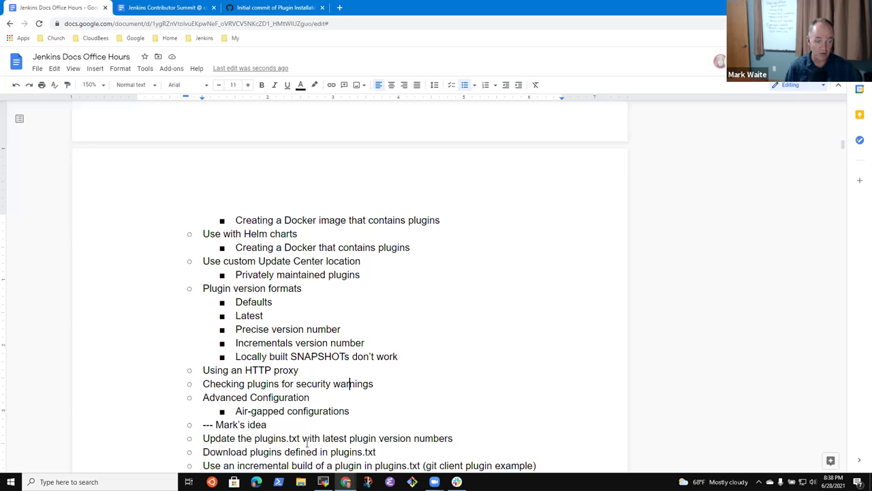
{"action": "left_click", "coordinate": [290, 7]}
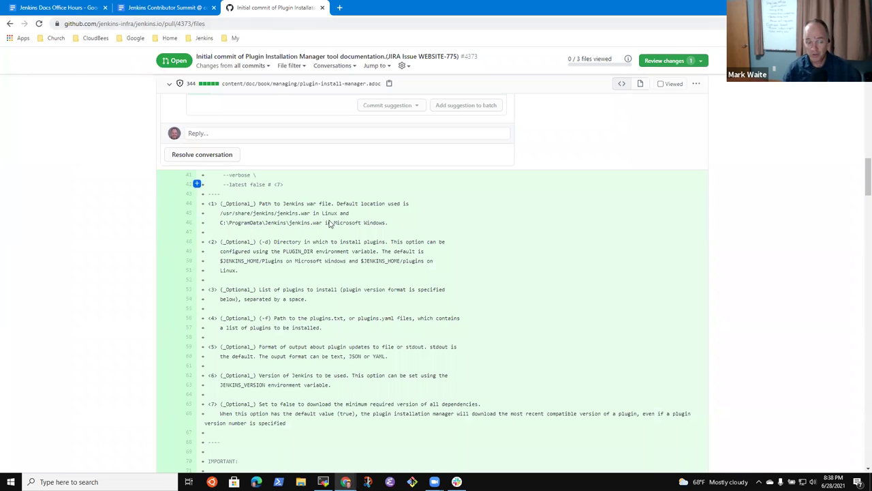
{"action": "left_click", "coordinate": [57, 8]}
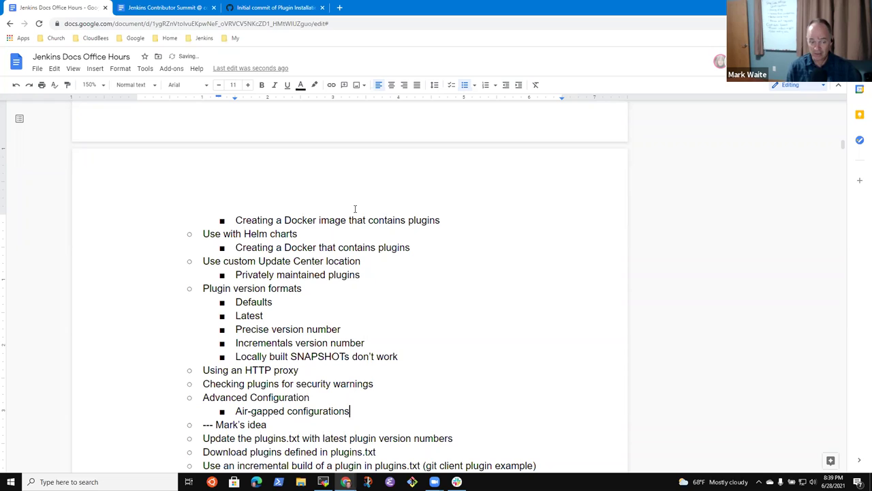
Reword the note to 'Air-gapped requires an update center reachable from Jenkins'
{"action": "type", "text": "not supported"}
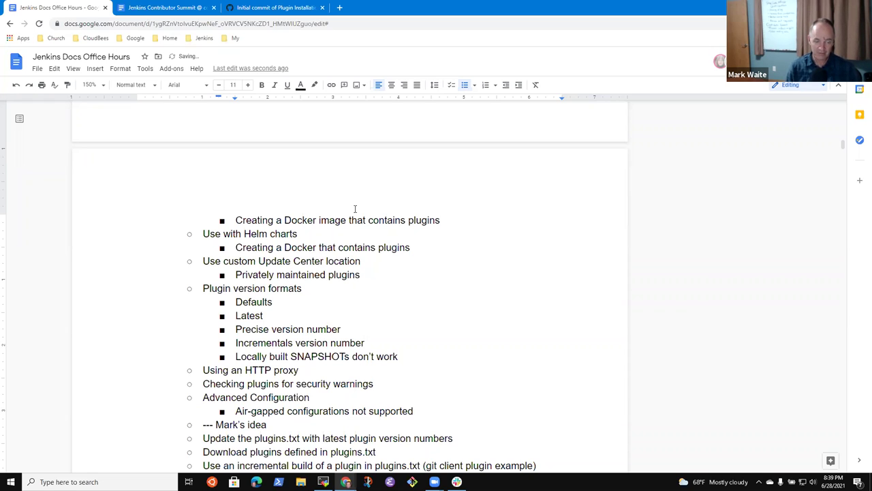
{"action": "key", "text": "ctrl+shift+Left"}
{"action": "key", "text": "ctrl+shift+Left"}
{"action": "key", "text": "ctrl+shift+Left"}
{"action": "key", "text": "ctrl+shift+Right"}
{"action": "type", "text": "require a "}
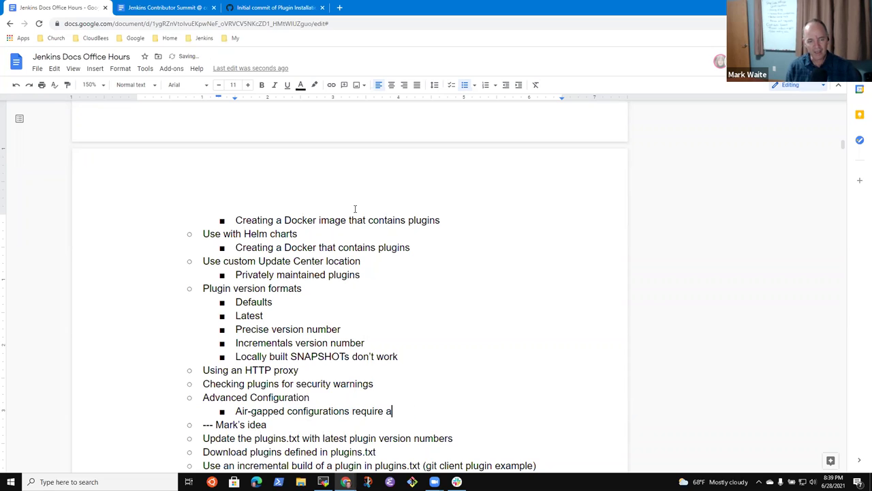
{"action": "type", "text": "n update"}
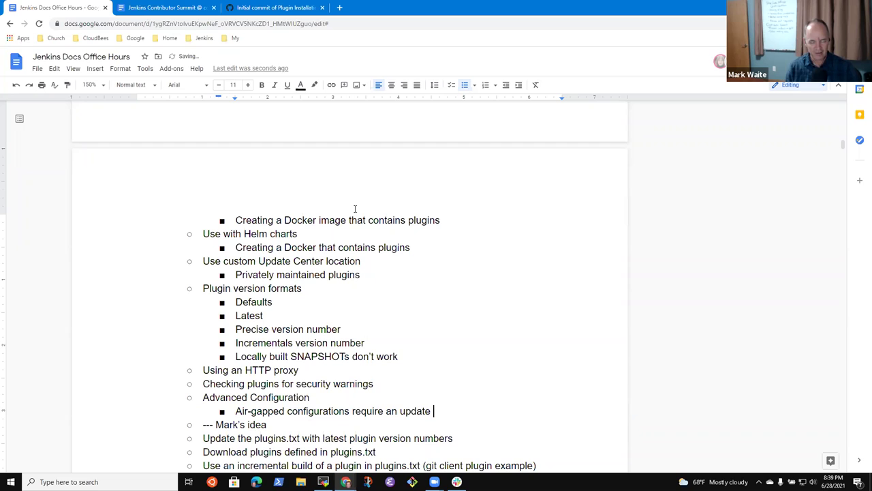
{"action": "type", "text": " ease"}
{"action": "key", "text": "BackSpace"}
{"action": "key", "text": "BackSpace"}
{"action": "key", "text": "BackSpace"}
{"action": "key", "text": "BackSpace"}
{"action": "key", "text": "BackSpace"}
{"action": "type", "text": "reachable "}
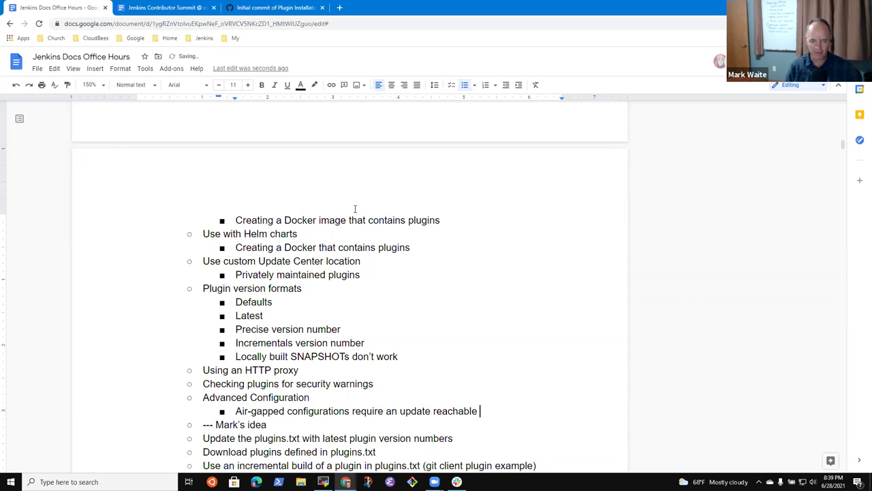
{"action": "type", "text": "from Jenkins"}
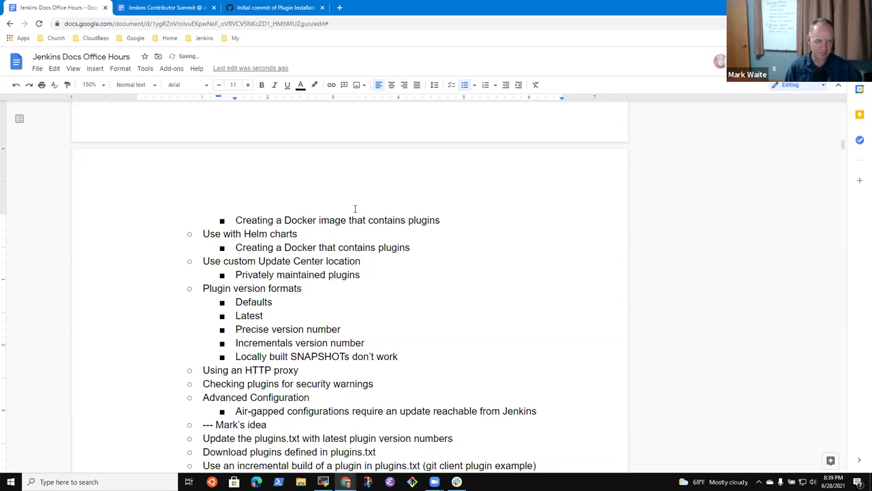
{"action": "key", "text": "ctrl+Left"}
{"action": "key", "text": "ctrl+Left"}
{"action": "key", "text": "ctrl+Left"}
{"action": "type", "text": "center"}
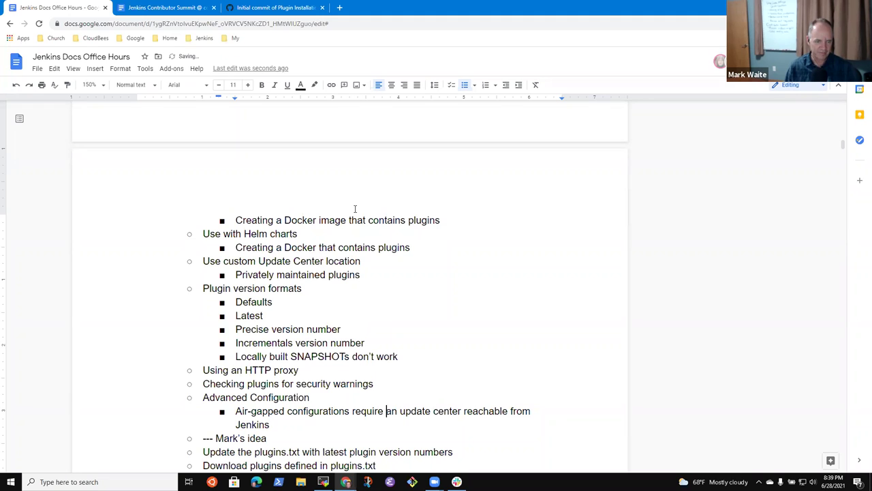
{"action": "key", "text": "ctrl+Right"}
{"action": "key", "text": "ctrl+shift+Left"}
{"action": "key", "text": "BackSpace"}
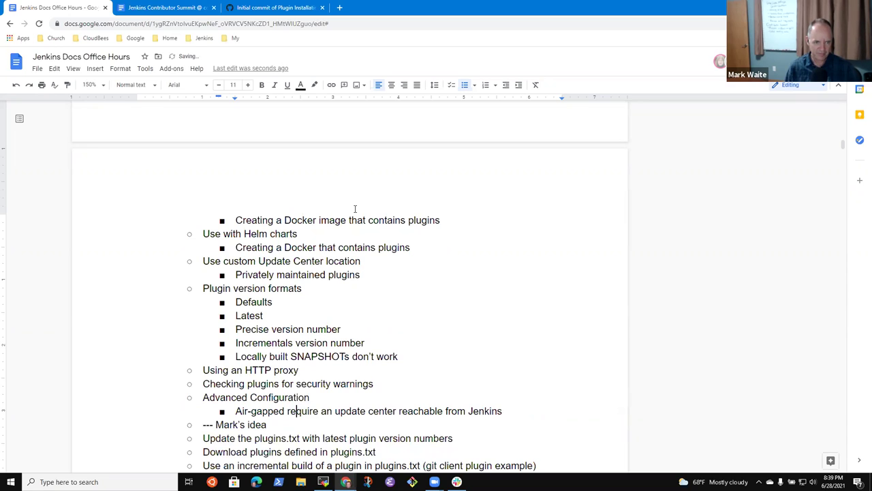
{"action": "type", "text": "s"}
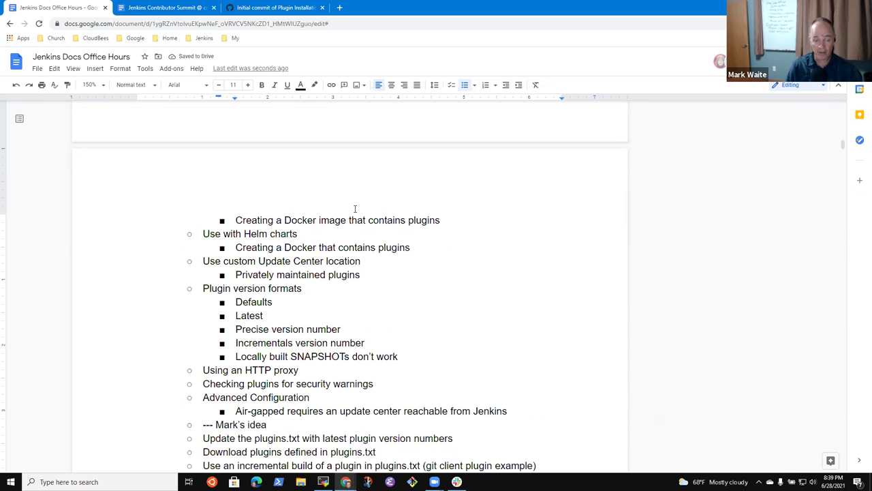
Move through the idea list from the air-gapped note down to the plugins.txt items
{"action": "key", "text": "End"}
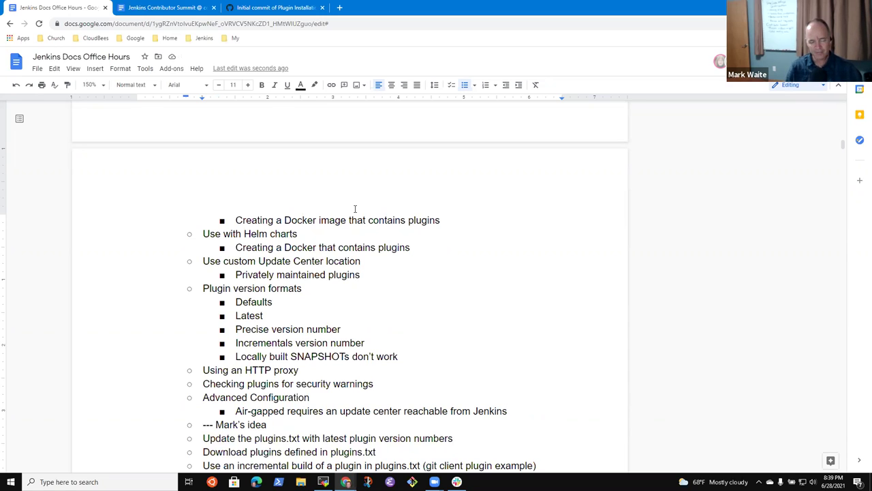
{"action": "key", "text": "Down"}
{"action": "key", "text": "Down"}
{"action": "key", "text": "Down"}
{"action": "key", "text": "Down"}
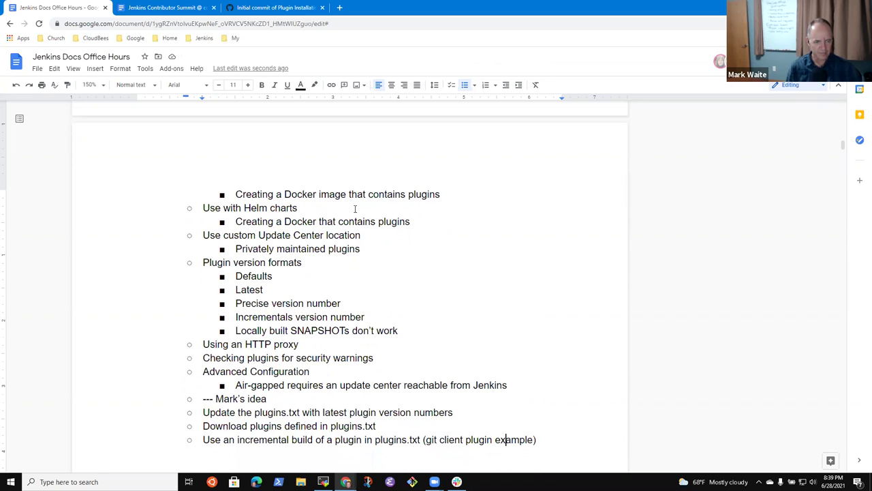
{"action": "key", "text": "Up"}
{"action": "key", "text": "Up"}
{"action": "key", "text": "Up"}
{"action": "key", "text": "Up"}
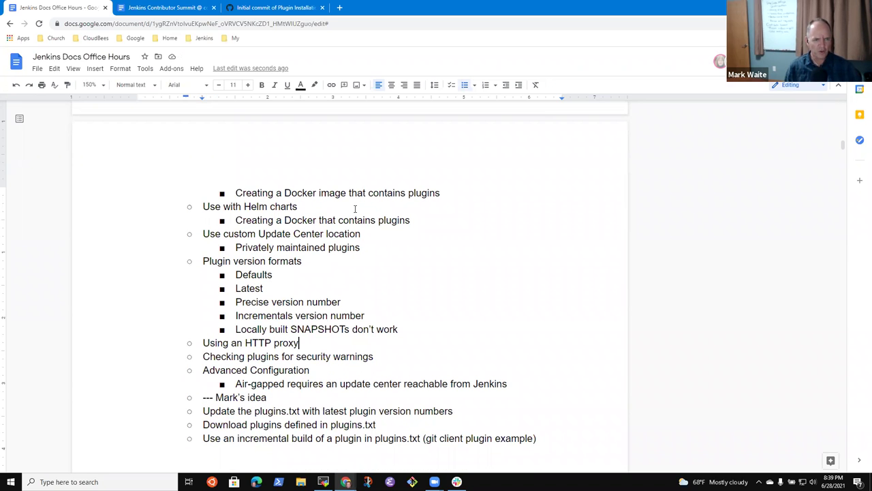
{"action": "key", "text": "Up"}
{"action": "key", "text": "Up"}
{"action": "key", "text": "Up"}
{"action": "key", "text": "Up"}
{"action": "key", "text": "Up"}
{"action": "key", "text": "Up"}
{"action": "key", "text": "Up"}
{"action": "key", "text": "Up"}
{"action": "key", "text": "Up"}
{"action": "key", "text": "Up"}
{"action": "key", "text": "Up"}
{"action": "key", "text": "Up"}
{"action": "key", "text": "Up"}
{"action": "key", "text": "Up"}
{"action": "key", "text": "Up"}
{"action": "key", "text": "Up"}
{"action": "key", "text": "Up"}
{"action": "key", "text": "Up"}
{"action": "key", "text": "Up"}
{"action": "key", "text": "Up"}
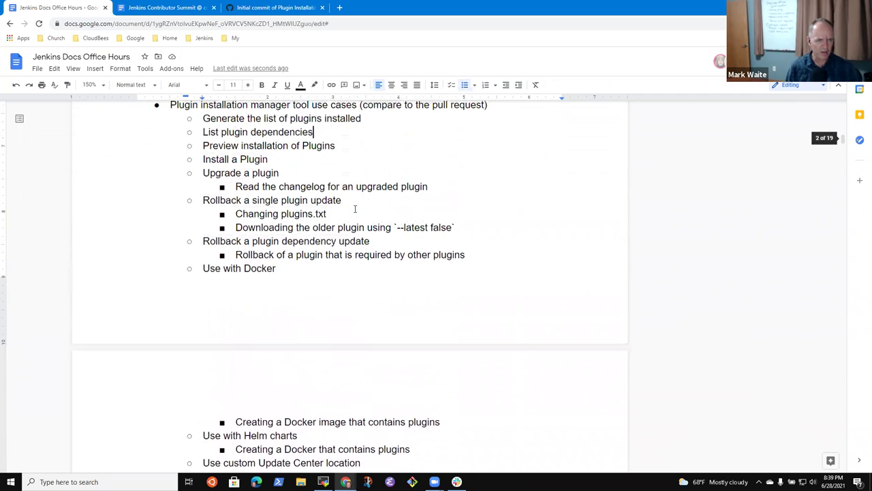
{"action": "key", "text": "Down"}
{"action": "key", "text": "Down"}
{"action": "key", "text": "Down"}
{"action": "key", "text": "Down"}
{"action": "key", "text": "Down"}
{"action": "key", "text": "Down"}
{"action": "key", "text": "Down"}
{"action": "key", "text": "Down"}
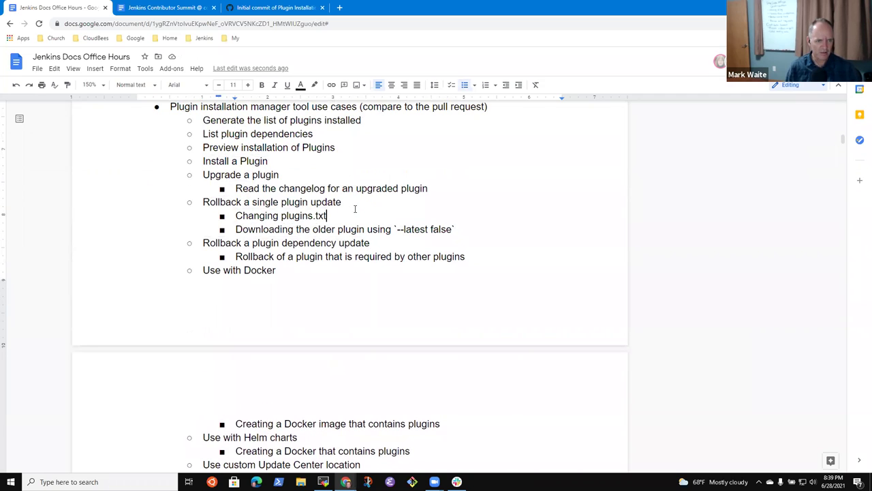
{"action": "key", "text": "shift+End"}
{"action": "key", "text": "Down"}
{"action": "key", "text": "Up"}
{"action": "key", "text": "Up"}
{"action": "key", "text": "Down"}
{"action": "key", "text": "Down"}
{"action": "key", "text": "Down"}
{"action": "key", "text": "Down"}
{"action": "key", "text": "Down"}
{"action": "key", "text": "Down"}
{"action": "key", "text": "Down"}
{"action": "key", "text": "Down"}
{"action": "key", "text": "Down"}
{"action": "key", "text": "Down"}
{"action": "key", "text": "Down"}
{"action": "key", "text": "Down"}
{"action": "key", "text": "Down"}
{"action": "key", "text": "Down"}
{"action": "key", "text": "Down"}
{"action": "key", "text": "Down"}
{"action": "key", "text": "Down"}
{"action": "key", "text": "Down"}
{"action": "key", "text": "Down"}
{"action": "key", "text": "Down"}
{"action": "key", "text": "Down"}
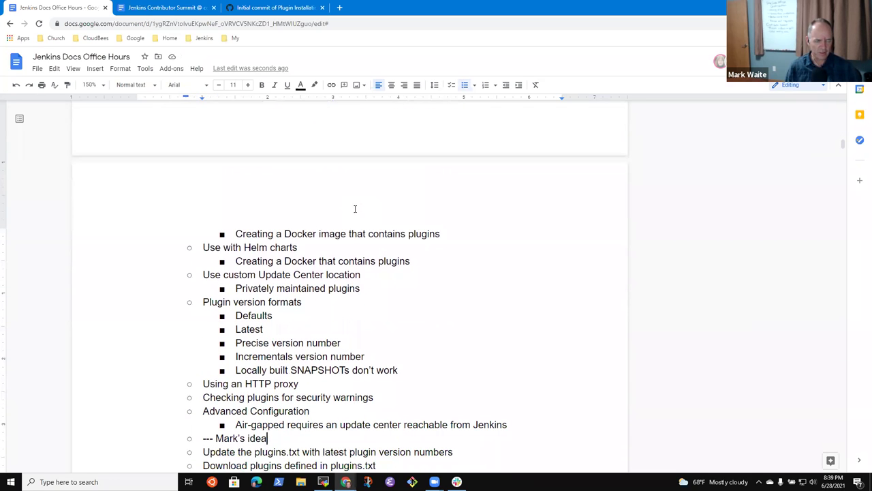
{"action": "key", "text": "Up"}
{"action": "key", "text": "Up"}
{"action": "key", "text": "Up"}
{"action": "key", "text": "Up"}
{"action": "key", "text": "Up"}
{"action": "key", "text": "Up"}
{"action": "key", "text": "Up"}
{"action": "key", "text": "Up"}
{"action": "key", "text": "Up"}
{"action": "key", "text": "Up"}
{"action": "key", "text": "Up"}
{"action": "key", "text": "Up"}
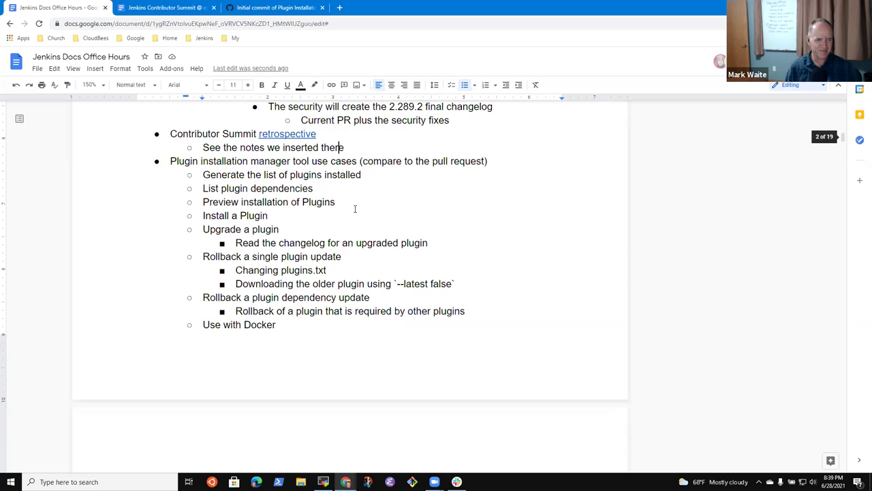
{"action": "key", "text": "Down"}
{"action": "key", "text": "Down"}
{"action": "key", "text": "Down"}
{"action": "key", "text": "Down"}
{"action": "key", "text": "Down"}
{"action": "key", "text": "Down"}
{"action": "key", "text": "Down"}
{"action": "key", "text": "Down"}
{"action": "key", "text": "Down"}
{"action": "key", "text": "Down"}
{"action": "key", "text": "Down"}
{"action": "key", "text": "Down"}
{"action": "key", "text": "Down"}
{"action": "key", "text": "Down"}
{"action": "key", "text": "Down"}
{"action": "key", "text": "Down"}
{"action": "key", "text": "Down"}
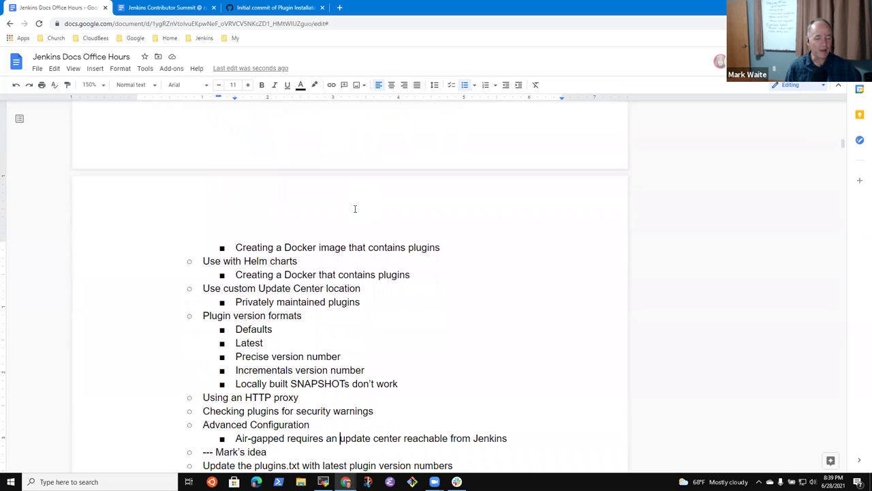
{"action": "key", "text": "Down"}
{"action": "key", "text": "Down"}
{"action": "key", "text": "Up"}
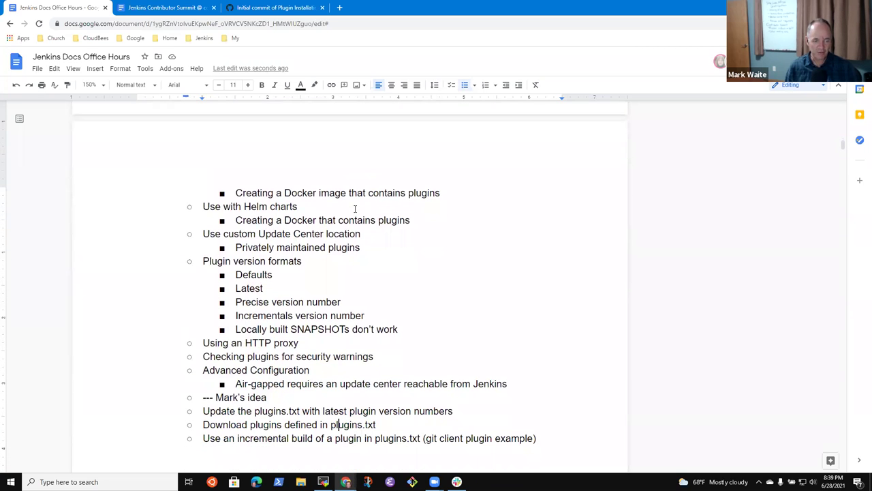
{"action": "key", "text": "Down"}
{"action": "key", "text": "shift+End"}
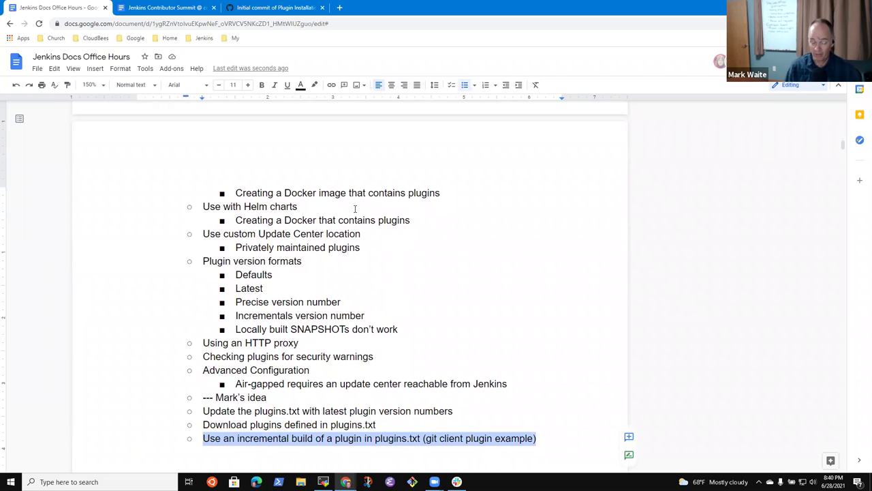
Delete the 'Download plugins defined in plugins.txt' line along with its bullet
{"action": "key", "text": "Up"}
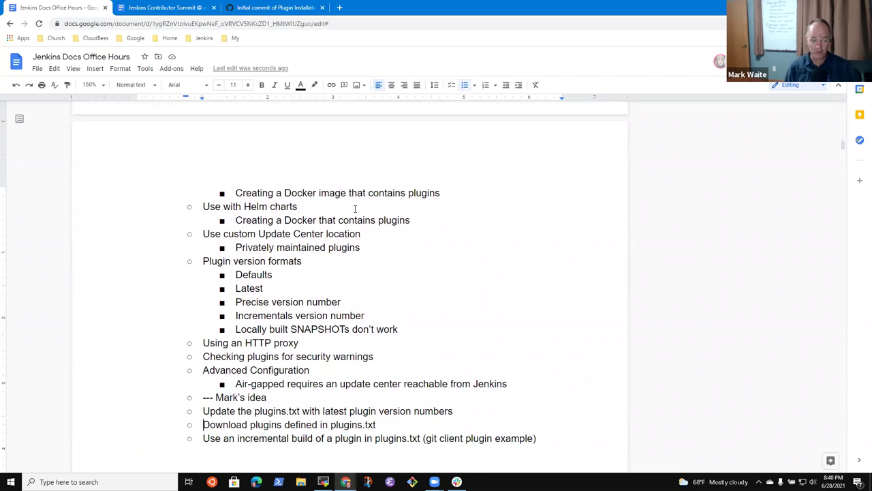
{"action": "key", "text": "shift+End"}
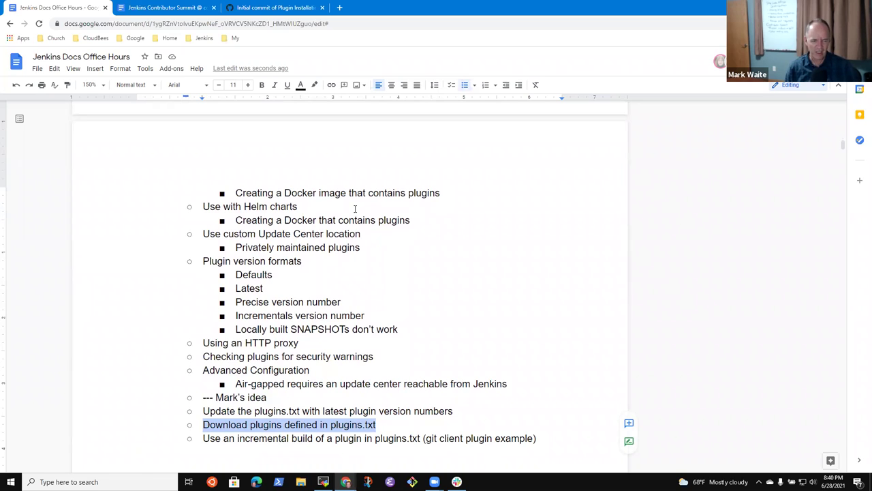
{"action": "key", "text": "Delete"}
{"action": "key", "text": "Delete"}
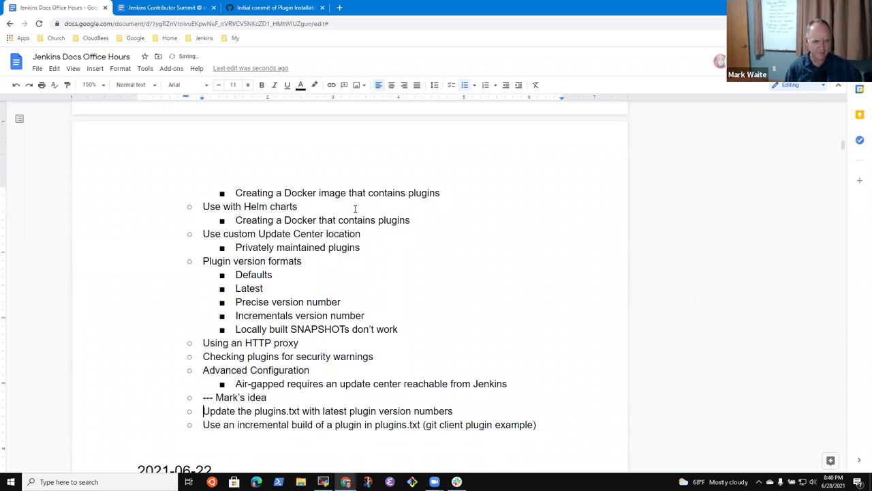
{"action": "key", "text": "shift+End"}
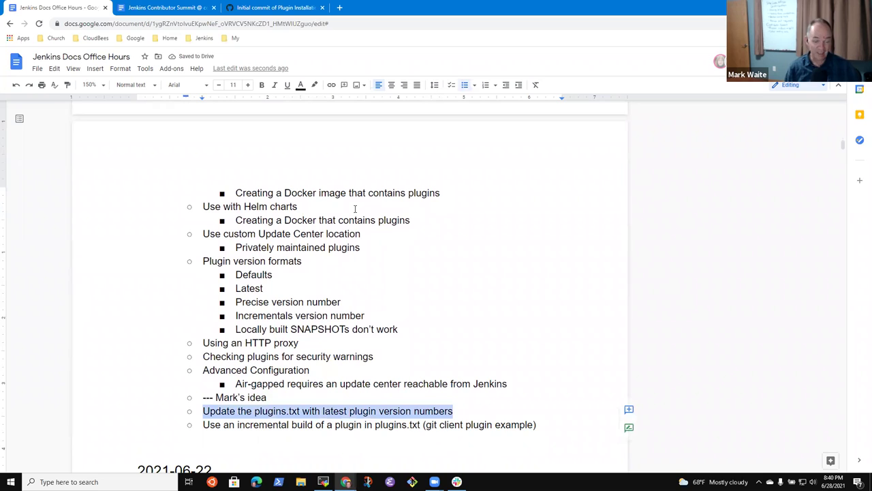
{"action": "key", "text": "Up"}
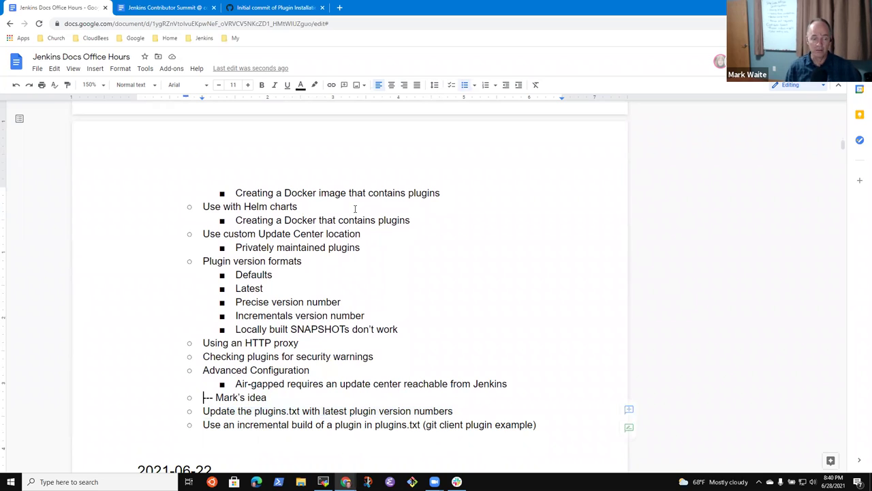
{"action": "key", "text": "Up"}
{"action": "key", "text": "Up"}
{"action": "key", "text": "Up"}
{"action": "key", "text": "Up"}
{"action": "key", "text": "Up"}
{"action": "key", "text": "Up"}
{"action": "key", "text": "Up"}
{"action": "key", "text": "Up"}
{"action": "key", "text": "Up"}
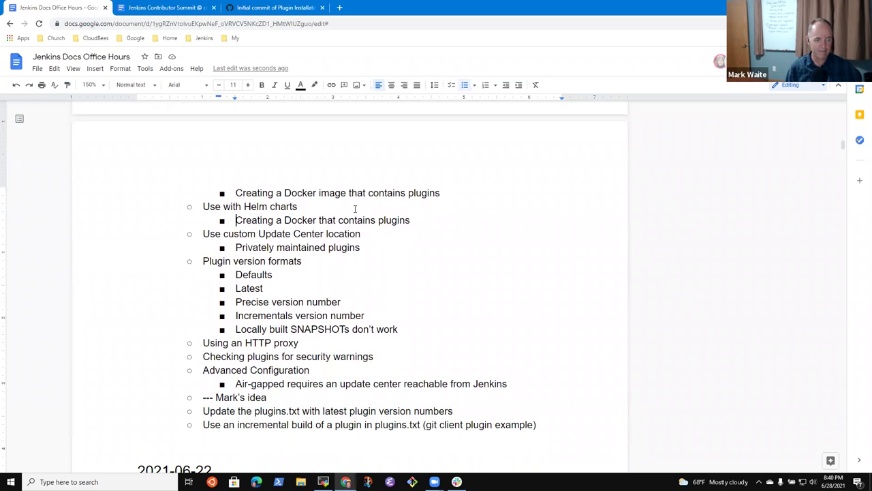
{"action": "key", "text": "Down"}
{"action": "key", "text": "Down"}
{"action": "key", "text": "Down"}
{"action": "key", "text": "Down"}
{"action": "key", "text": "Down"}
{"action": "key", "text": "Down"}
{"action": "key", "text": "Down"}
{"action": "key", "text": "Down"}
{"action": "key", "text": "Down"}
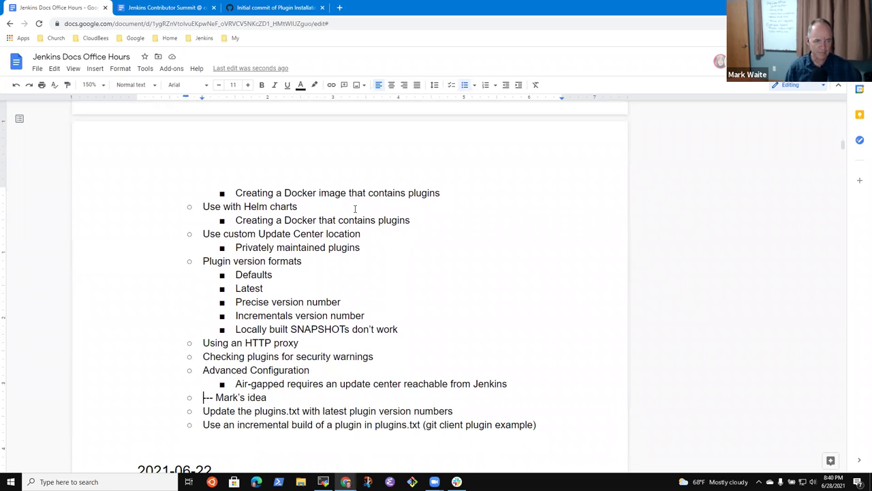
Replace 'Generate the' with 'List installed' at the start of the first use case
{"action": "scroll", "coordinate": [355, 208], "scroll_direction": "up", "scroll_amount": 13}
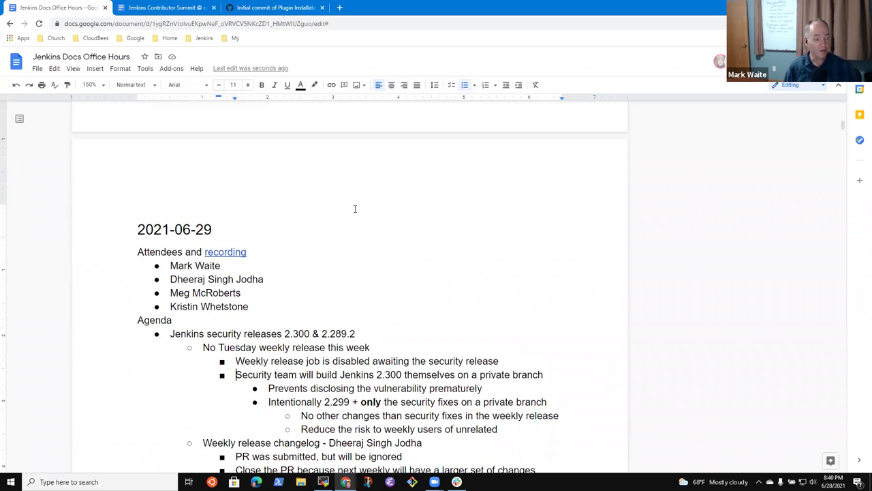
{"action": "scroll", "coordinate": [355, 208], "scroll_direction": "down", "scroll_amount": 7}
{"action": "scroll", "coordinate": [355, 209], "scroll_direction": "down", "scroll_amount": 1}
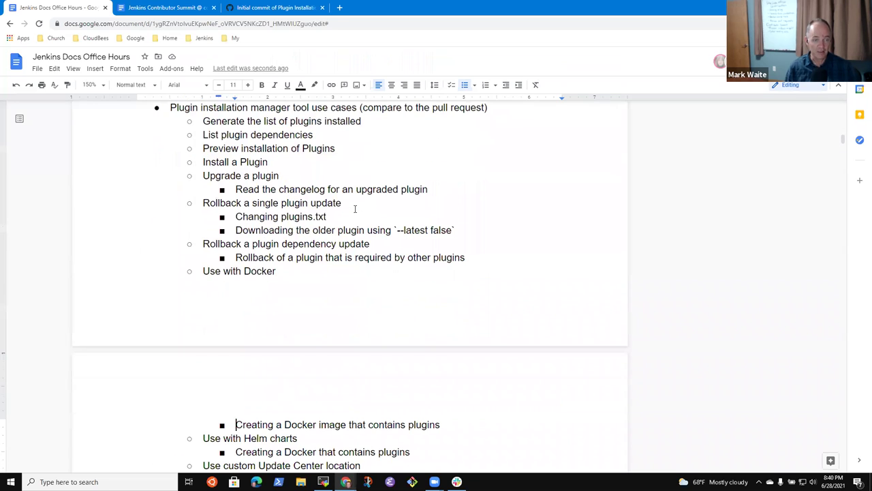
{"action": "key", "text": "Up"}
{"action": "key", "text": "Up"}
{"action": "key", "text": "Up"}
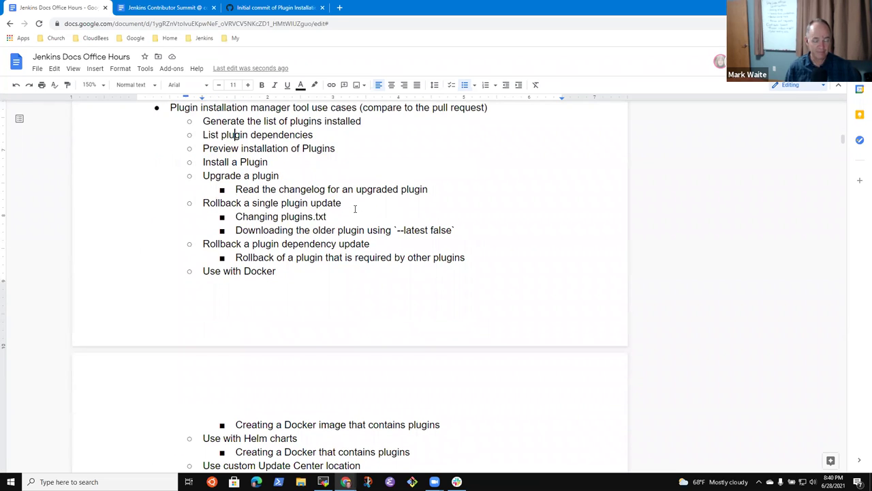
{"action": "key", "text": "Up"}
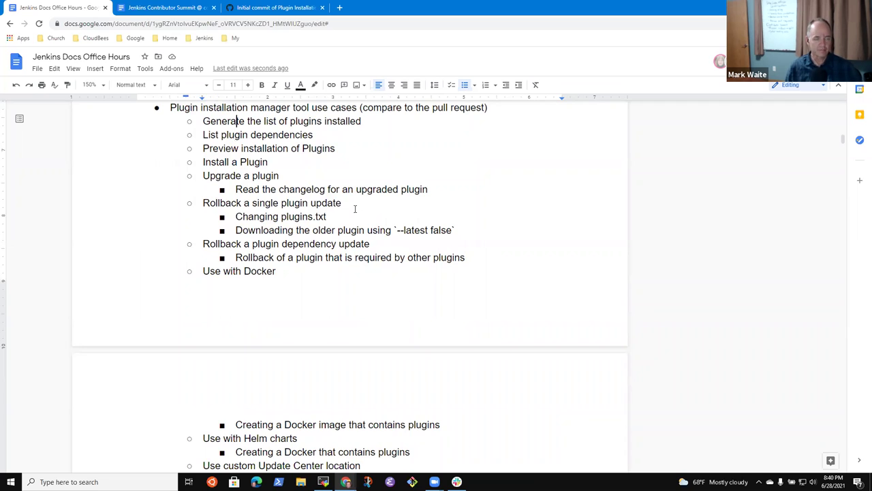
{"action": "key", "text": "ctrl+shift+Right"}
{"action": "key", "text": "ctrl+shift+Right"}
{"action": "key", "text": "ctrl+shift+Right"}
{"action": "key", "text": "shift+Left"}
{"action": "key", "text": "shift+Left"}
{"action": "key", "text": "shift+Left"}
{"action": "key", "text": "shift+Left"}
{"action": "key", "text": "shift+Left"}
{"action": "type", "text": "List "}
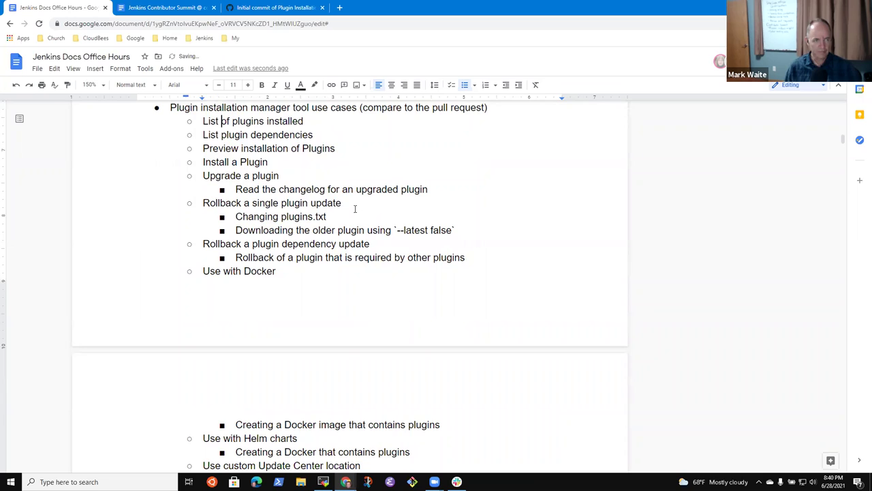
{"action": "type", "text": "installed"}
Remove 'of' and the duplicate trailing 'installed' so it reads 'List installed plugins'
{"action": "key", "text": "ctrl+shift+Right"}
{"action": "key", "text": "Delete"}
{"action": "key", "text": "End"}
{"action": "key", "text": "ctrl+shift+Left"}
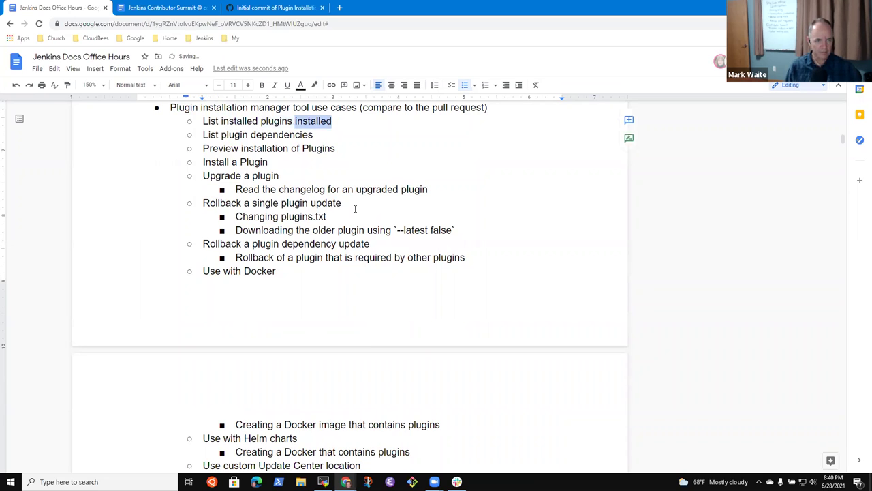
{"action": "key", "text": "BackSpace"}
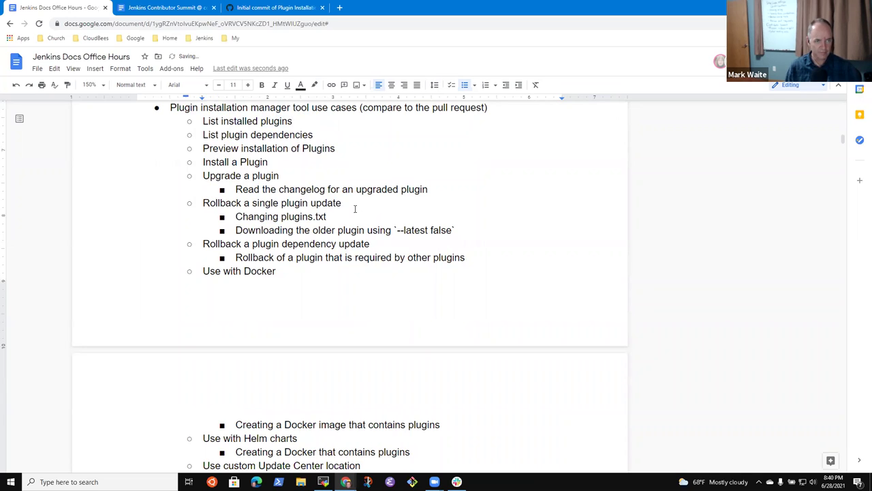
Indent 'List plugin dependencies' under it, then return it to the main list level
{"action": "key", "text": "Home"}
{"action": "key", "text": "Tab"}
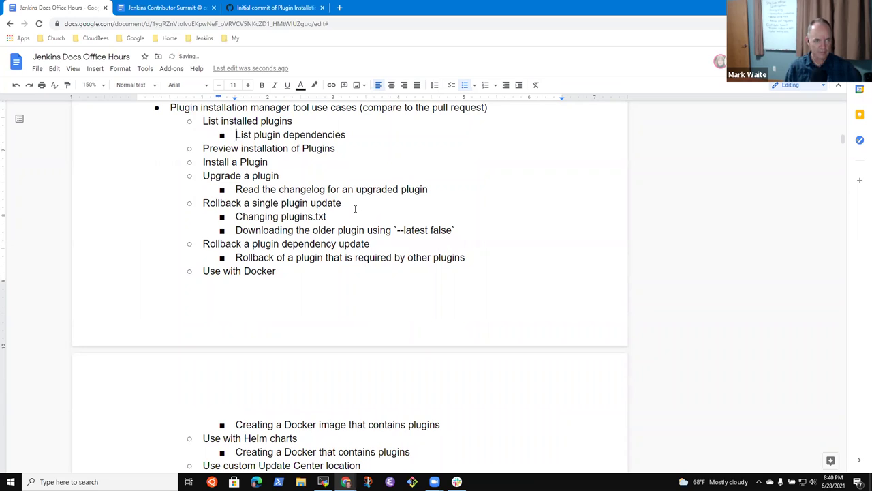
{"action": "key", "text": "shift+Tab"}
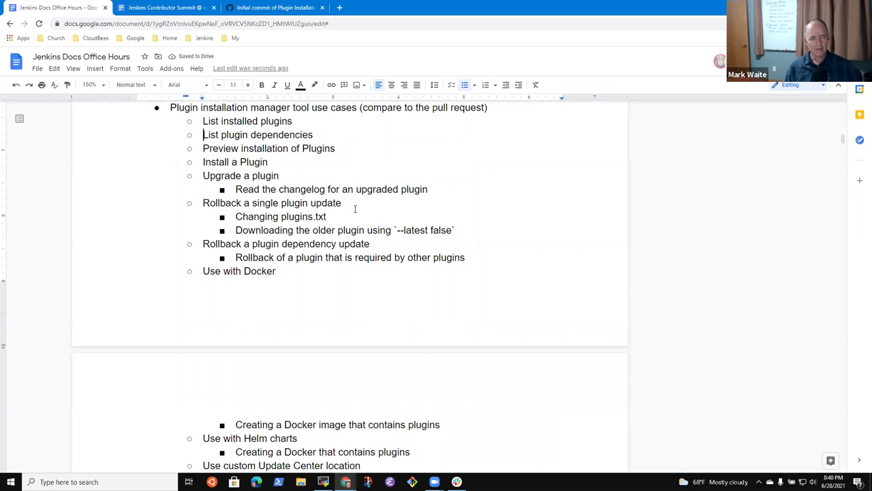
{"action": "key", "text": "Down"}
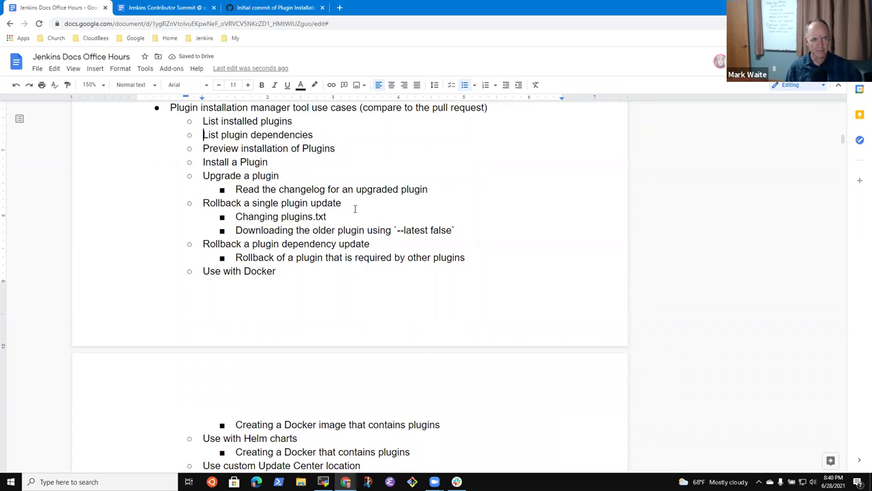
{"action": "key", "text": "Up"}
Delete the empty line between the incremental build use case and the 2021-06-22 heading
{"action": "key", "text": "Down"}
{"action": "key", "text": "Down"}
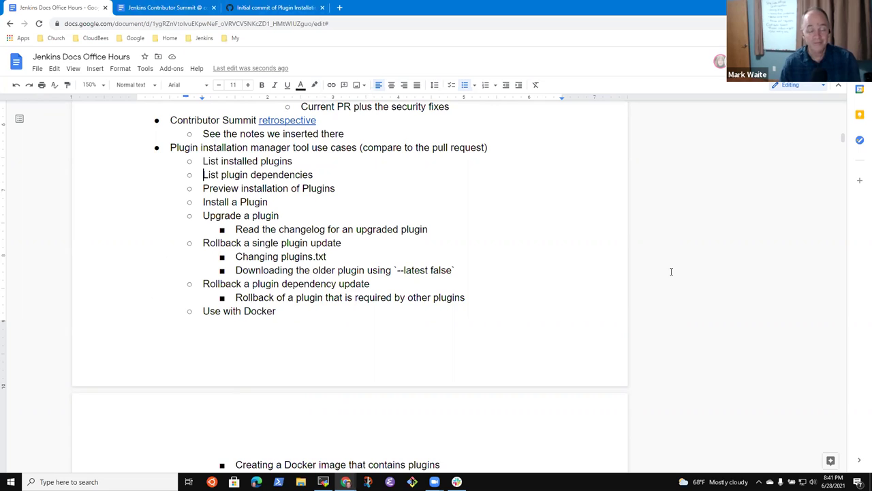
{"action": "scroll", "coordinate": [209, 237], "scroll_direction": "down", "scroll_amount": 6}
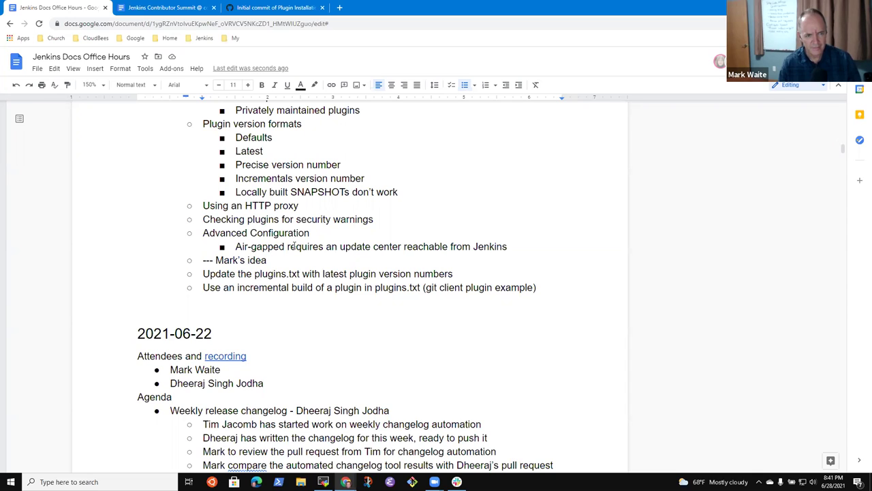
{"action": "left_click", "coordinate": [330, 287]}
{"action": "key", "text": "End"}
{"action": "key", "text": "Return"}
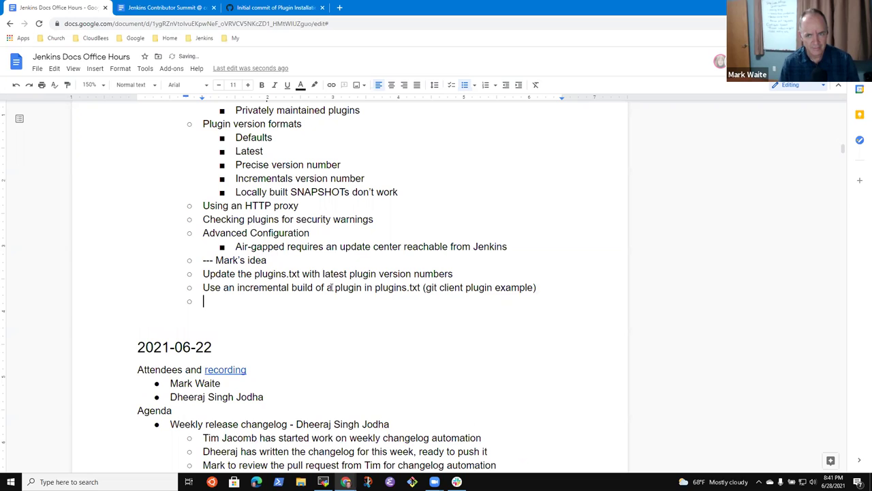
{"action": "key", "text": "shift+Tab"}
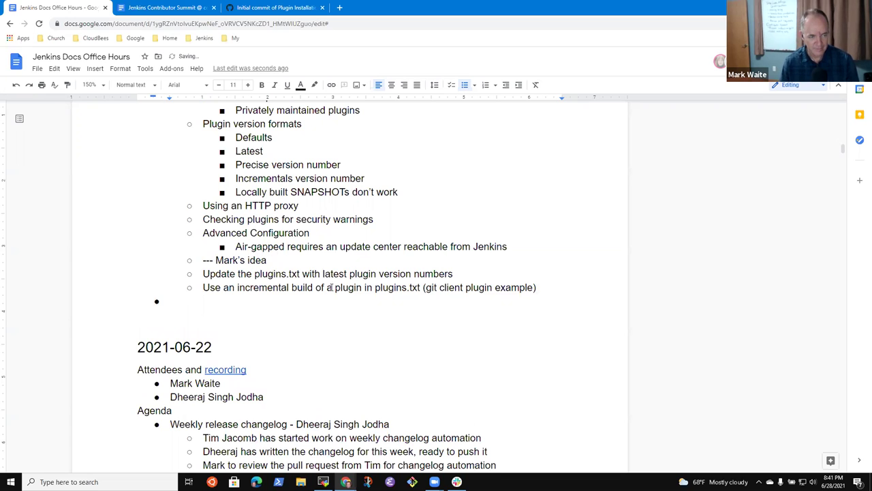
{"action": "key", "text": "BackSpace"}
{"action": "key", "text": "BackSpace"}
{"action": "key", "text": "Down"}
{"action": "key", "text": "Down"}
{"action": "key", "text": "Down"}
{"action": "key", "text": "Up"}
{"action": "key", "text": "Up"}
{"action": "key", "text": "Delete"}
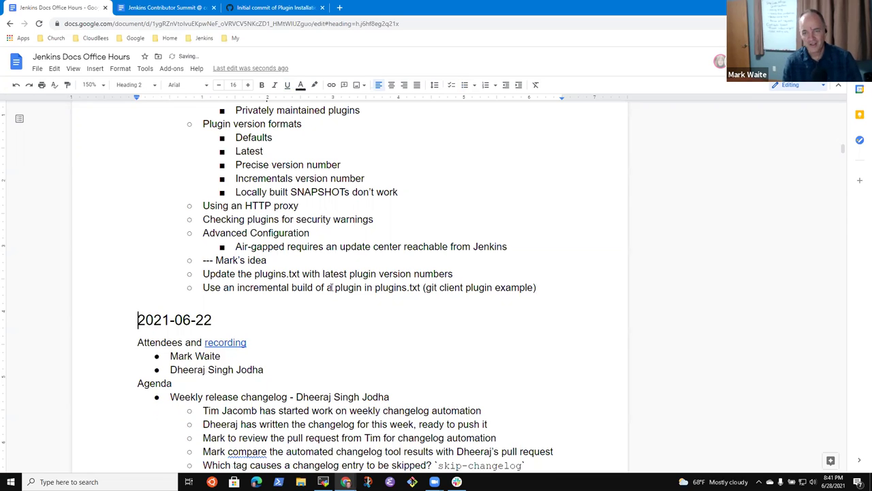